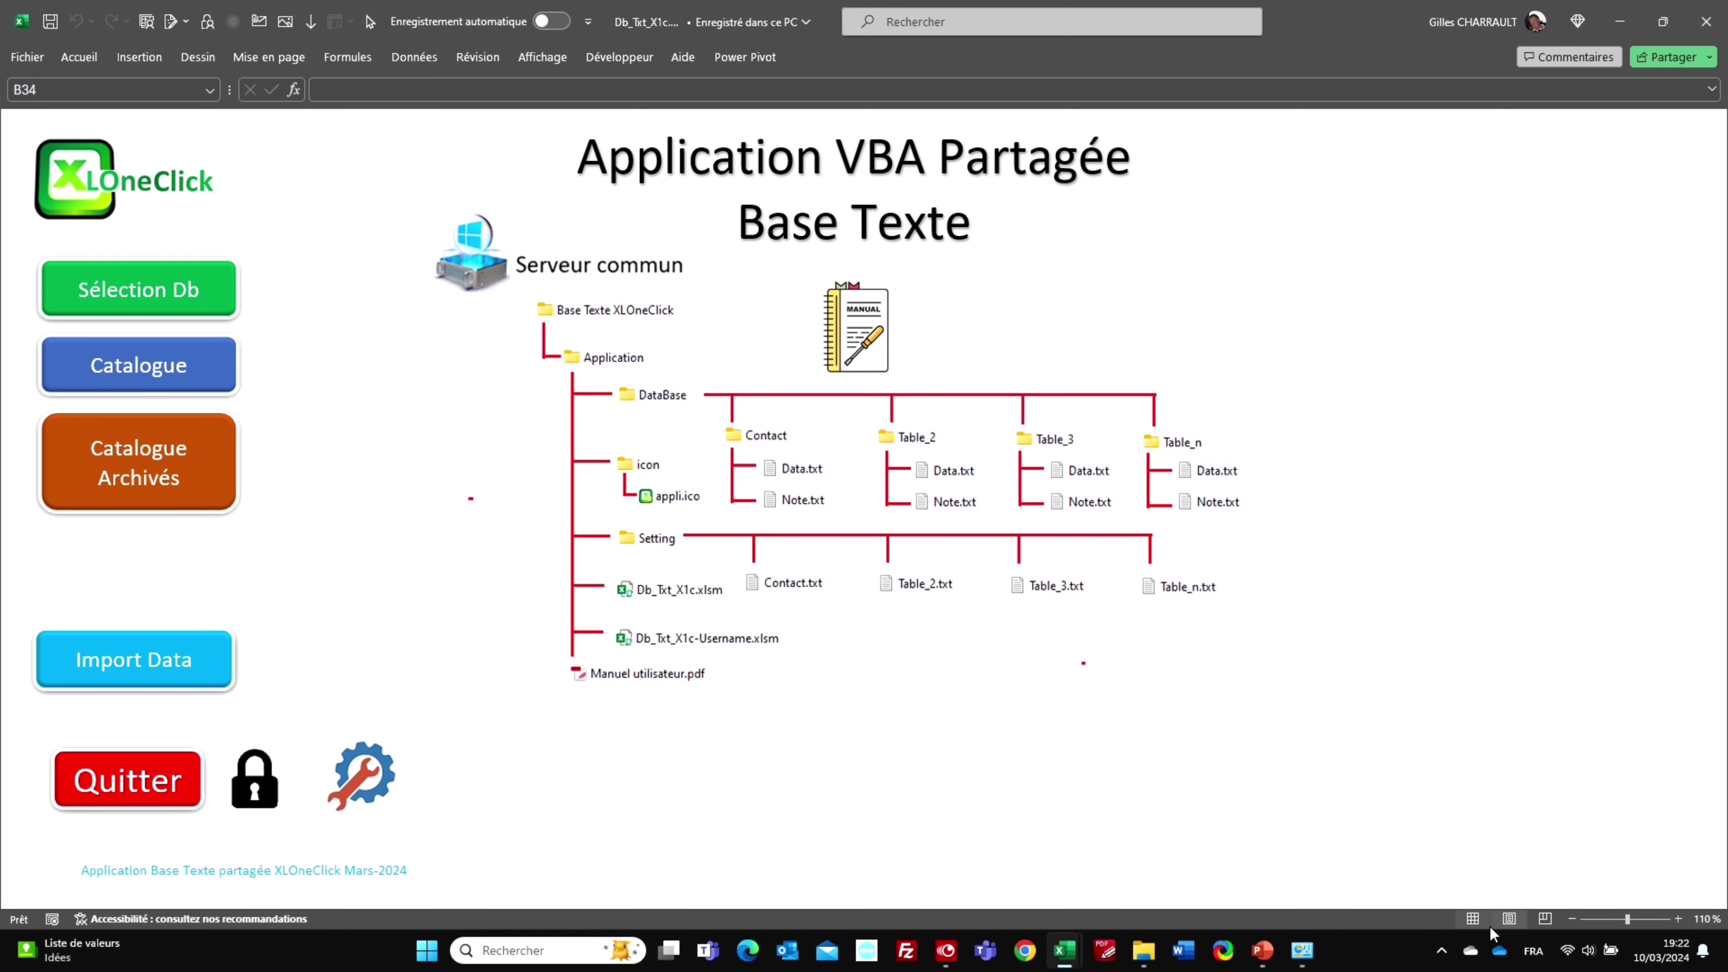
# - Bring the Control Panel's 'Tous les Panneaux de configuration' window in front of Excel
pyautogui.click(1302, 953)
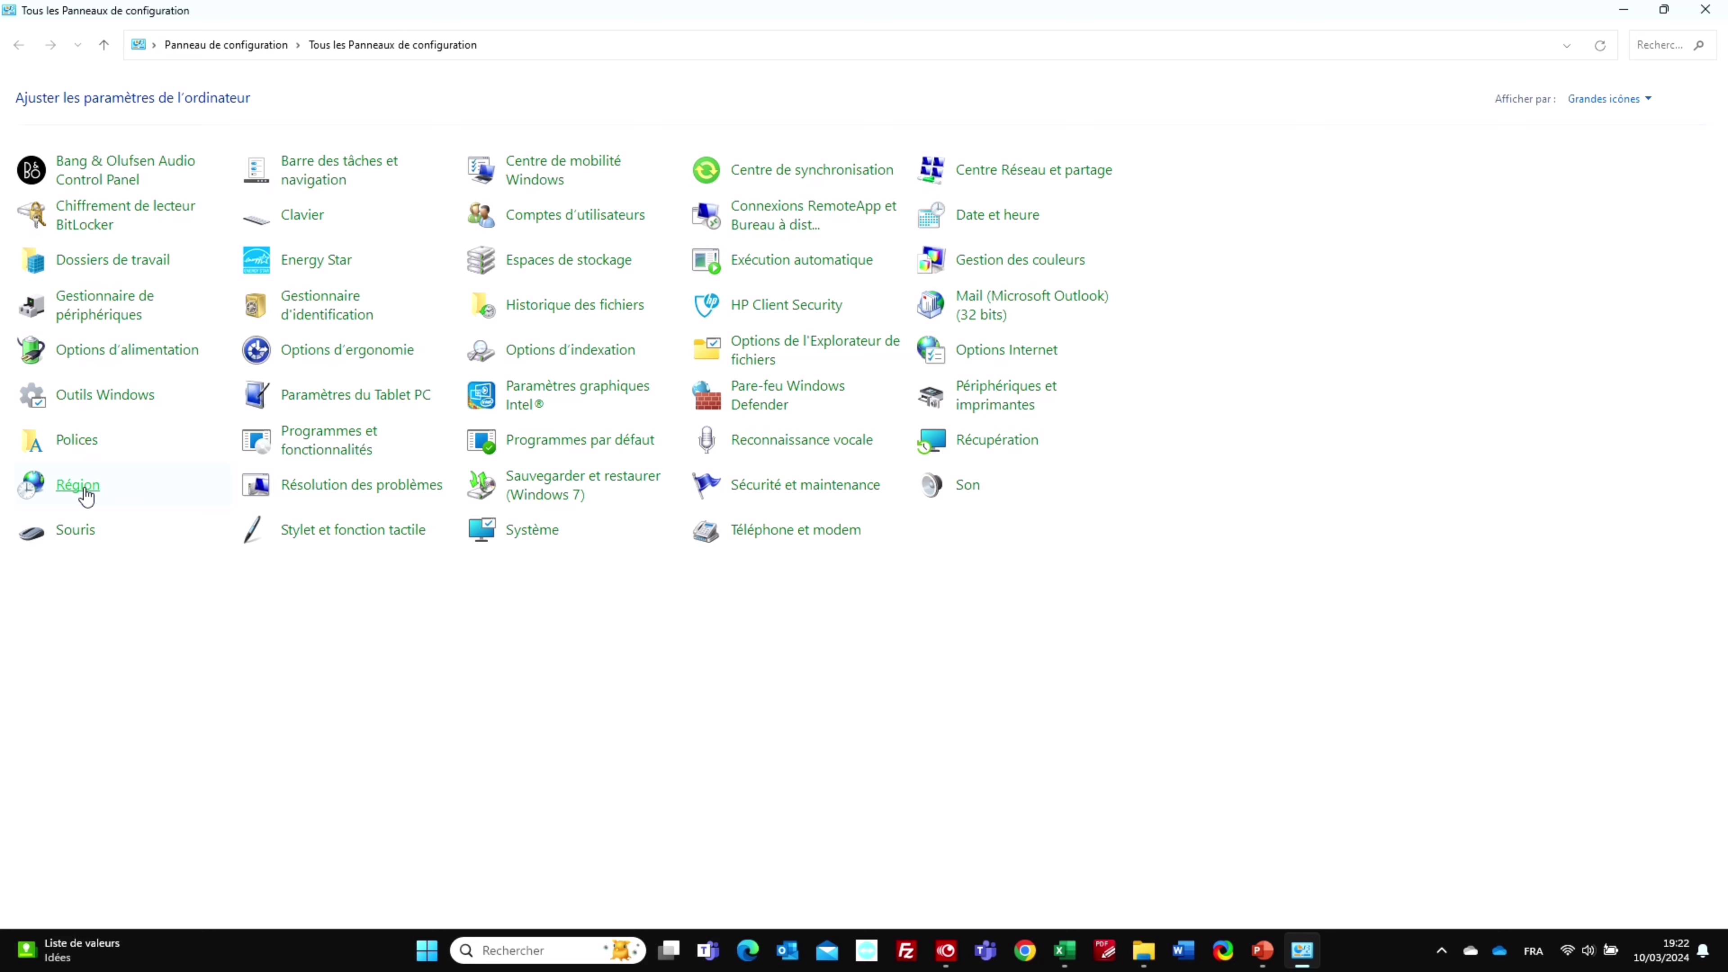
# - Review the Région decimal and list separator settings, then minimise Control Panel to return to Excel
pyautogui.click(85, 490)
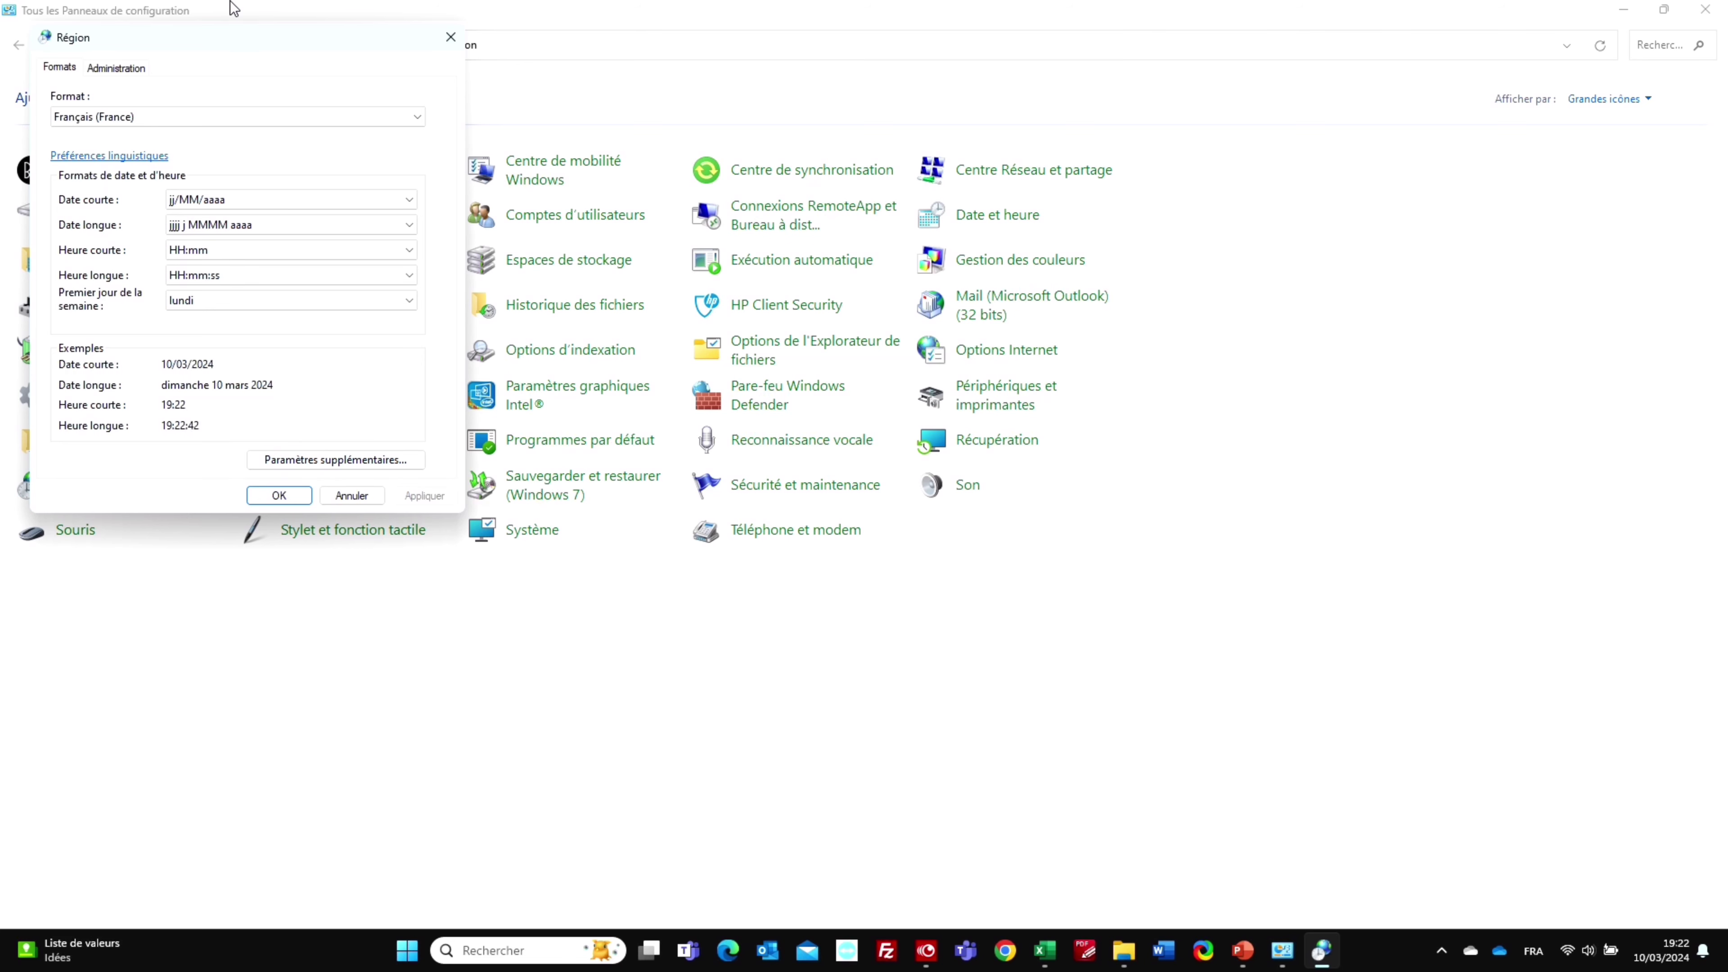
pyautogui.moveTo(243, 44); pyautogui.dragTo(585, 67)
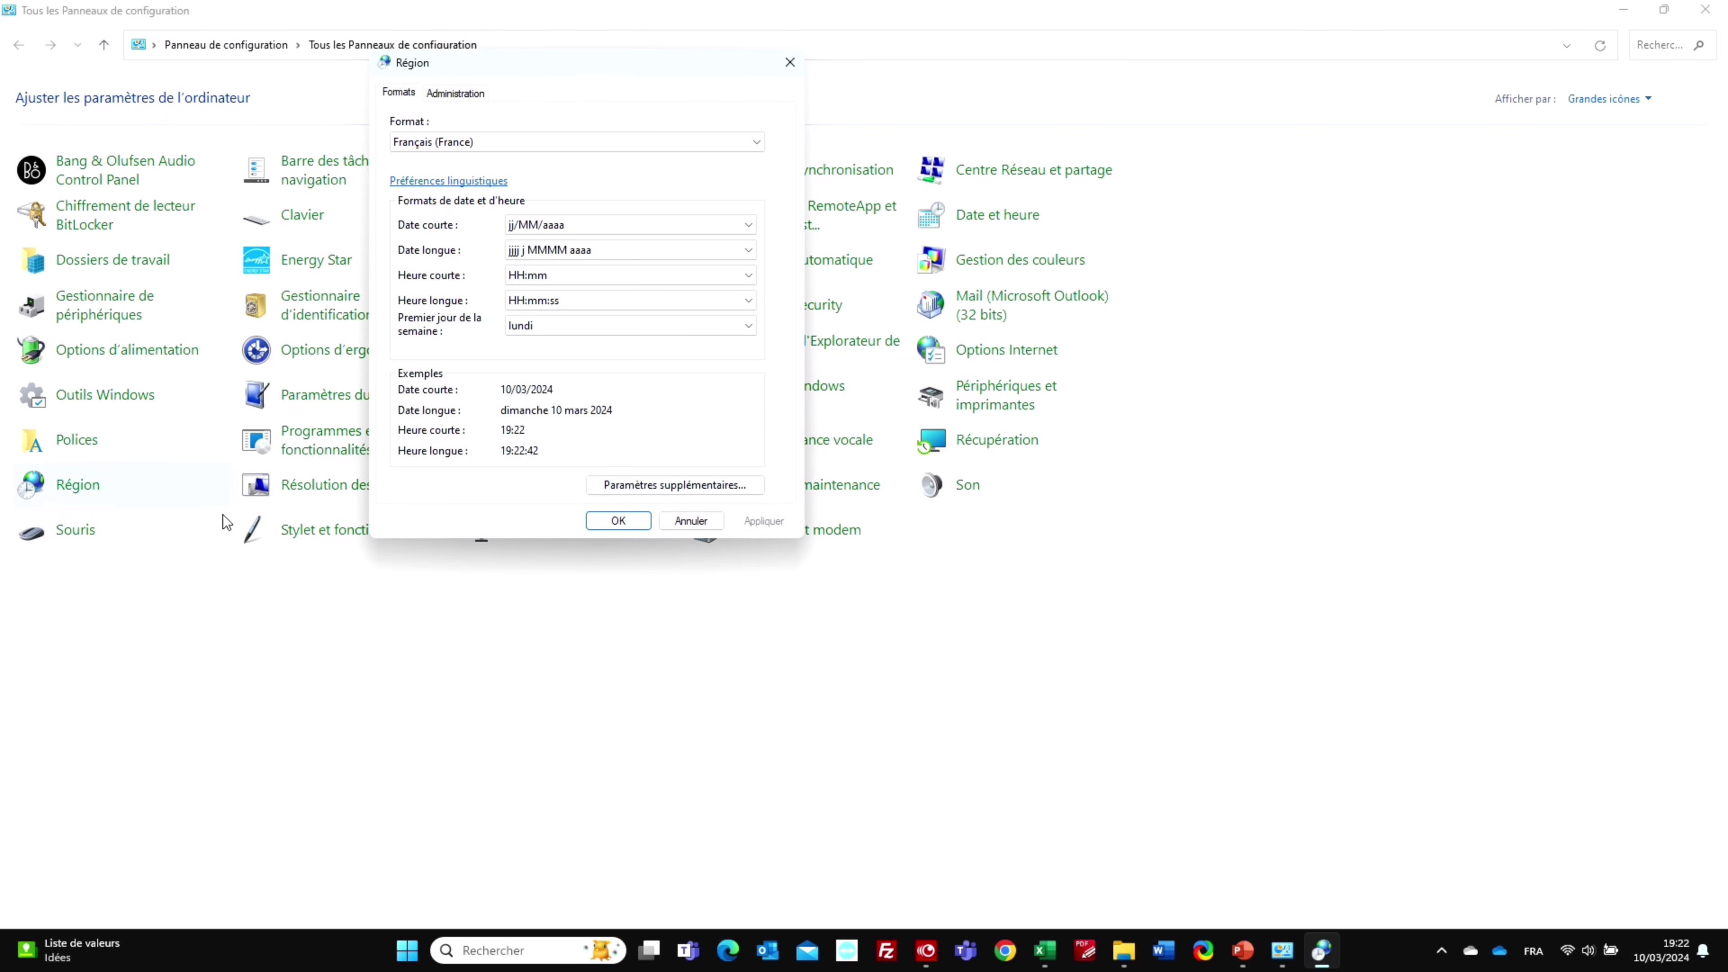
pyautogui.click(698, 484)
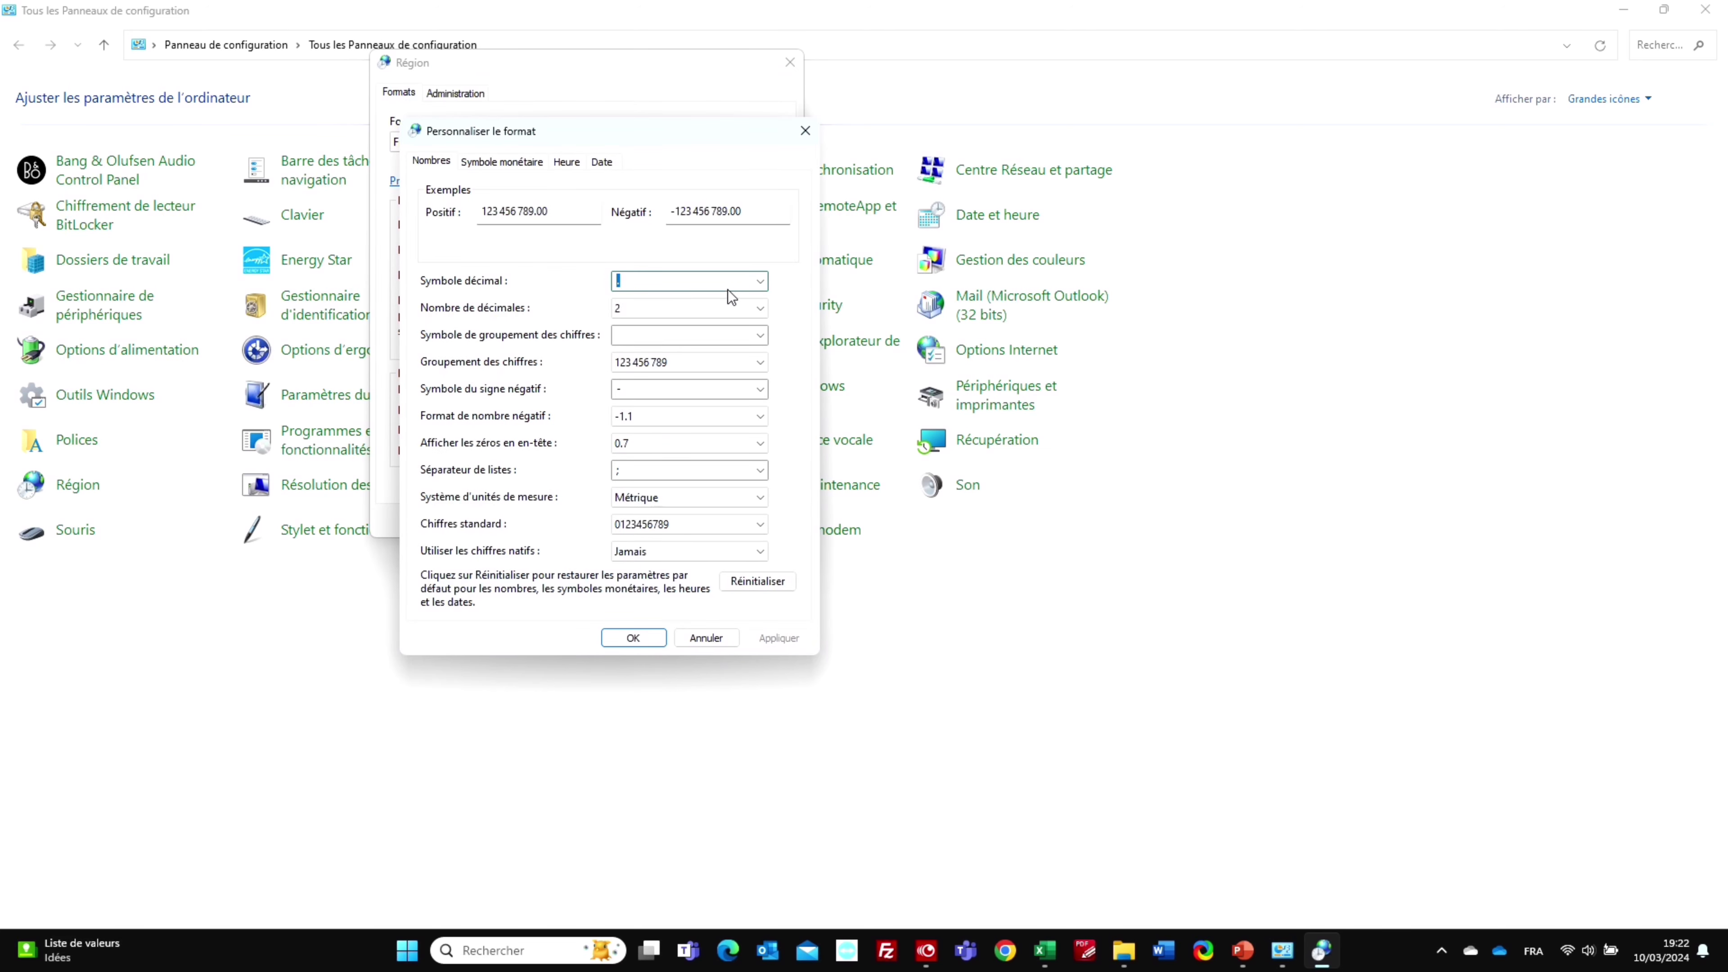
pyautogui.click(633, 638)
pyautogui.click(630, 521)
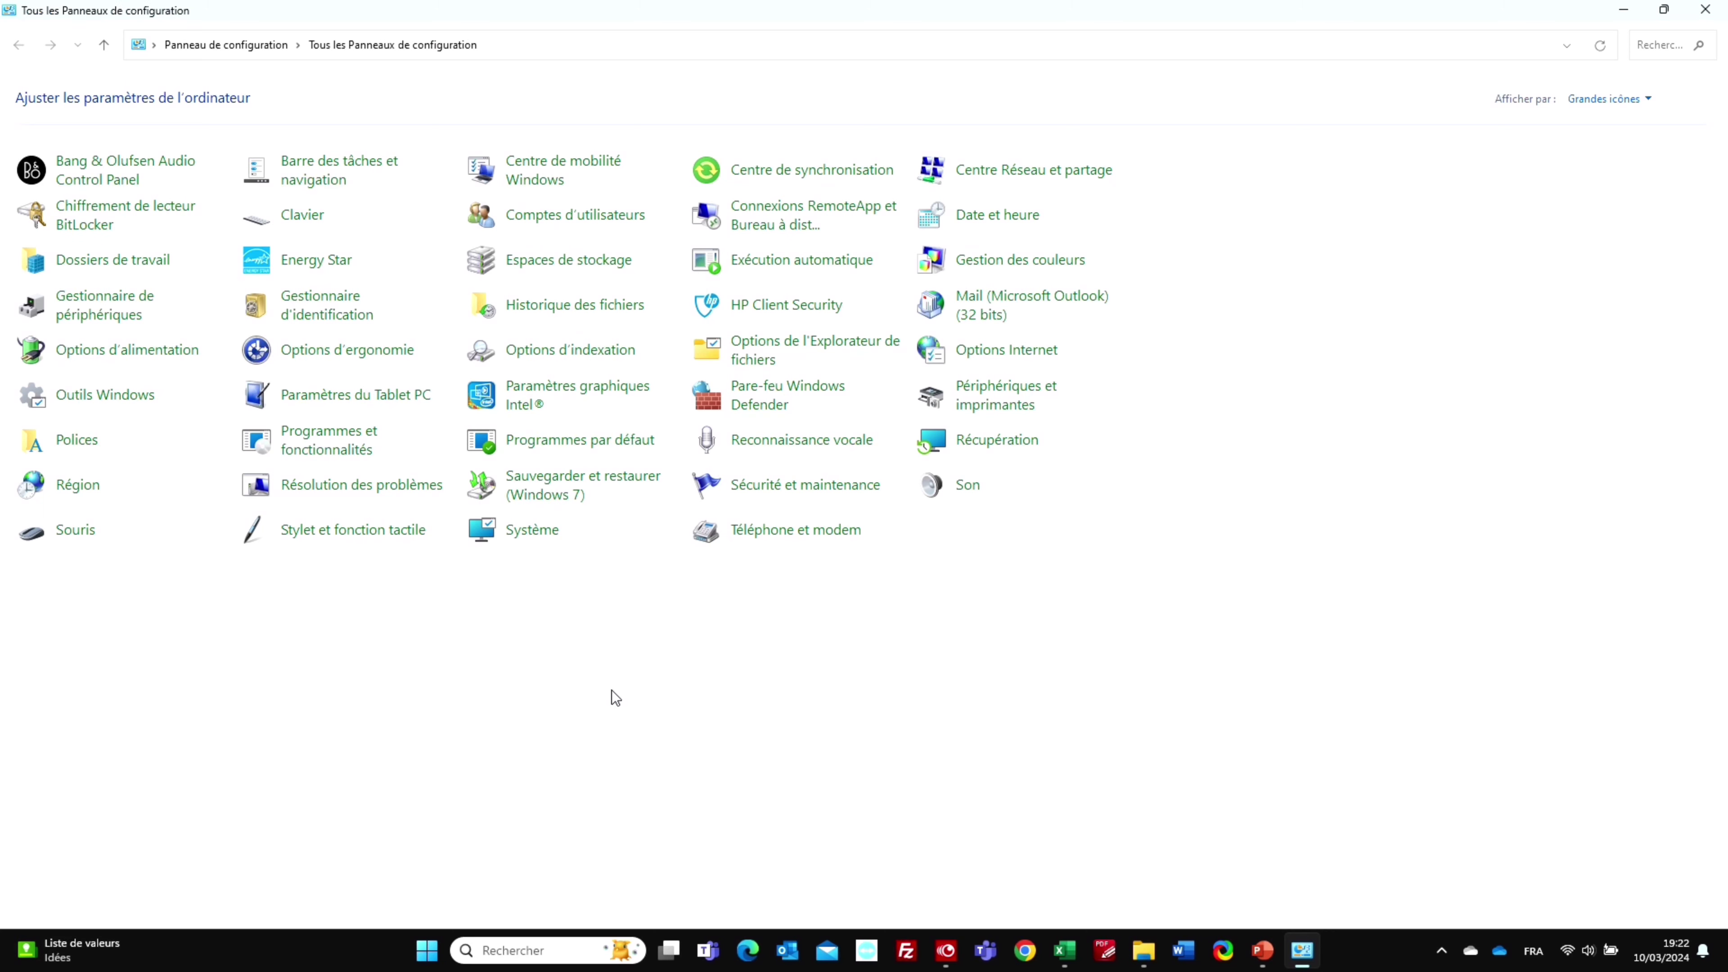
pyautogui.click(1623, 9)
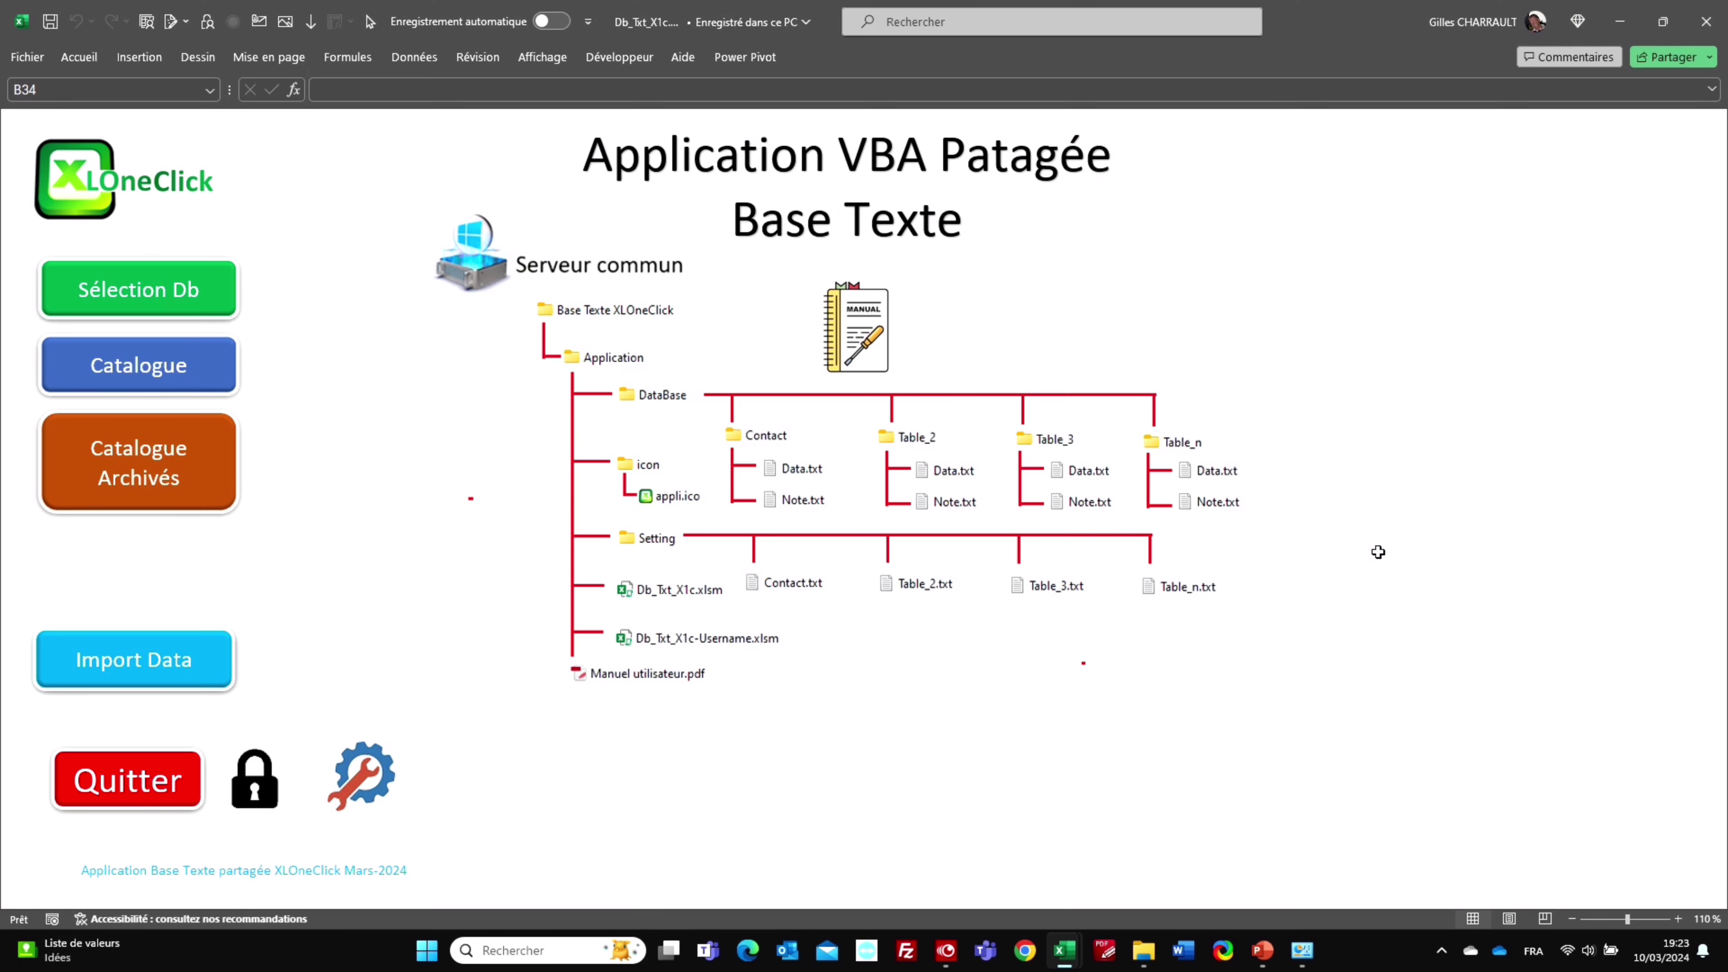
# - Review the Trust Center's macro settings and trusted locations, then close Excel Options
pyautogui.click(28, 58)
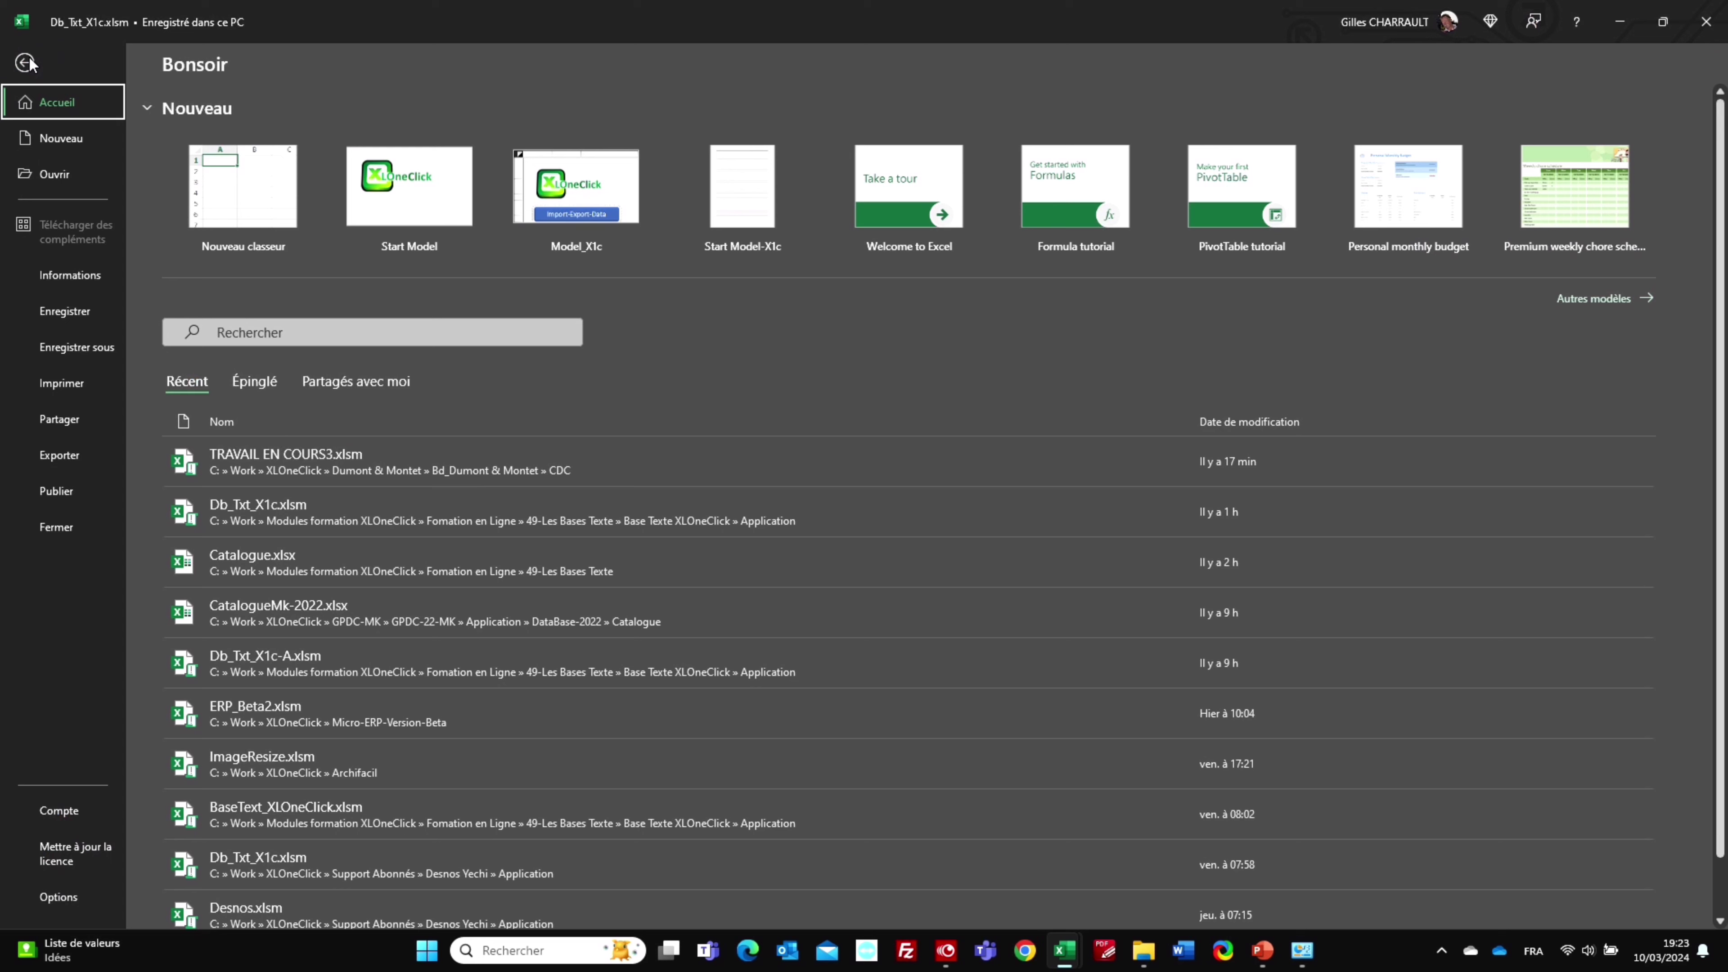
pyautogui.click(59, 897)
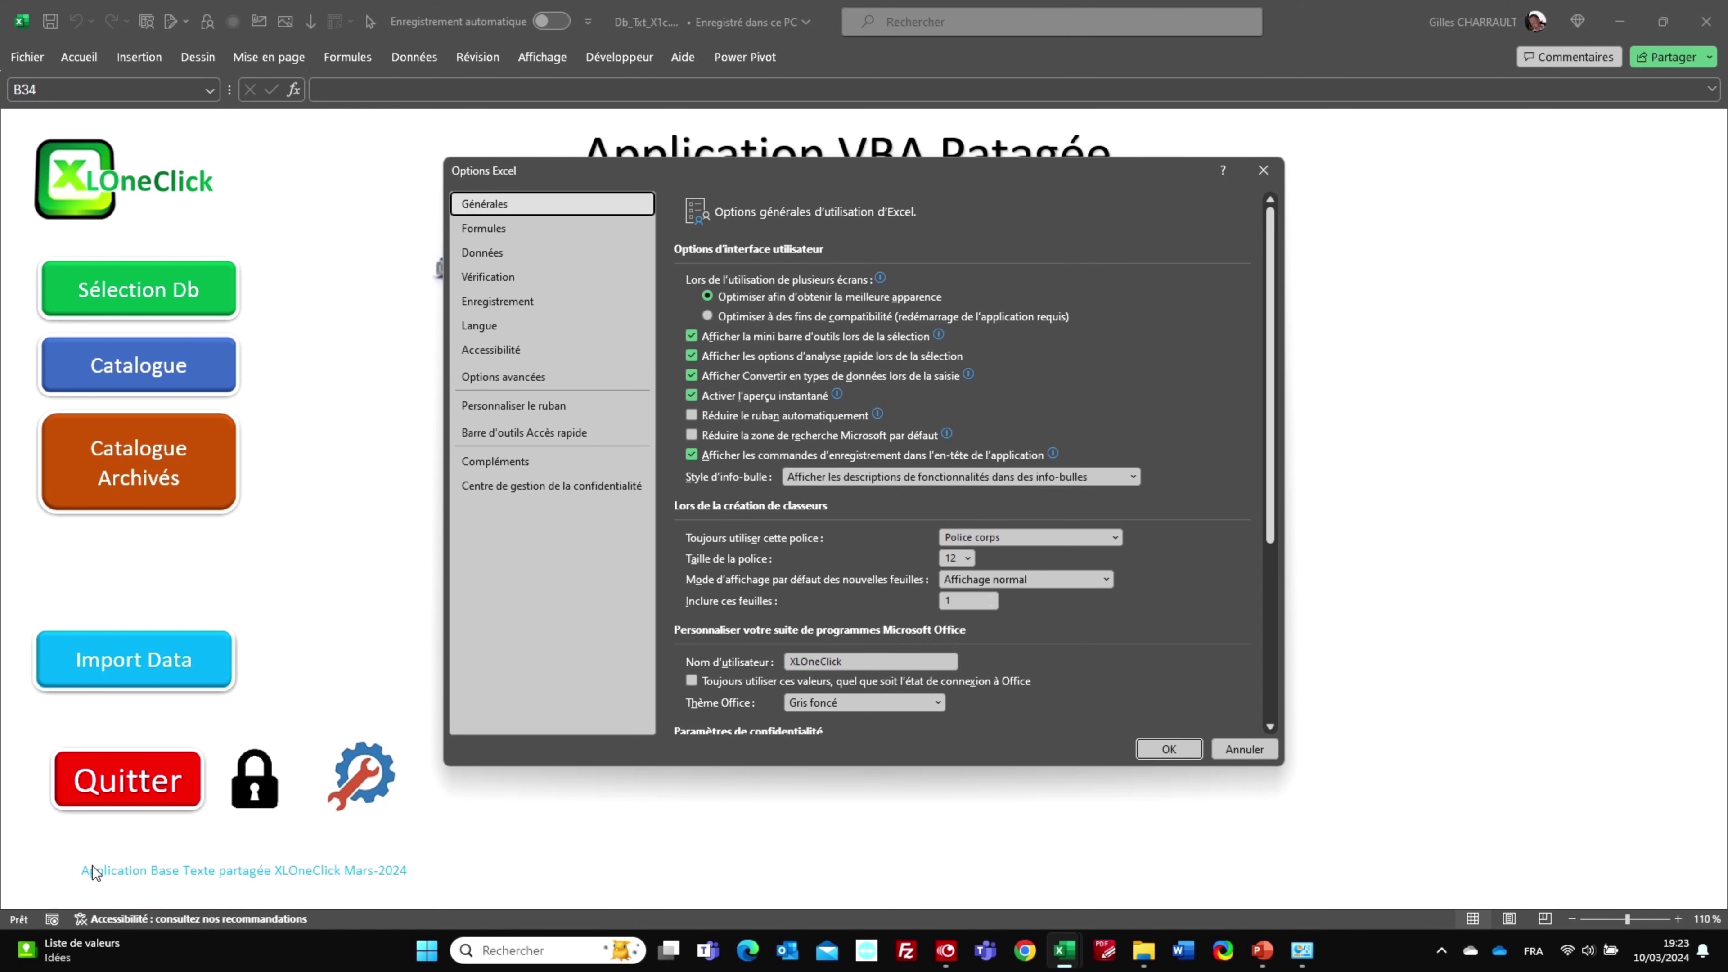
pyautogui.click(537, 486)
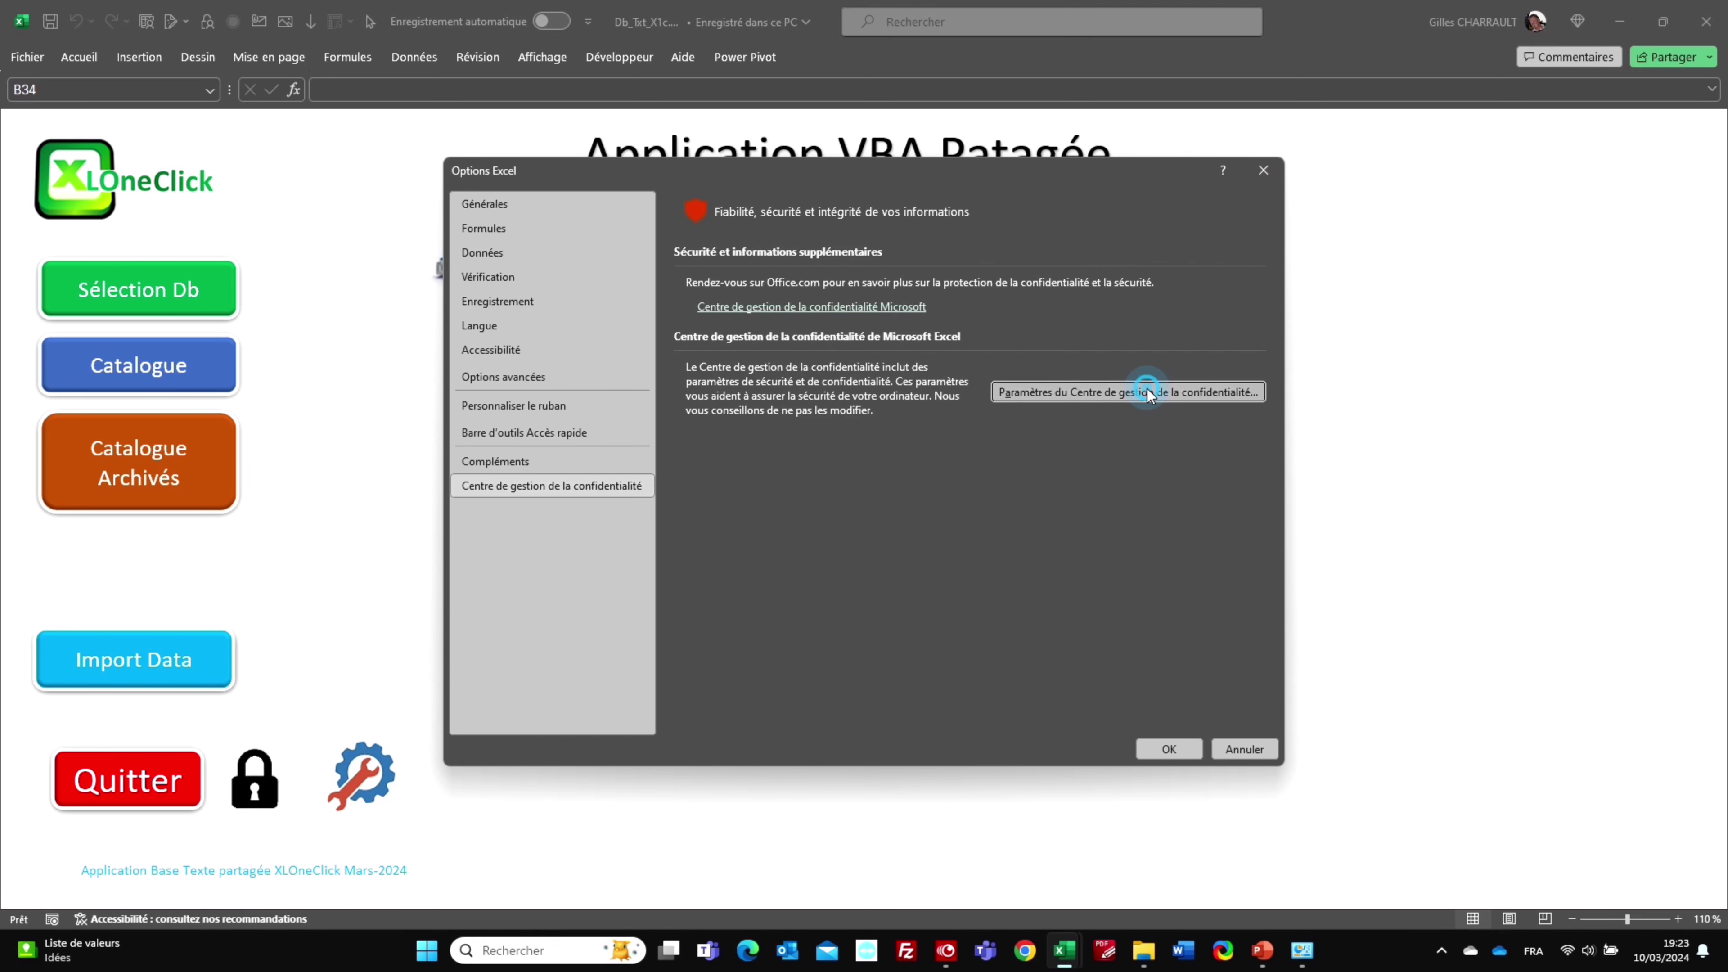
pyautogui.click(1148, 390)
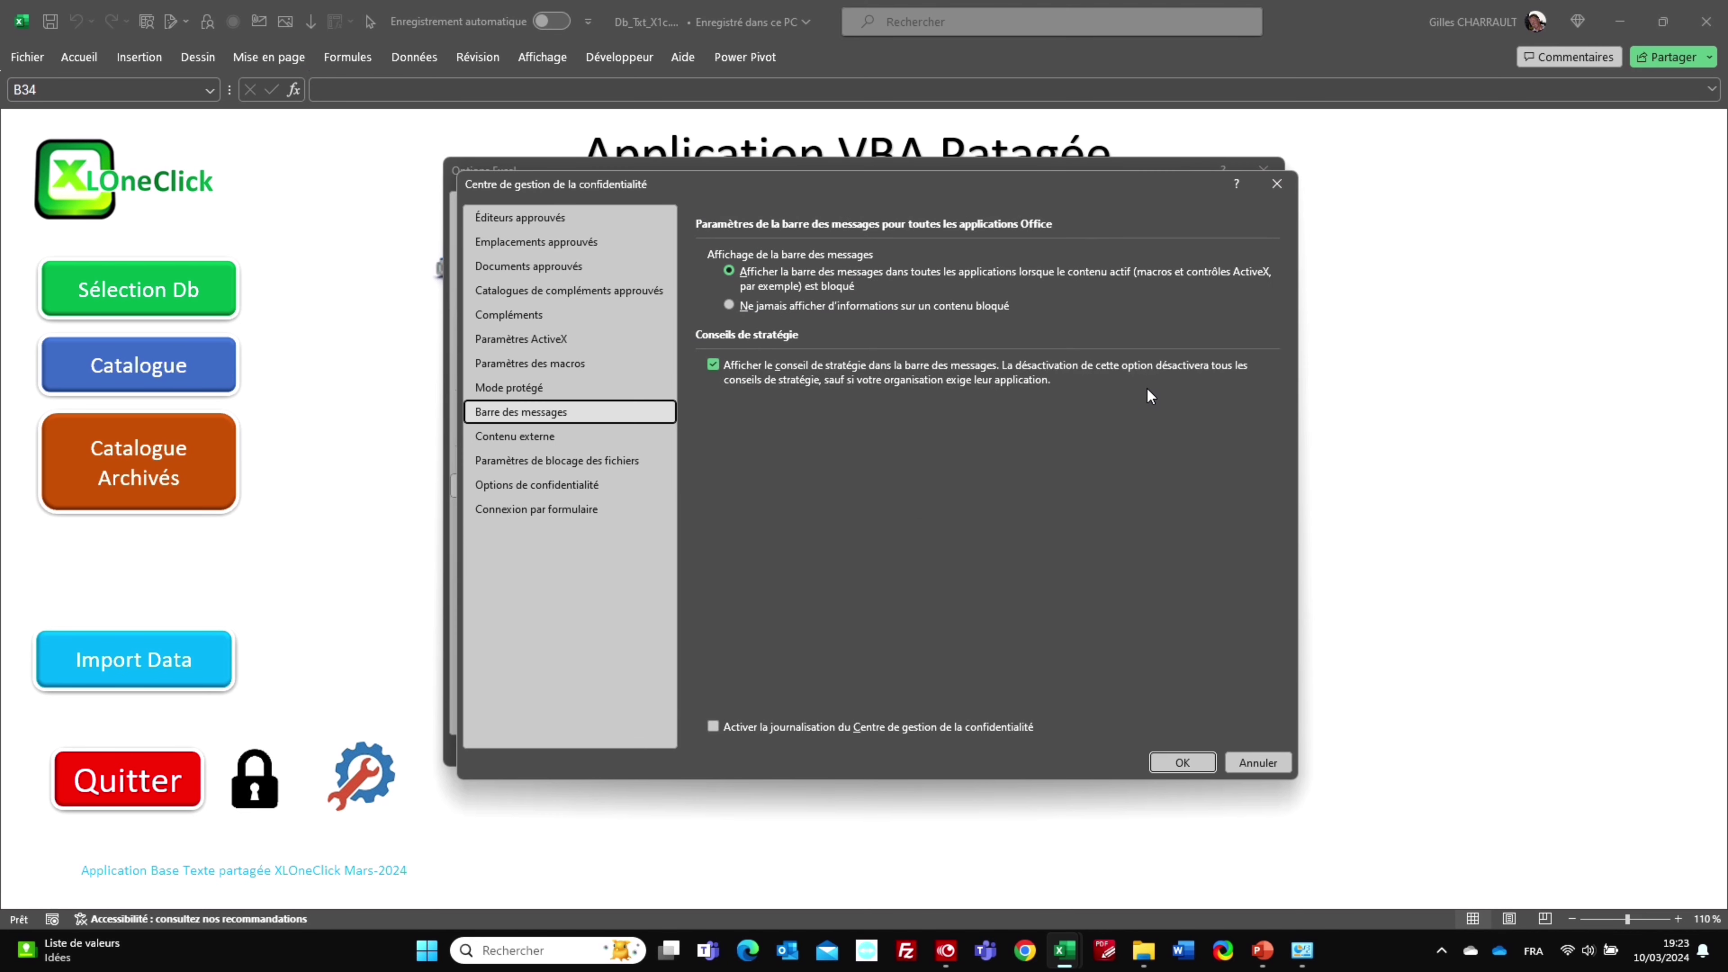
pyautogui.click(496, 364)
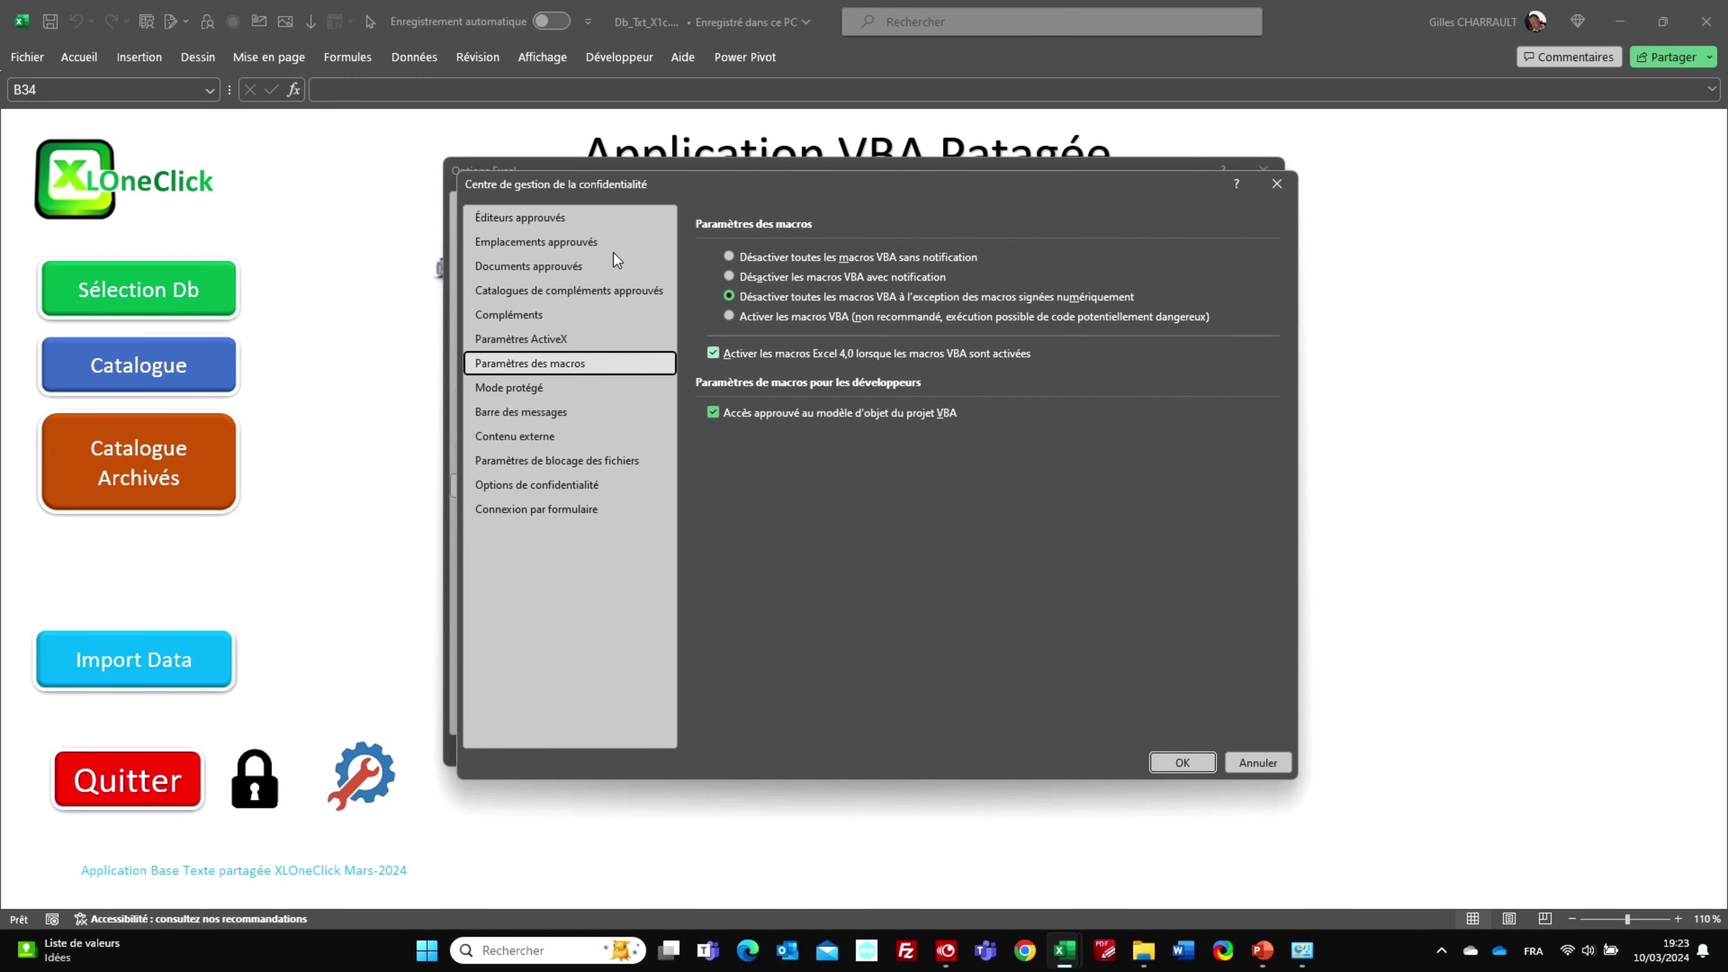
pyautogui.click(555, 243)
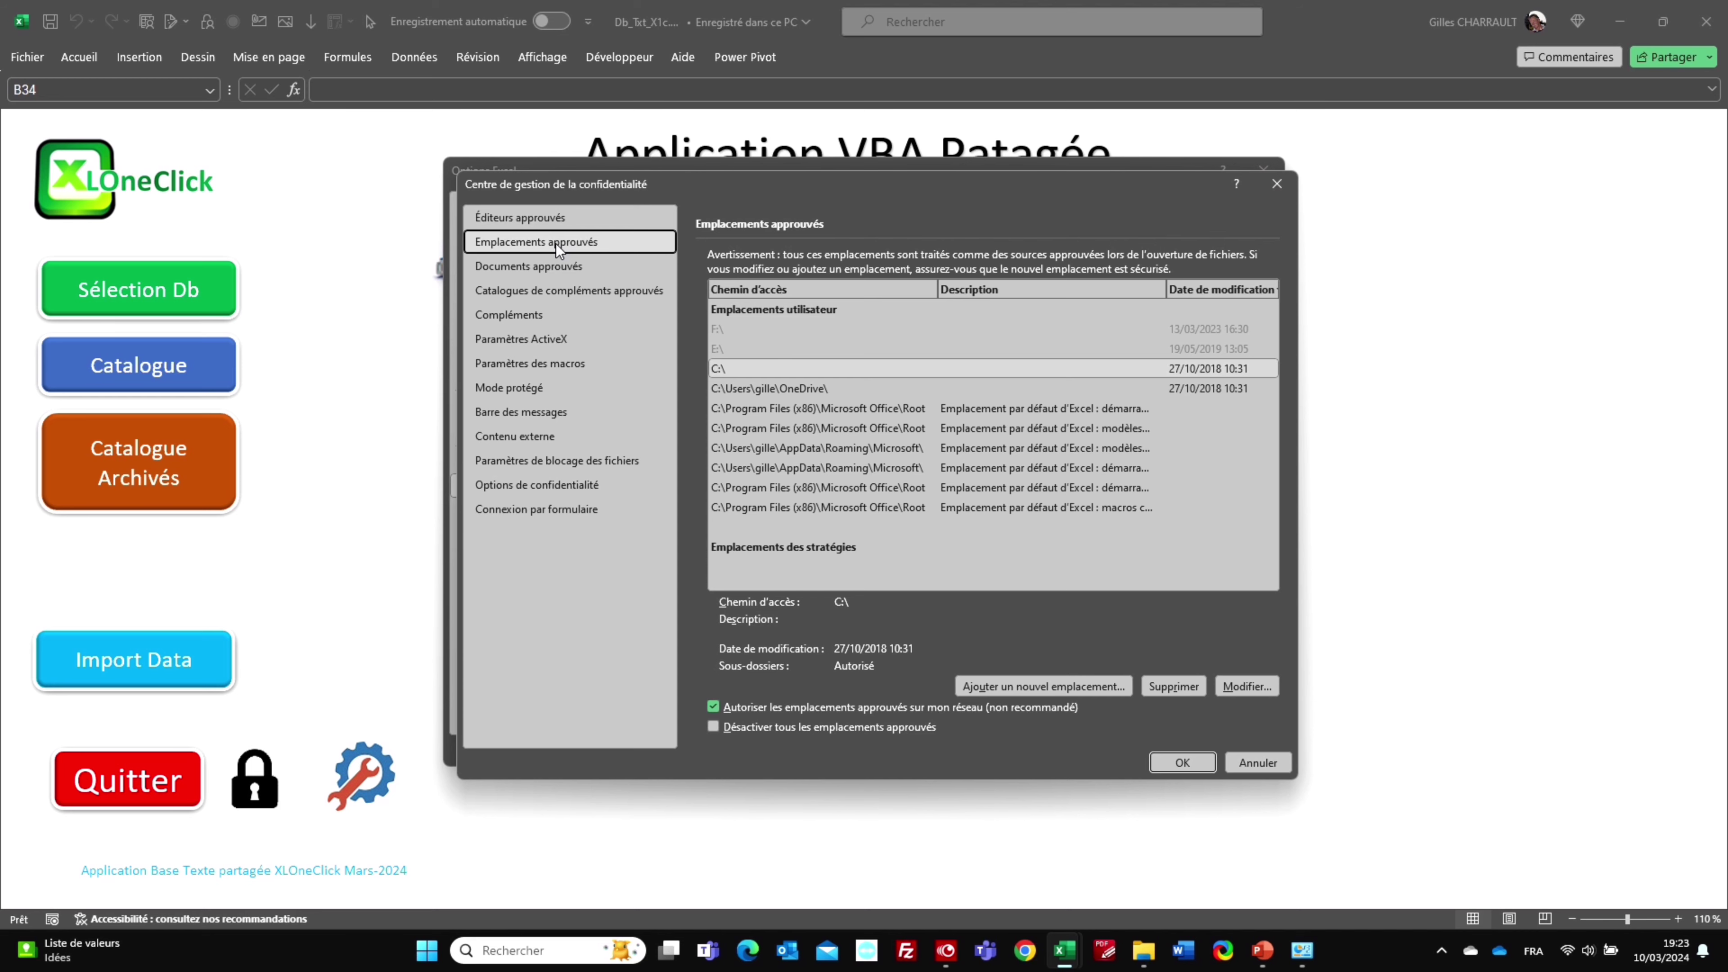
pyautogui.moveTo(778, 191); pyautogui.dragTo(1006, 210)
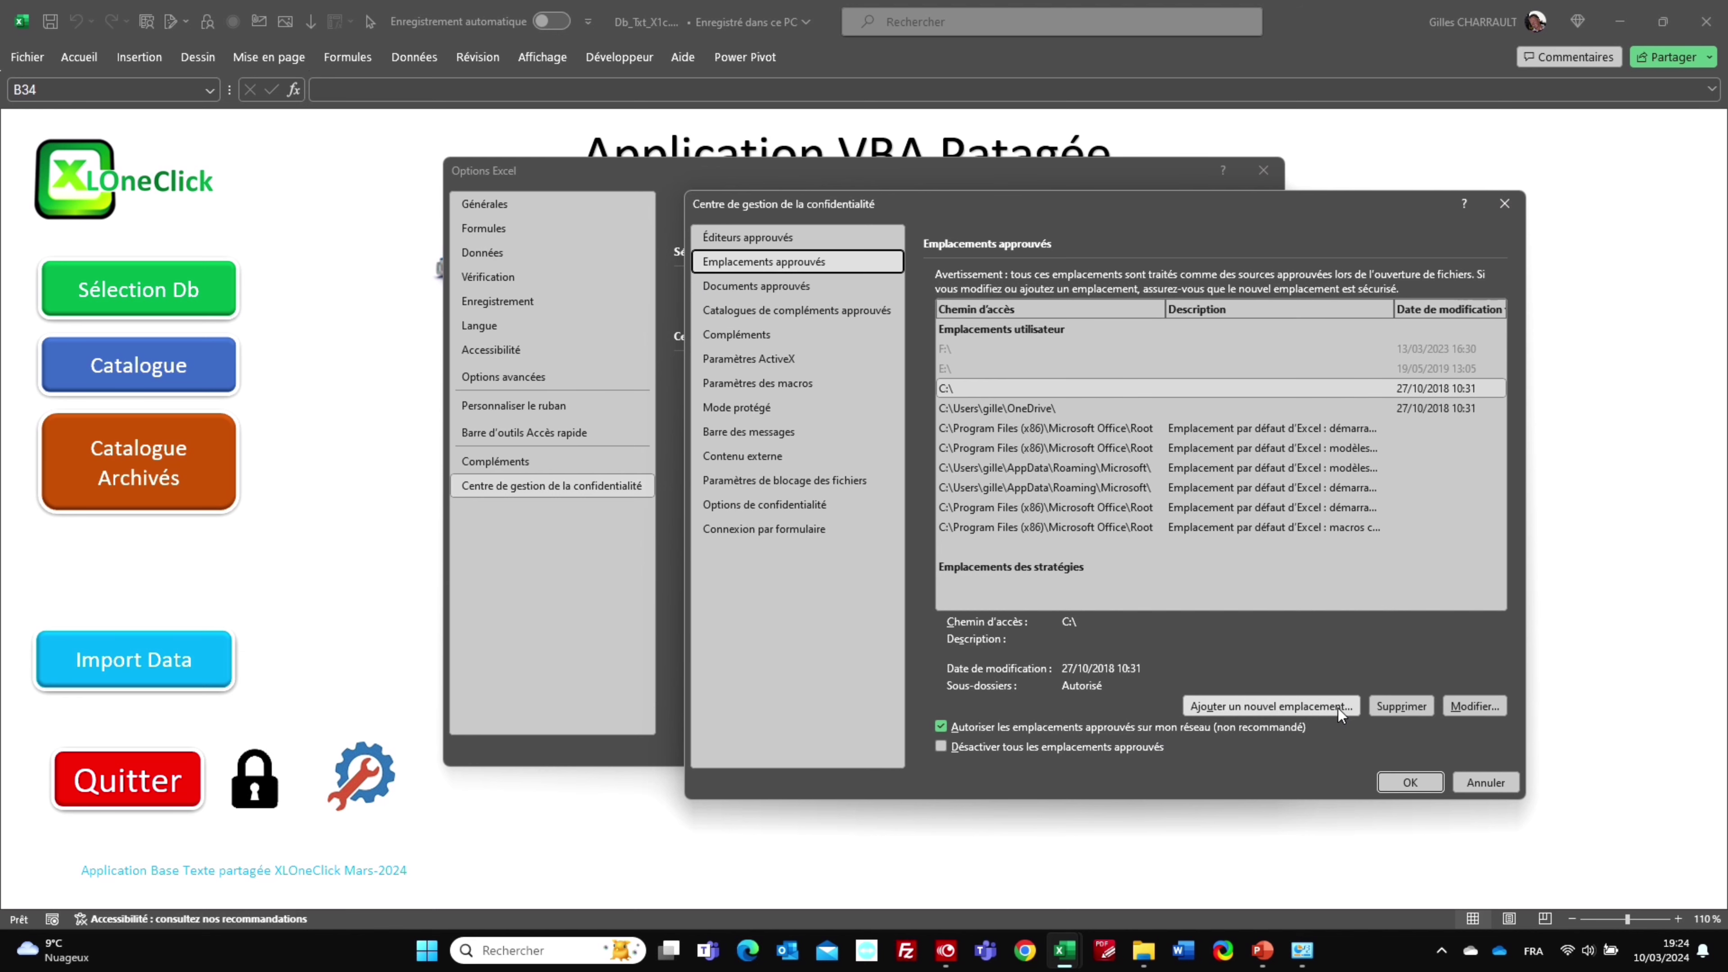
pyautogui.click(1411, 780)
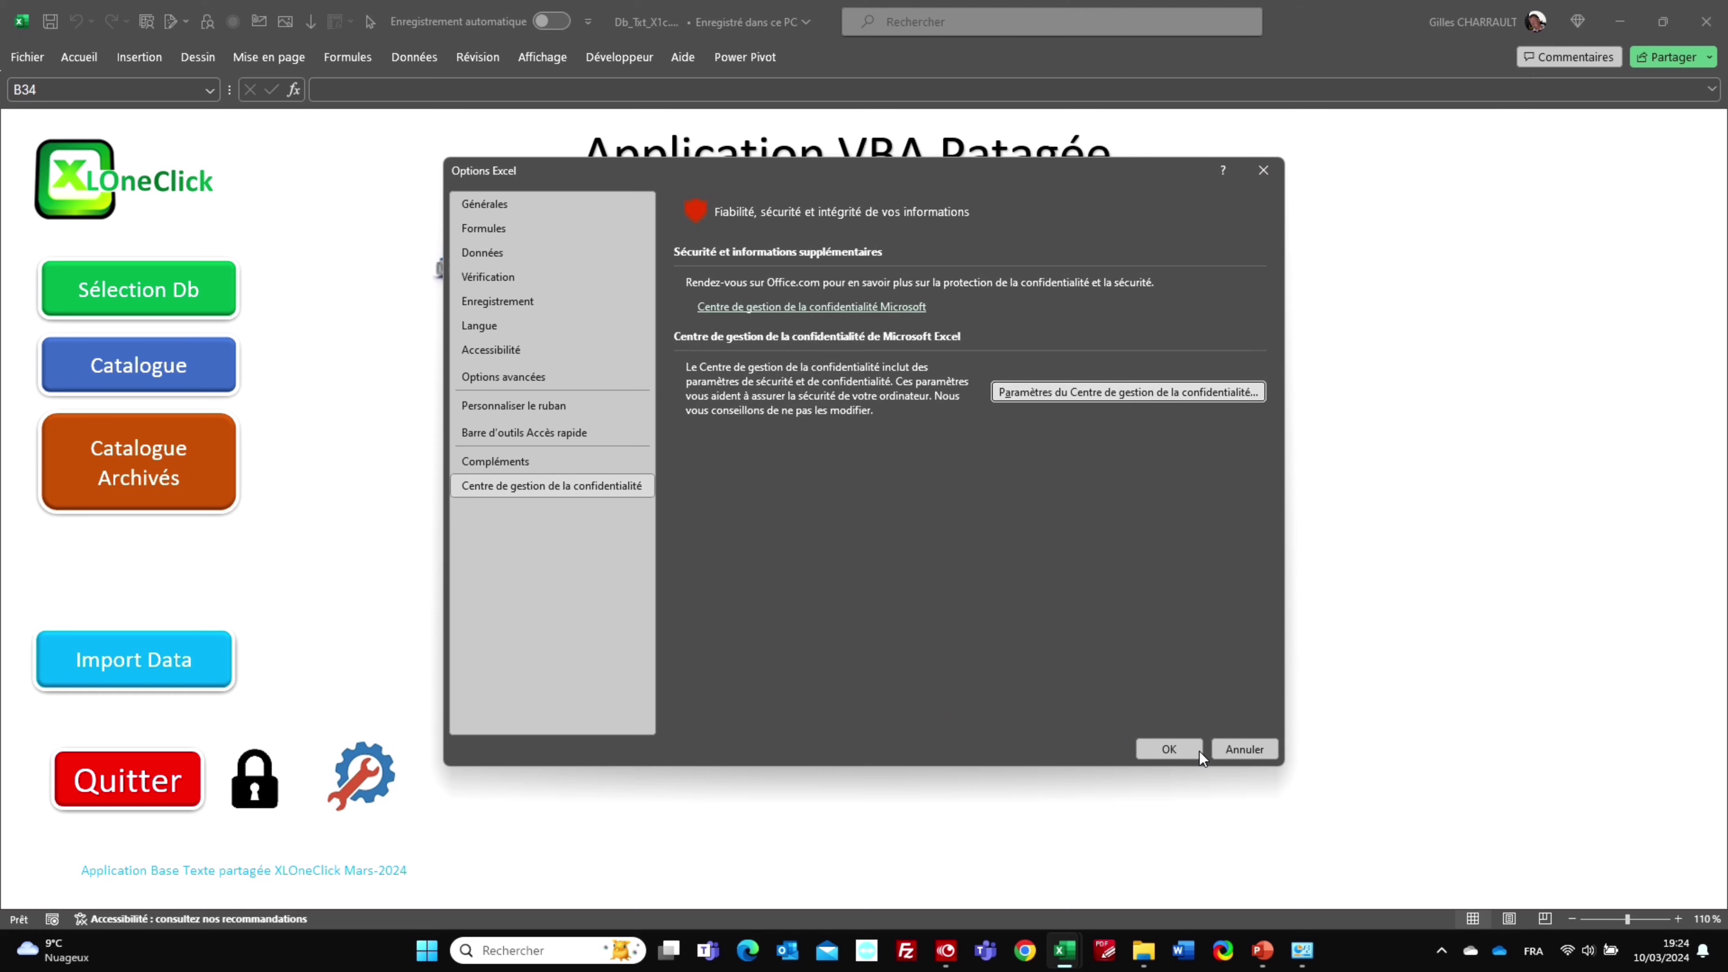
pyautogui.click(1168, 749)
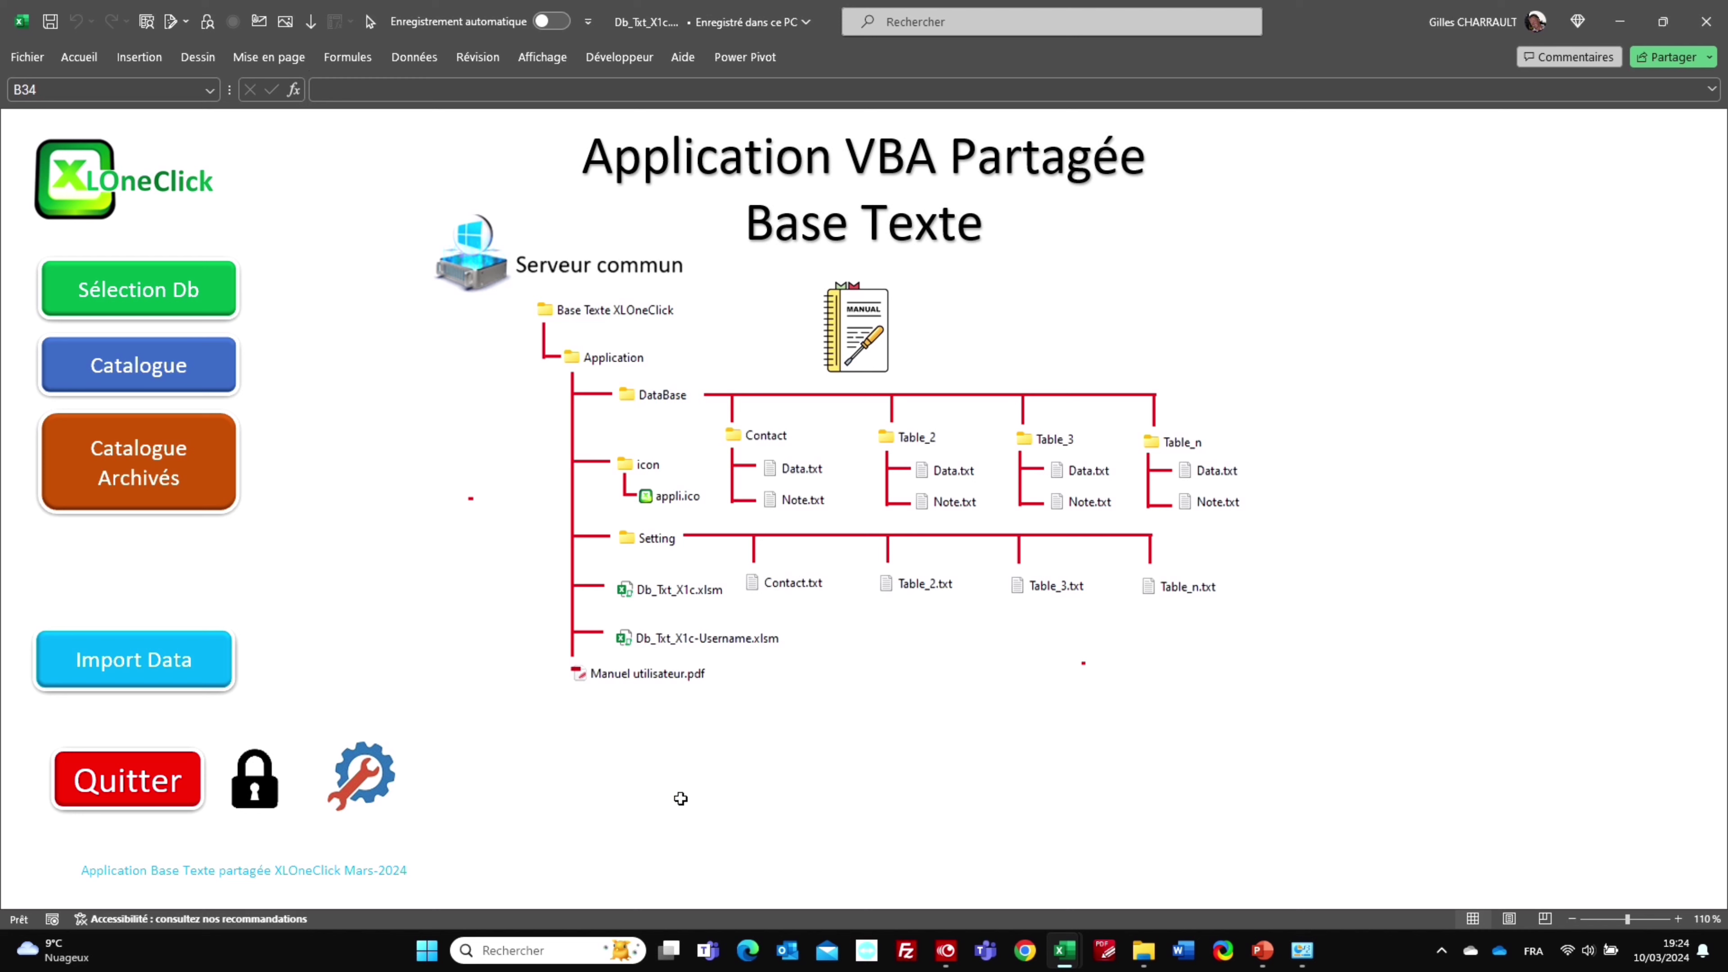
# - Unprotect the Menu sheet by entering the sheet password
pyautogui.click(262, 797)
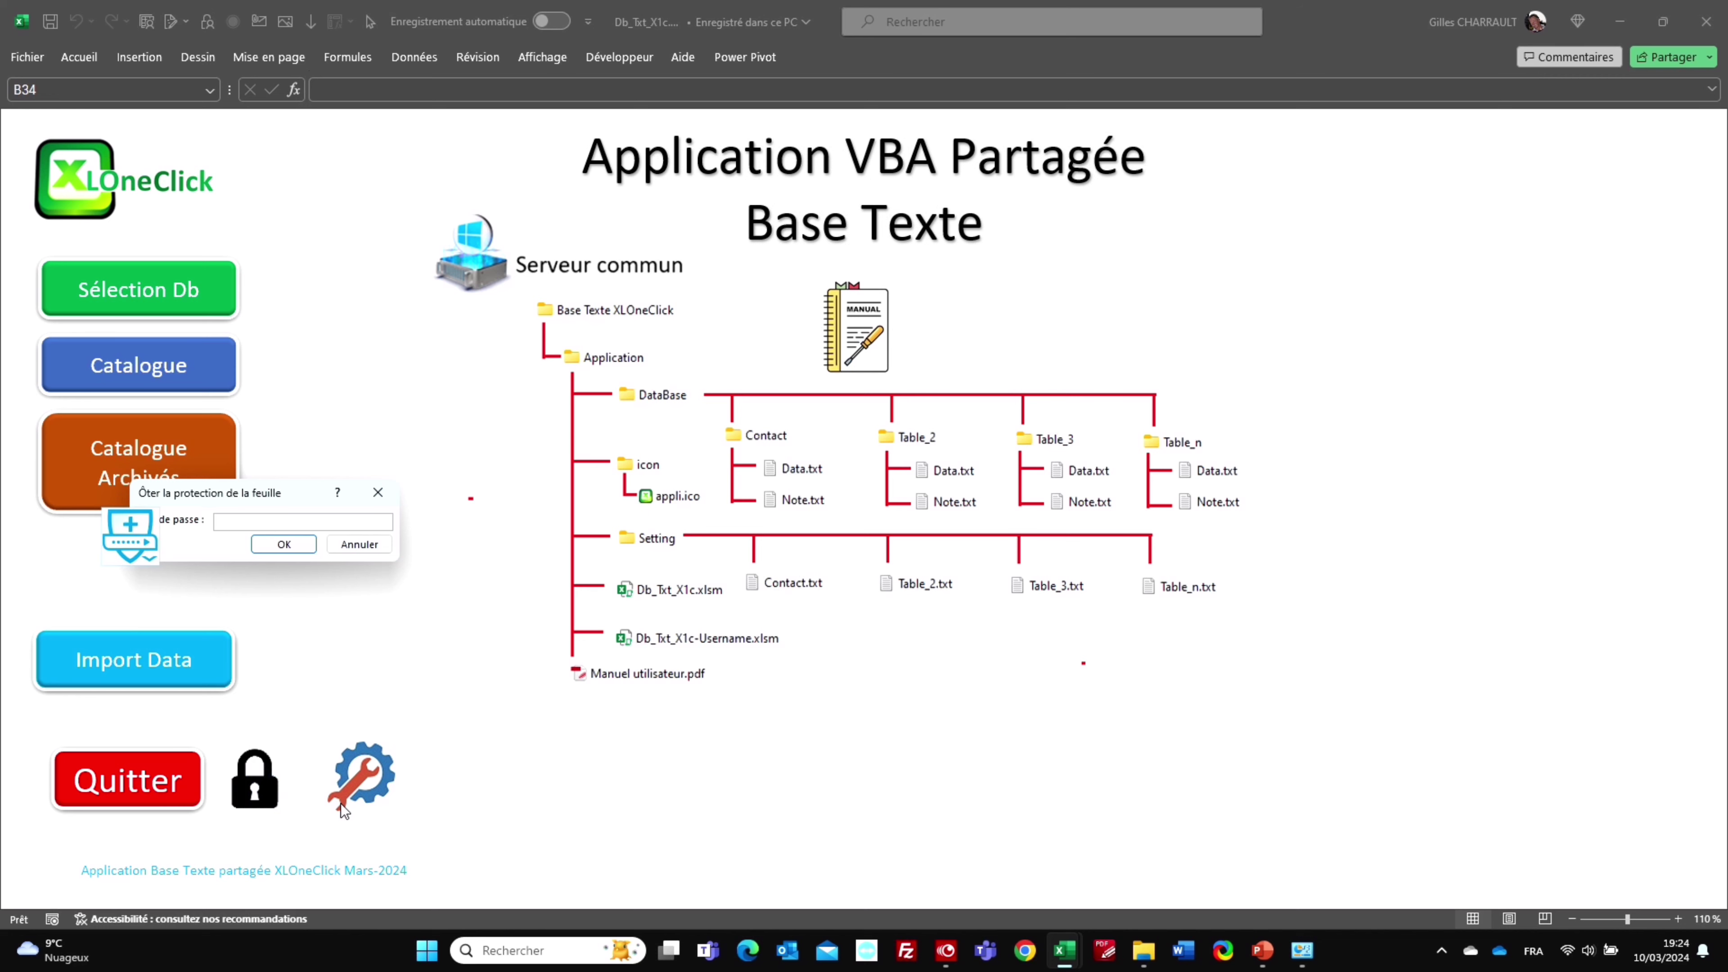
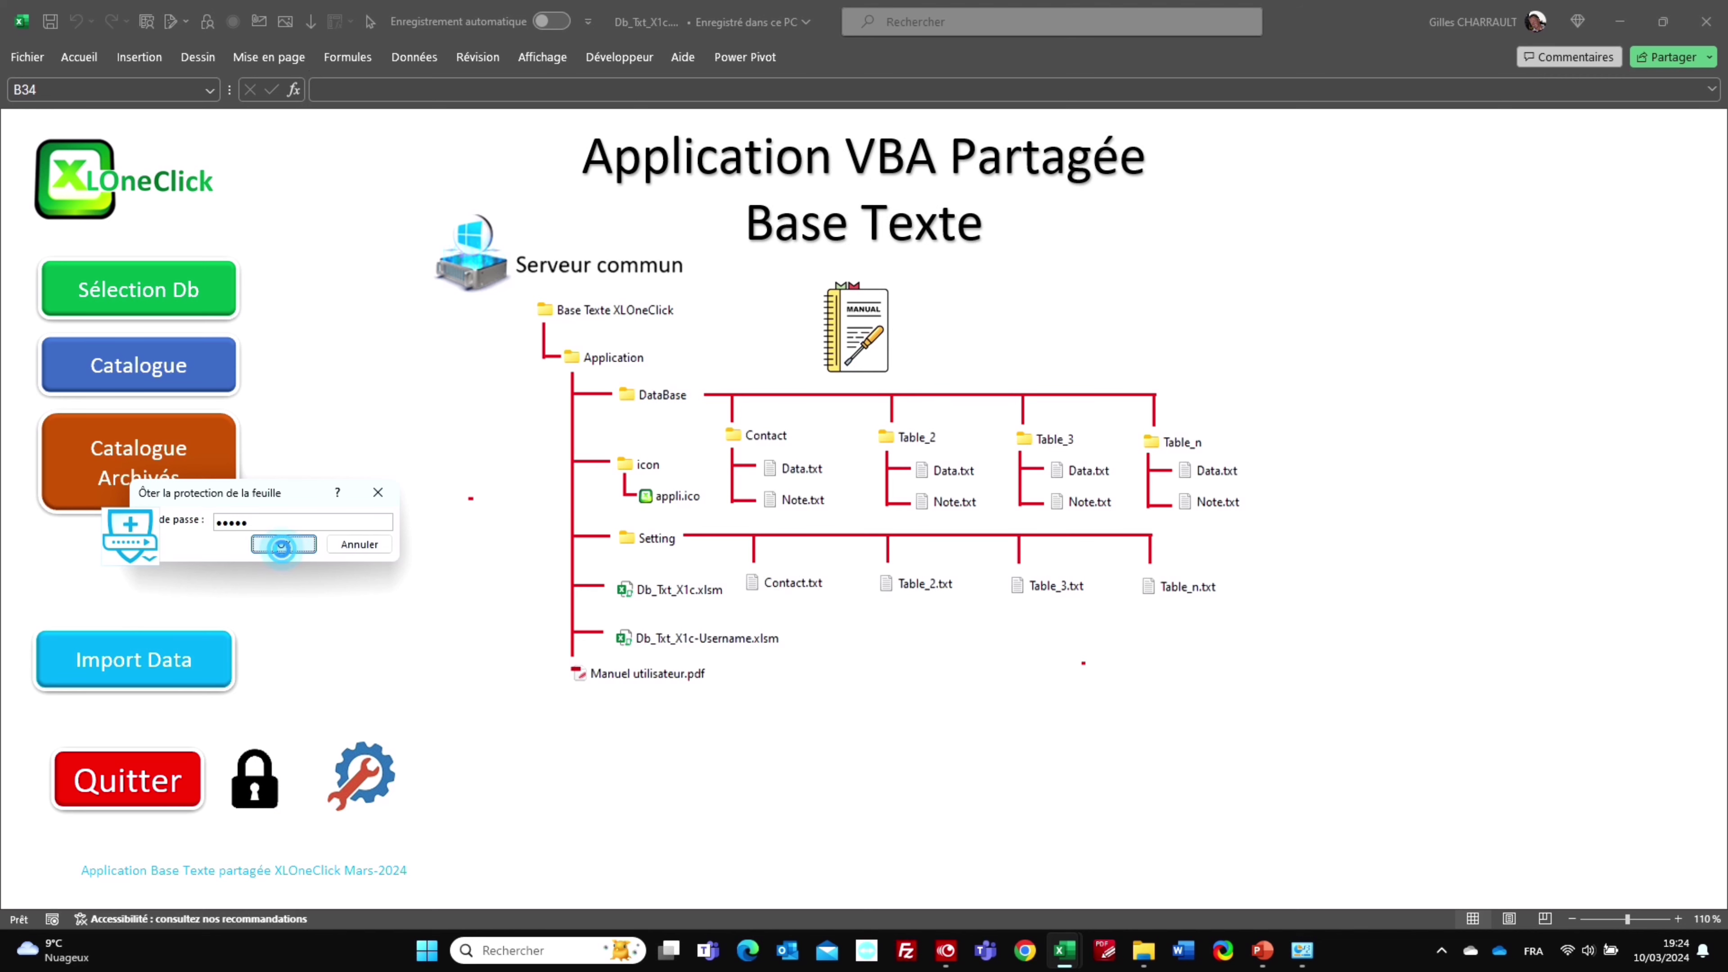
pyautogui.click(283, 545)
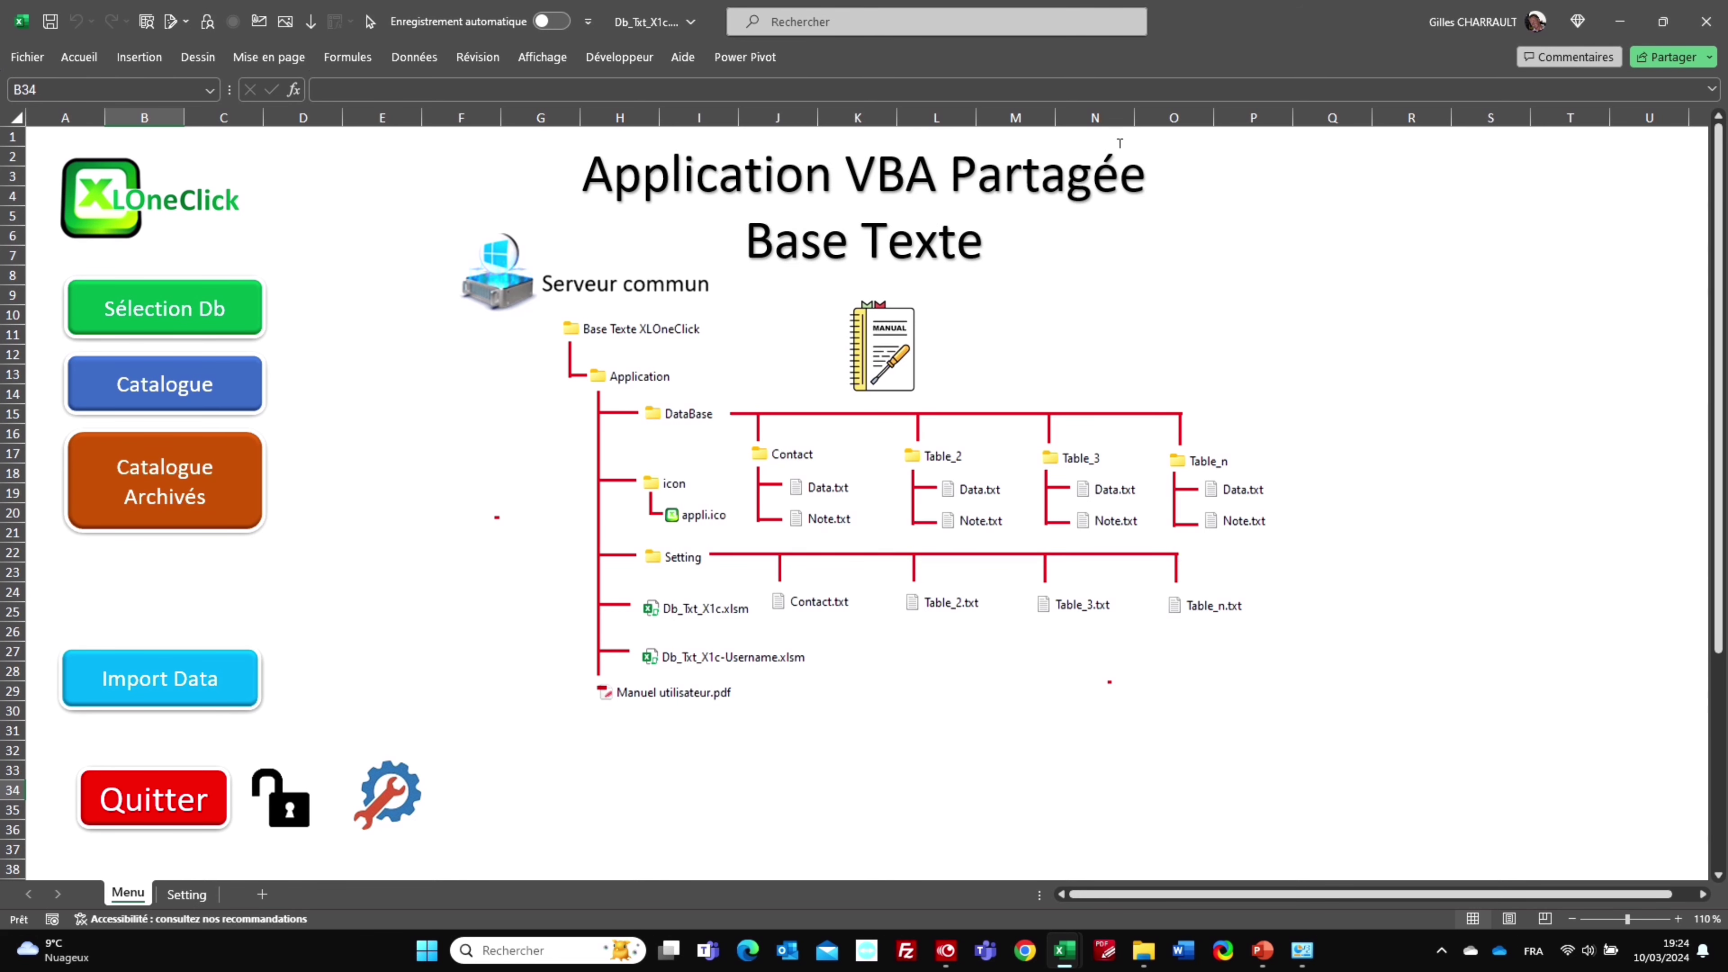
# - Scroll down to the settings table and select the PassWord value cell C50
pyautogui.scroll(-5, 1329, 333)
pyautogui.scroll(5, 1327, 351)
pyautogui.scroll(-6, 1323, 364)
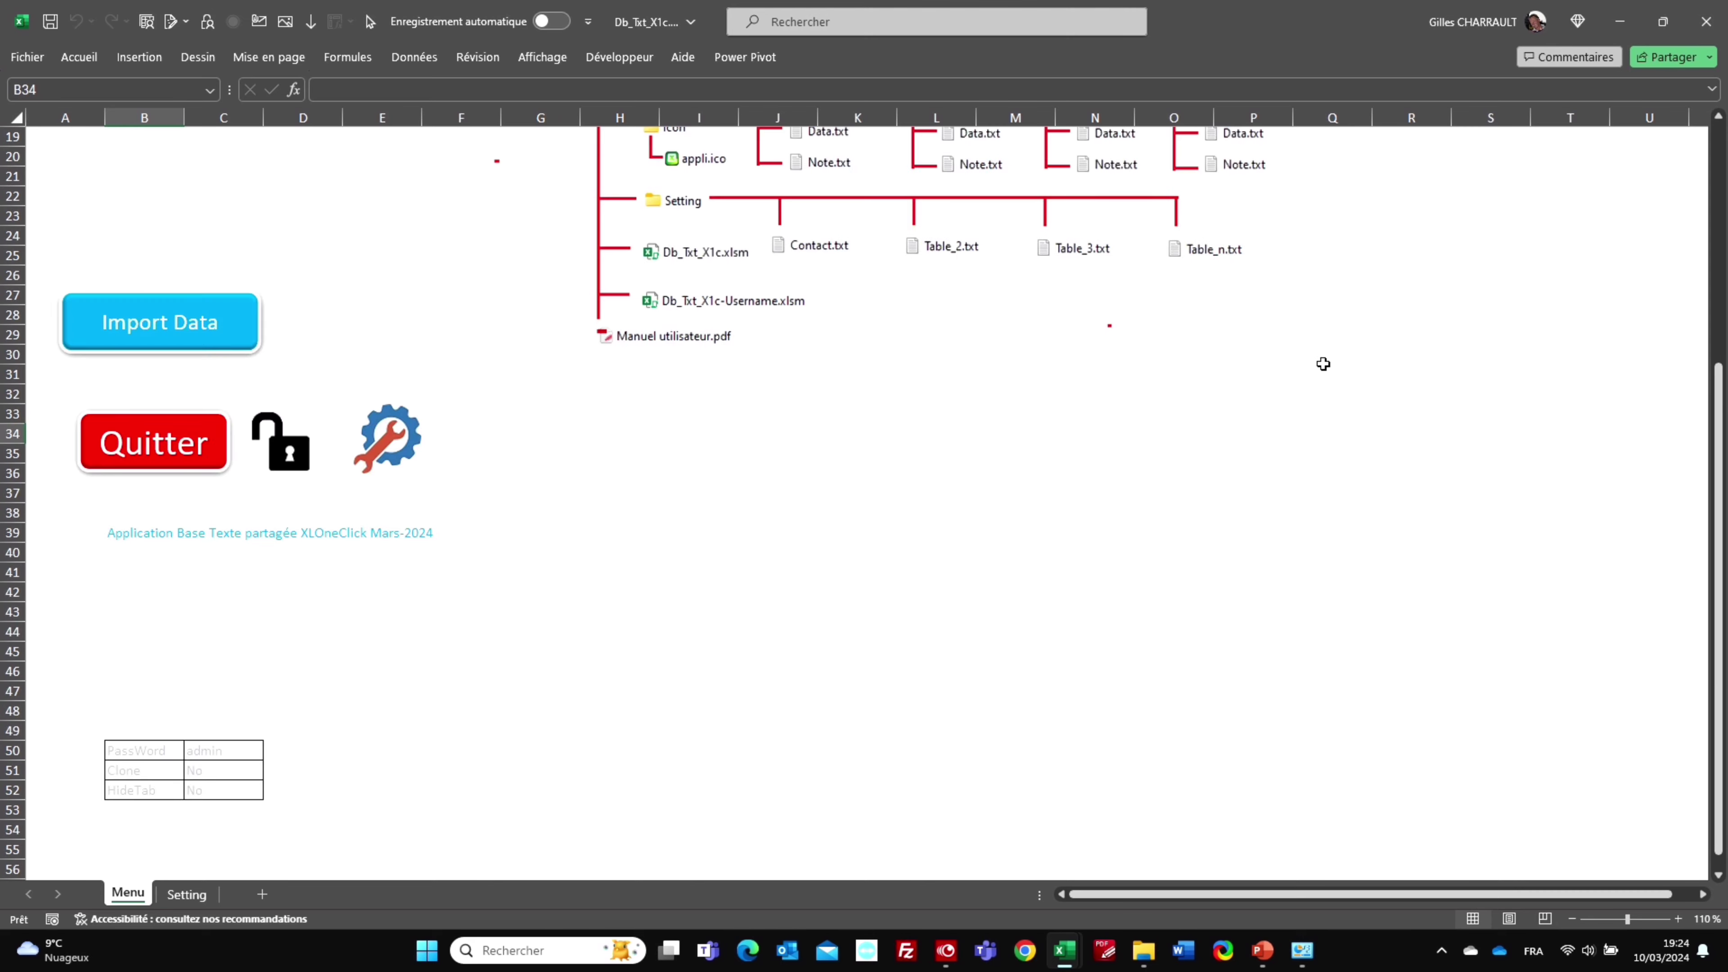
pyautogui.scroll(6, 1323, 364)
pyautogui.scroll(-1, 1316, 367)
pyautogui.scroll(1, 1312, 368)
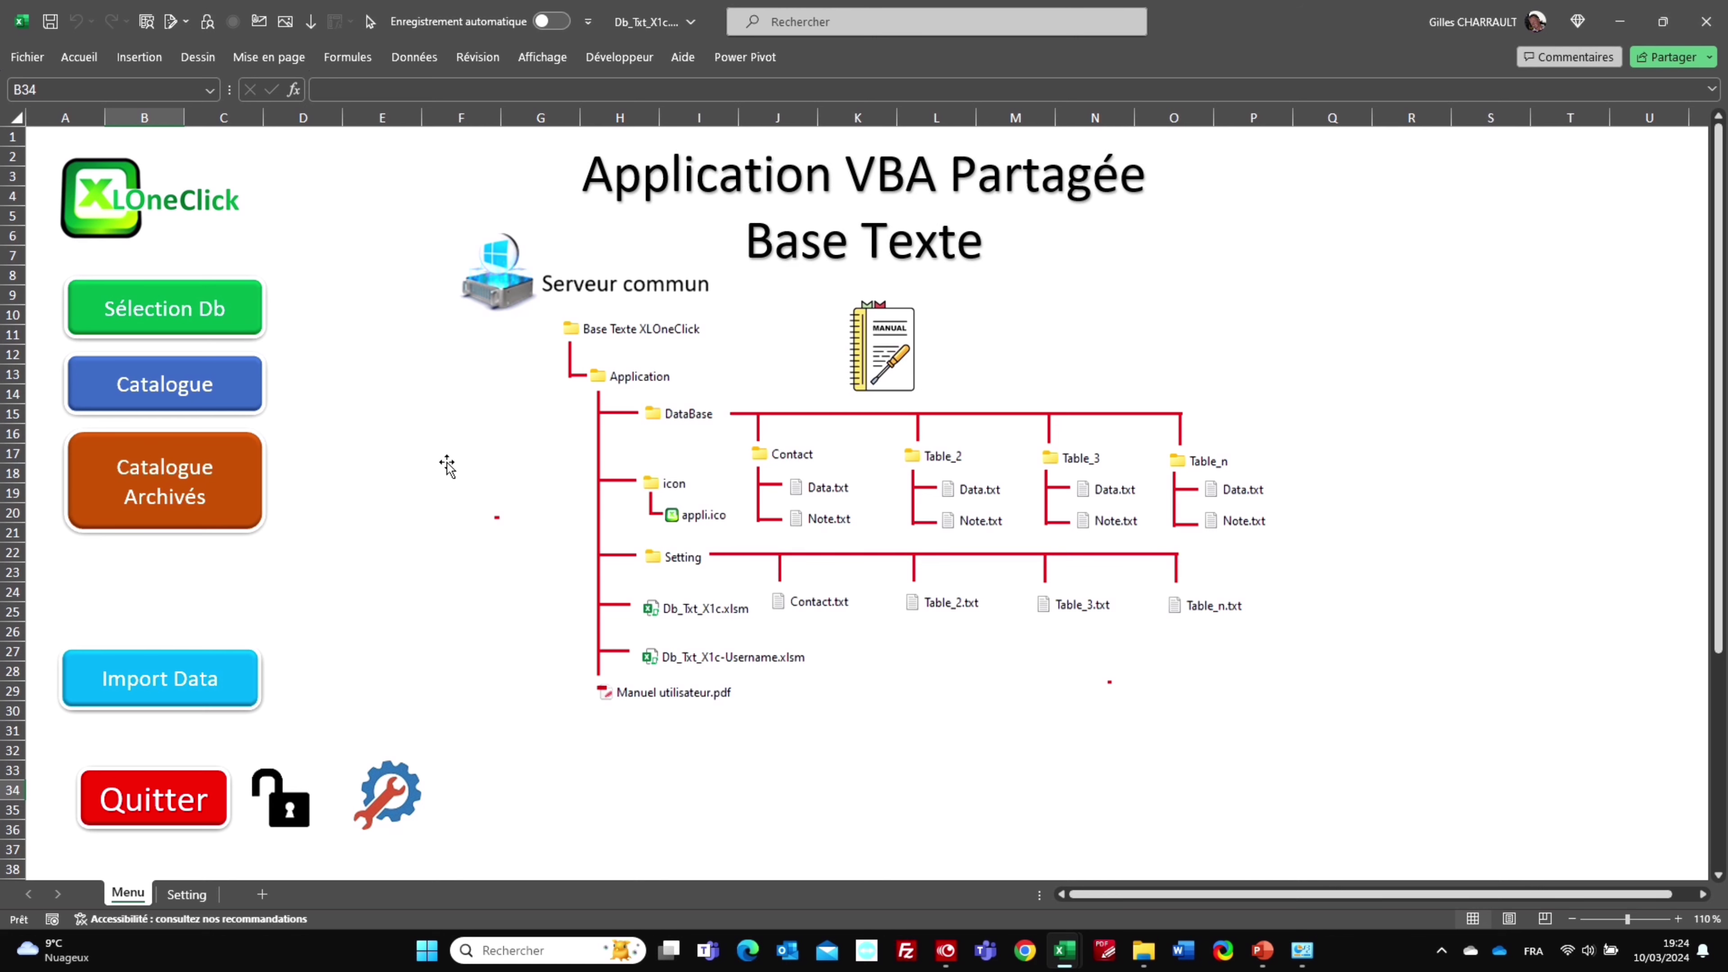
pyautogui.scroll(-4, 416, 468)
pyautogui.scroll(-5, 416, 463)
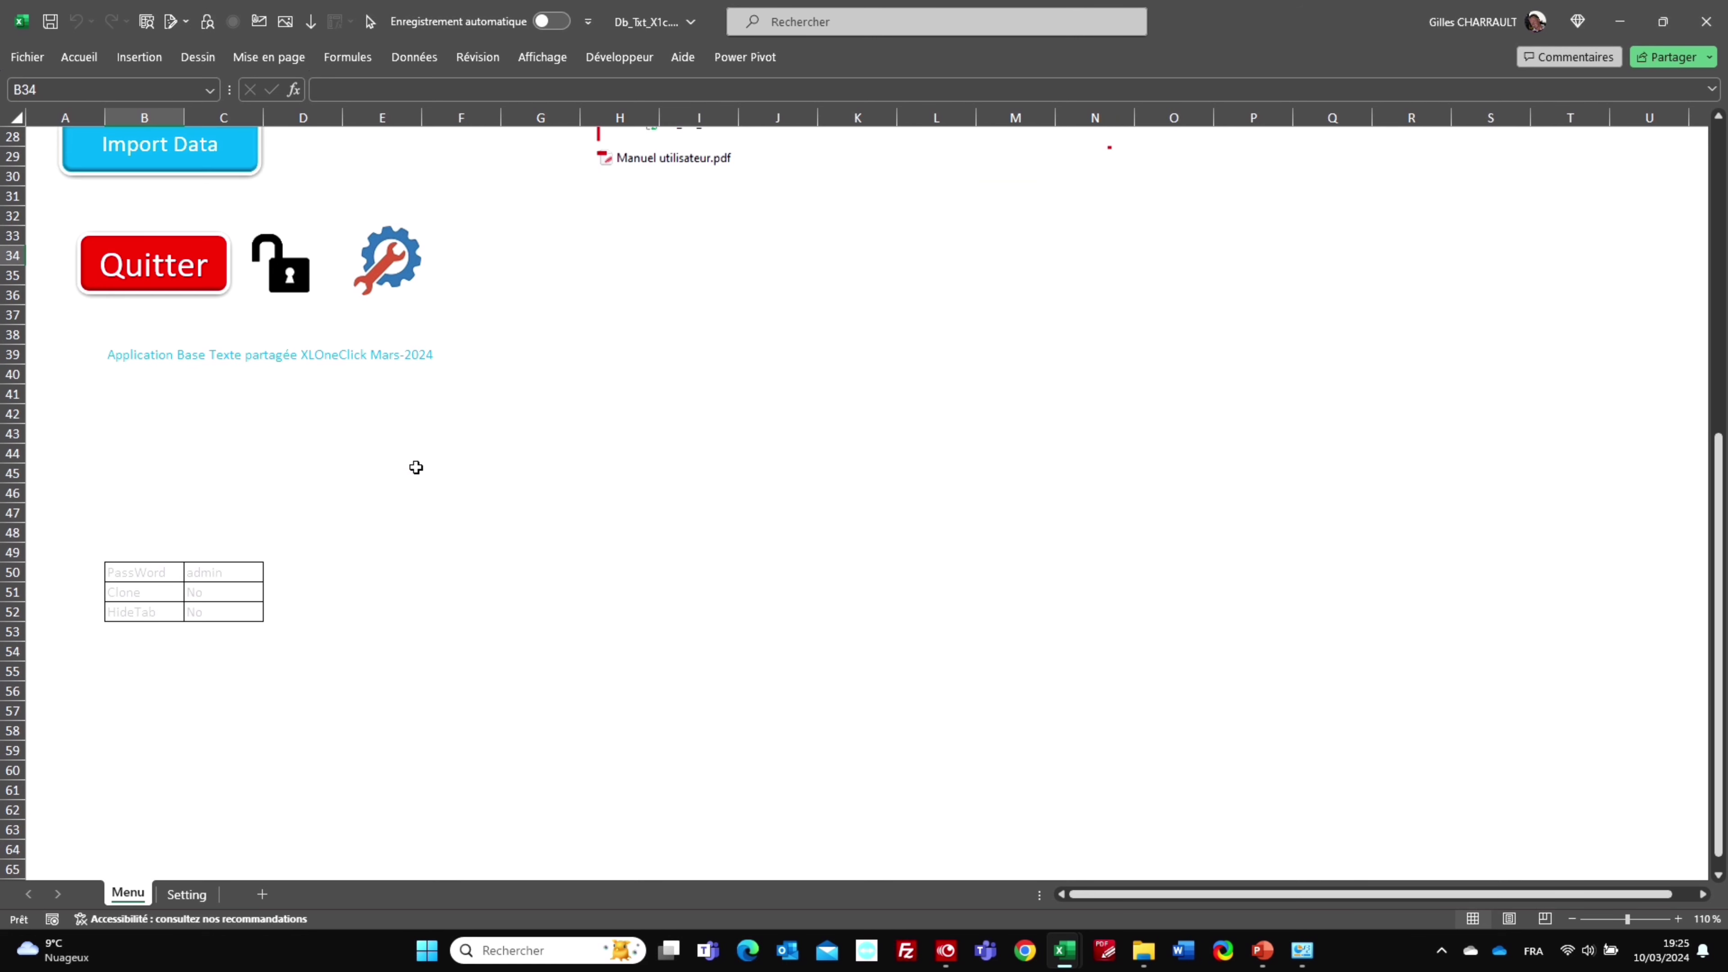
pyautogui.scroll(-1, 416, 463)
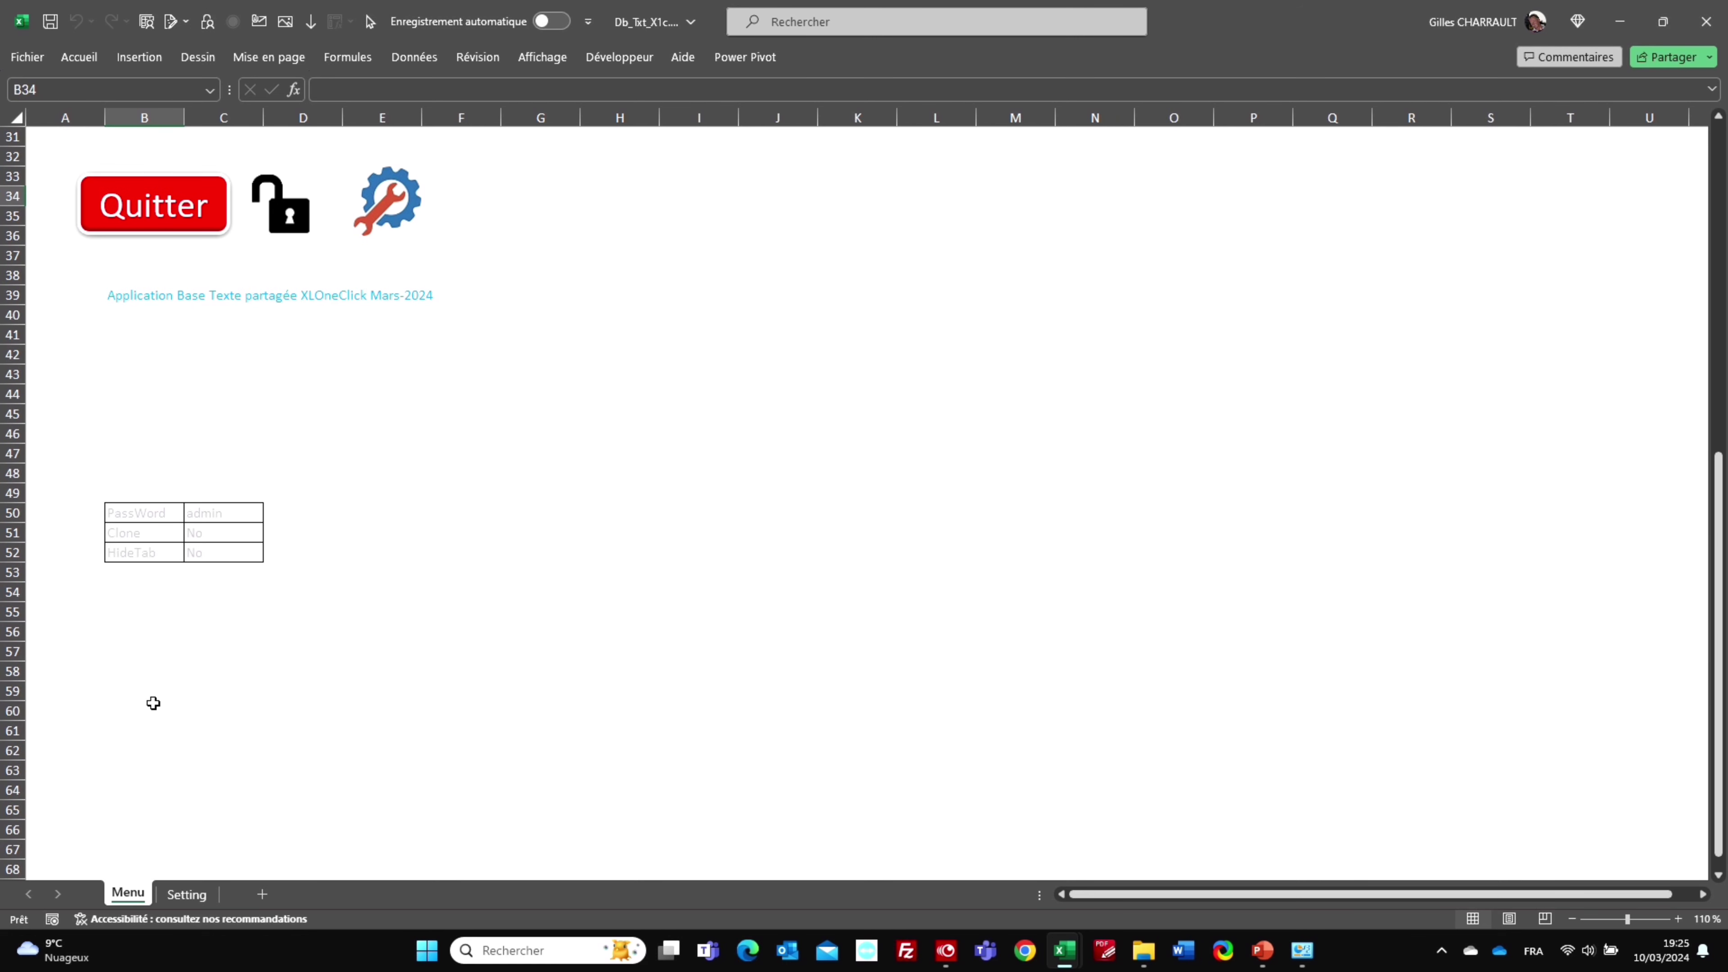
pyautogui.click(232, 514)
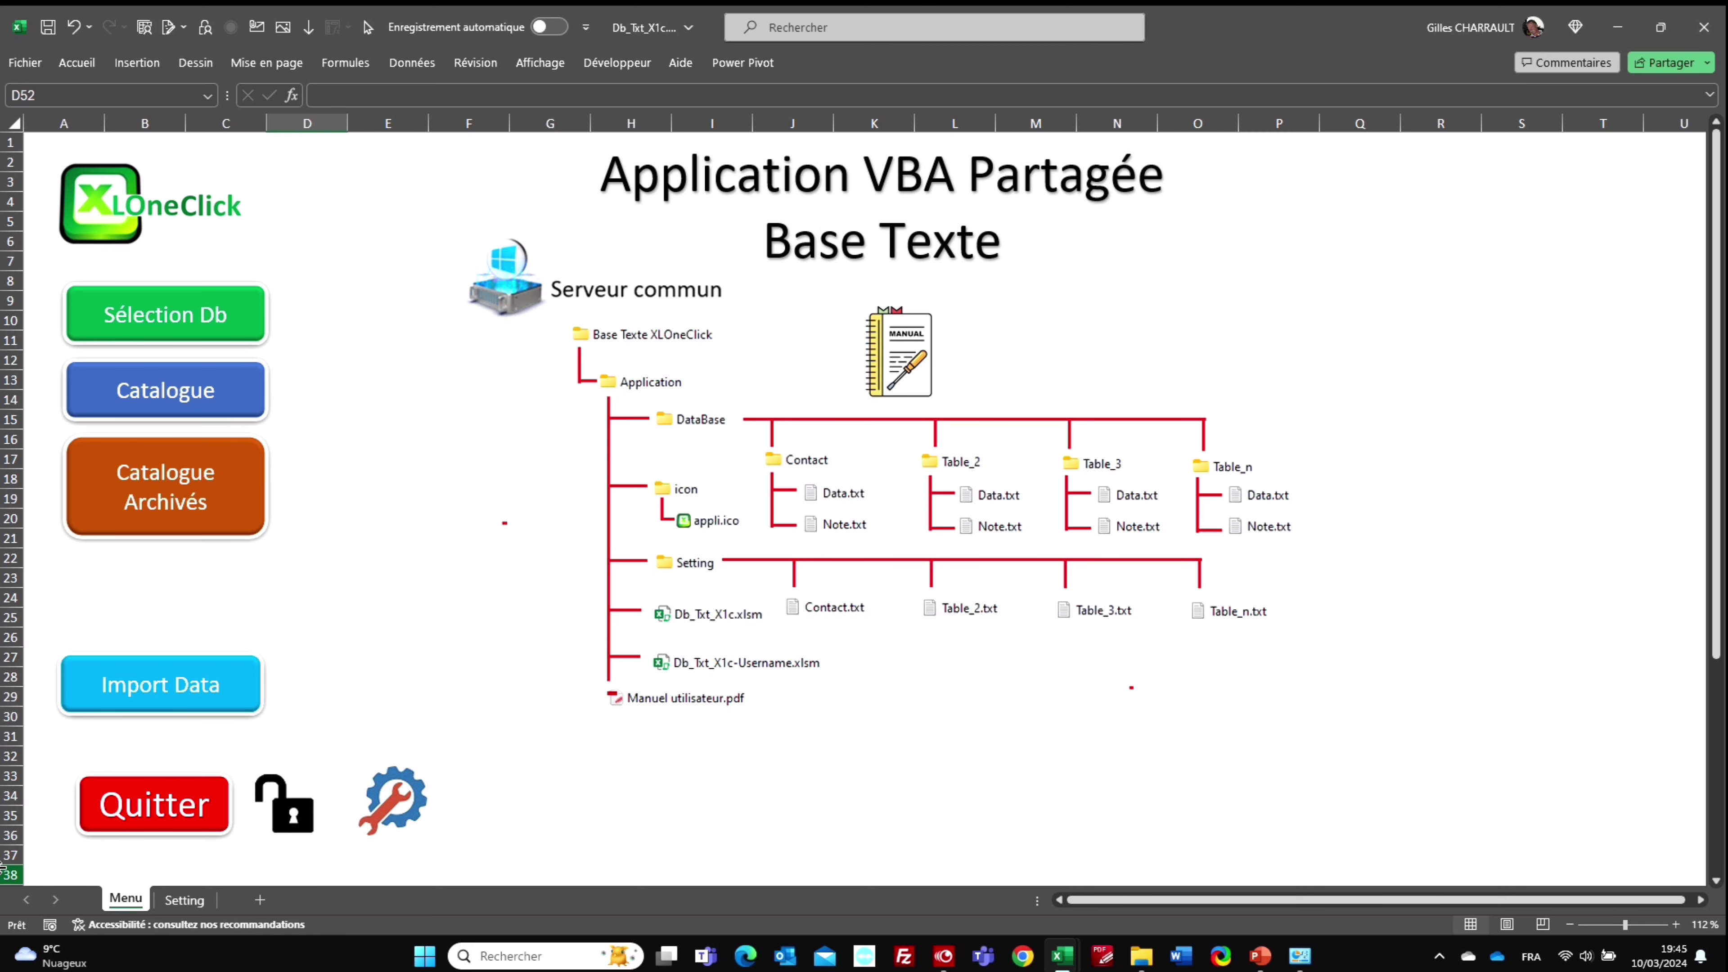
# - Set the Clone value in cell C51 to Yes using its dropdown
pyautogui.scroll(-2, 402, 622)
pyautogui.scroll(-3, 408, 640)
pyautogui.scroll(-2, 413, 648)
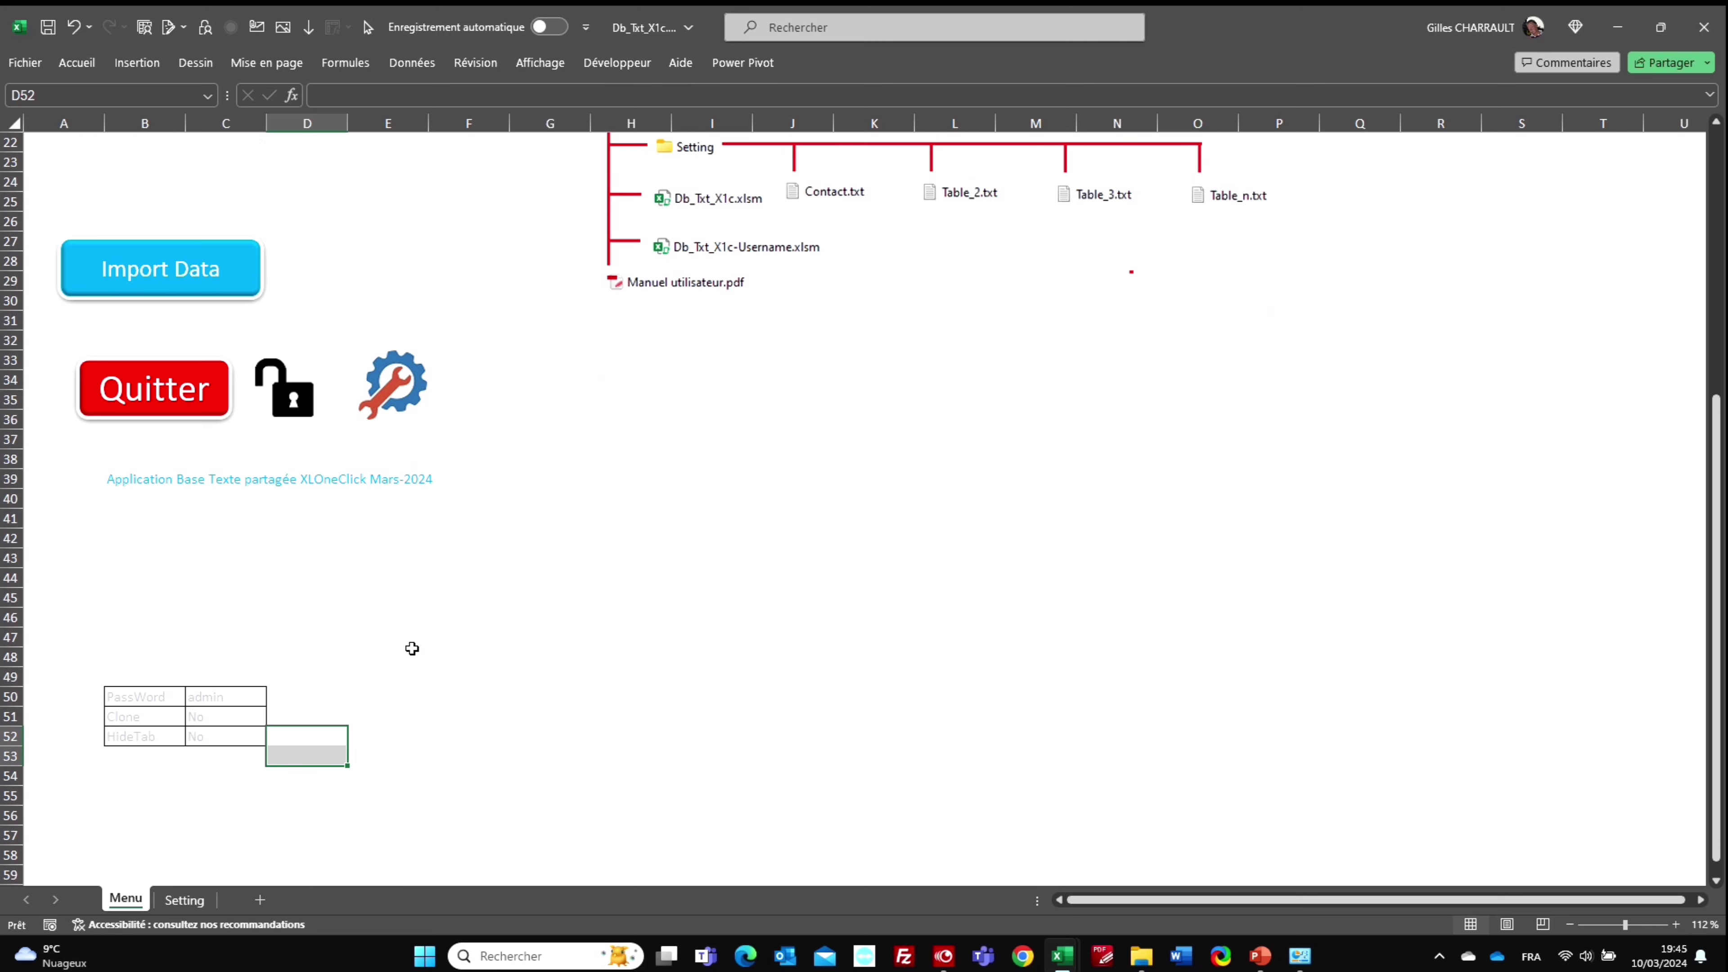
pyautogui.scroll(-2, 367, 698)
pyautogui.click(344, 714)
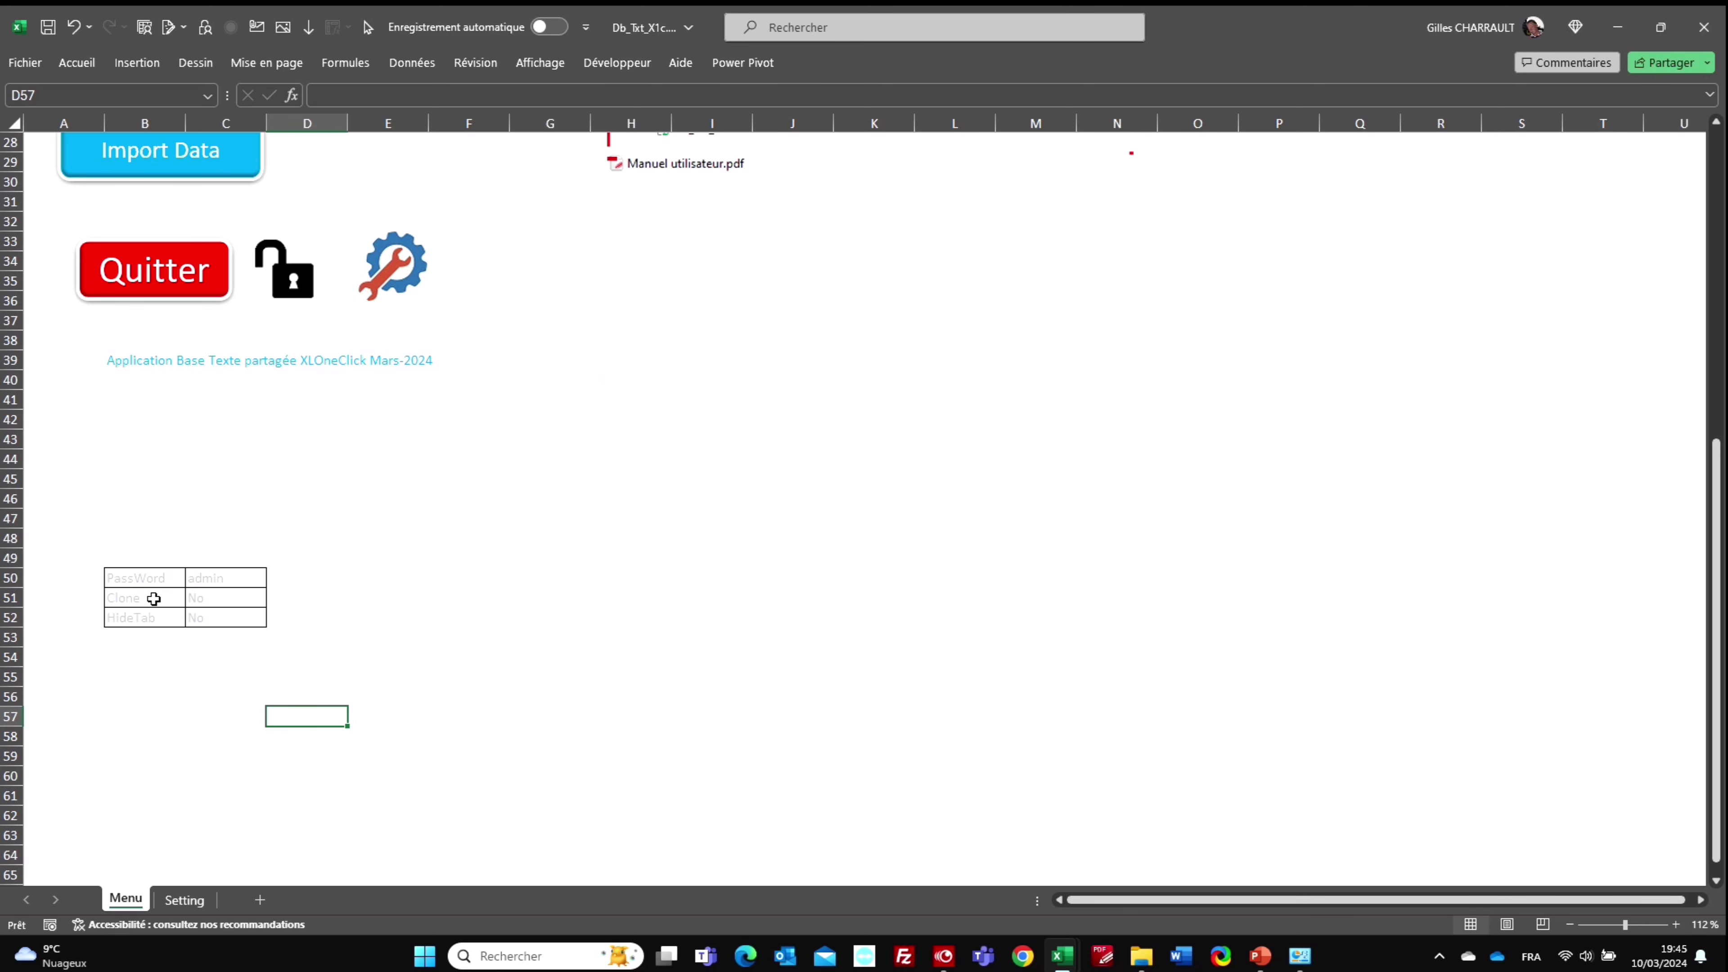
pyautogui.click(225, 597)
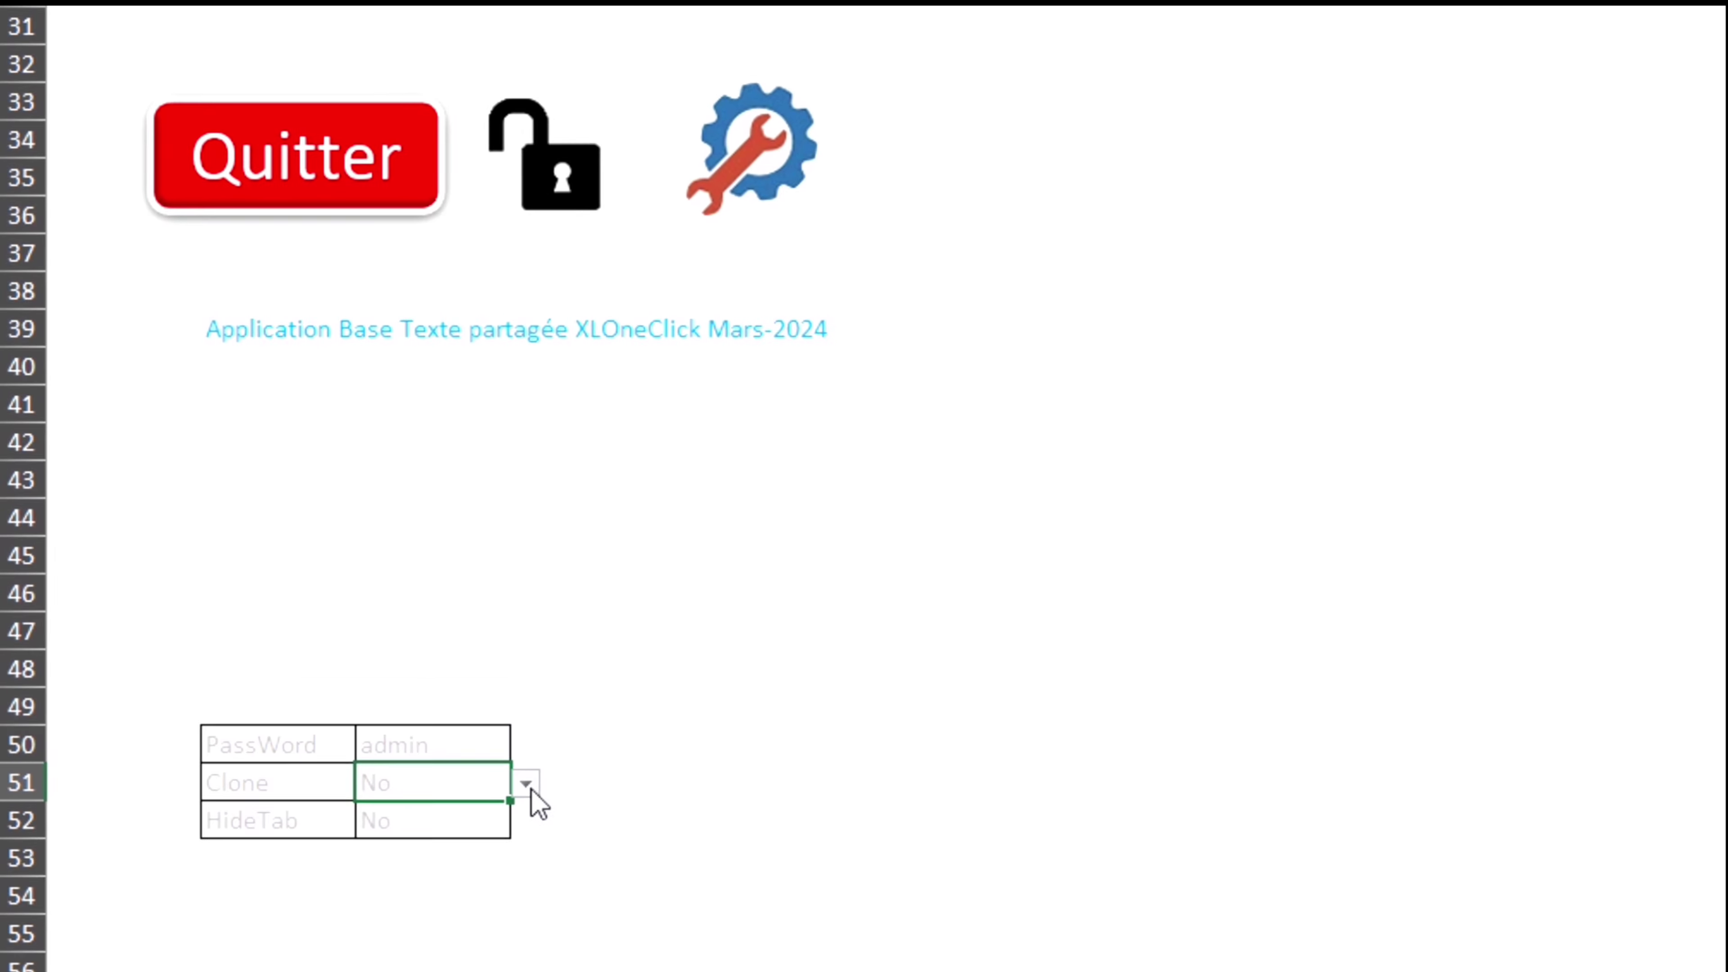
pyautogui.click(439, 719)
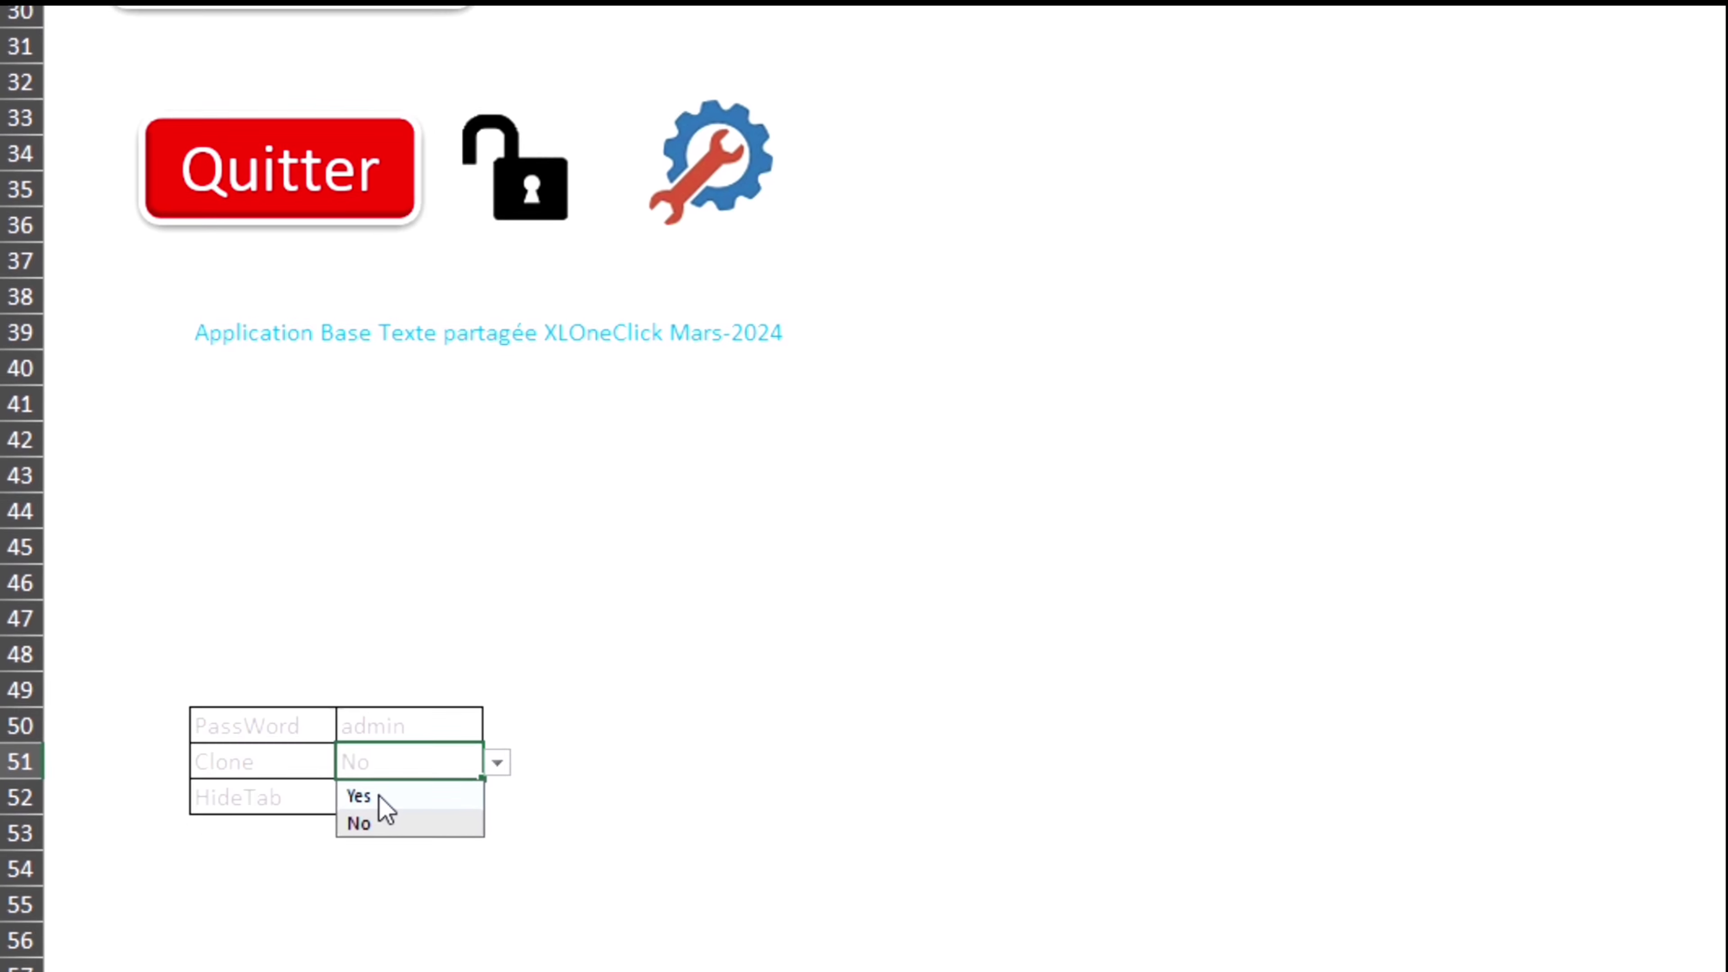
pyautogui.click(381, 796)
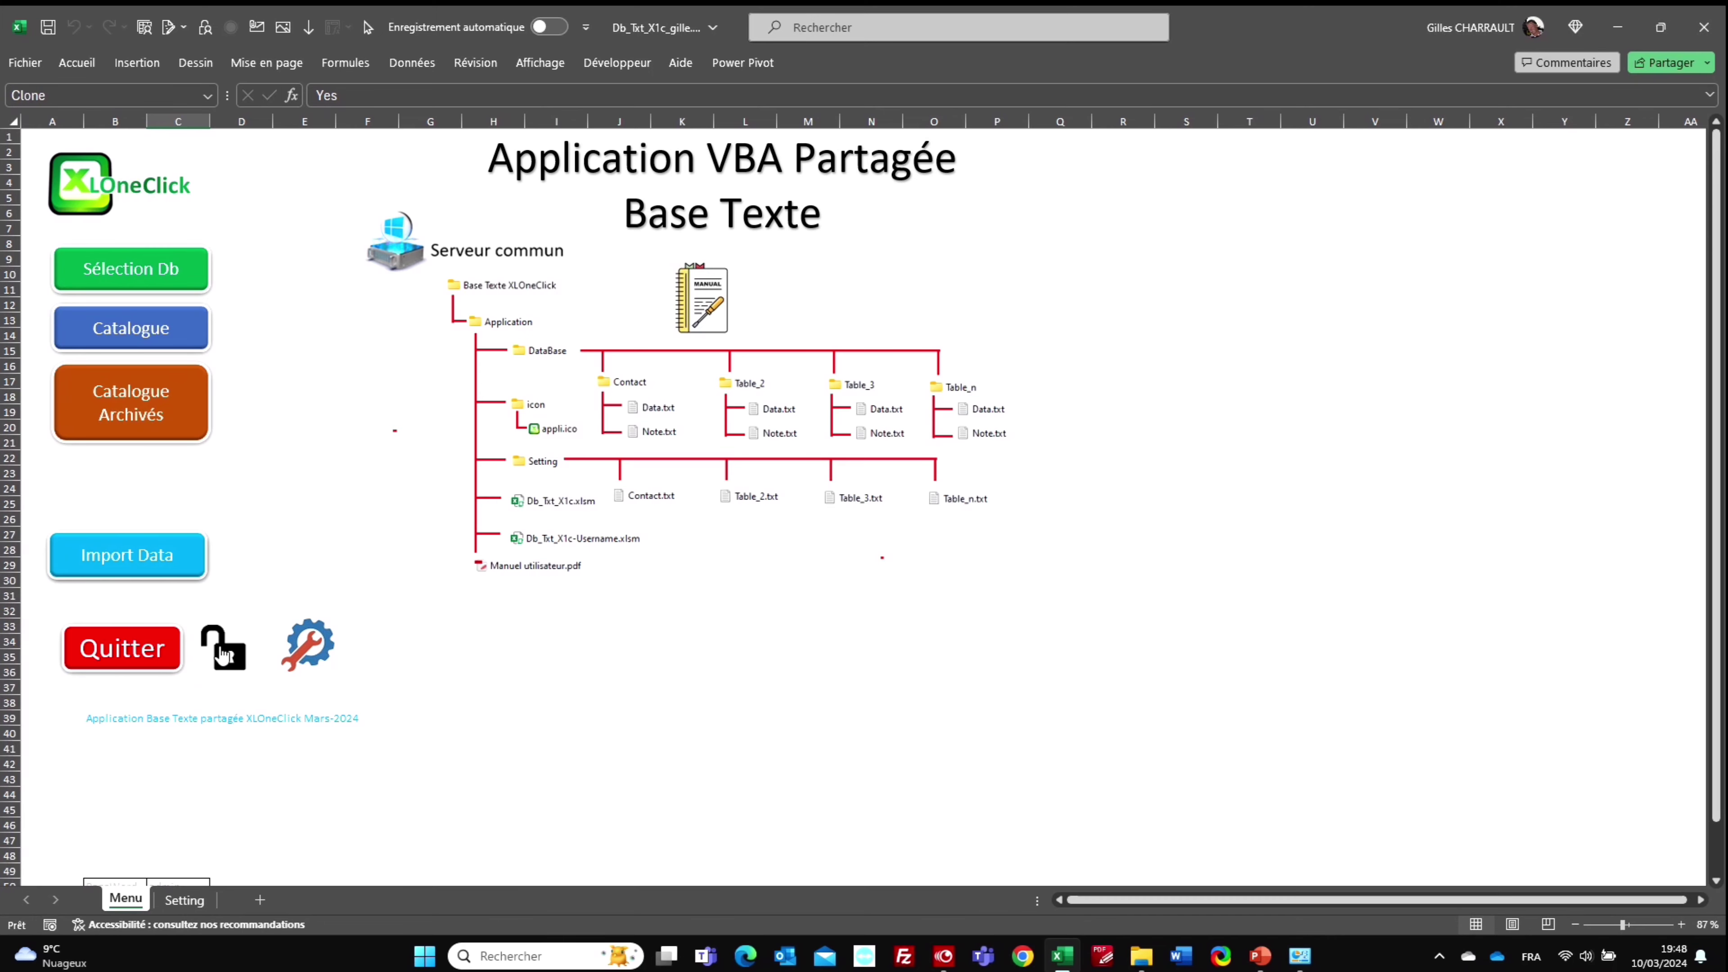
# - Re-protect the Menu sheet, save the workbook, and dismiss the 'Utilisez le bouton Quitter' warning
pyautogui.click(230, 657)
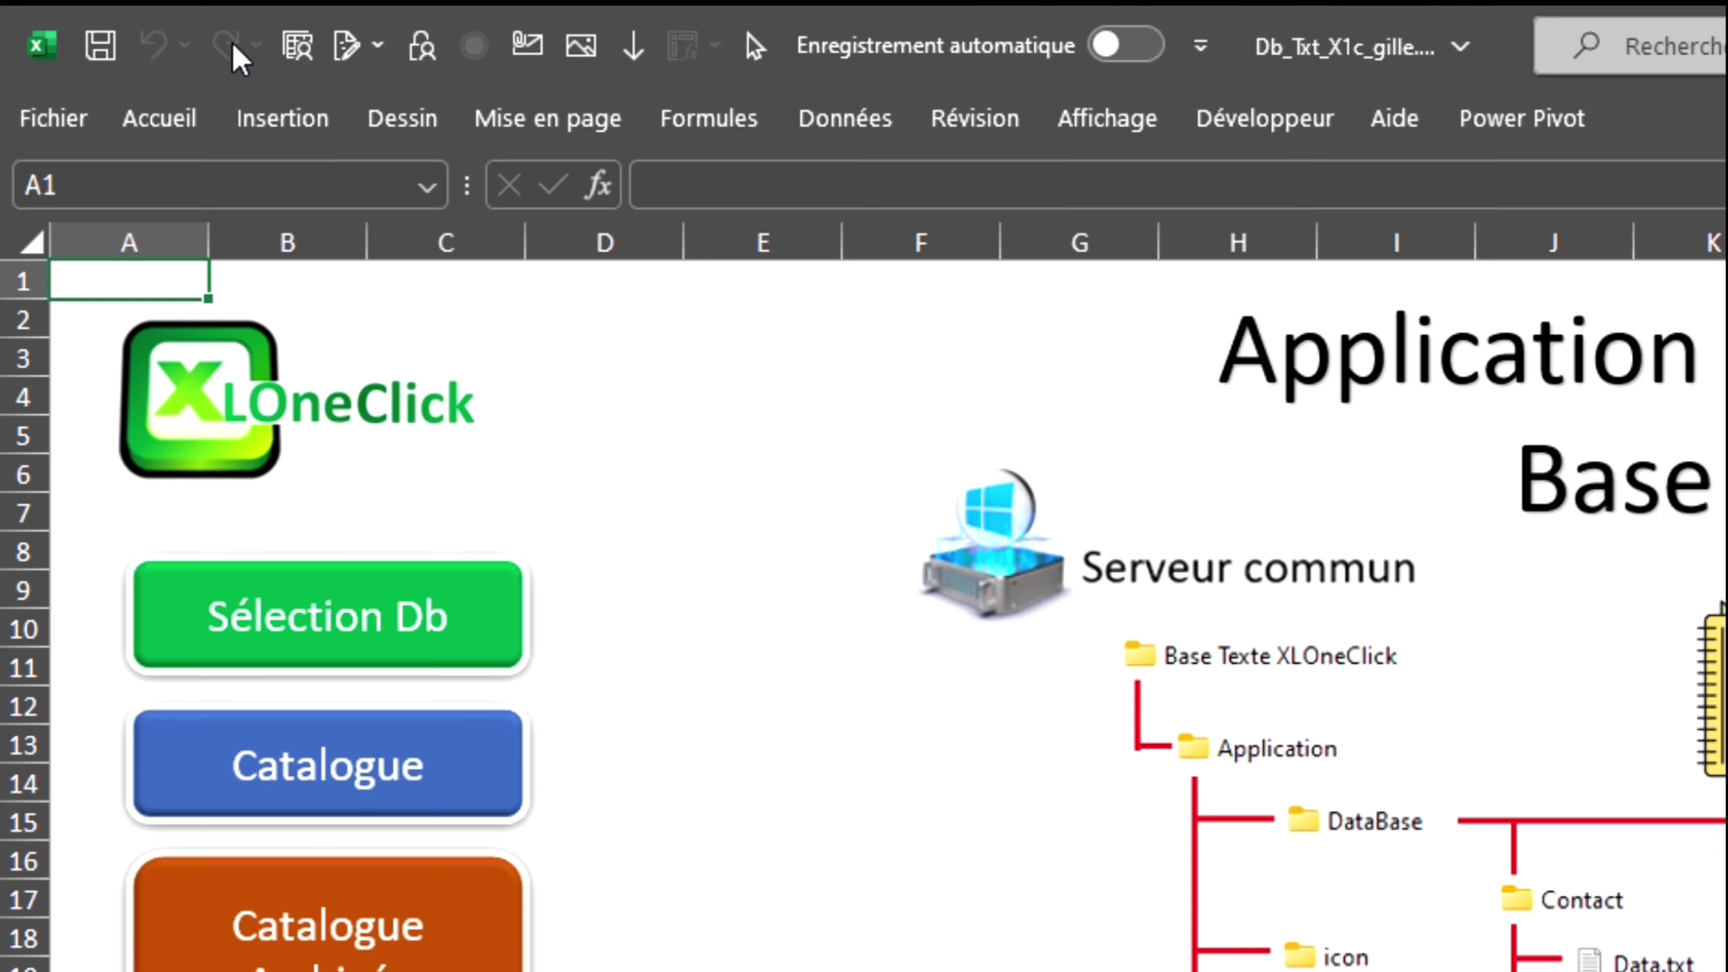
pyautogui.click(98, 49)
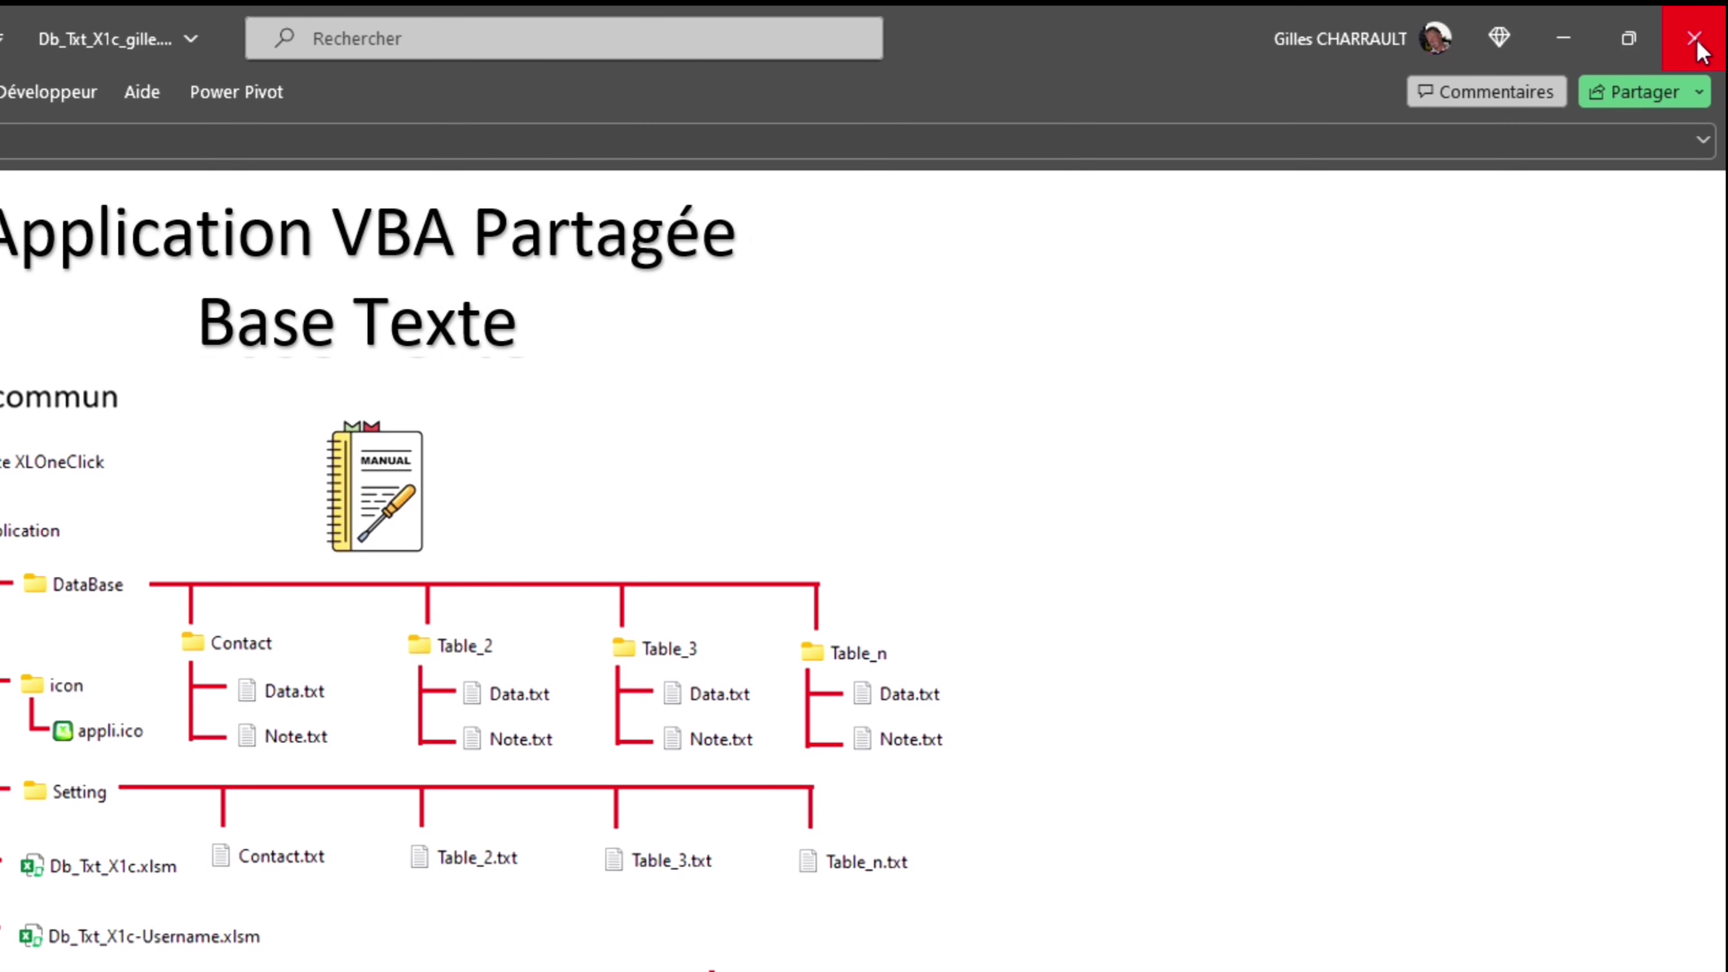
pyautogui.click(1695, 39)
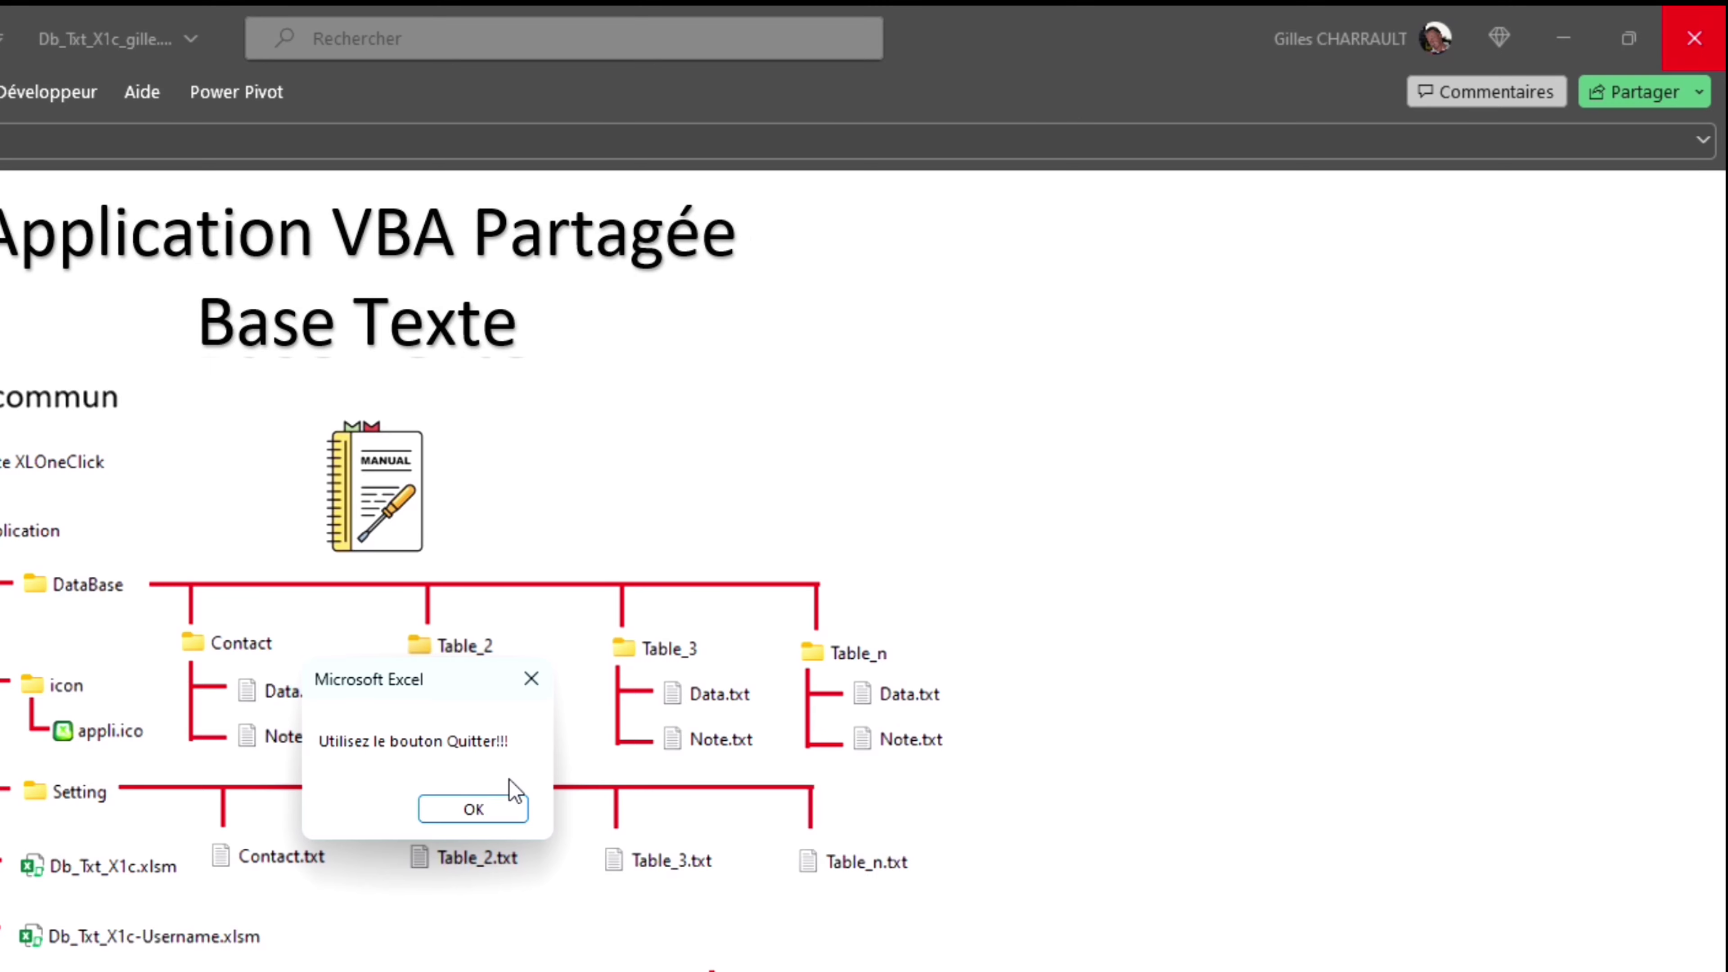
pyautogui.click(474, 809)
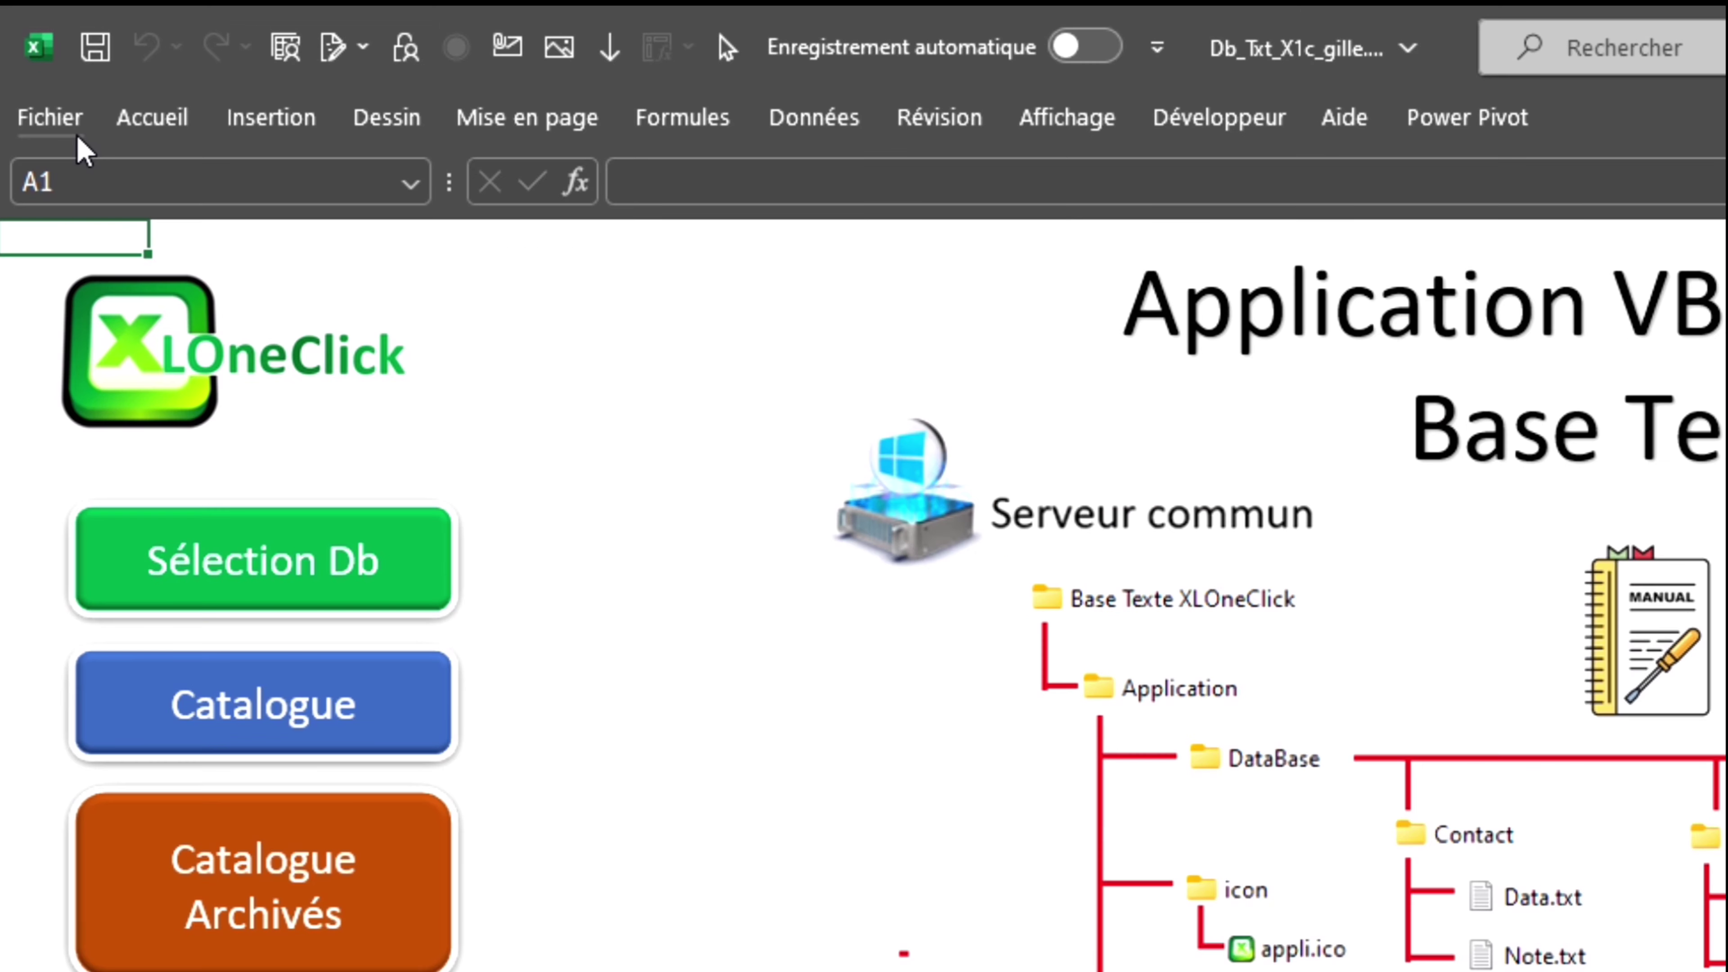
pyautogui.click(49, 117)
pyautogui.click(129, 590)
pyautogui.click(422, 625)
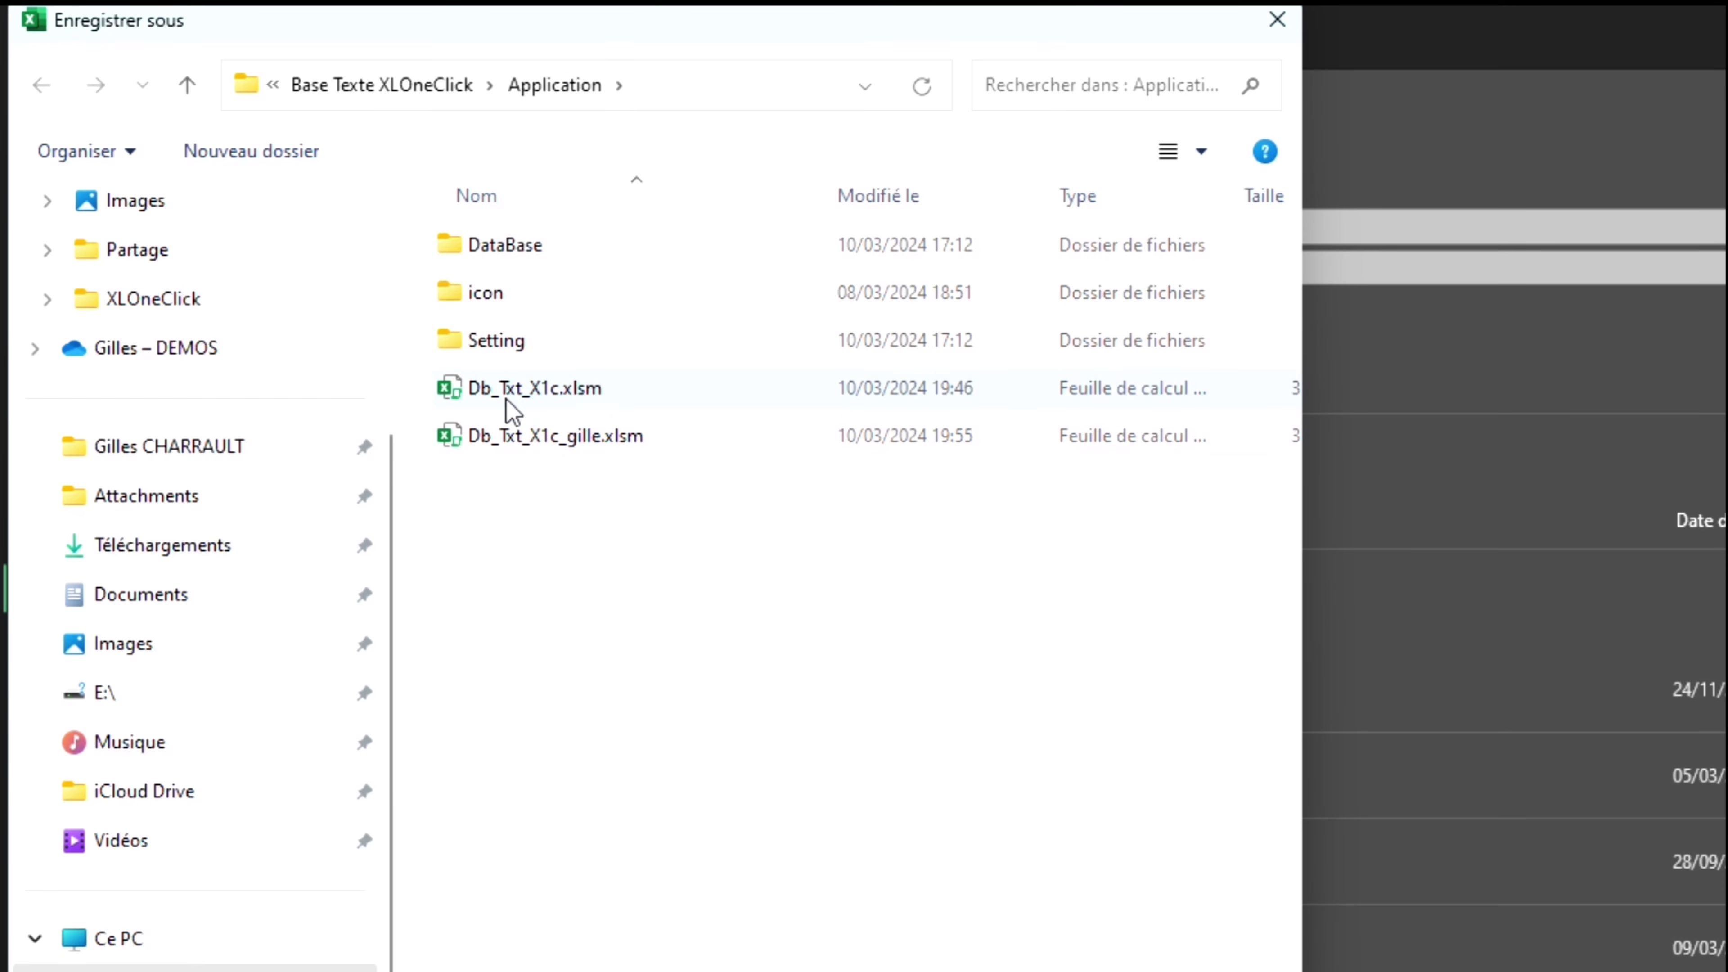
pyautogui.press('Escape')
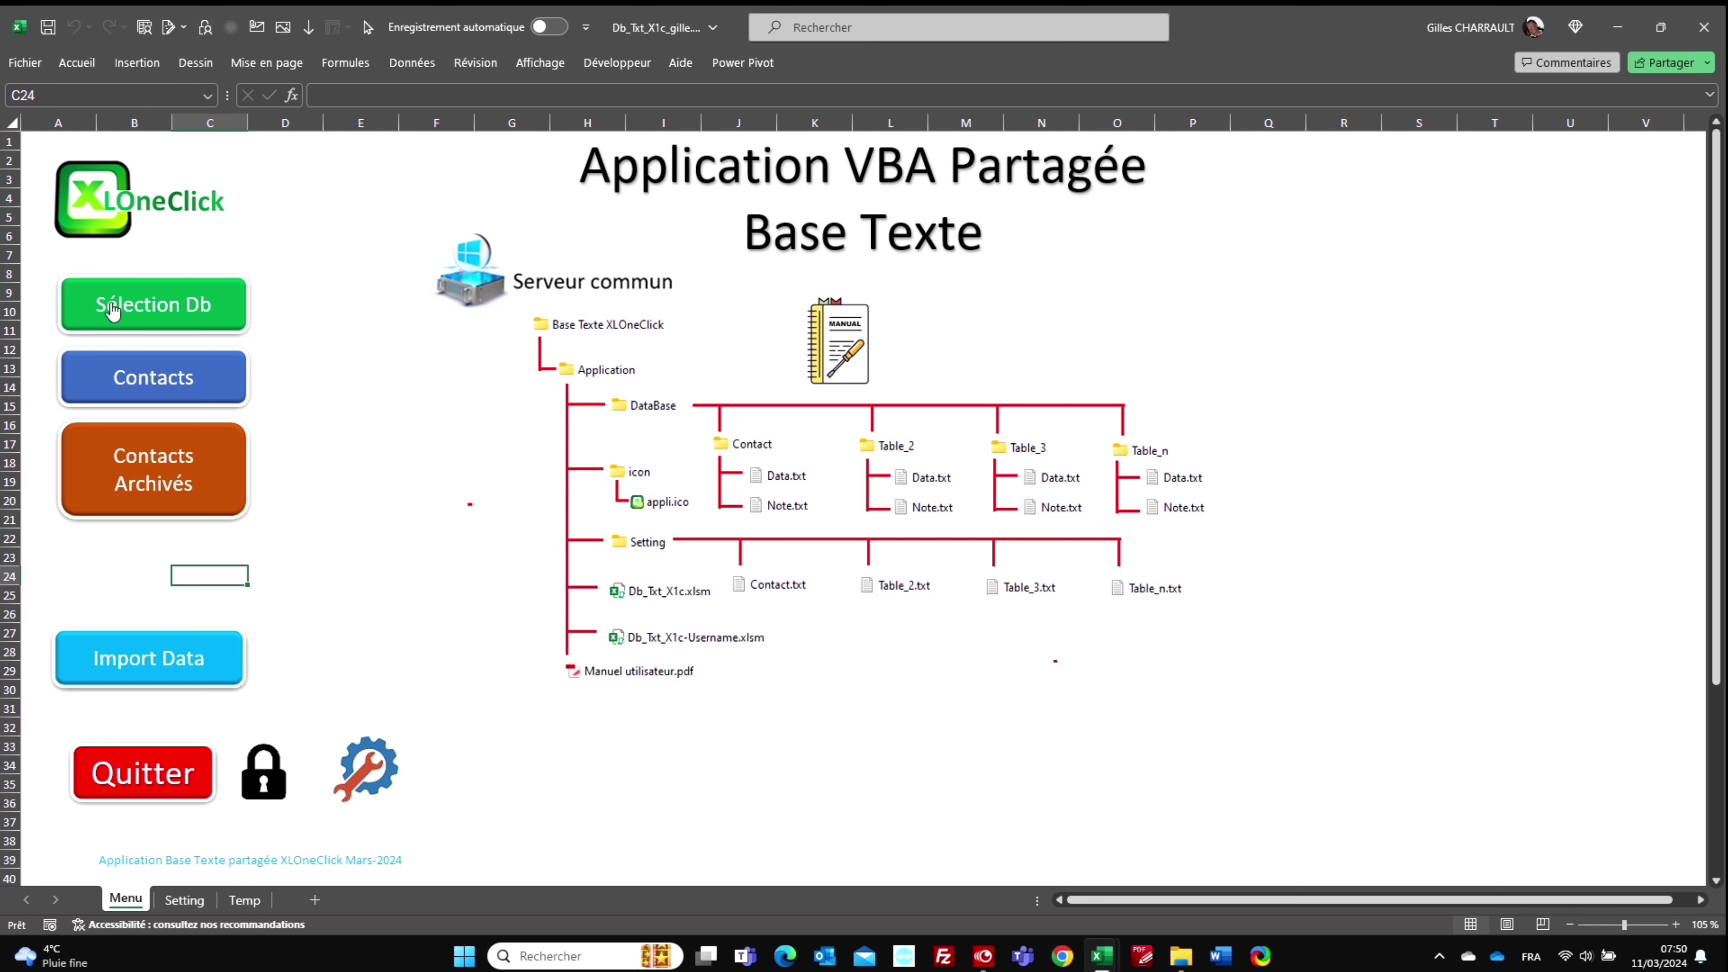
# - Choose Catalogue from the Sélection Db list of bases instead of Contacts
pyautogui.click(146, 316)
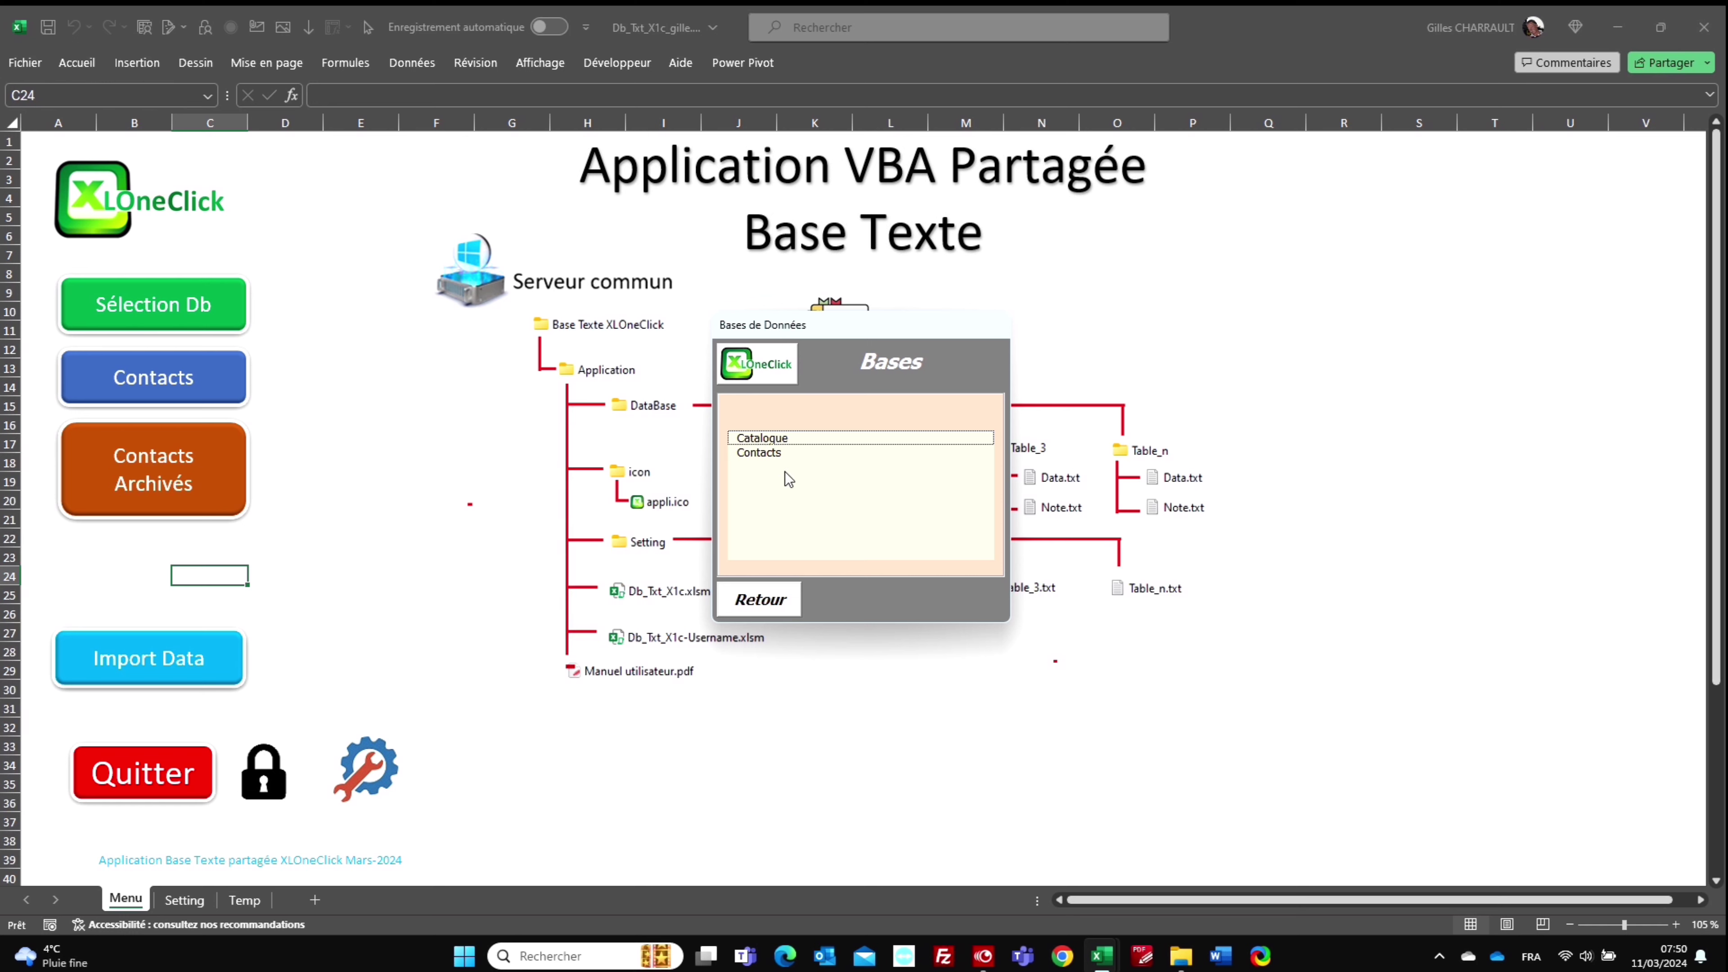
pyautogui.doubleClick(782, 439)
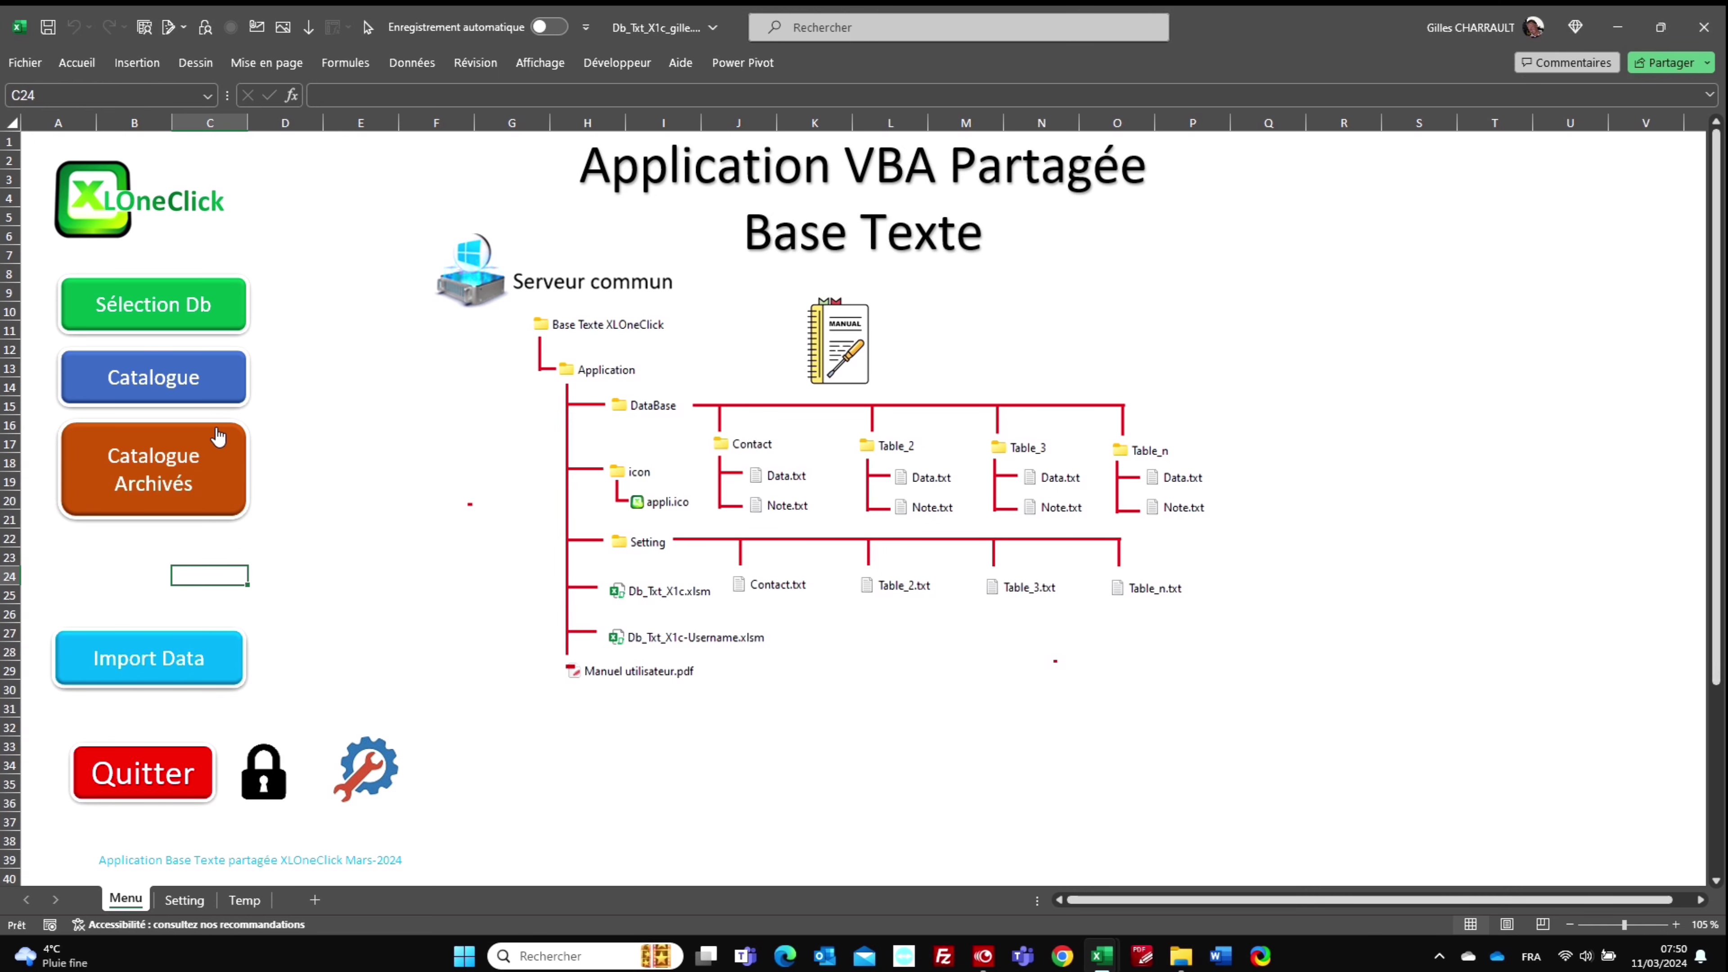
# - Switch to the Setting sheet showing Catalogue's 16 fields, prefix CA and value field Stagiaires
pyautogui.click(364, 794)
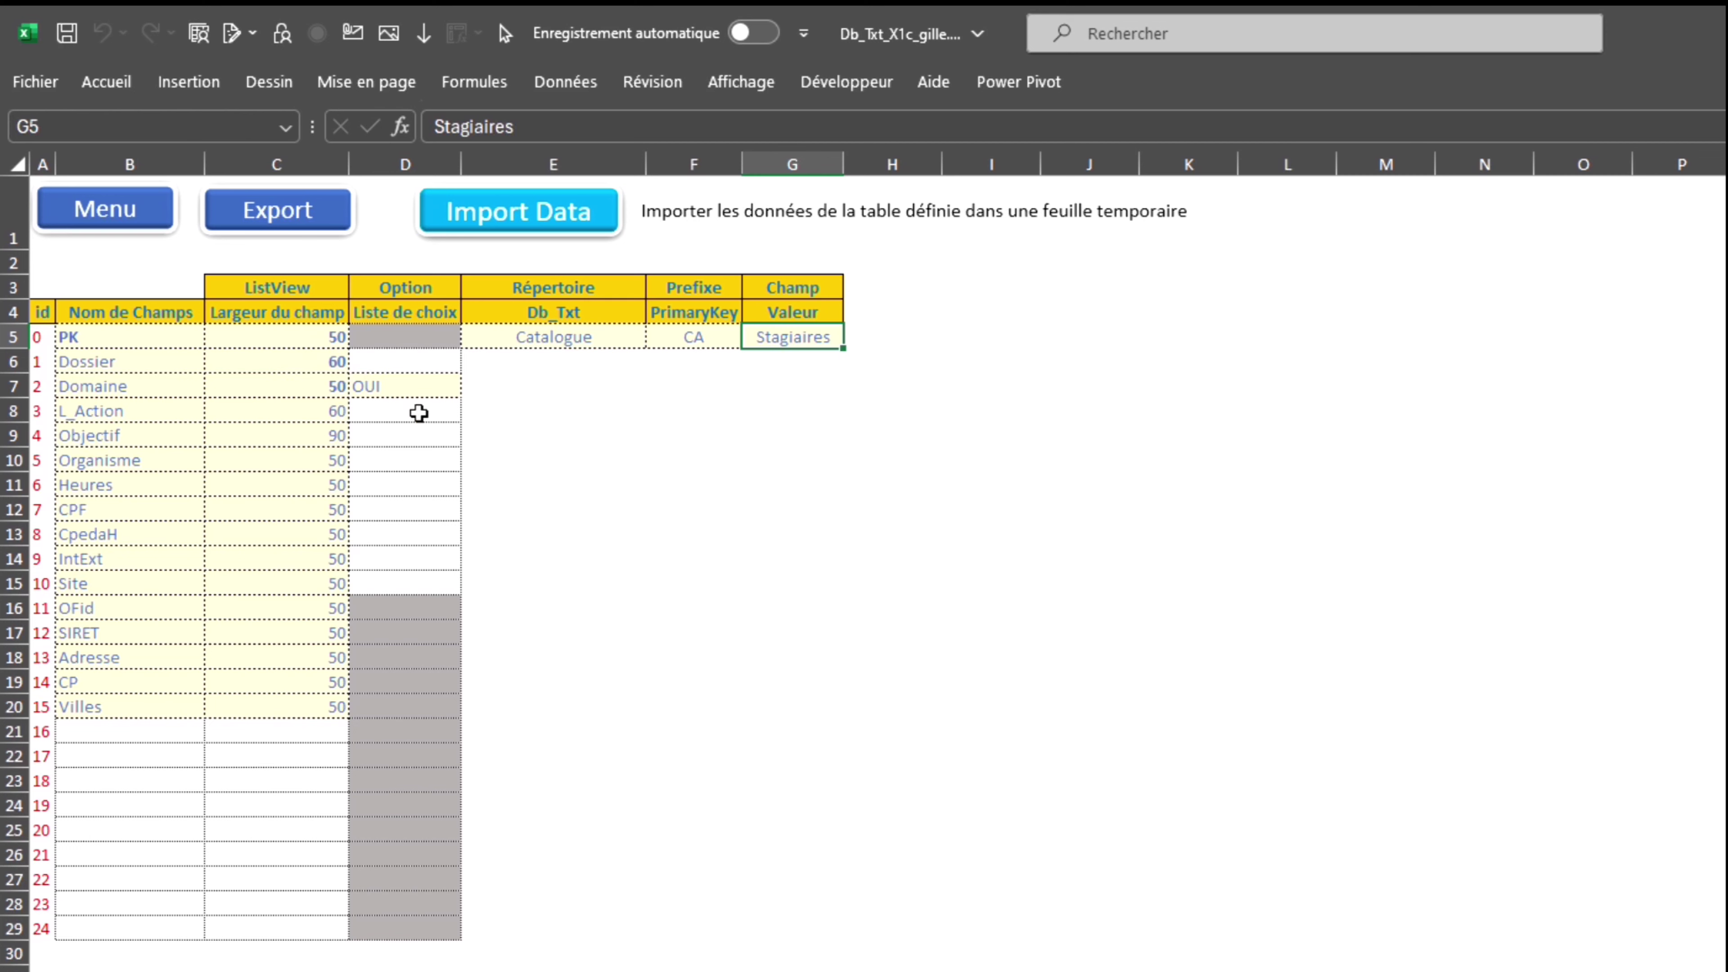
pyautogui.click(439, 386)
pyautogui.click(472, 387)
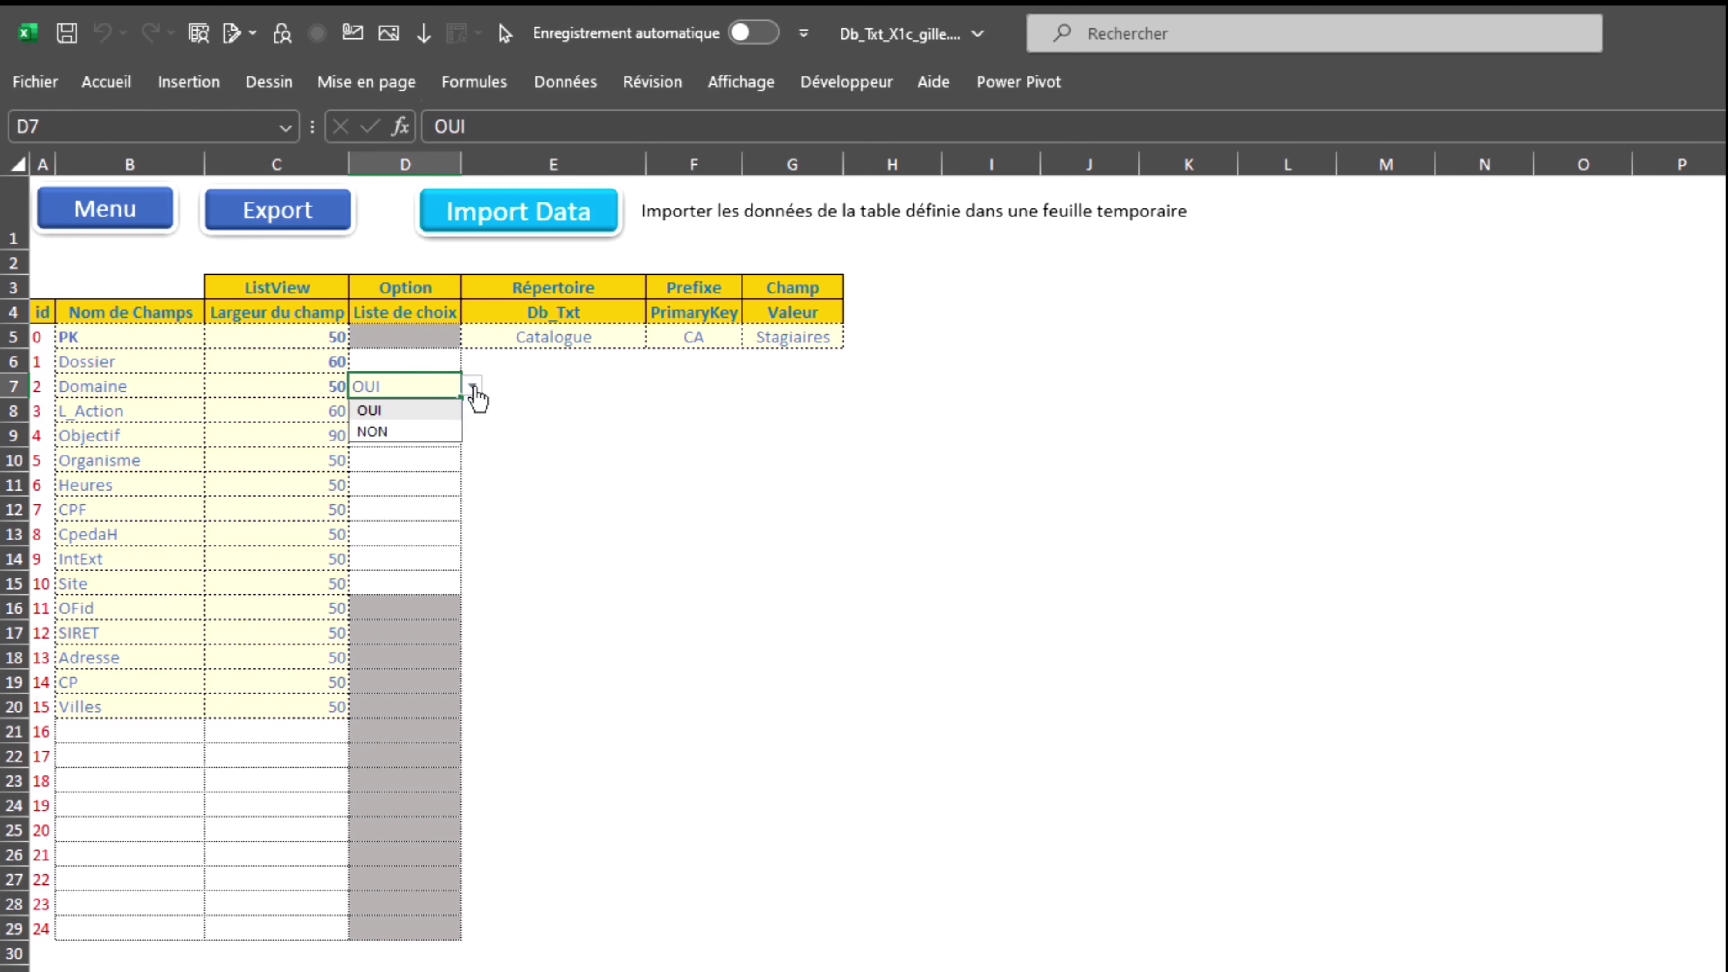
pyautogui.click(473, 388)
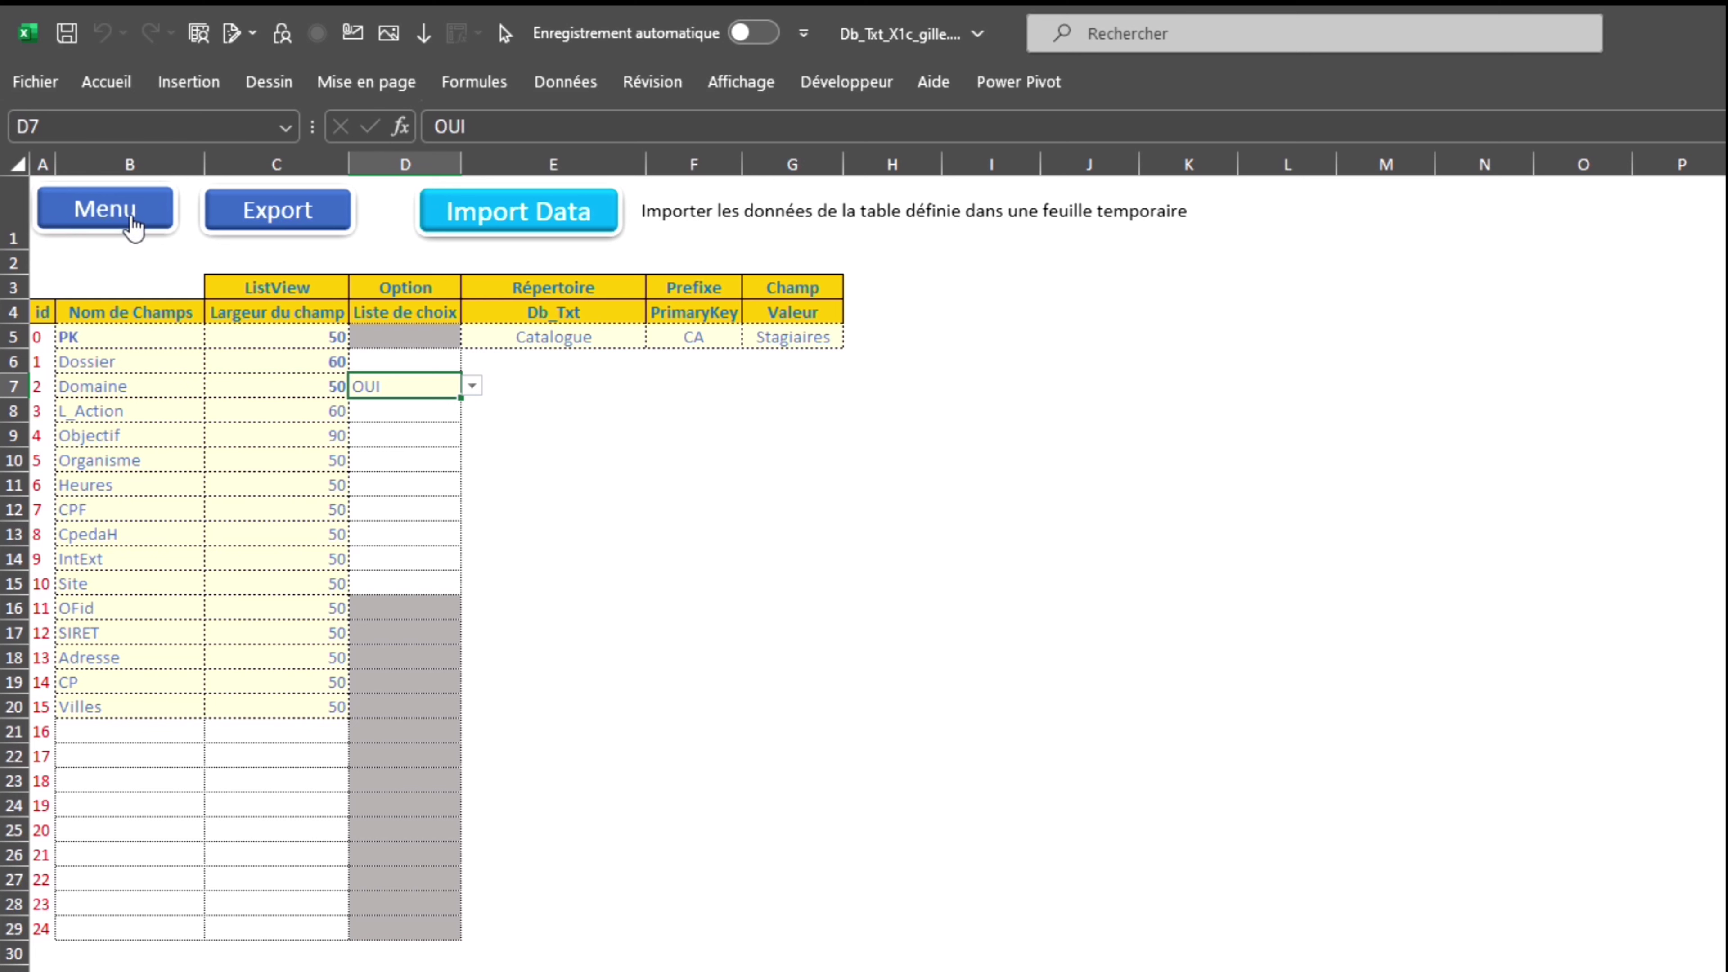
# - Export the Catalogue settings, import its data with primary keys into Temp, then return to Menu
pyautogui.click(265, 223)
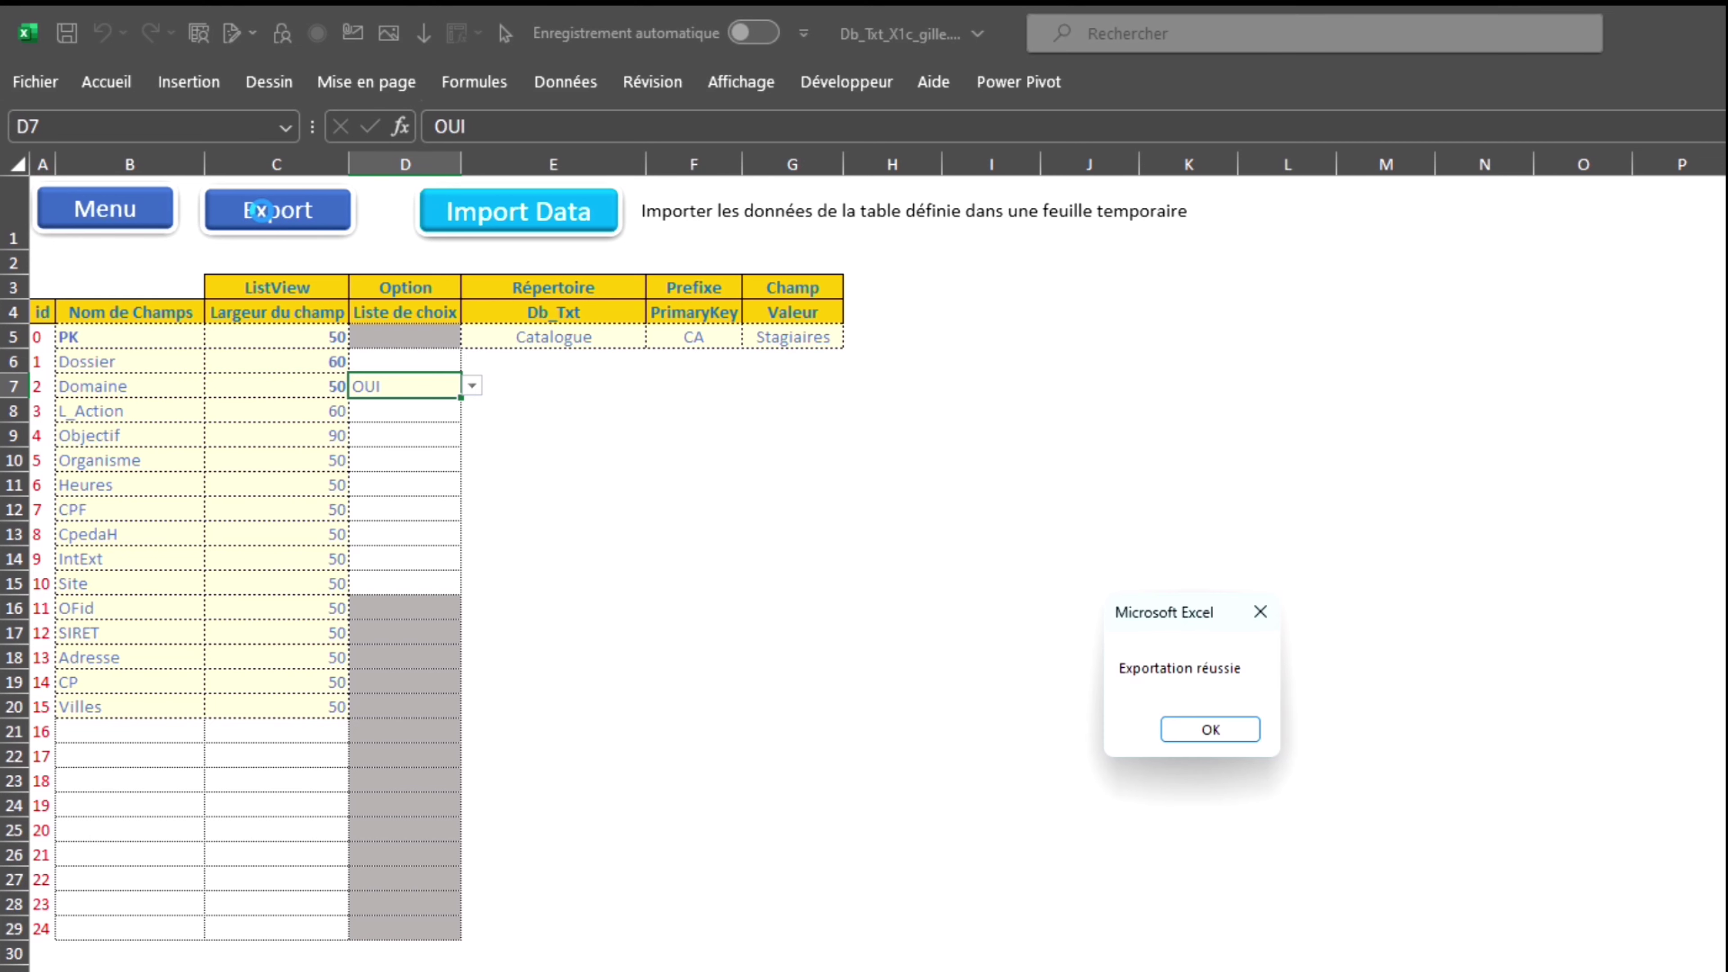
pyautogui.click(1211, 730)
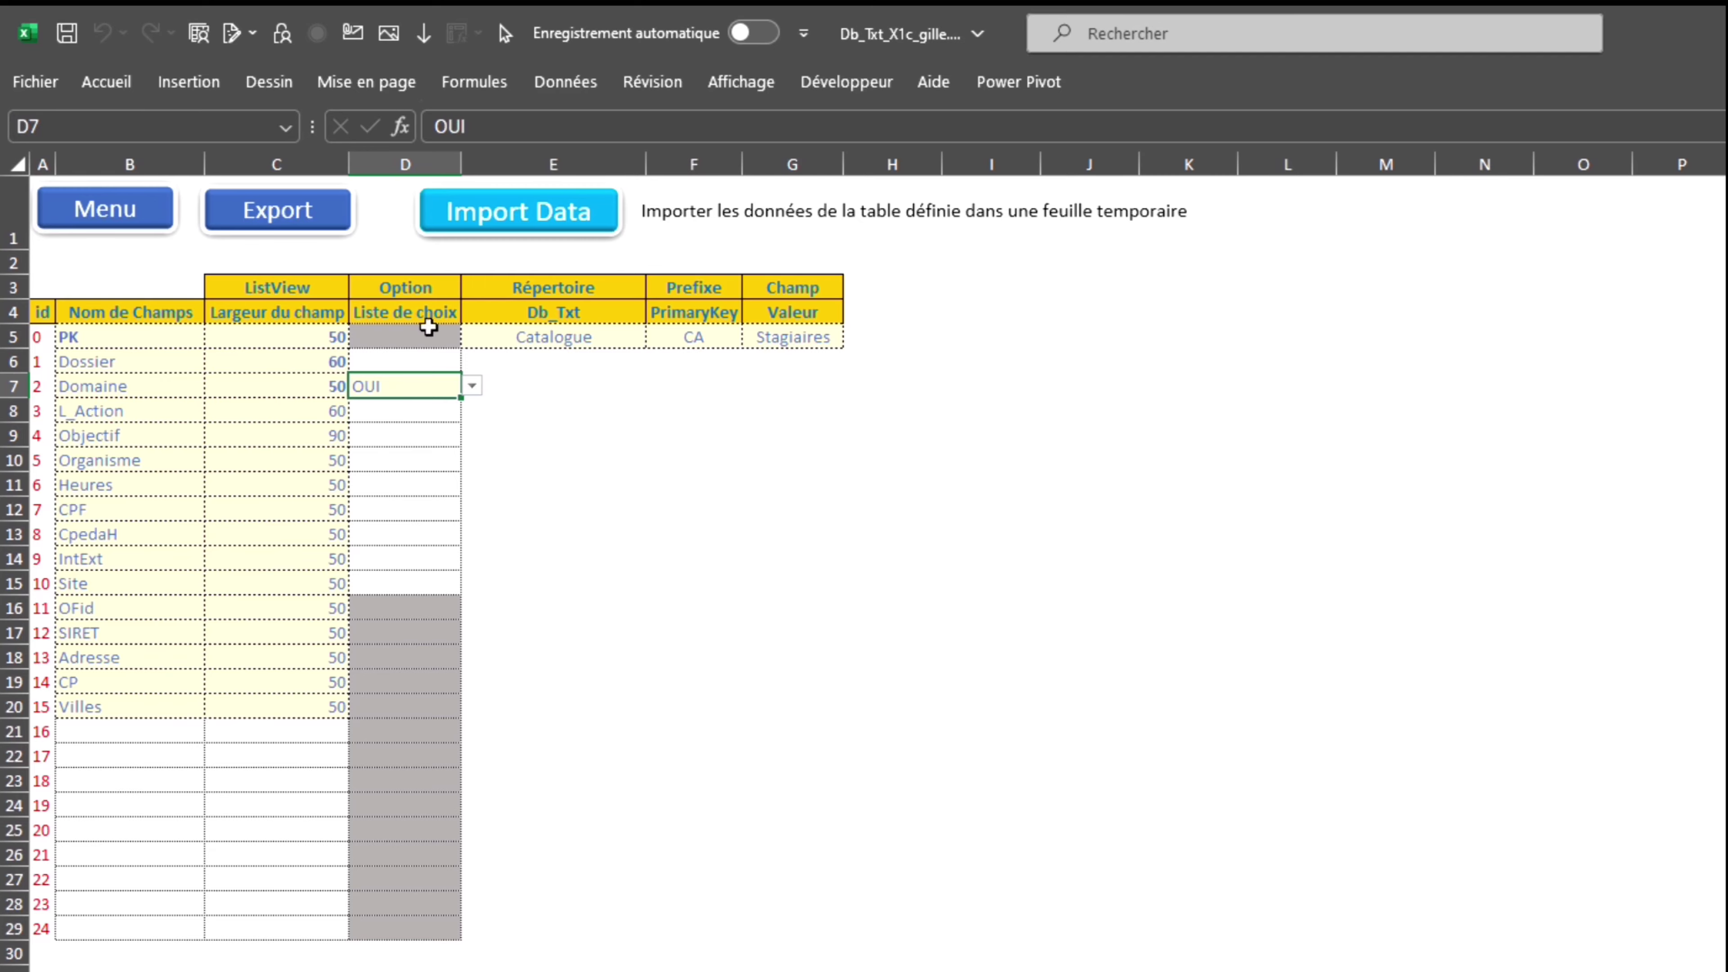
pyautogui.click(544, 205)
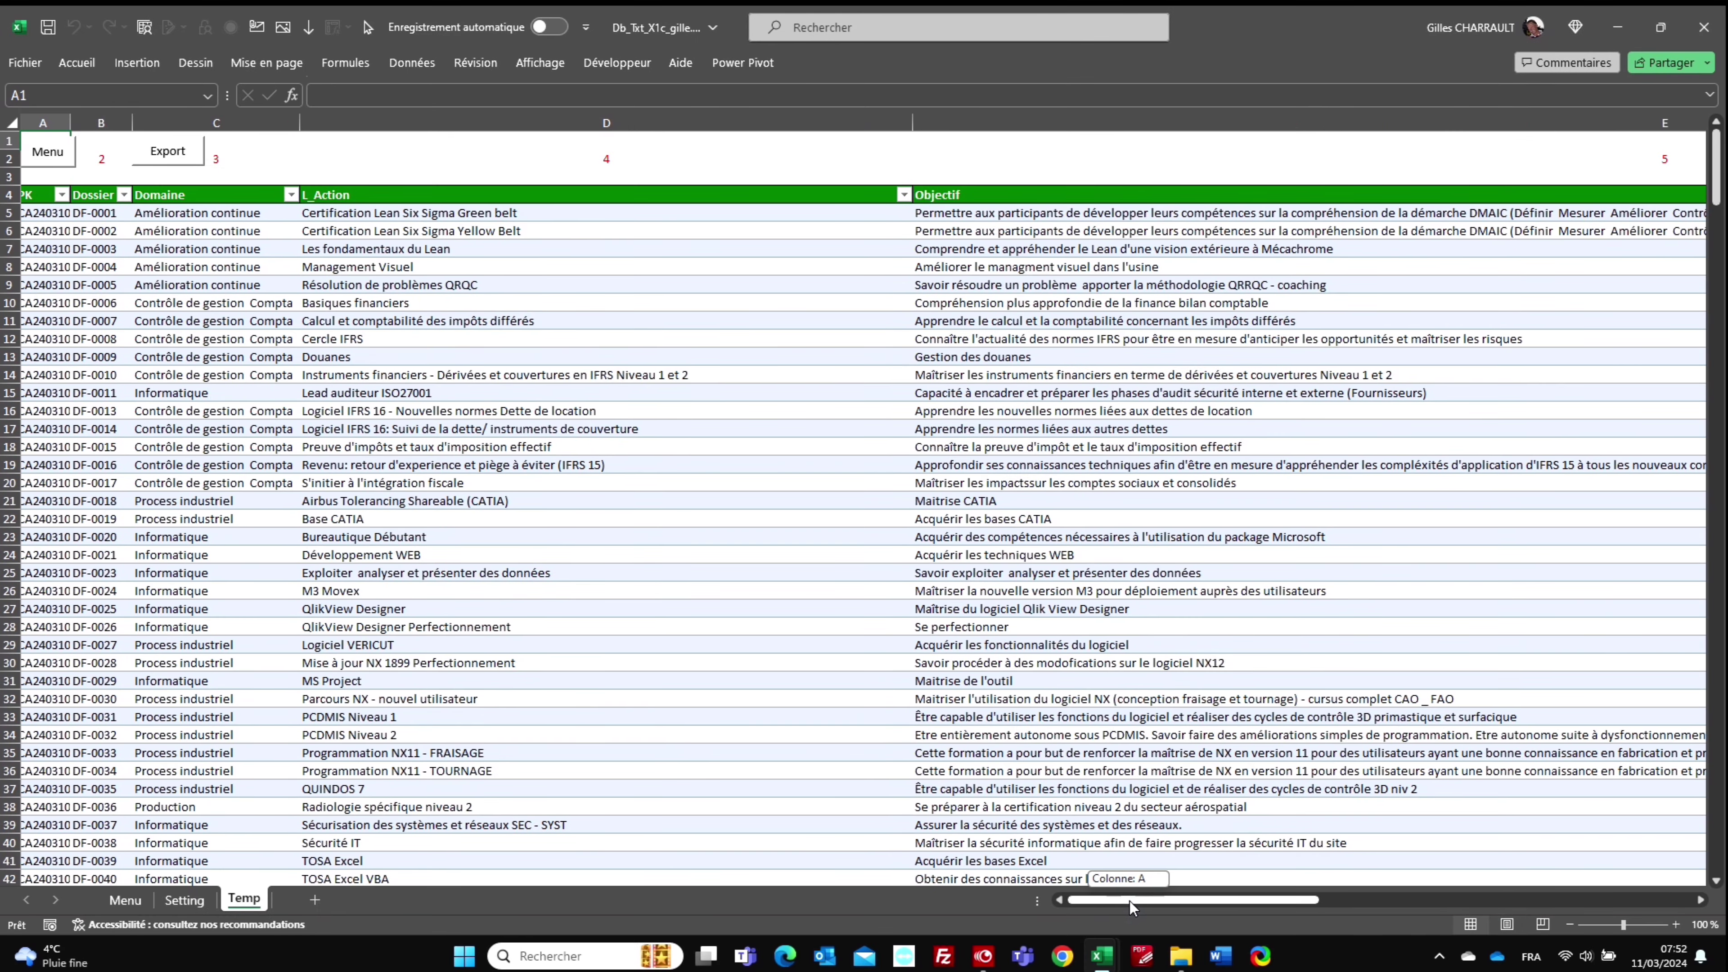
pyautogui.moveTo(1132, 903)
pyautogui.mouseDown()
pyautogui.moveTo(1363, 928)
pyautogui.moveTo(182, 942)
pyautogui.mouseUp()
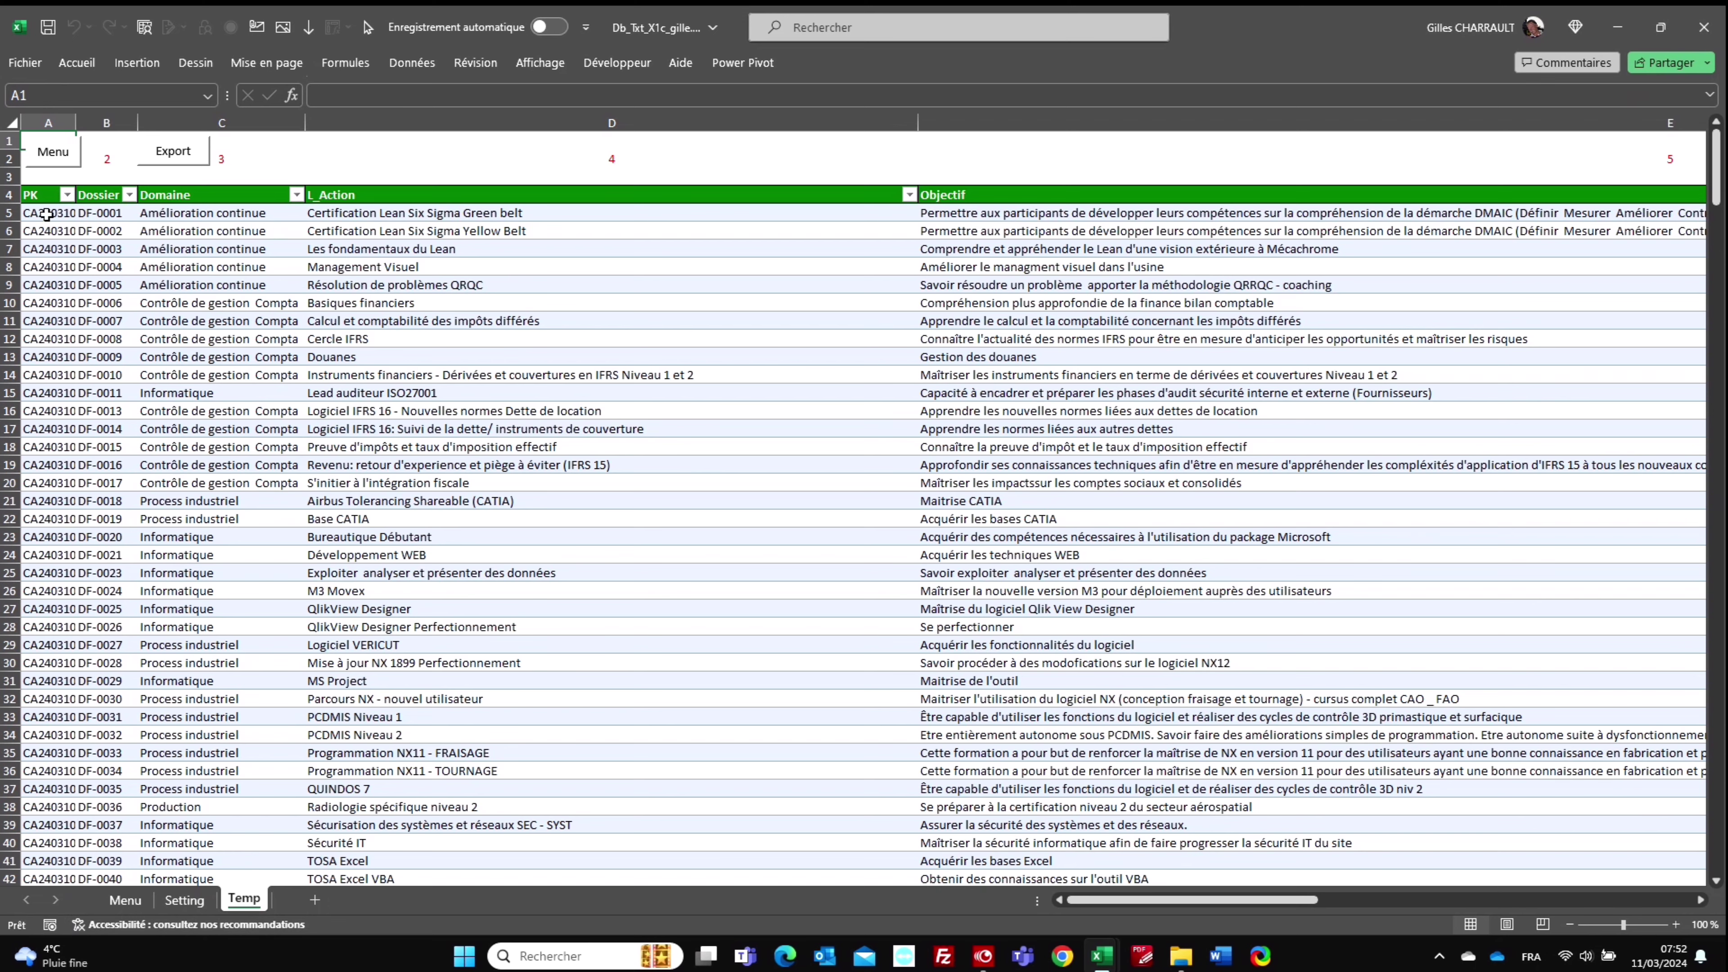
pyautogui.click(52, 156)
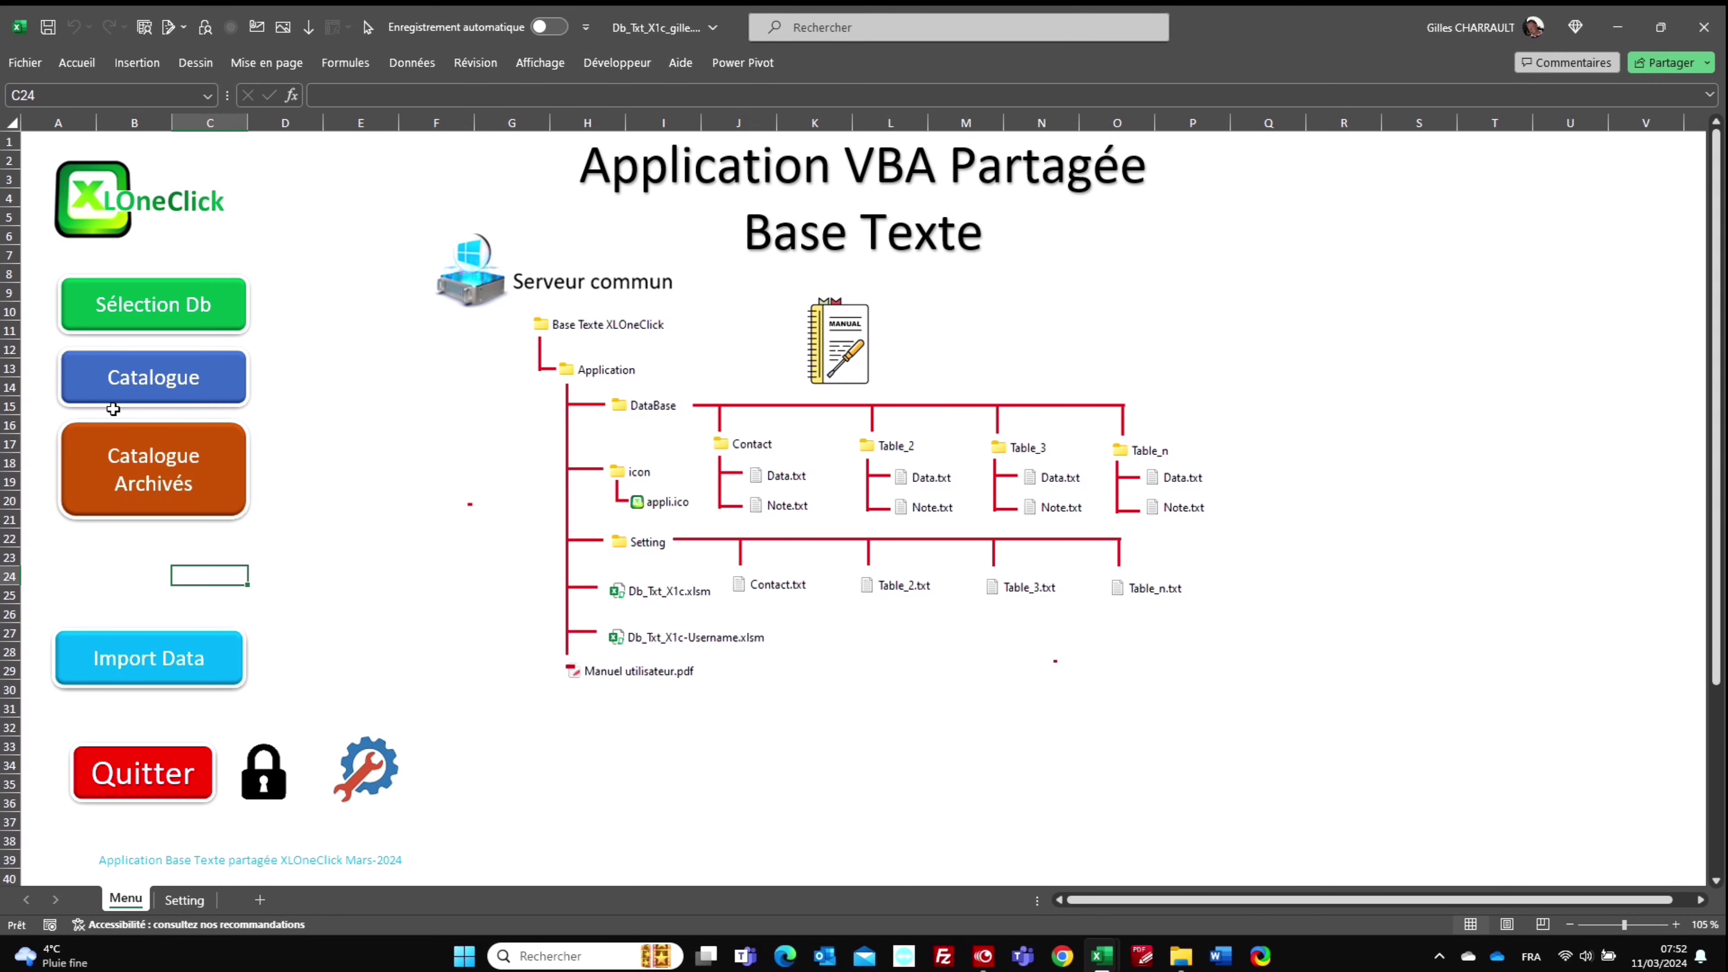
pyautogui.click(210, 387)
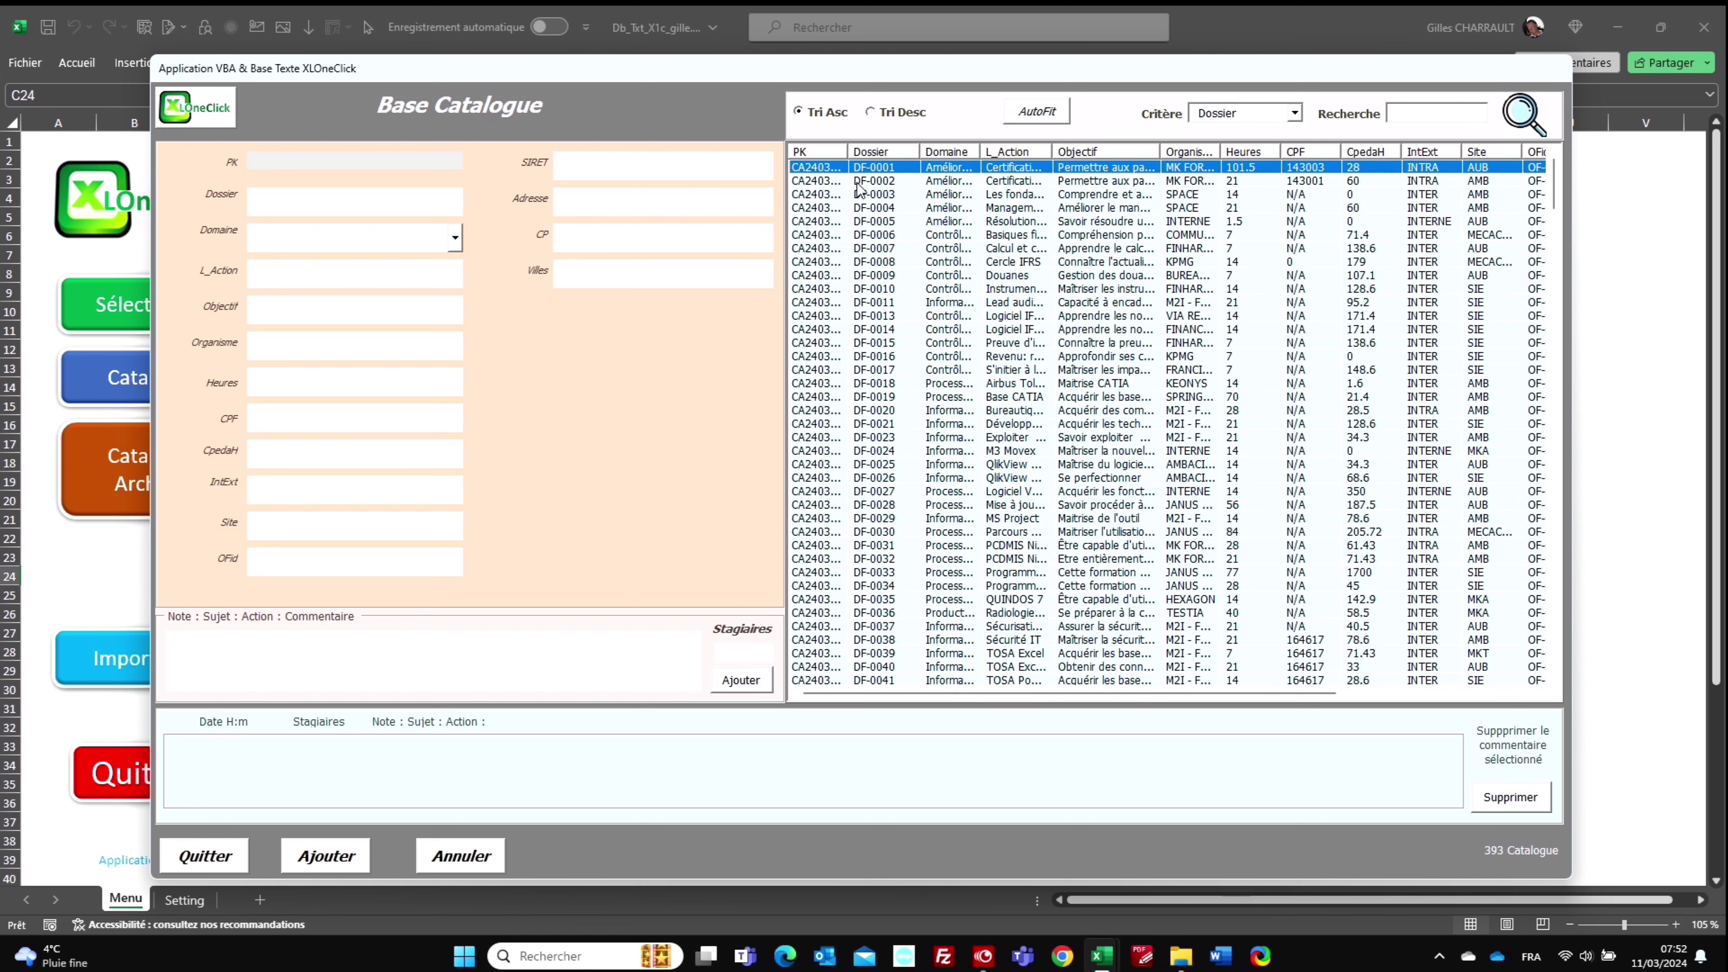
pyautogui.moveTo(848, 149); pyautogui.dragTo(895, 150)
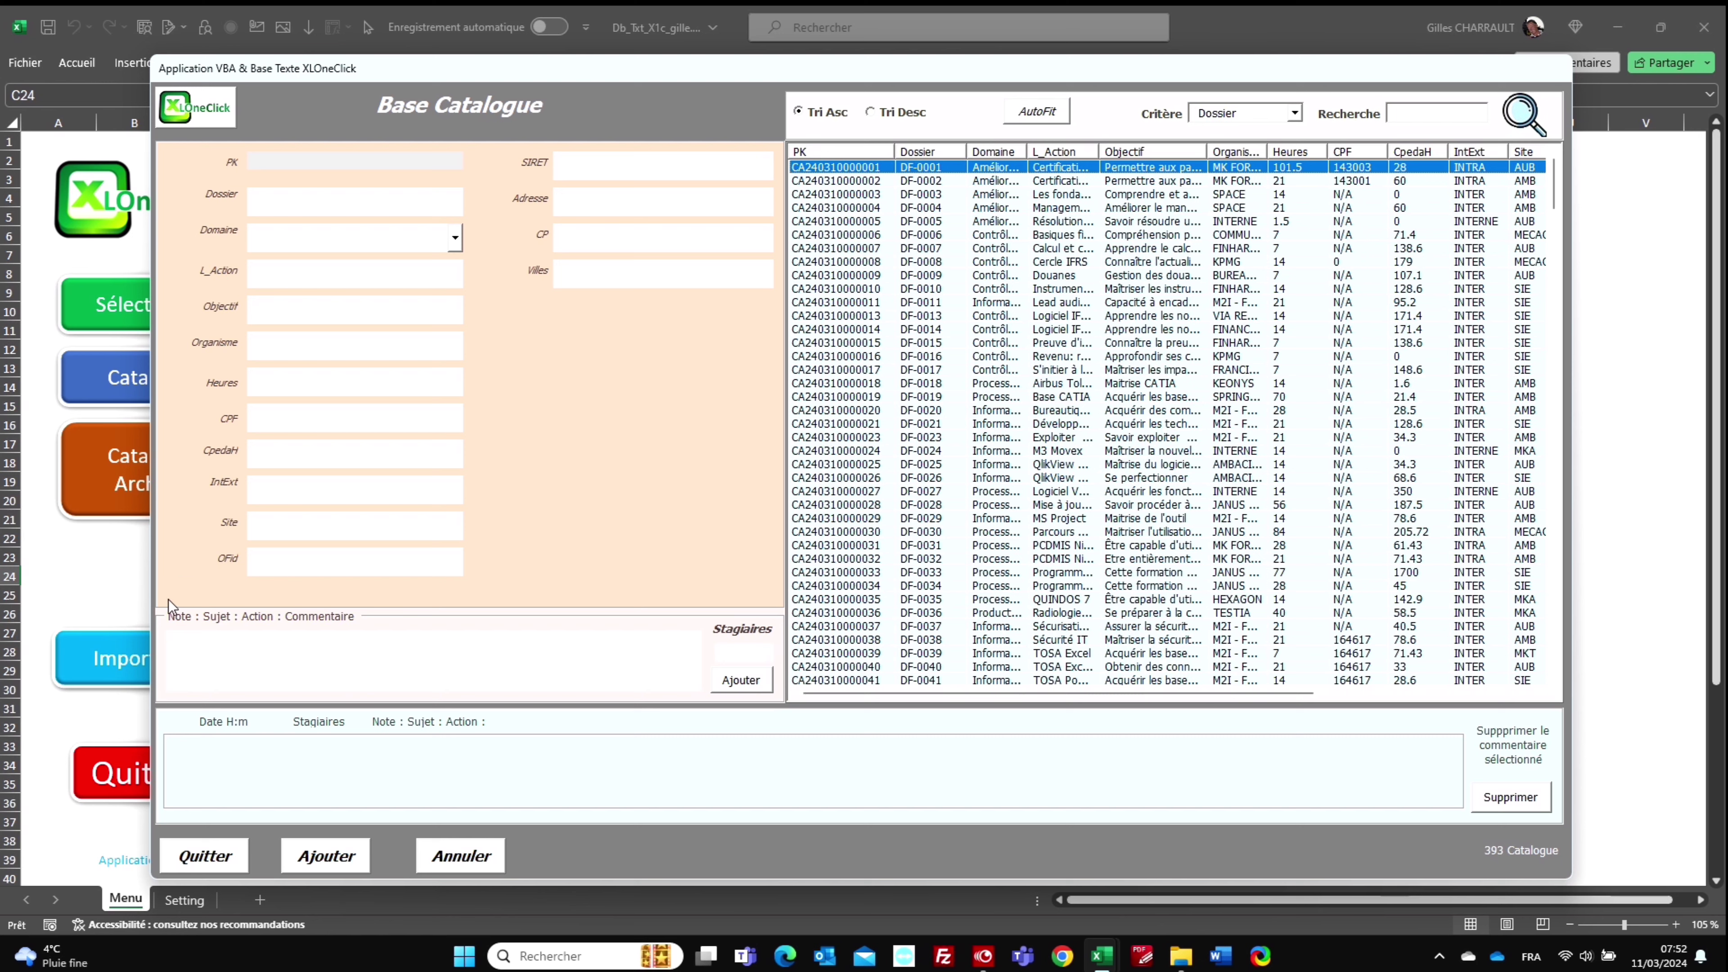
pyautogui.click(455, 238)
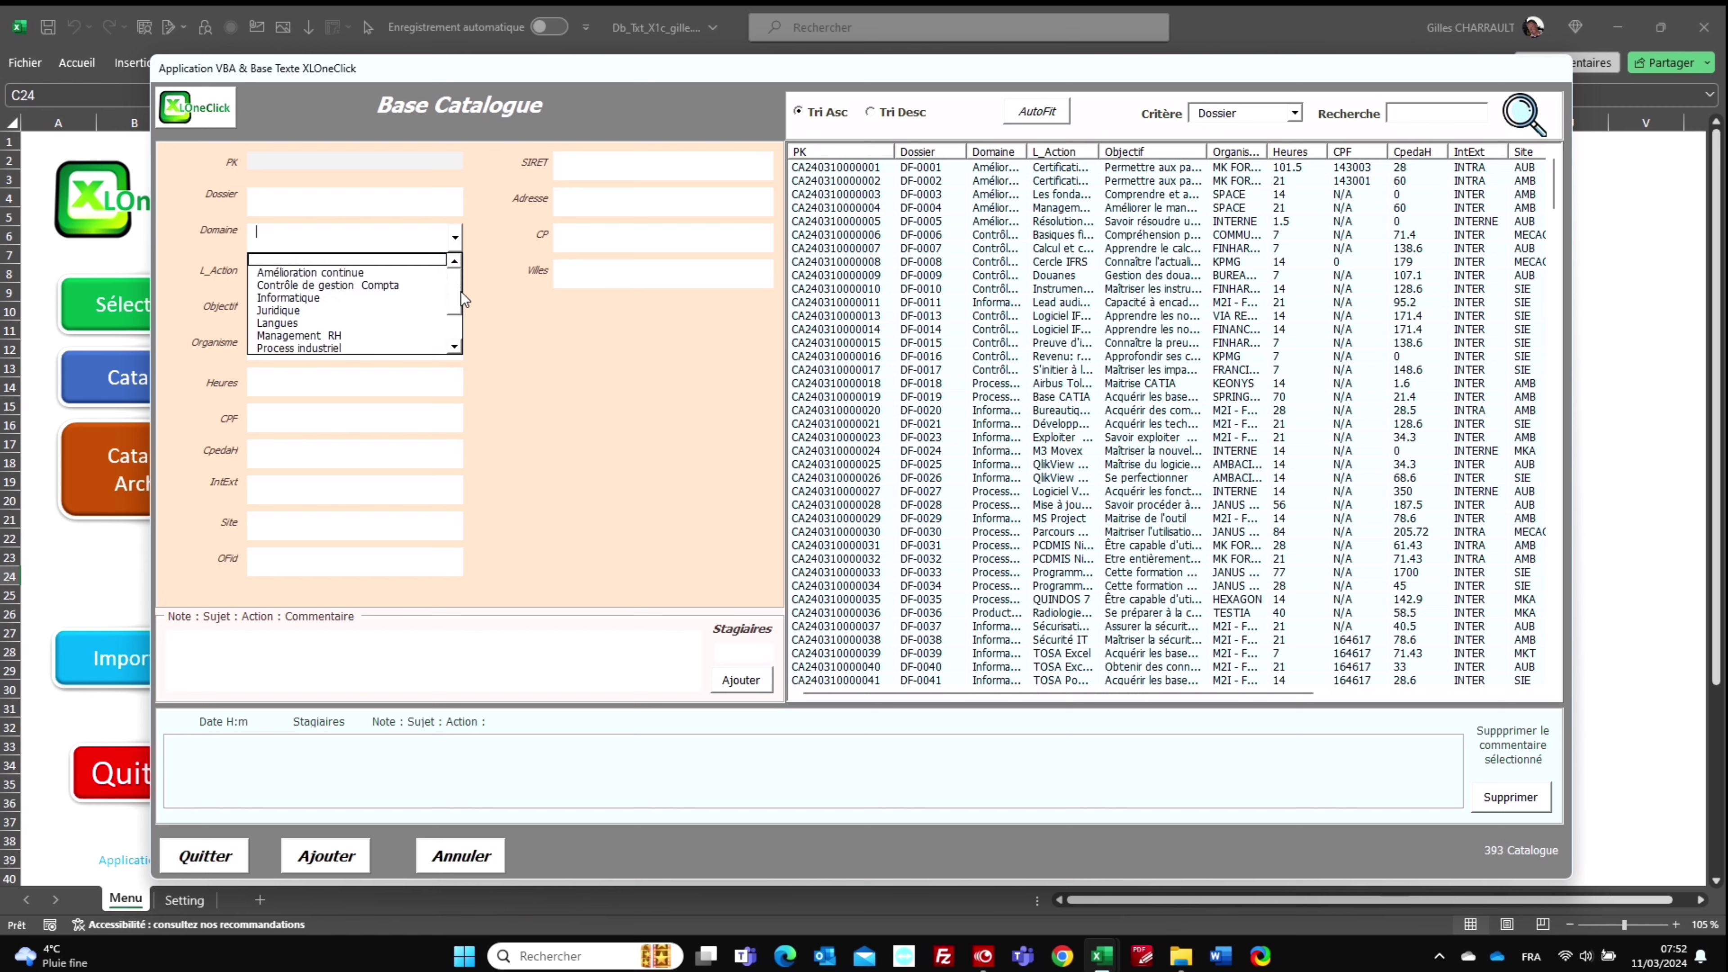
pyautogui.moveTo(460, 292)
pyautogui.mouseDown()
pyautogui.moveTo(453, 330)
pyautogui.moveTo(460, 279)
pyautogui.mouseUp()
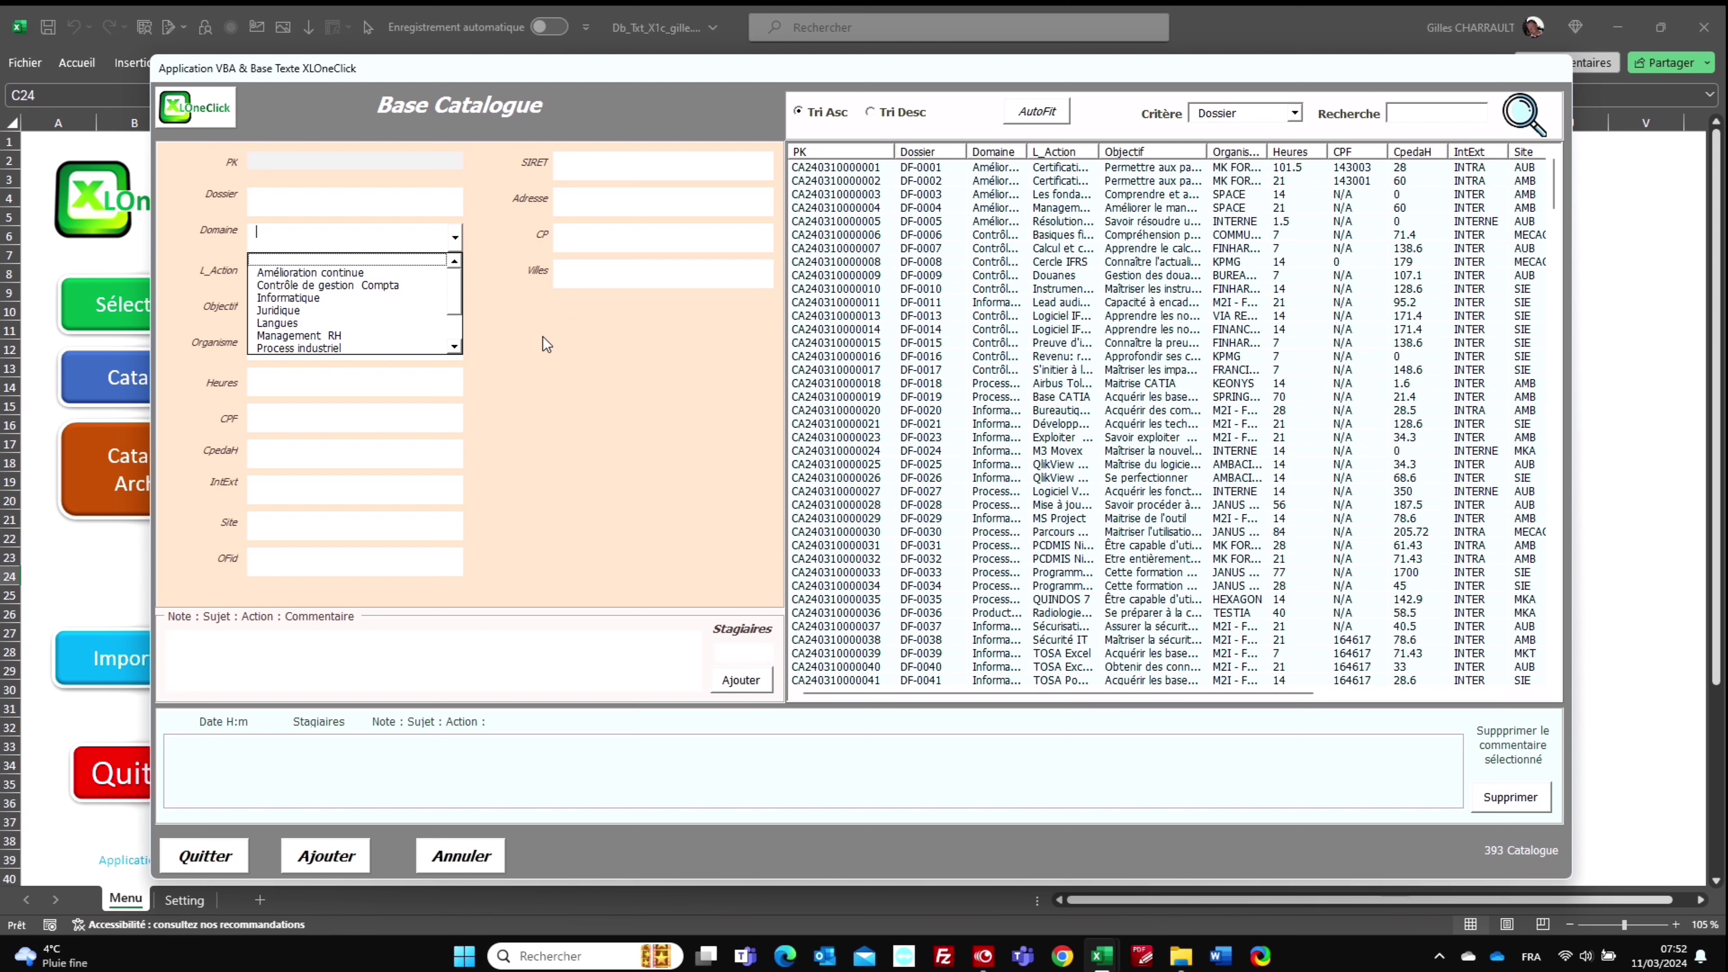
pyautogui.click(207, 862)
pyautogui.click(207, 862)
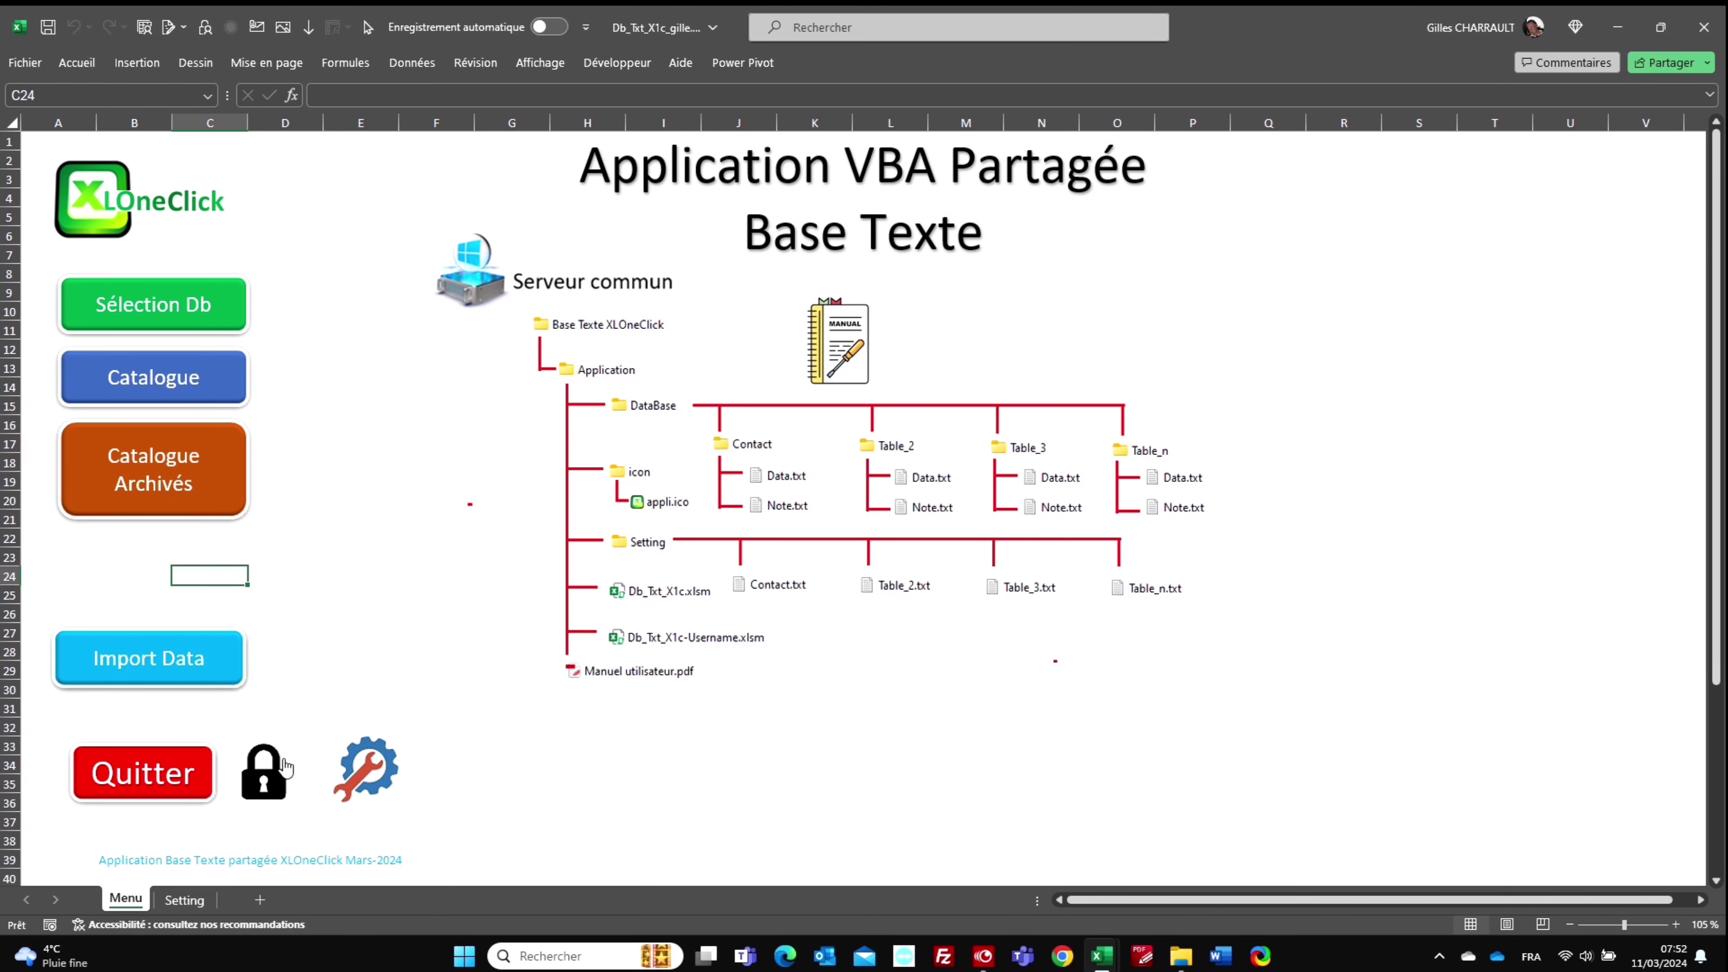
pyautogui.click(383, 775)
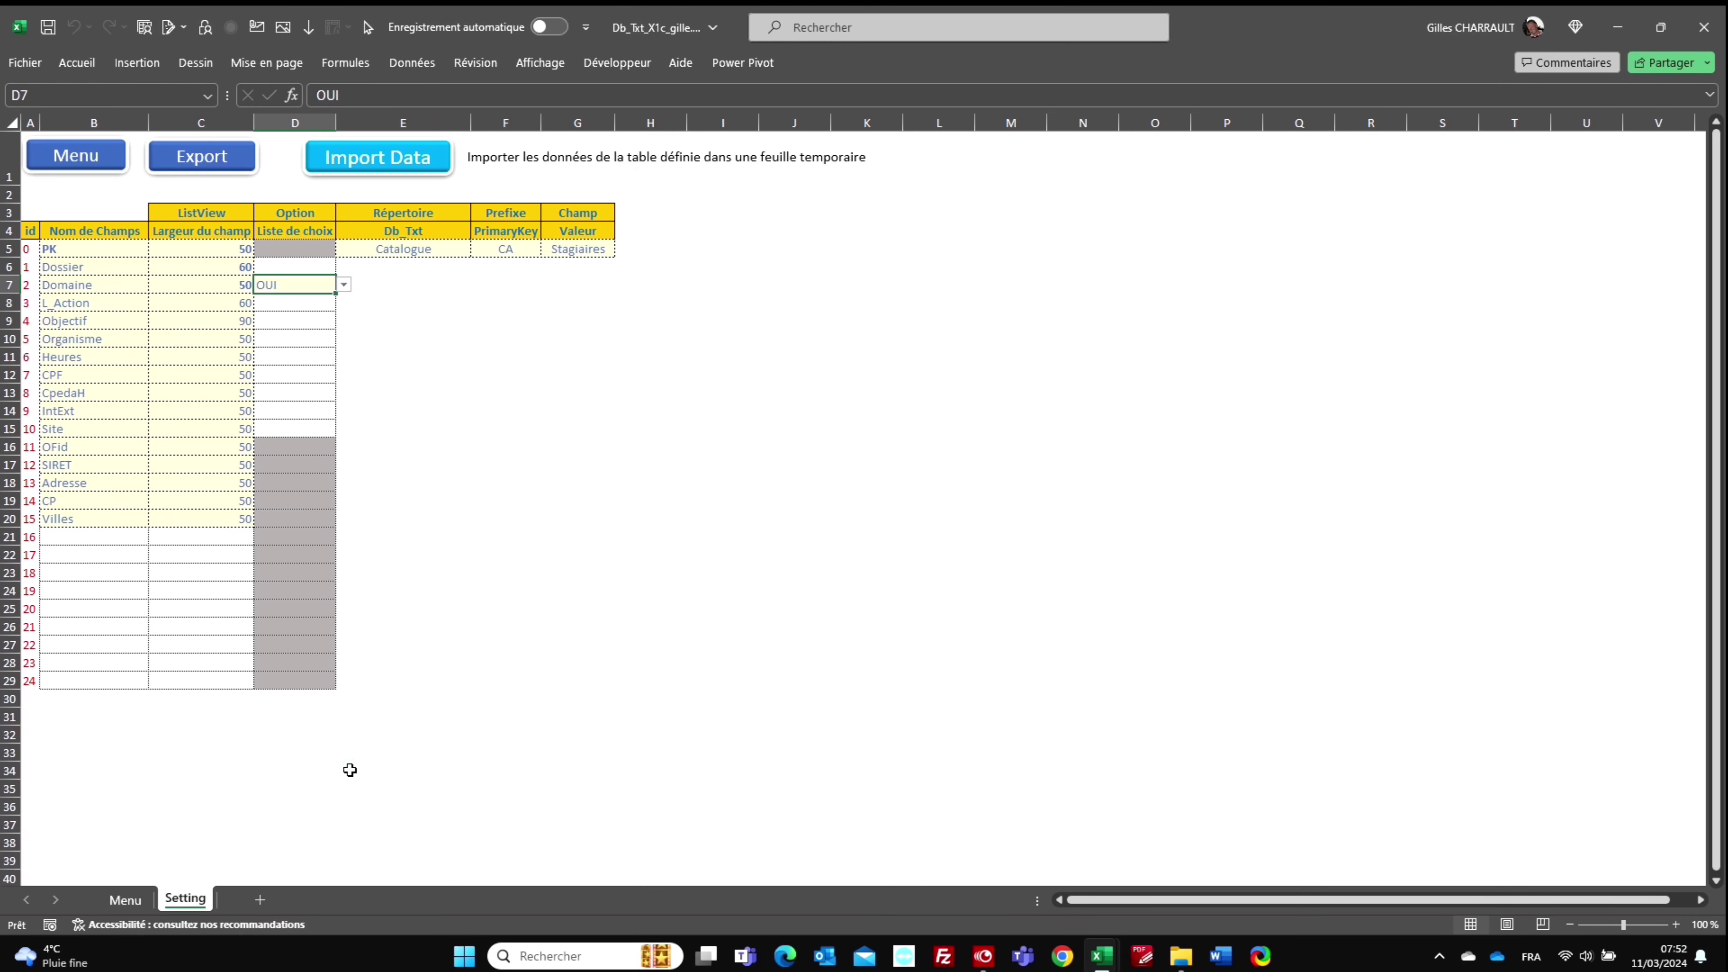
pyautogui.click(344, 289)
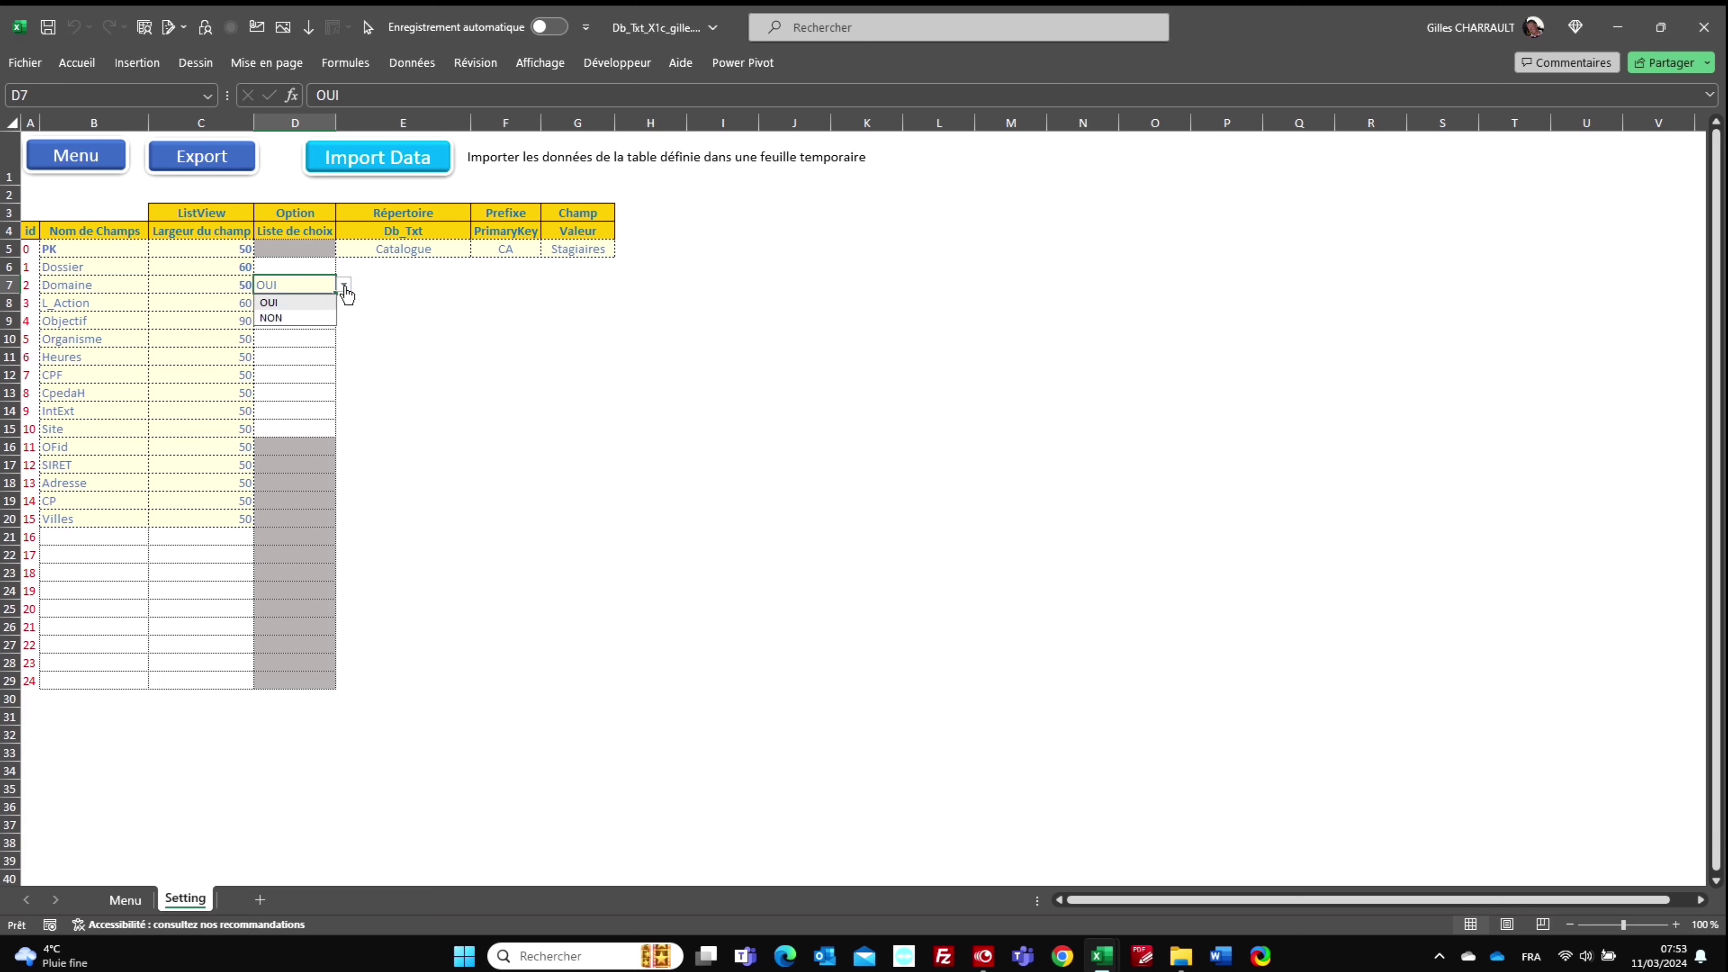
pyautogui.click(346, 291)
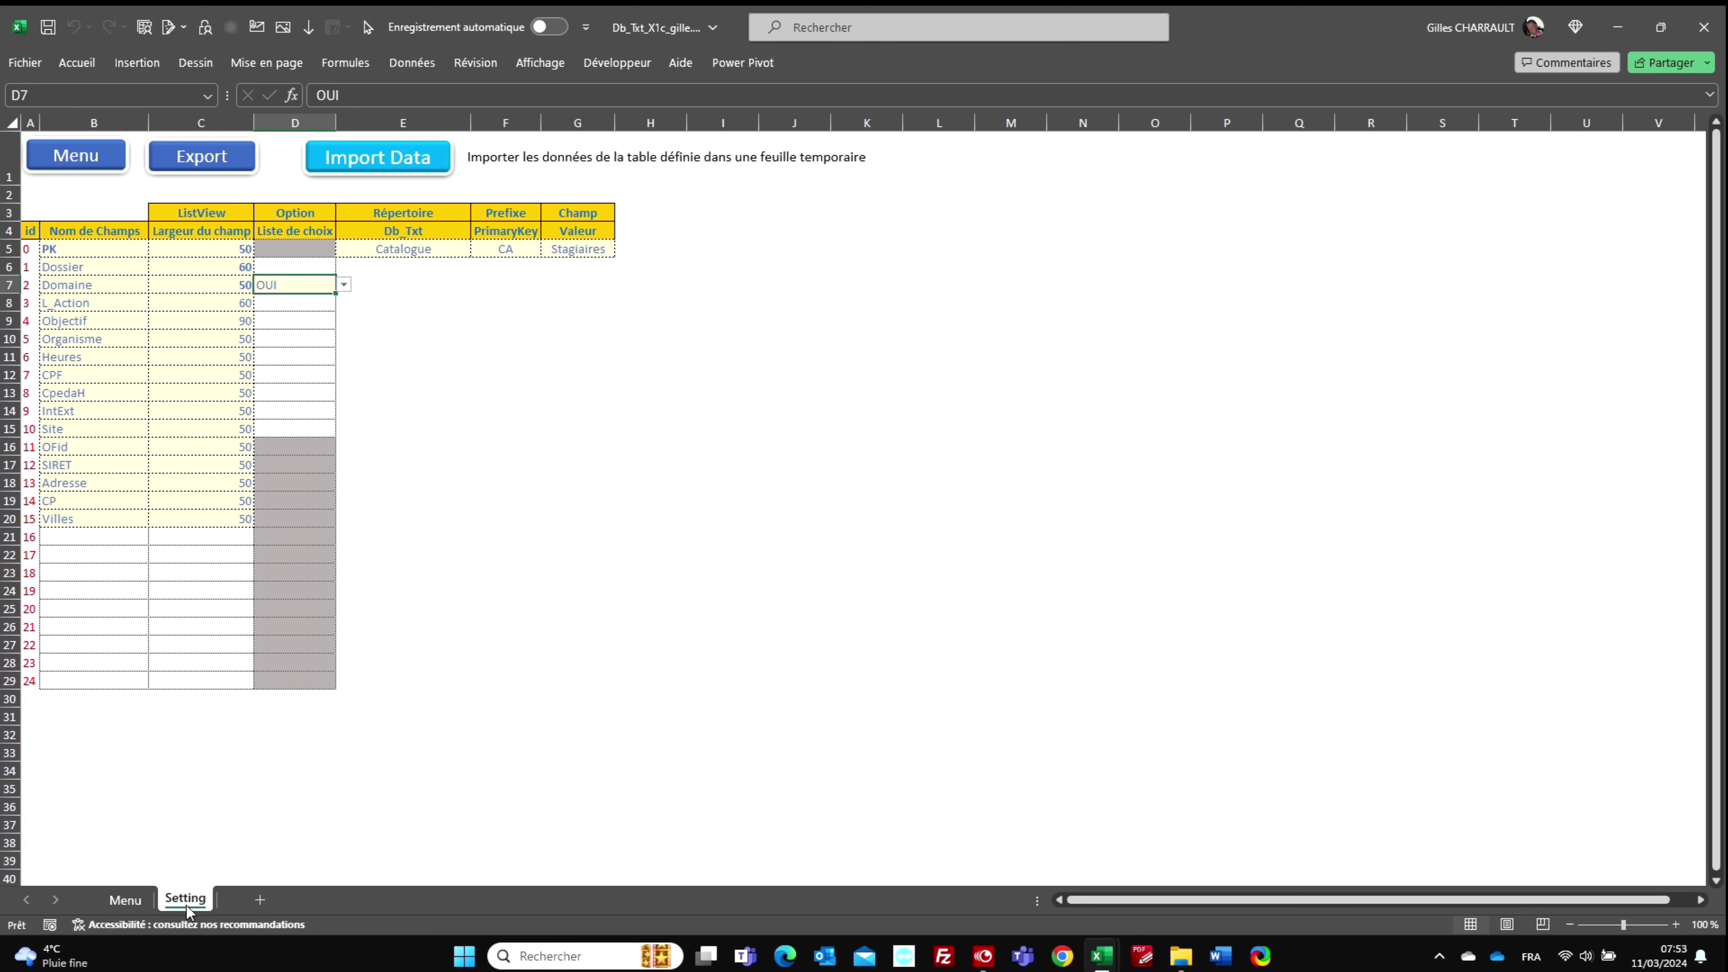
pyautogui.click(66, 164)
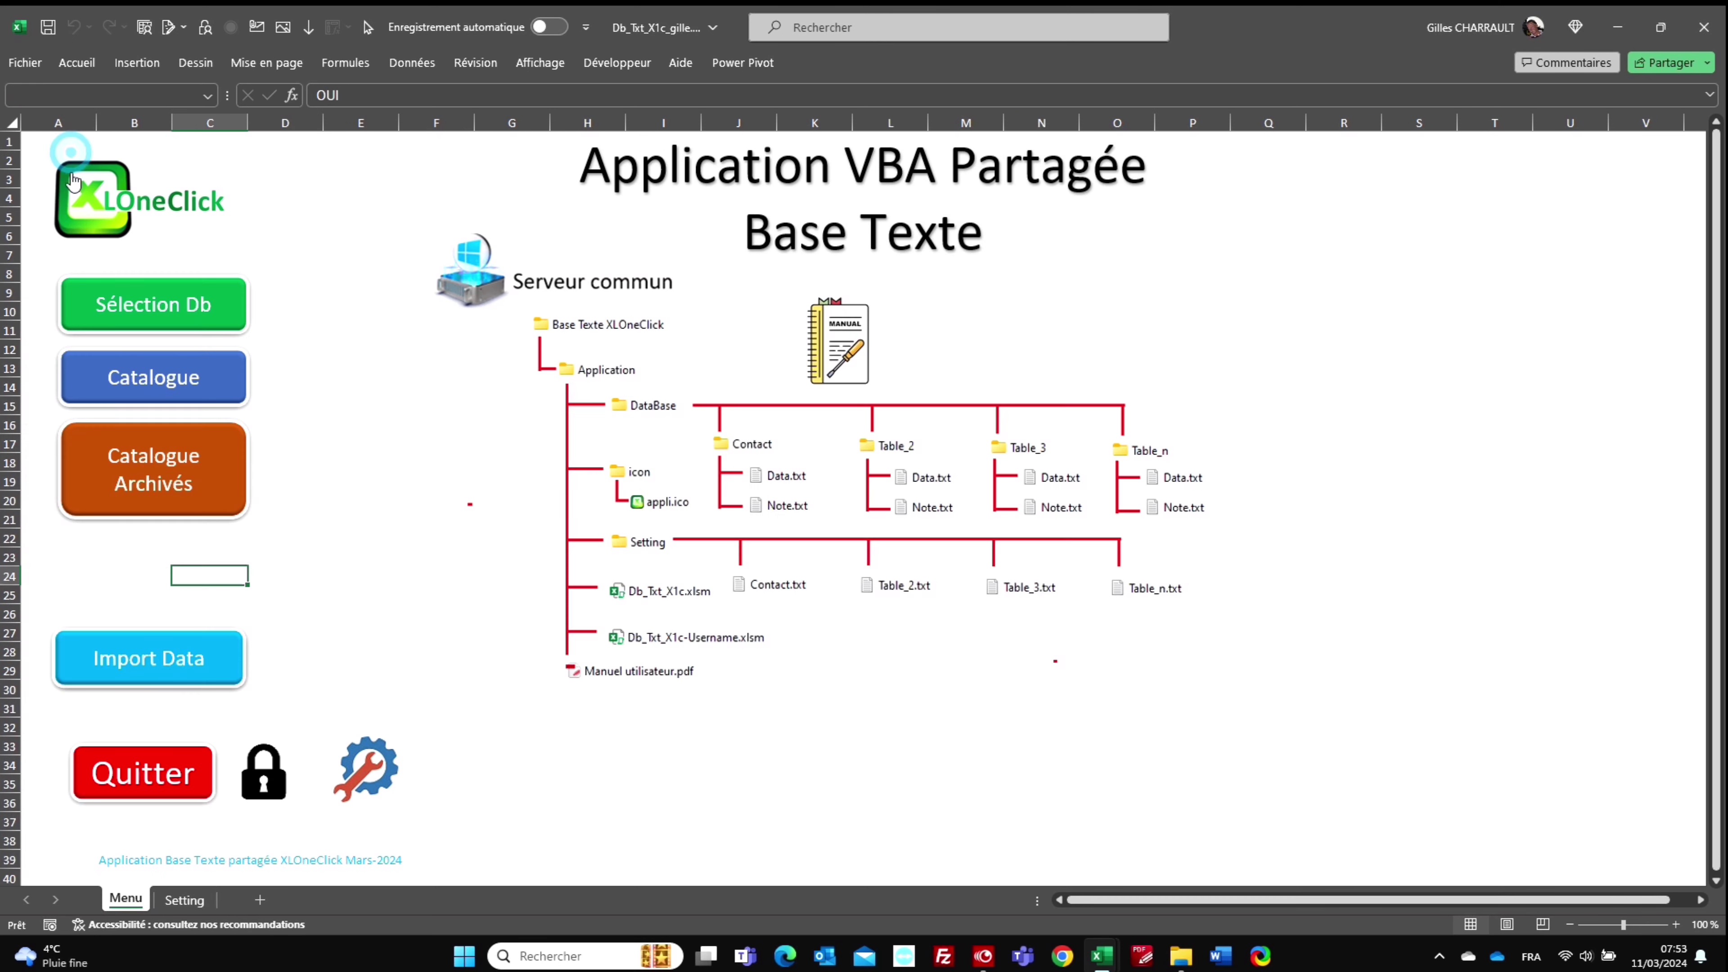
pyautogui.click(288, 395)
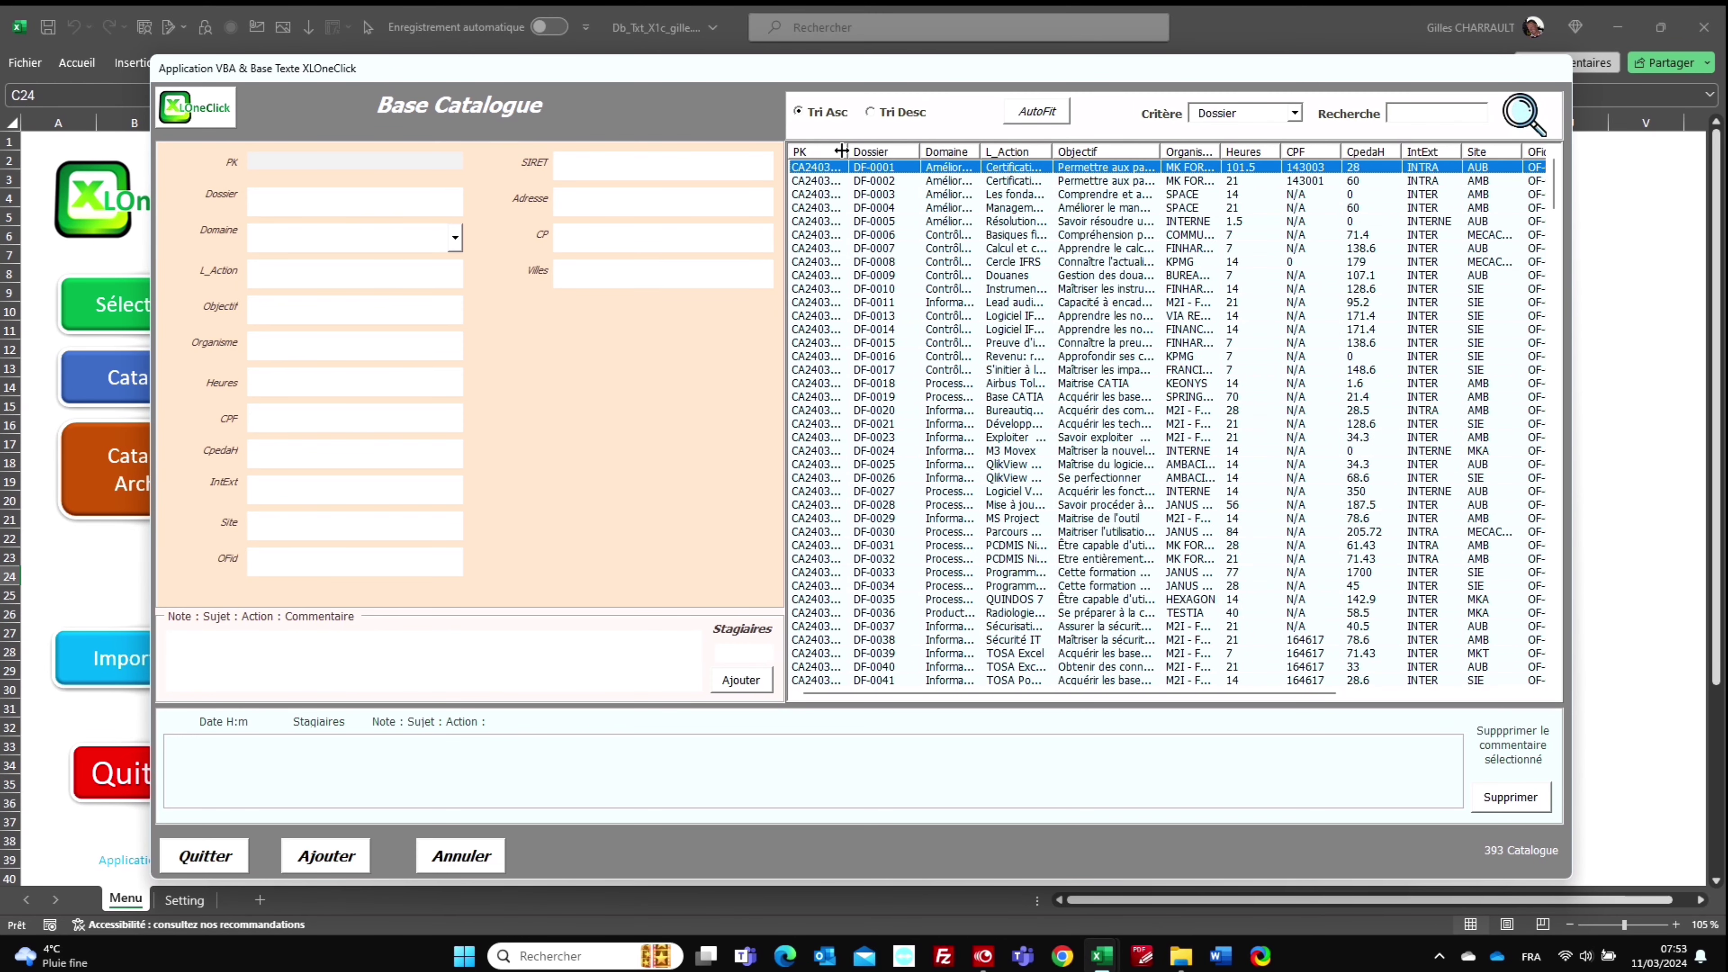
pyautogui.moveTo(841, 150); pyautogui.dragTo(940, 151)
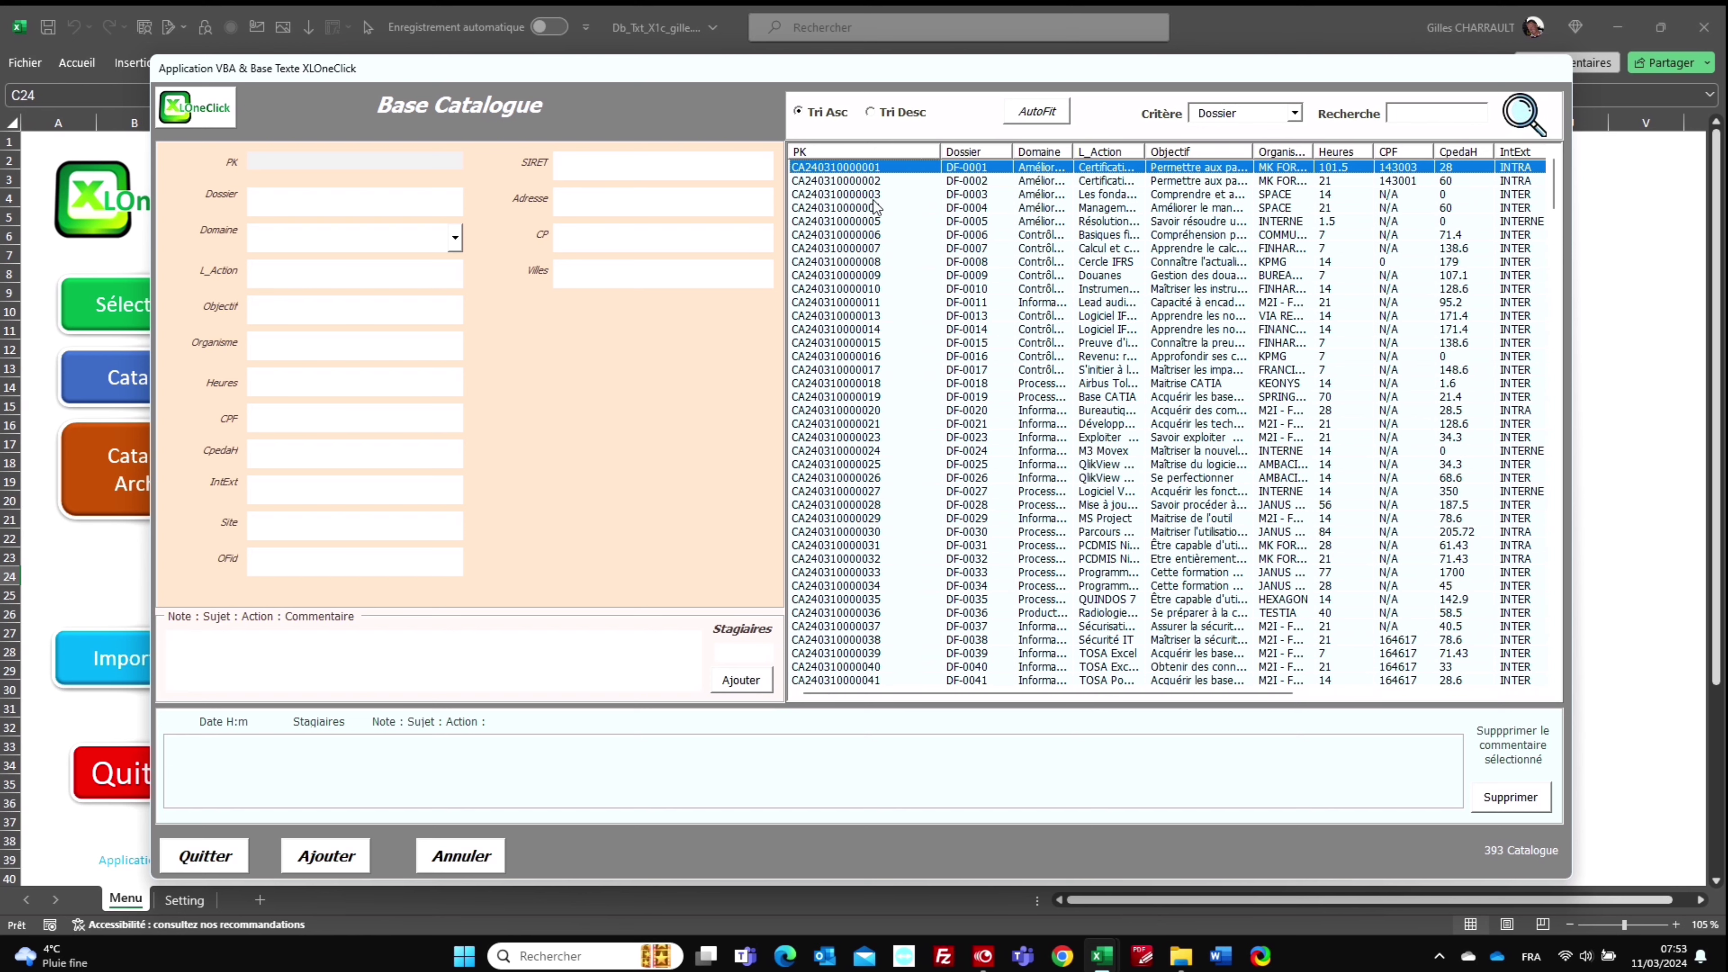
pyautogui.click(844, 222)
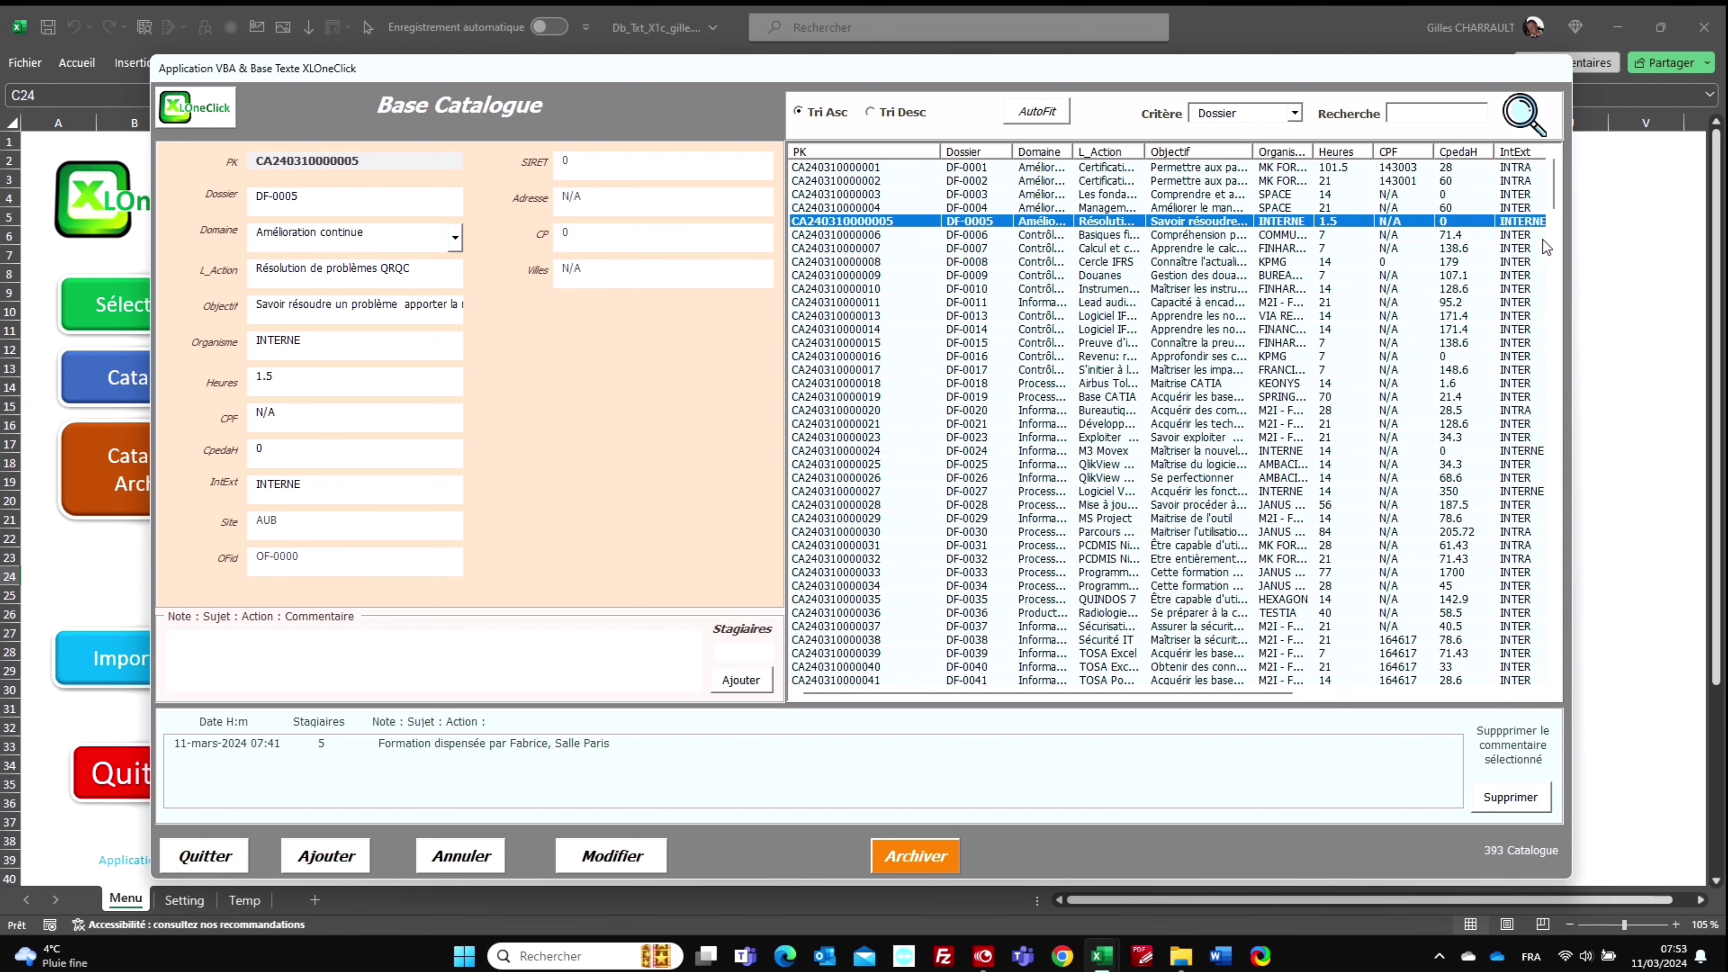
pyautogui.moveTo(1555, 185); pyautogui.dragTo(1551, 329)
pyautogui.moveTo(1564, 459); pyautogui.dragTo(1565, 600)
pyautogui.click(621, 858)
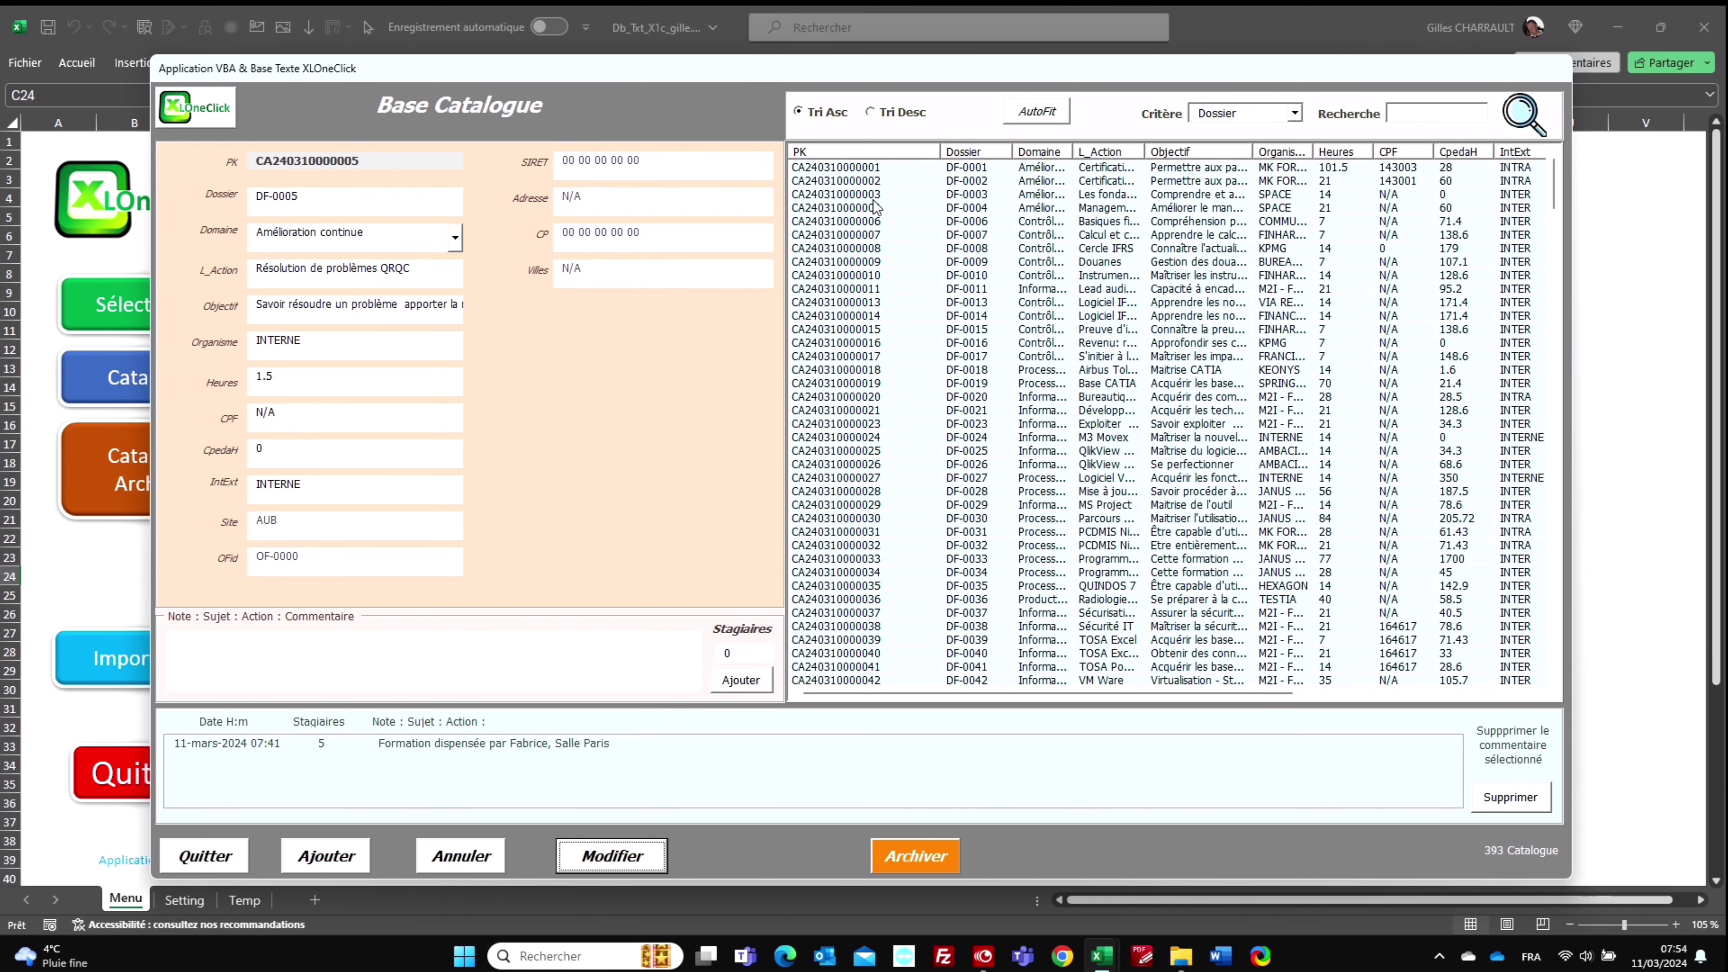
pyautogui.click(847, 196)
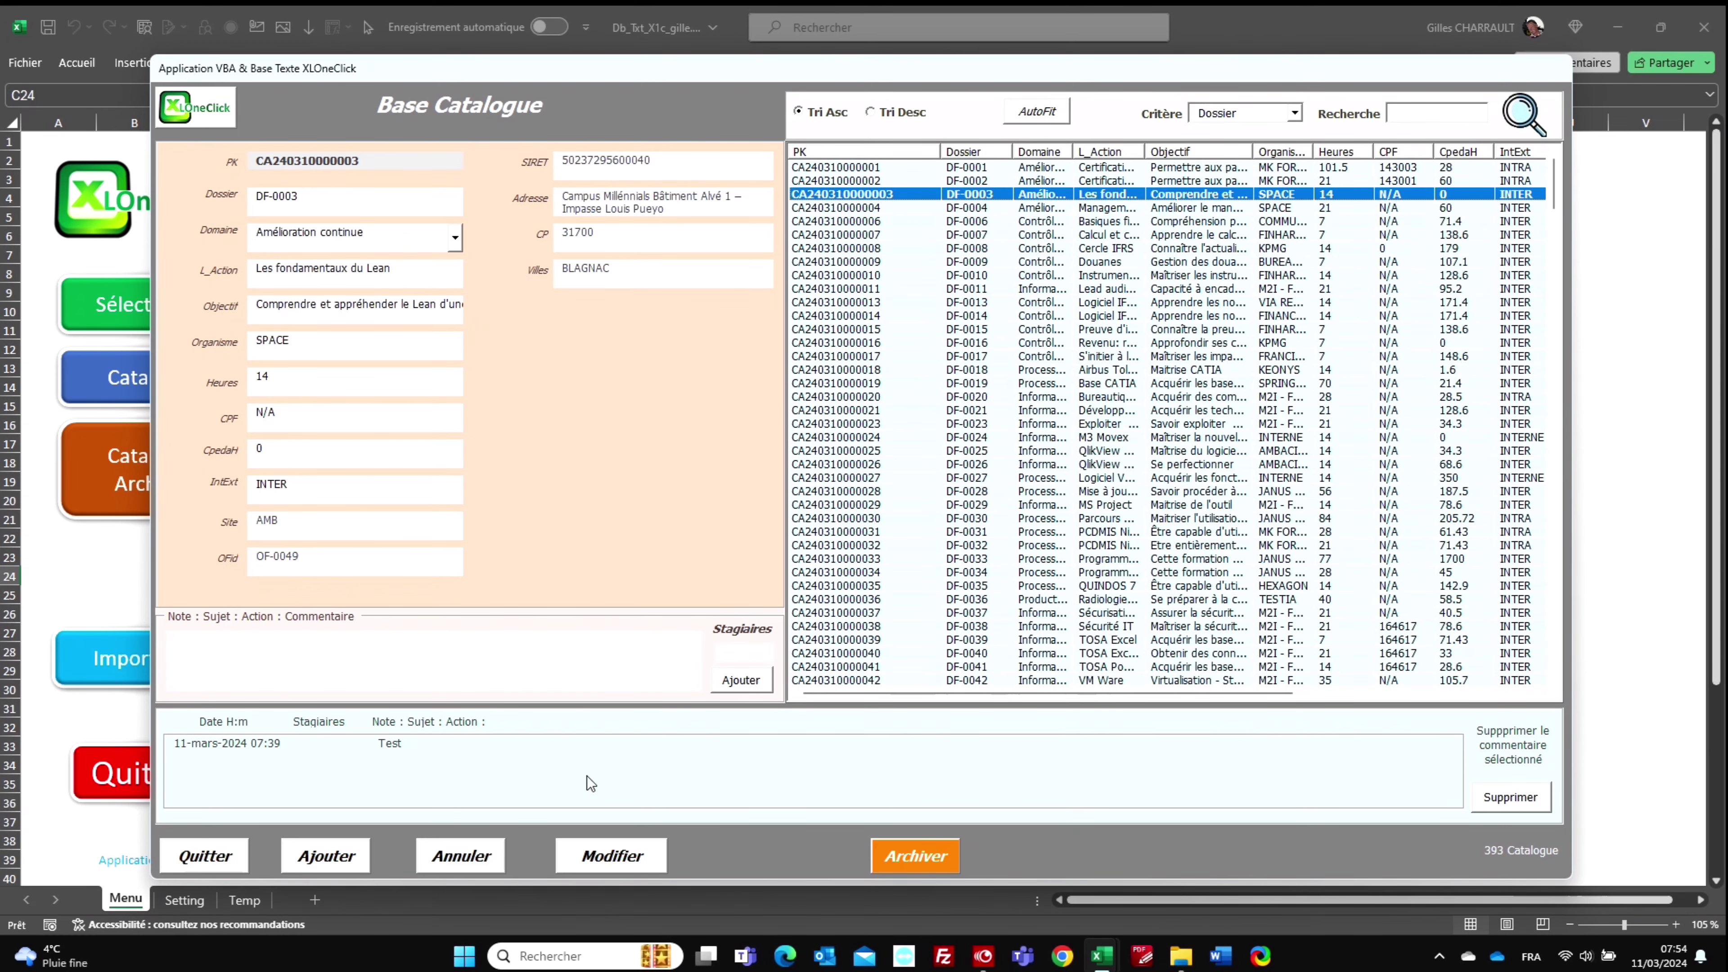
pyautogui.click(927, 861)
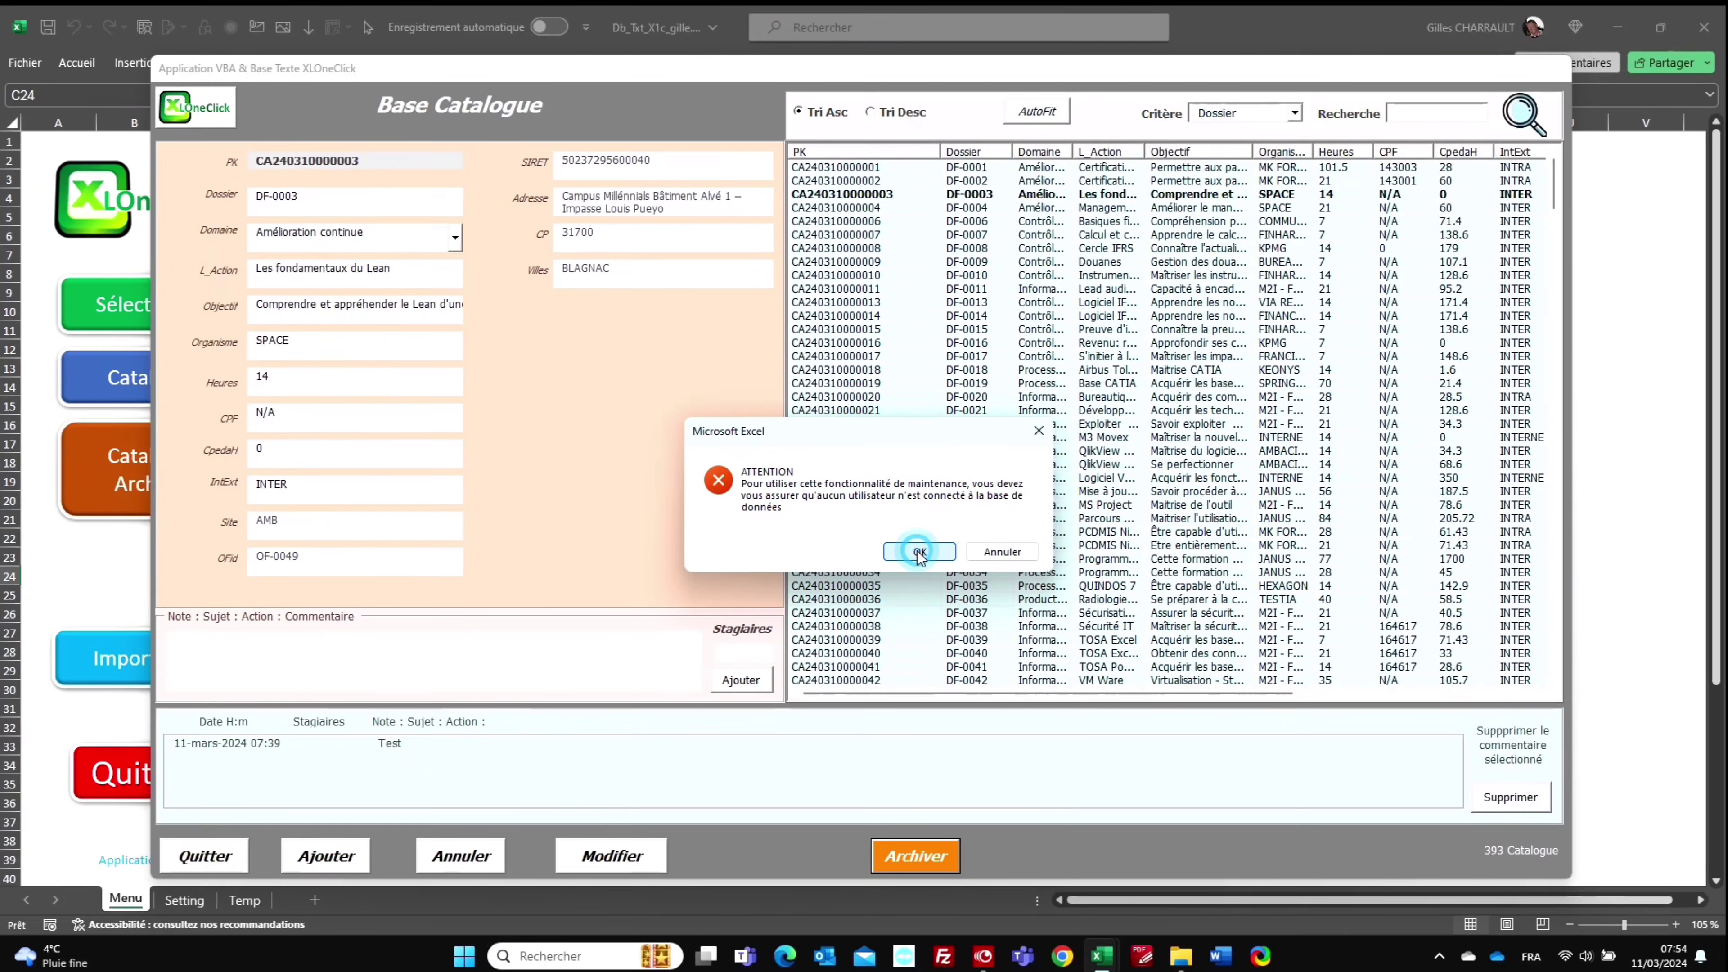
pyautogui.click(916, 551)
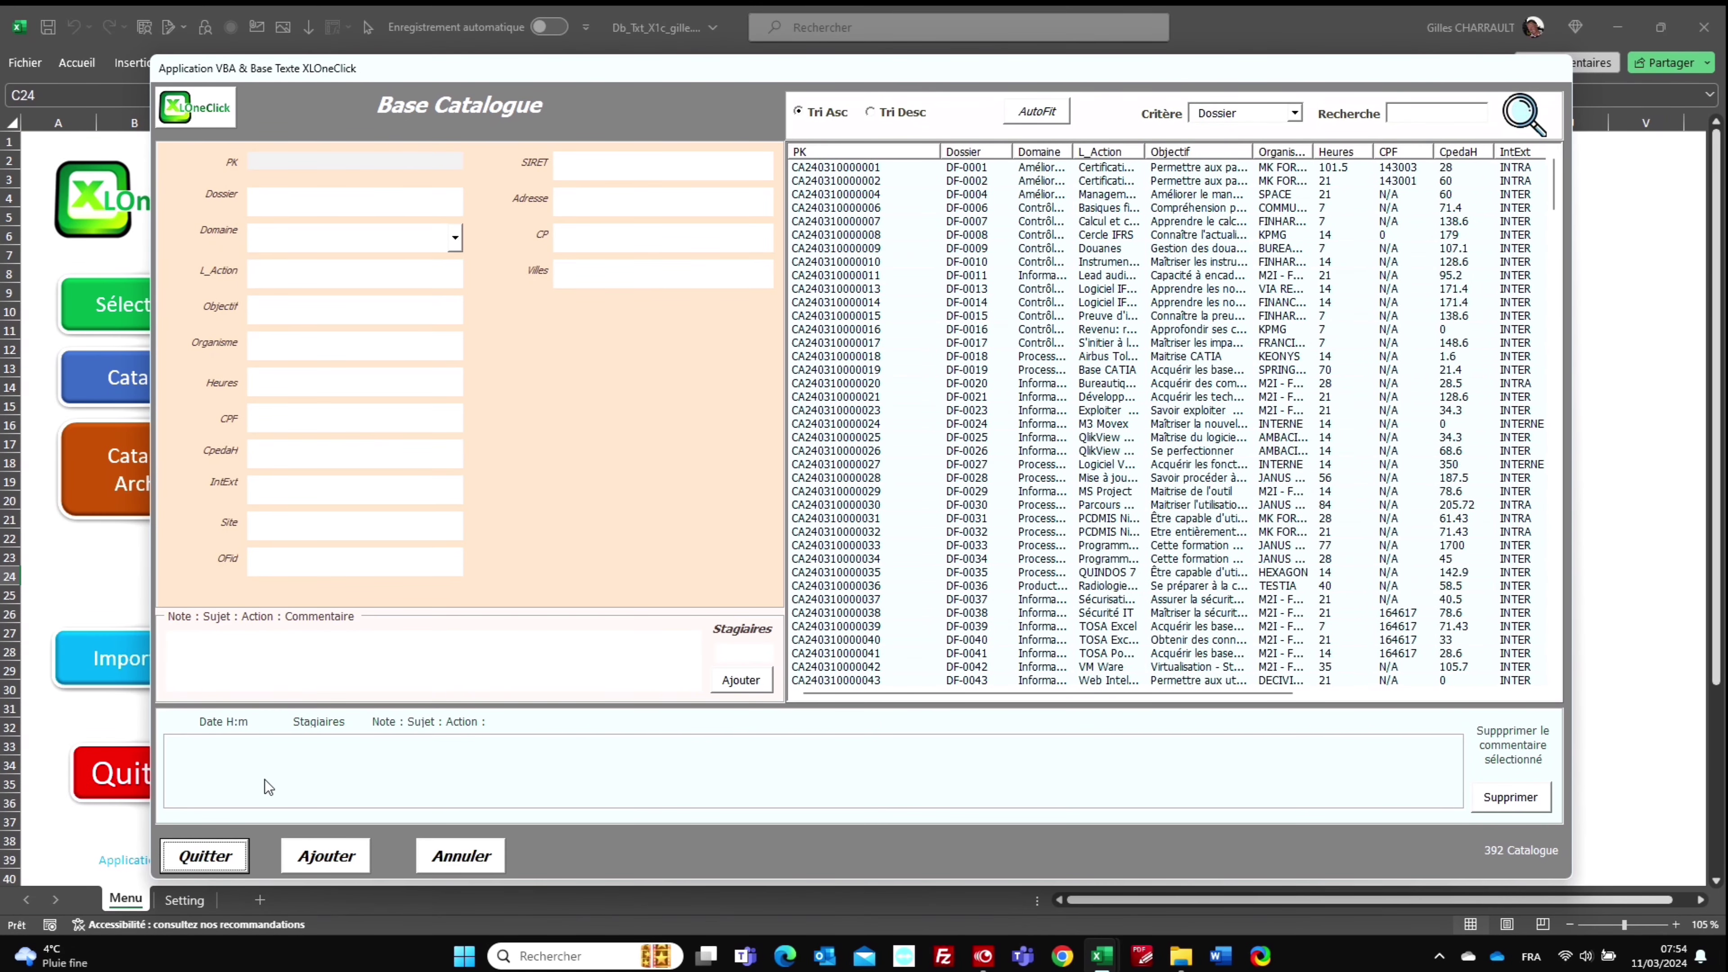
pyautogui.click(194, 862)
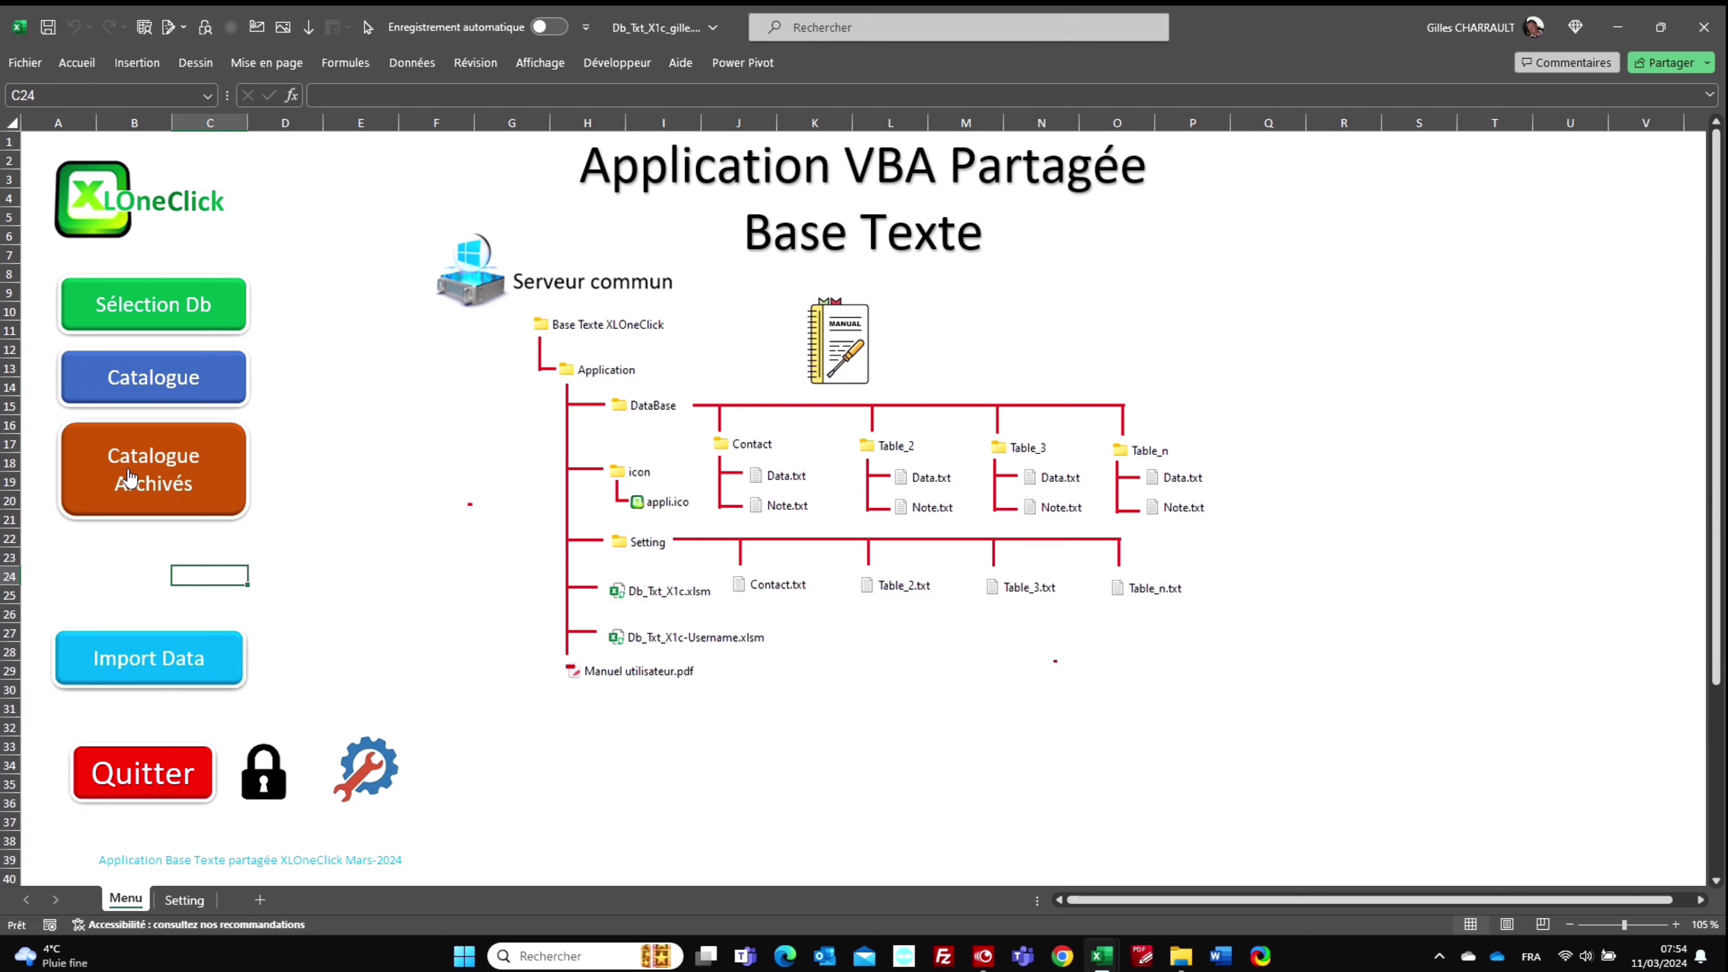
pyautogui.click(134, 480)
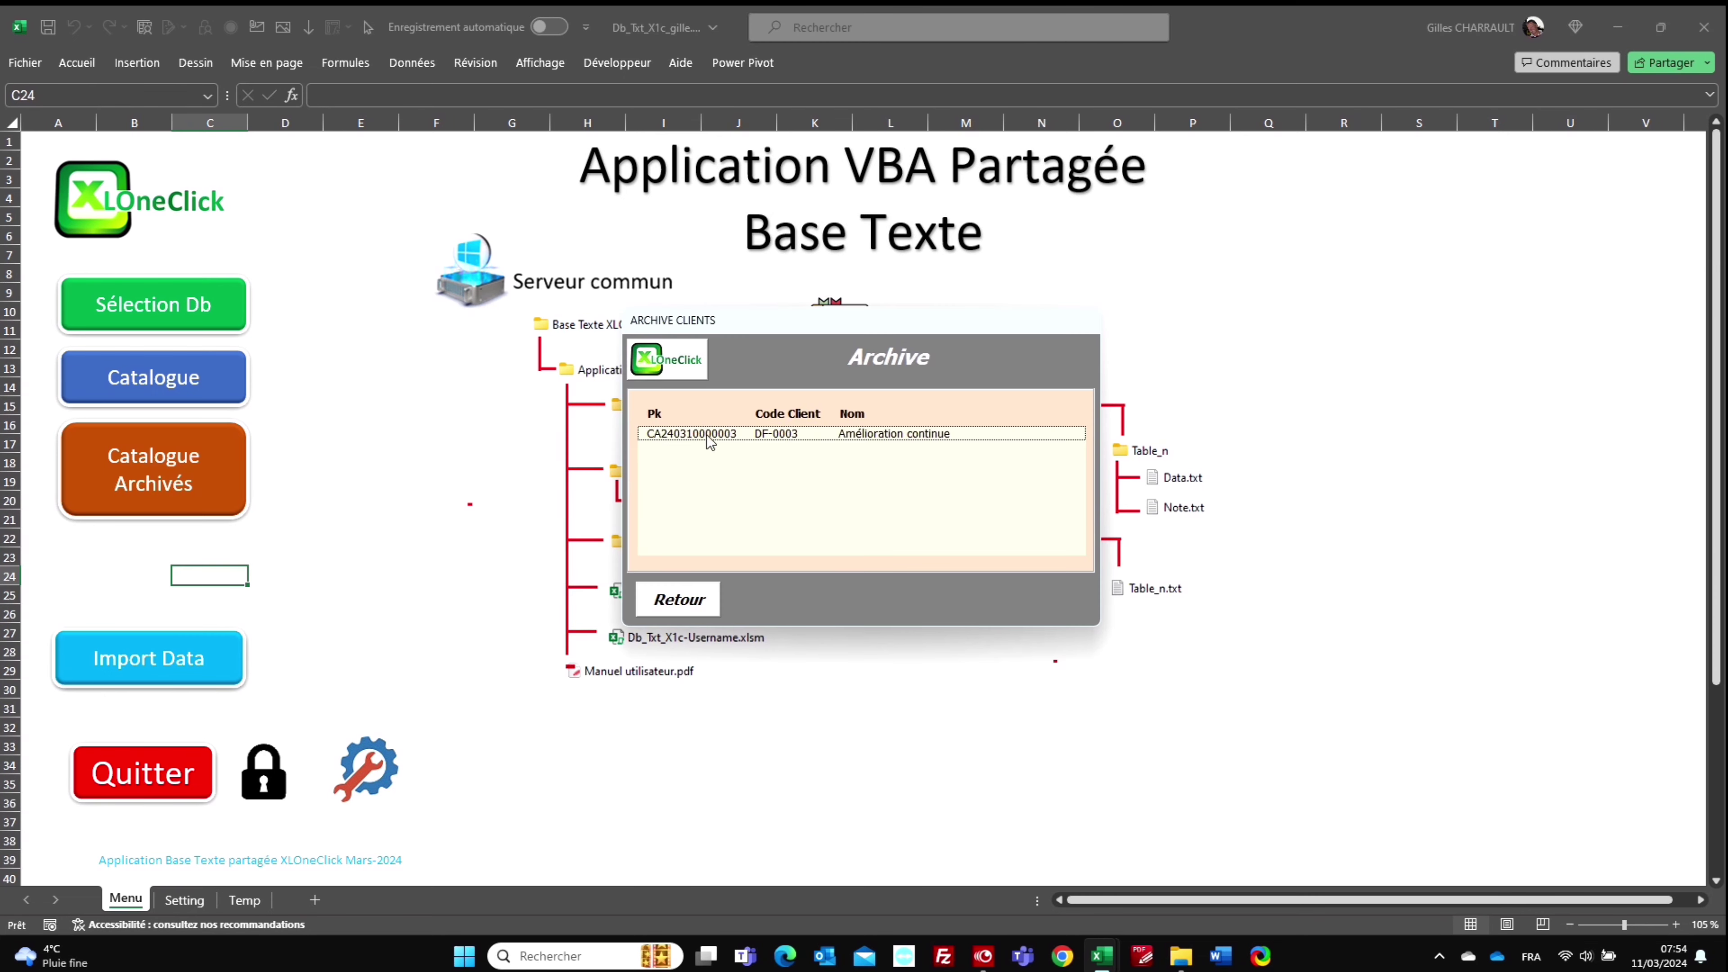
pyautogui.click(707, 435)
pyautogui.click(1031, 606)
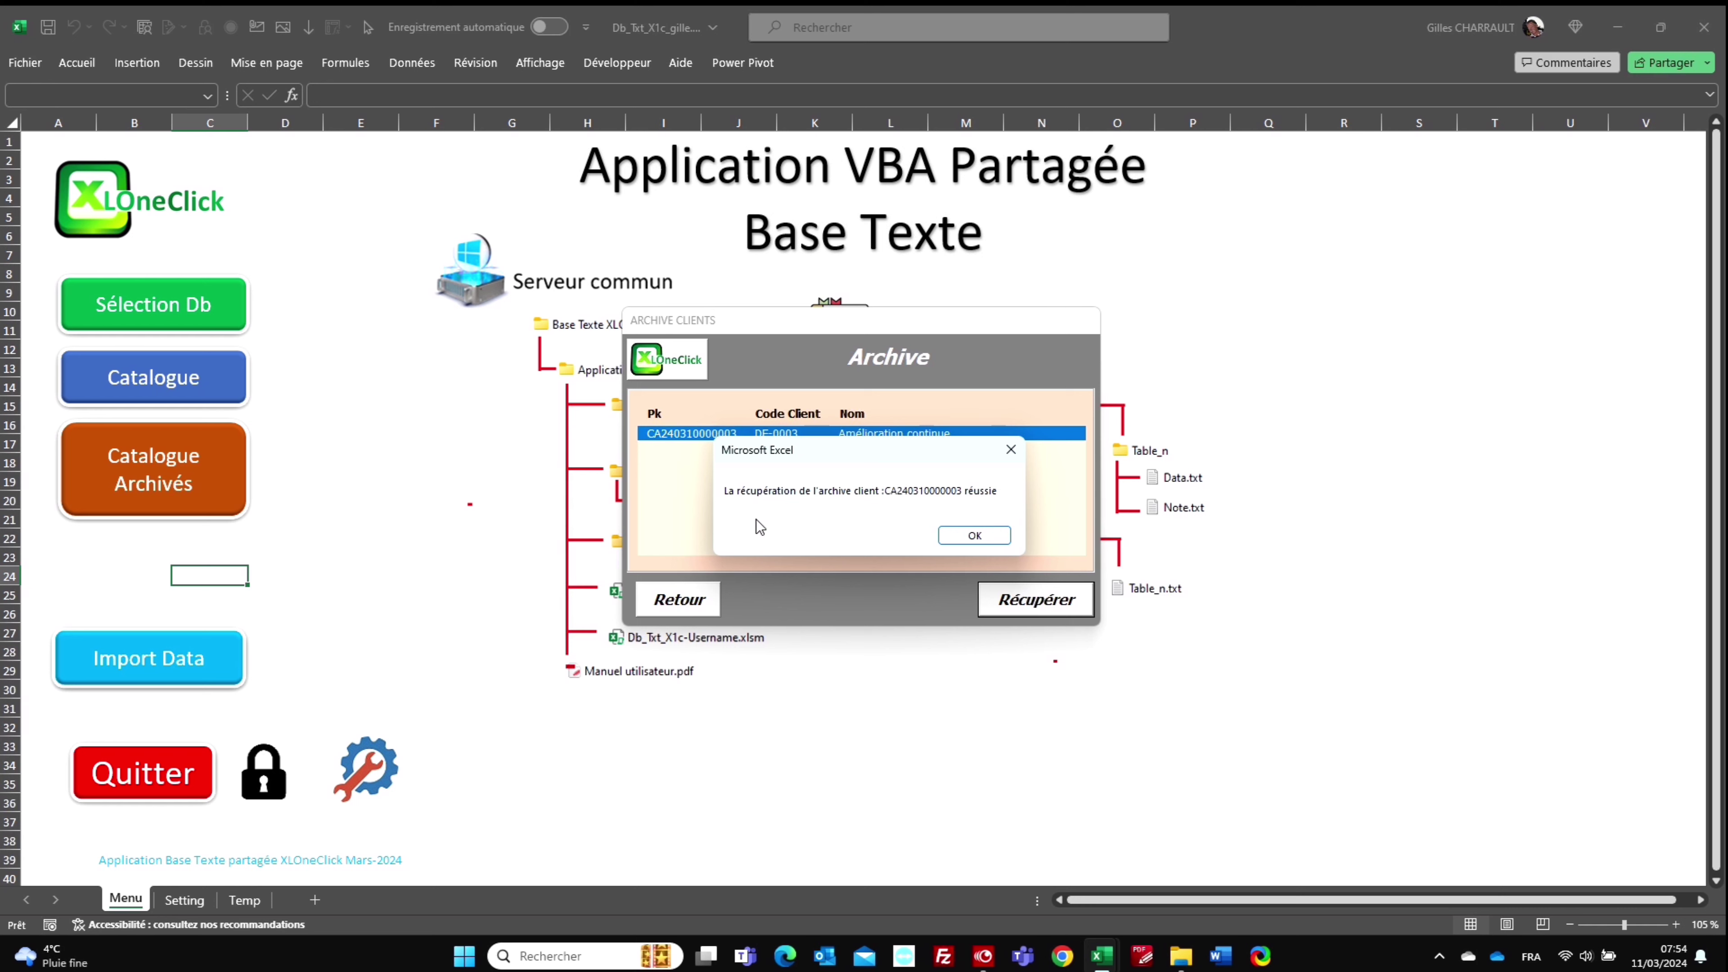
pyautogui.click(983, 538)
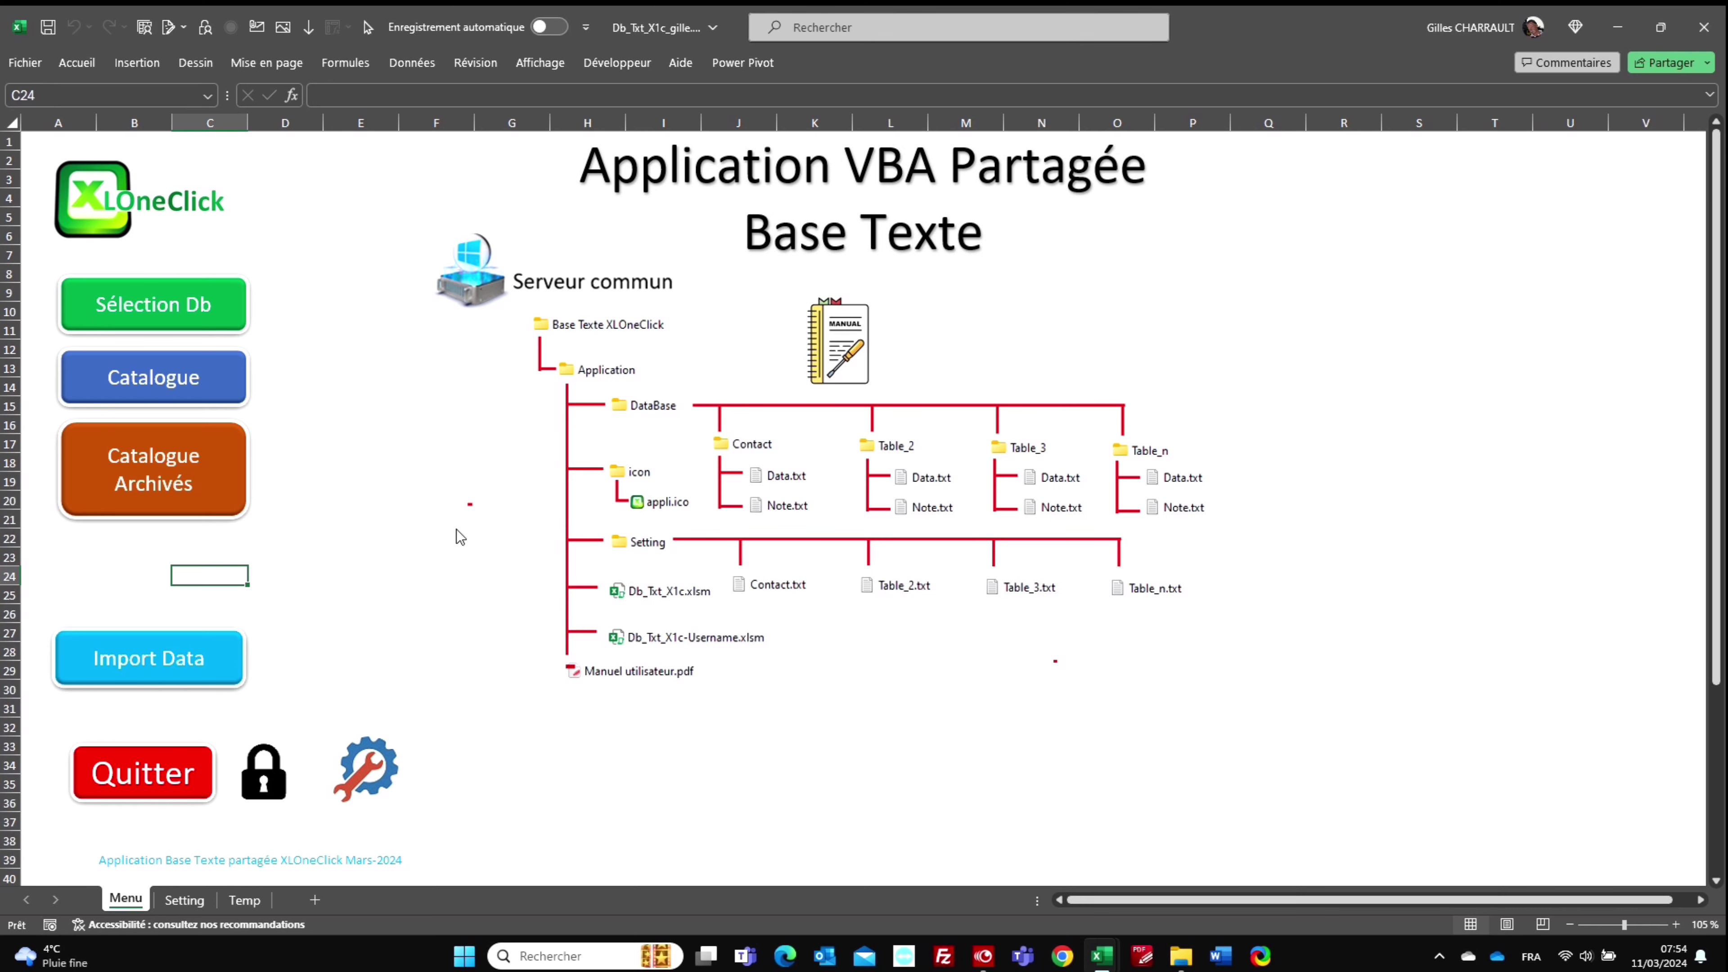
pyautogui.click(121, 385)
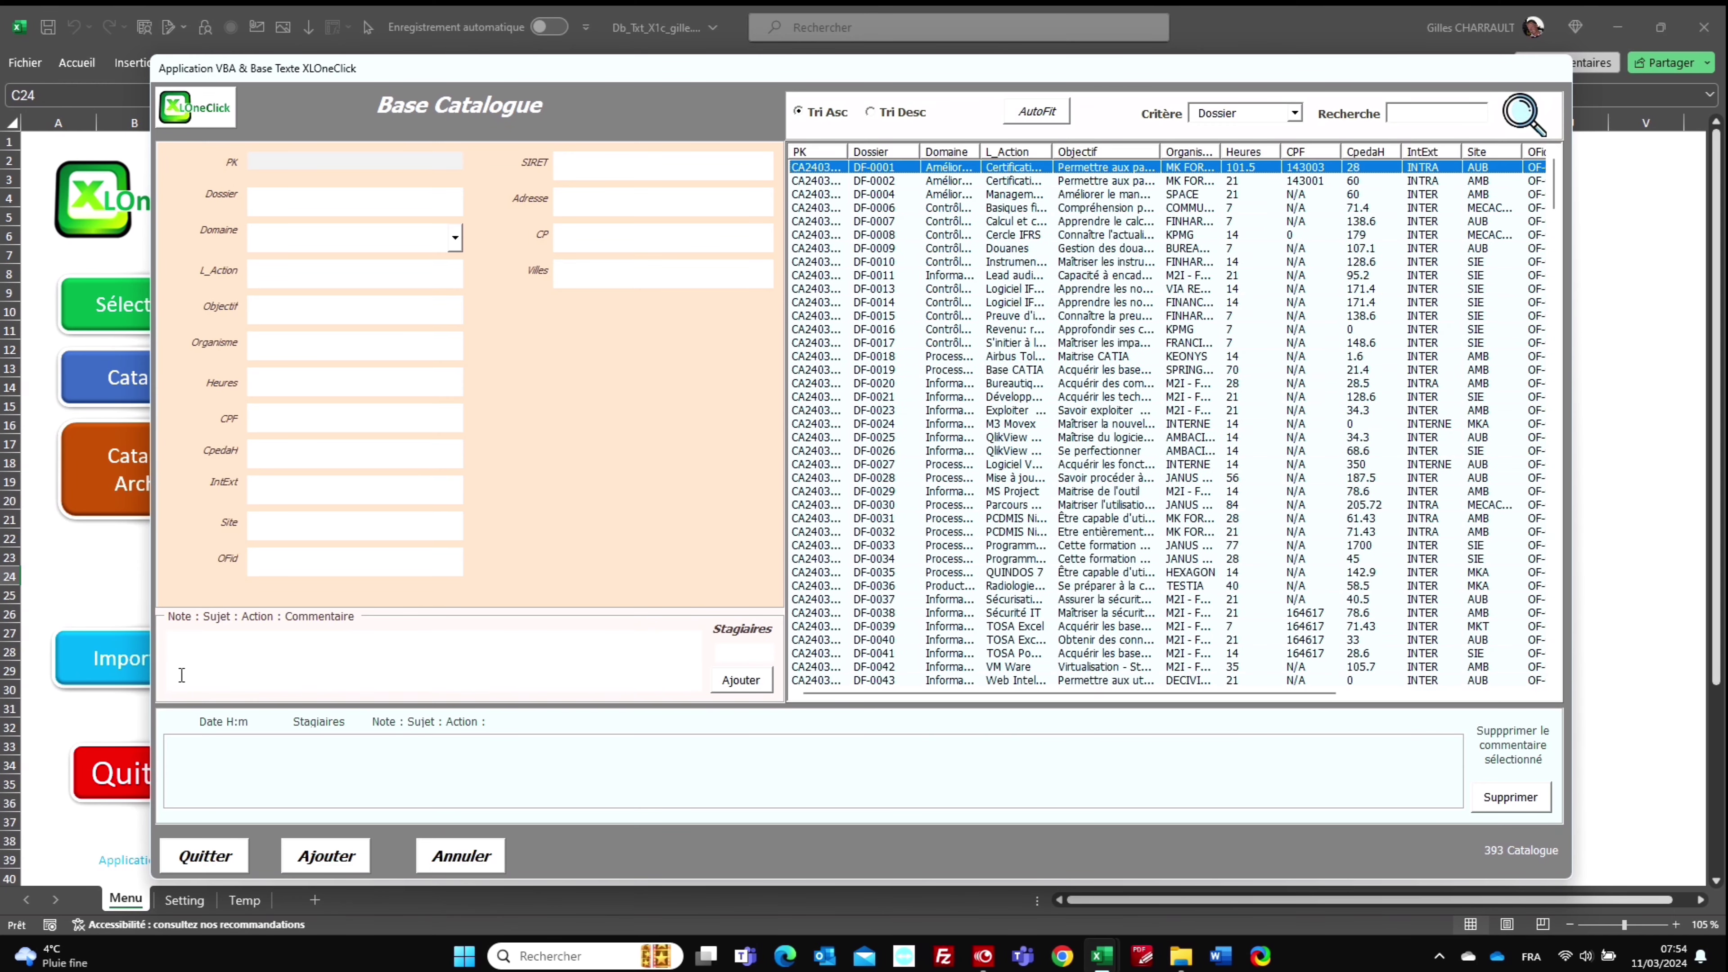
# - Start a new catalogue record with a generated PK, then cancel it
pyautogui.click(338, 855)
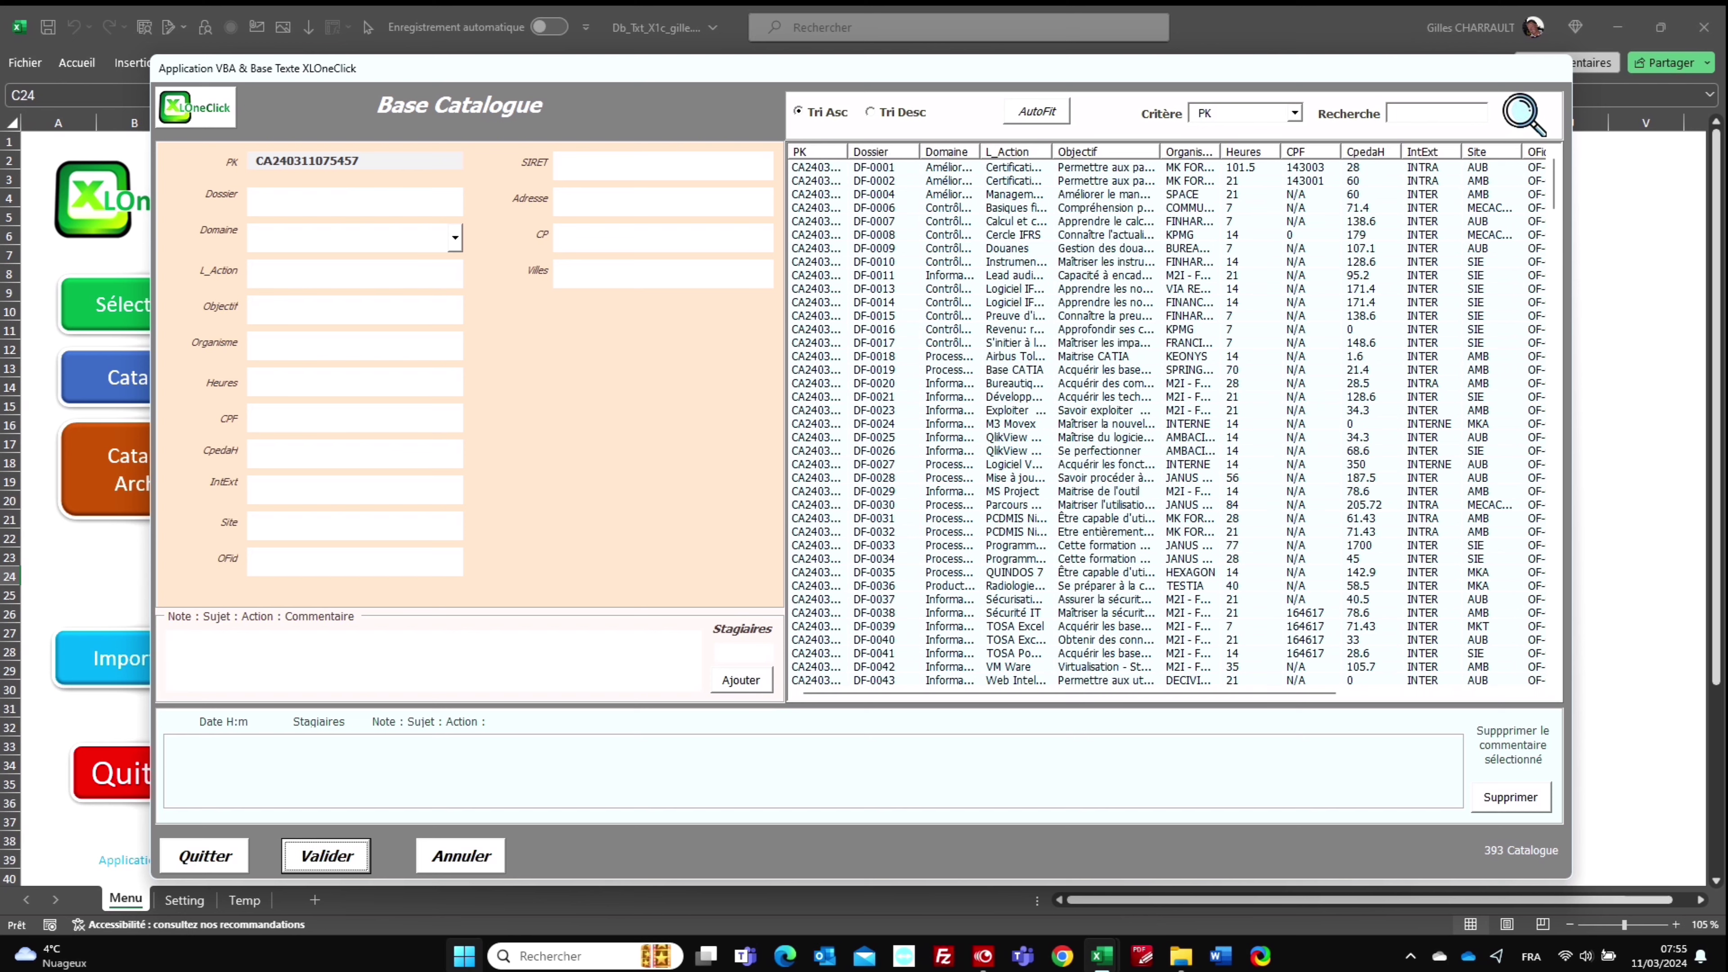
pyautogui.click(461, 858)
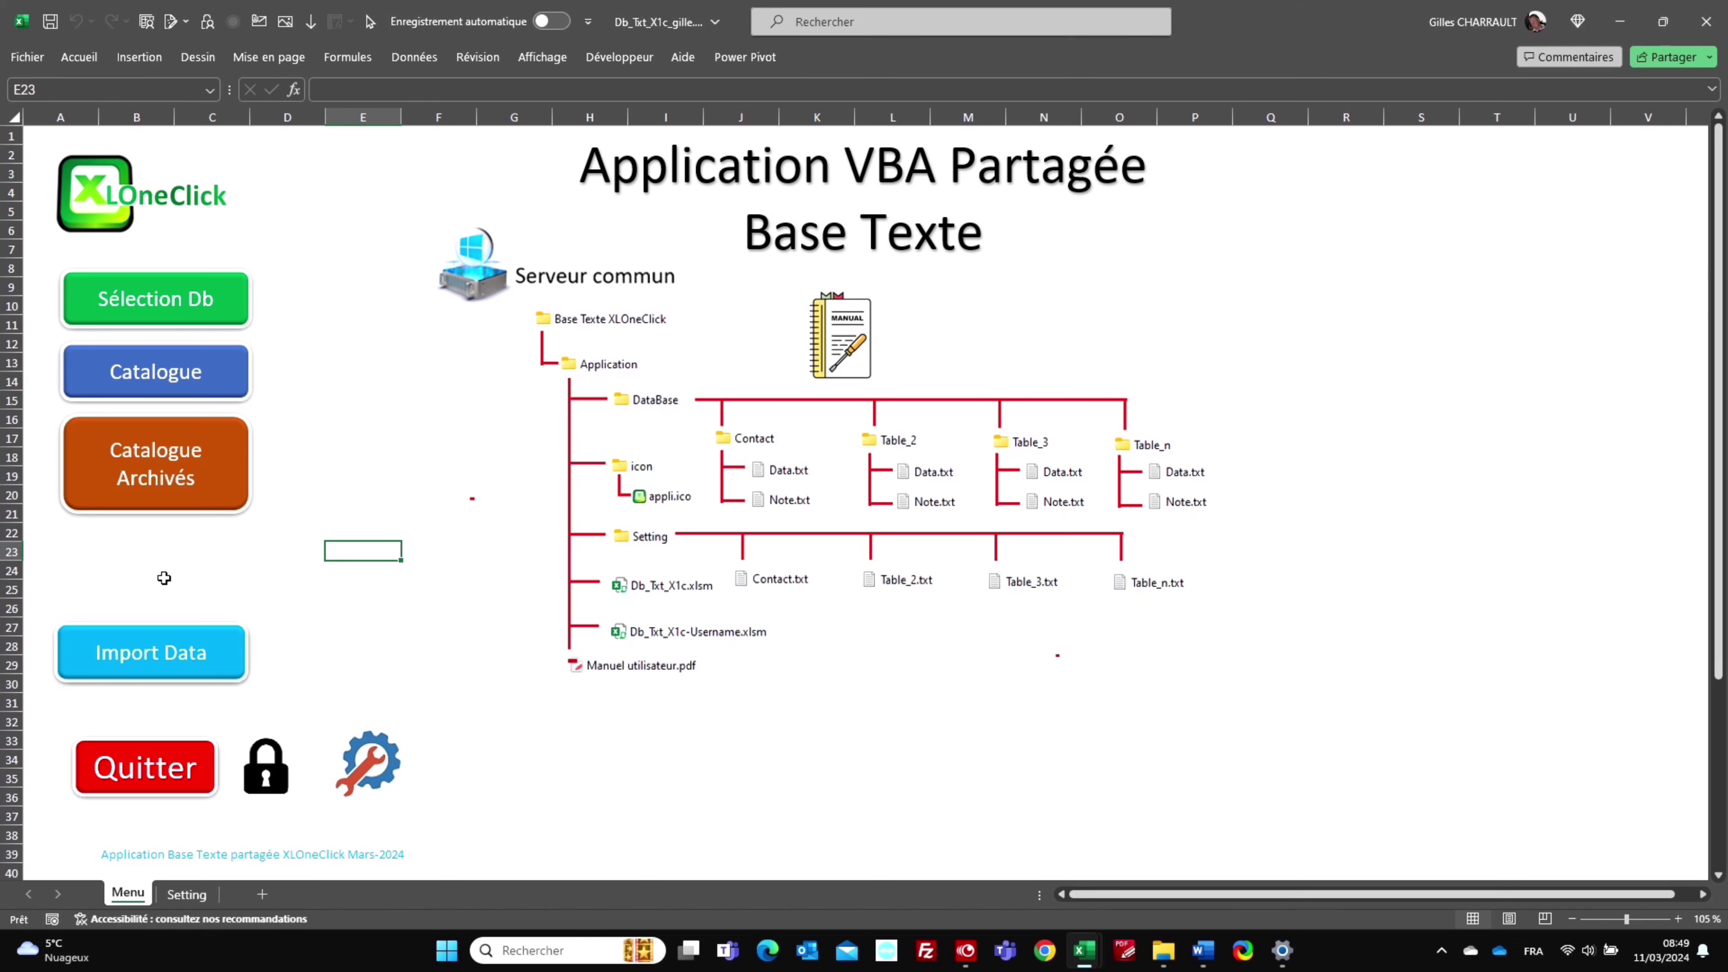
# - Reopen Base Catalogue, widen the PK column, delete DF-0006's 14-janv-2024 comment, and AutoFit the columns
pyautogui.click(169, 388)
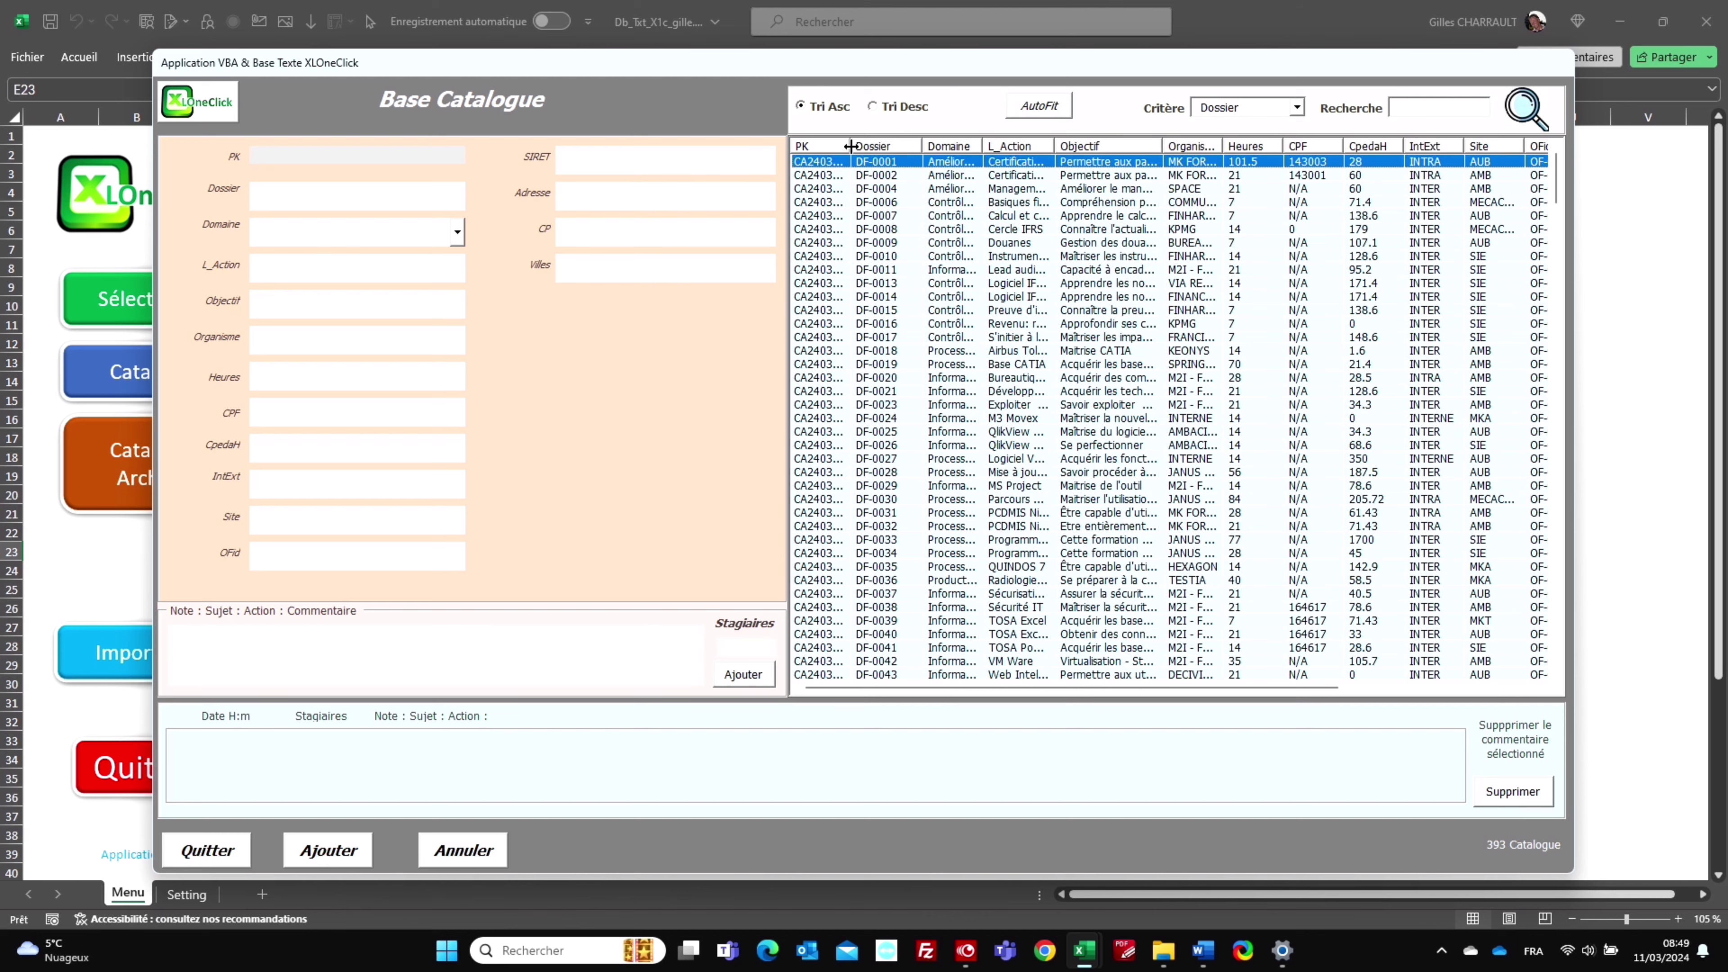
pyautogui.doubleClick(850, 146)
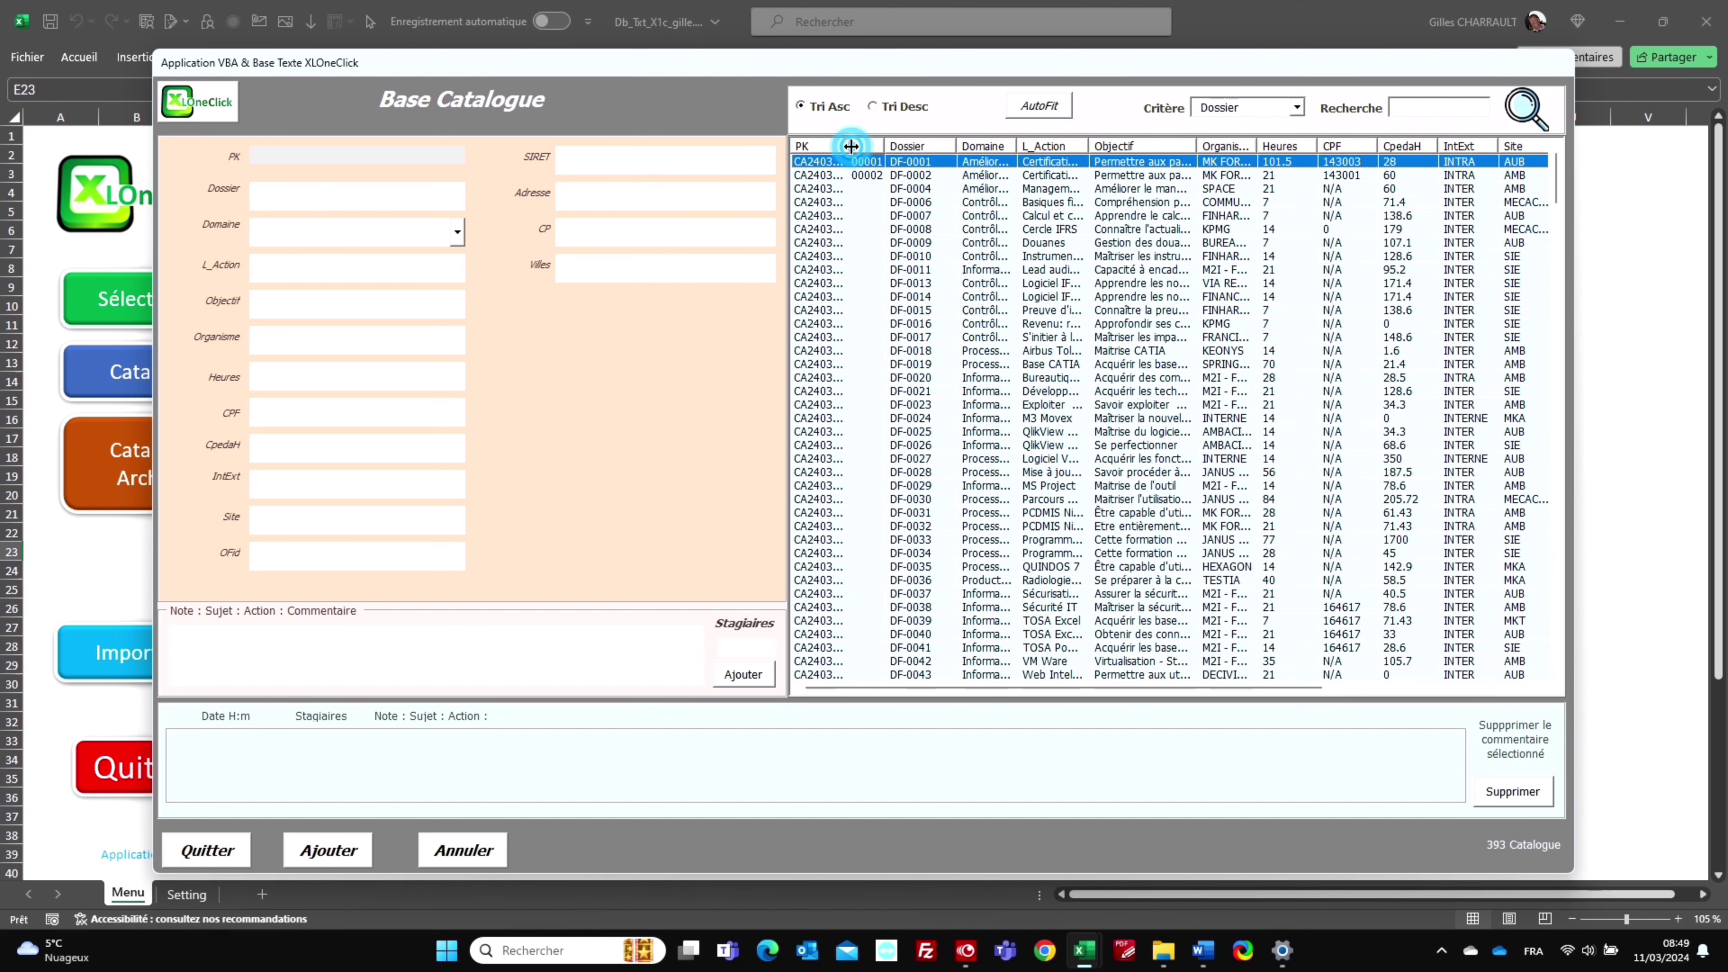
pyautogui.click(856, 203)
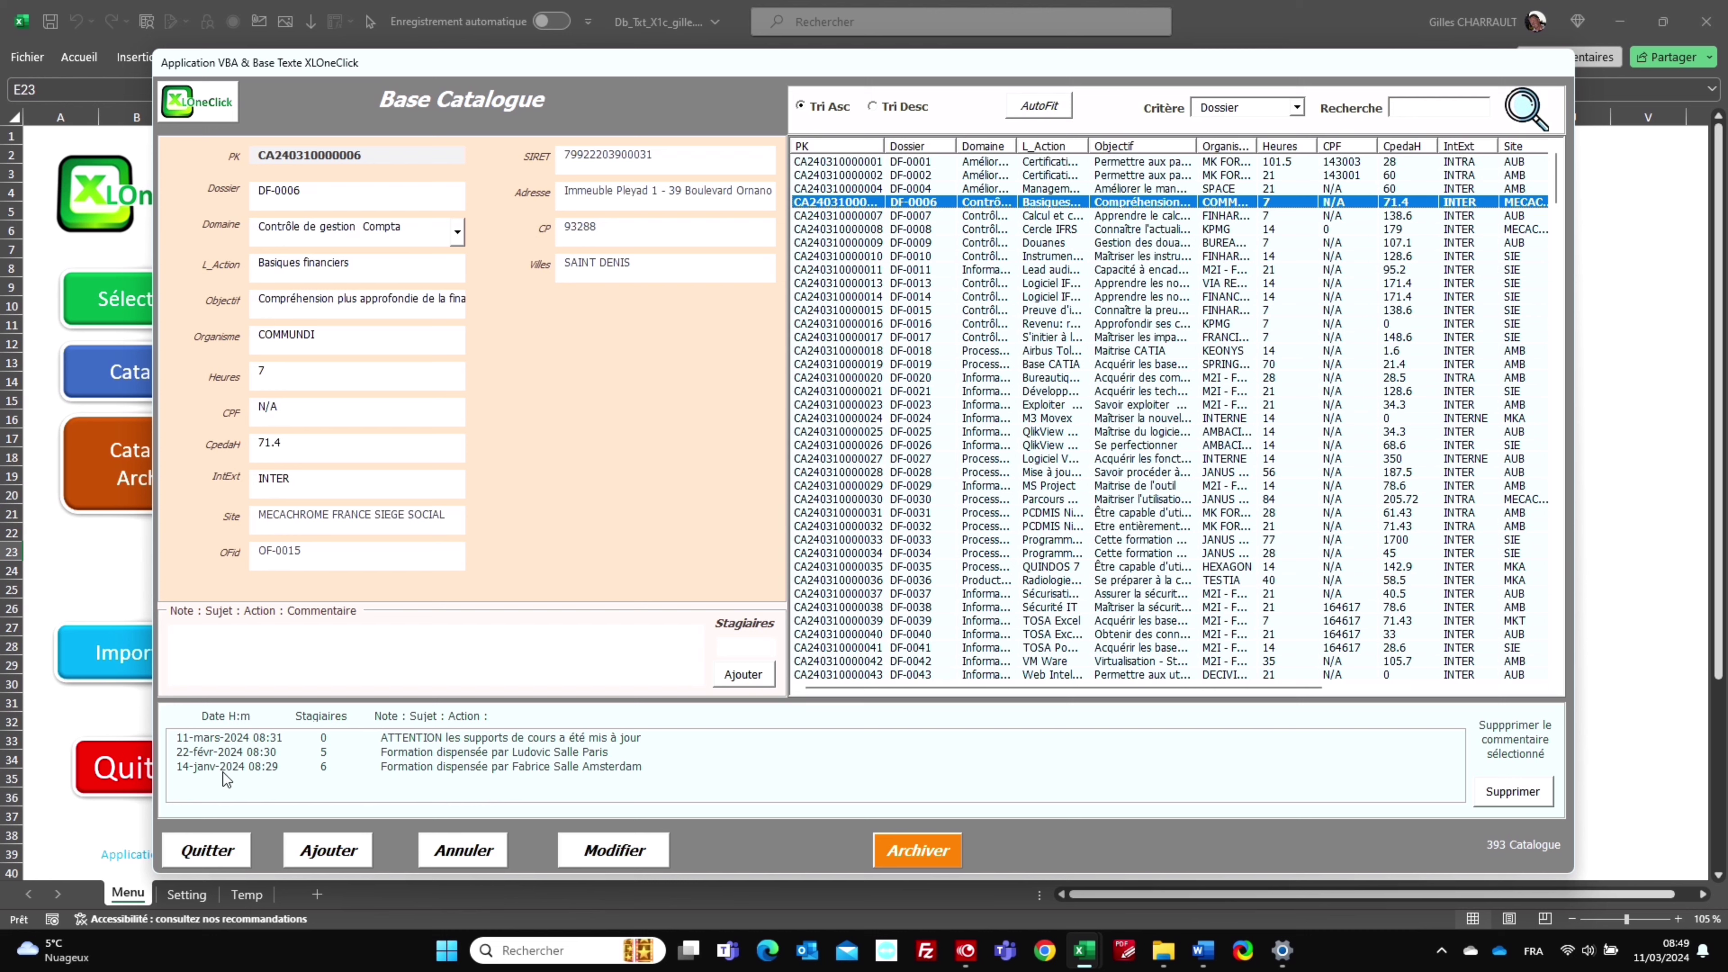
pyautogui.click(501, 769)
pyautogui.click(1518, 793)
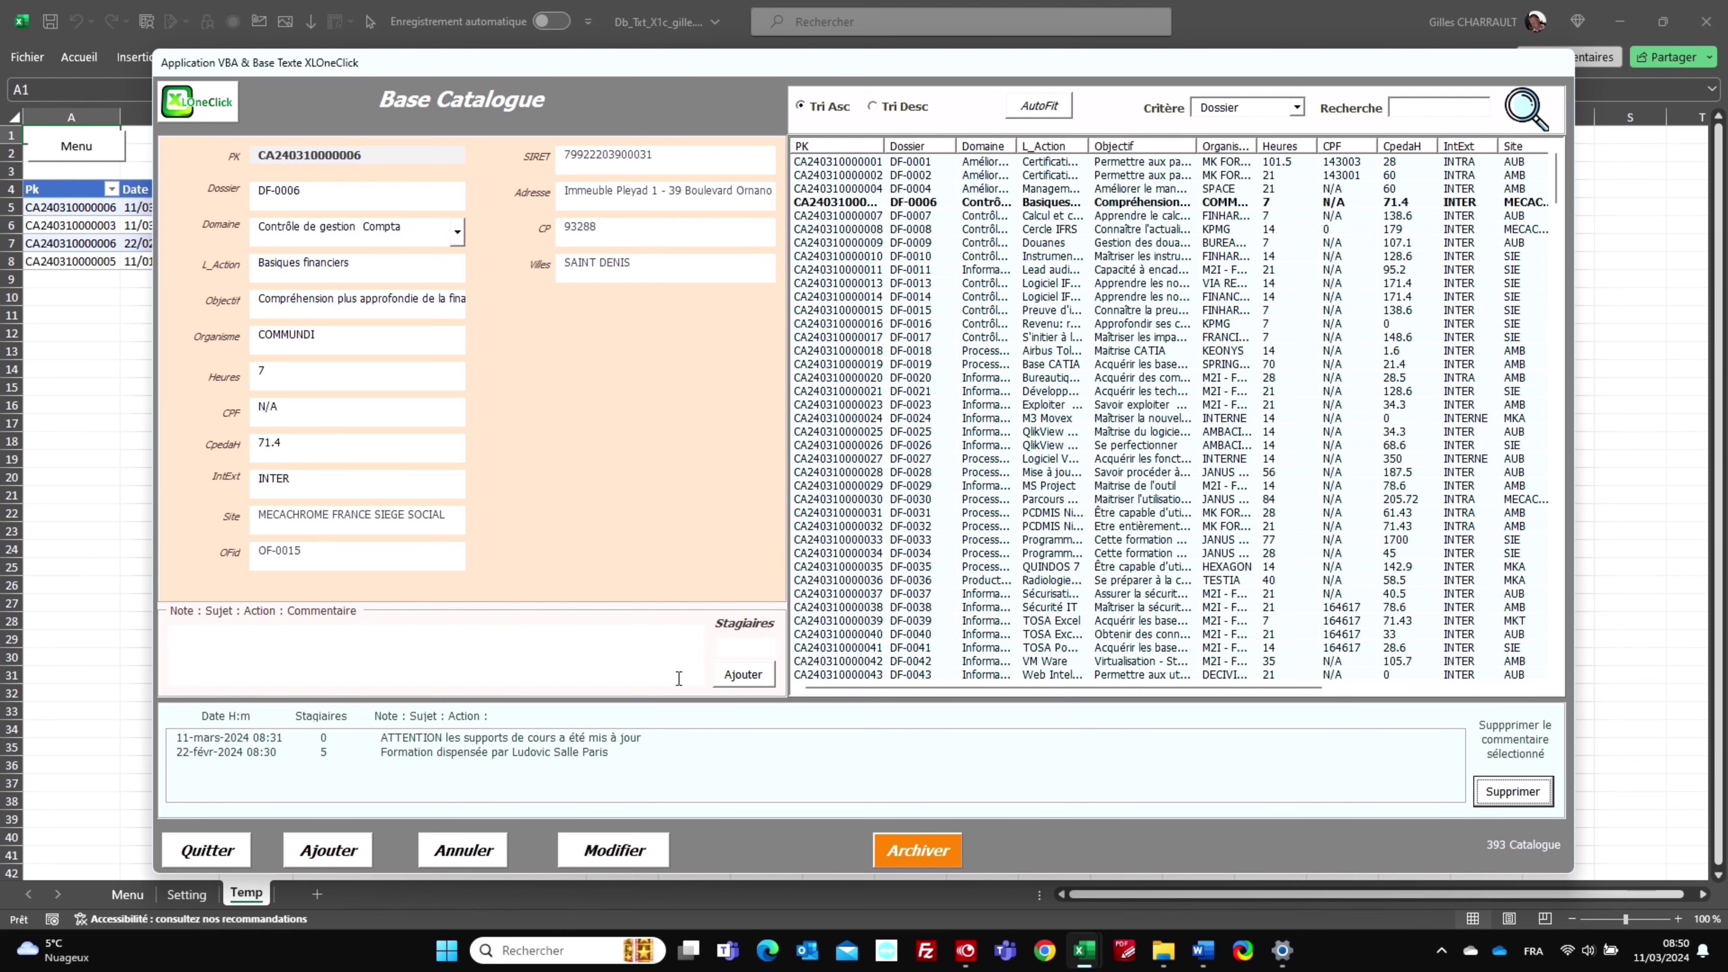
pyautogui.click(1037, 108)
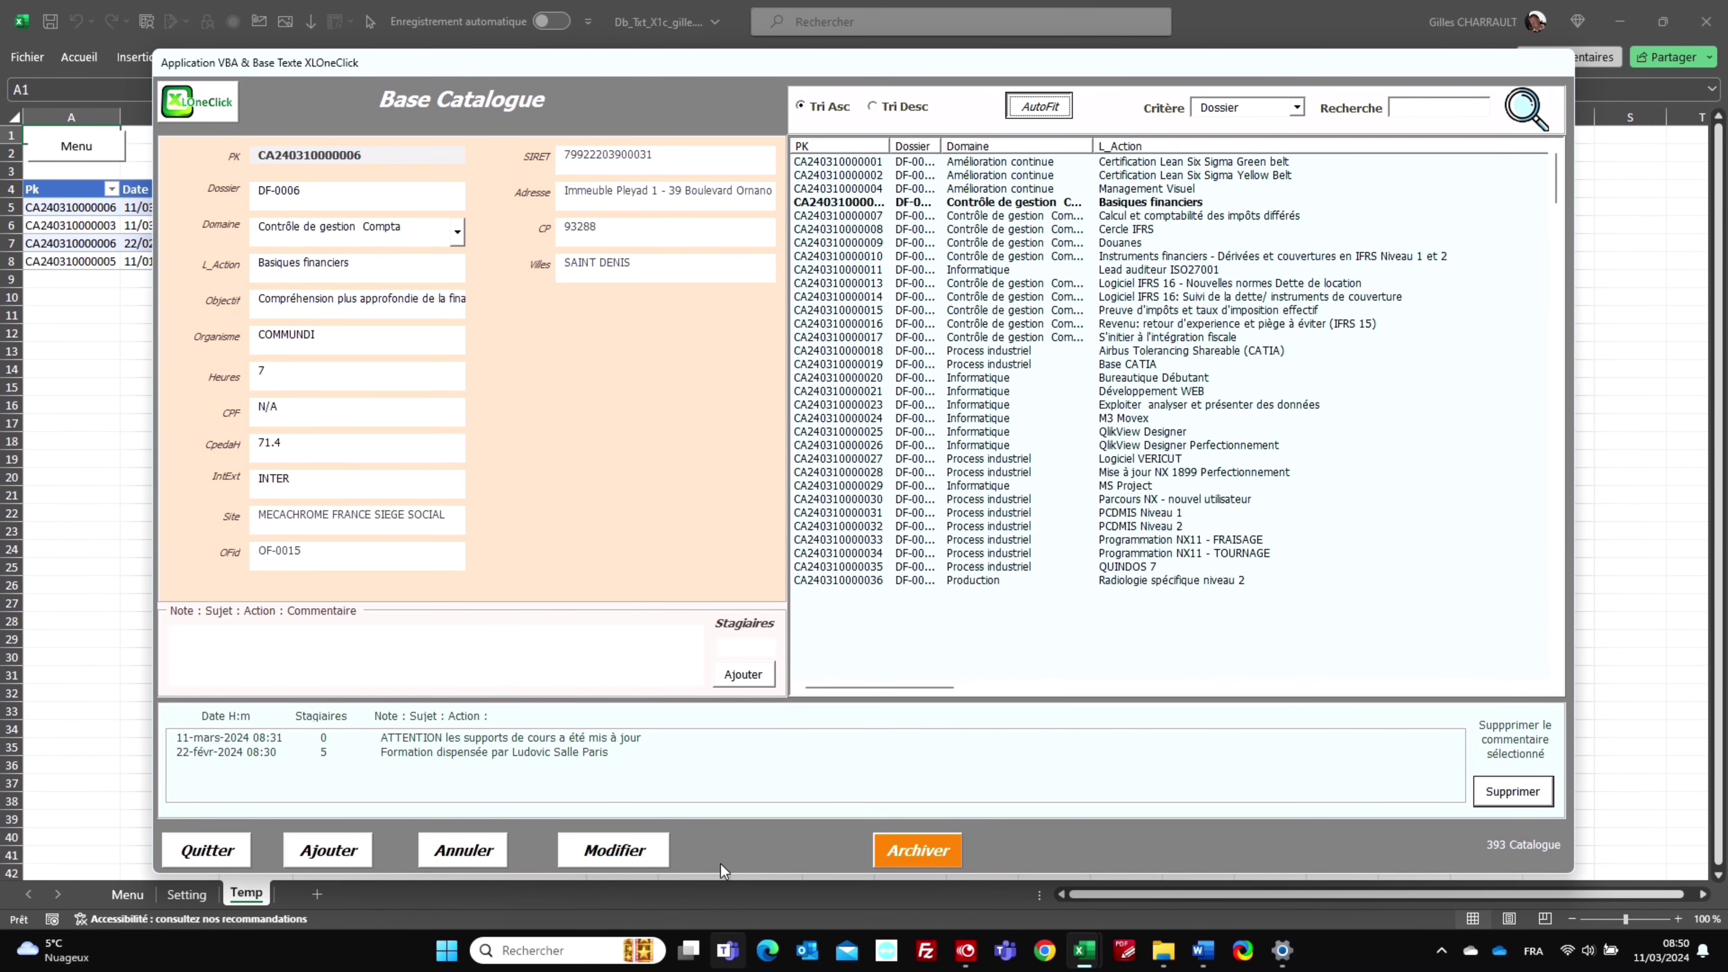
pyautogui.moveTo(874, 686)
pyautogui.mouseDown()
pyautogui.moveTo(1288, 687)
pyautogui.moveTo(765, 700)
pyautogui.mouseUp()
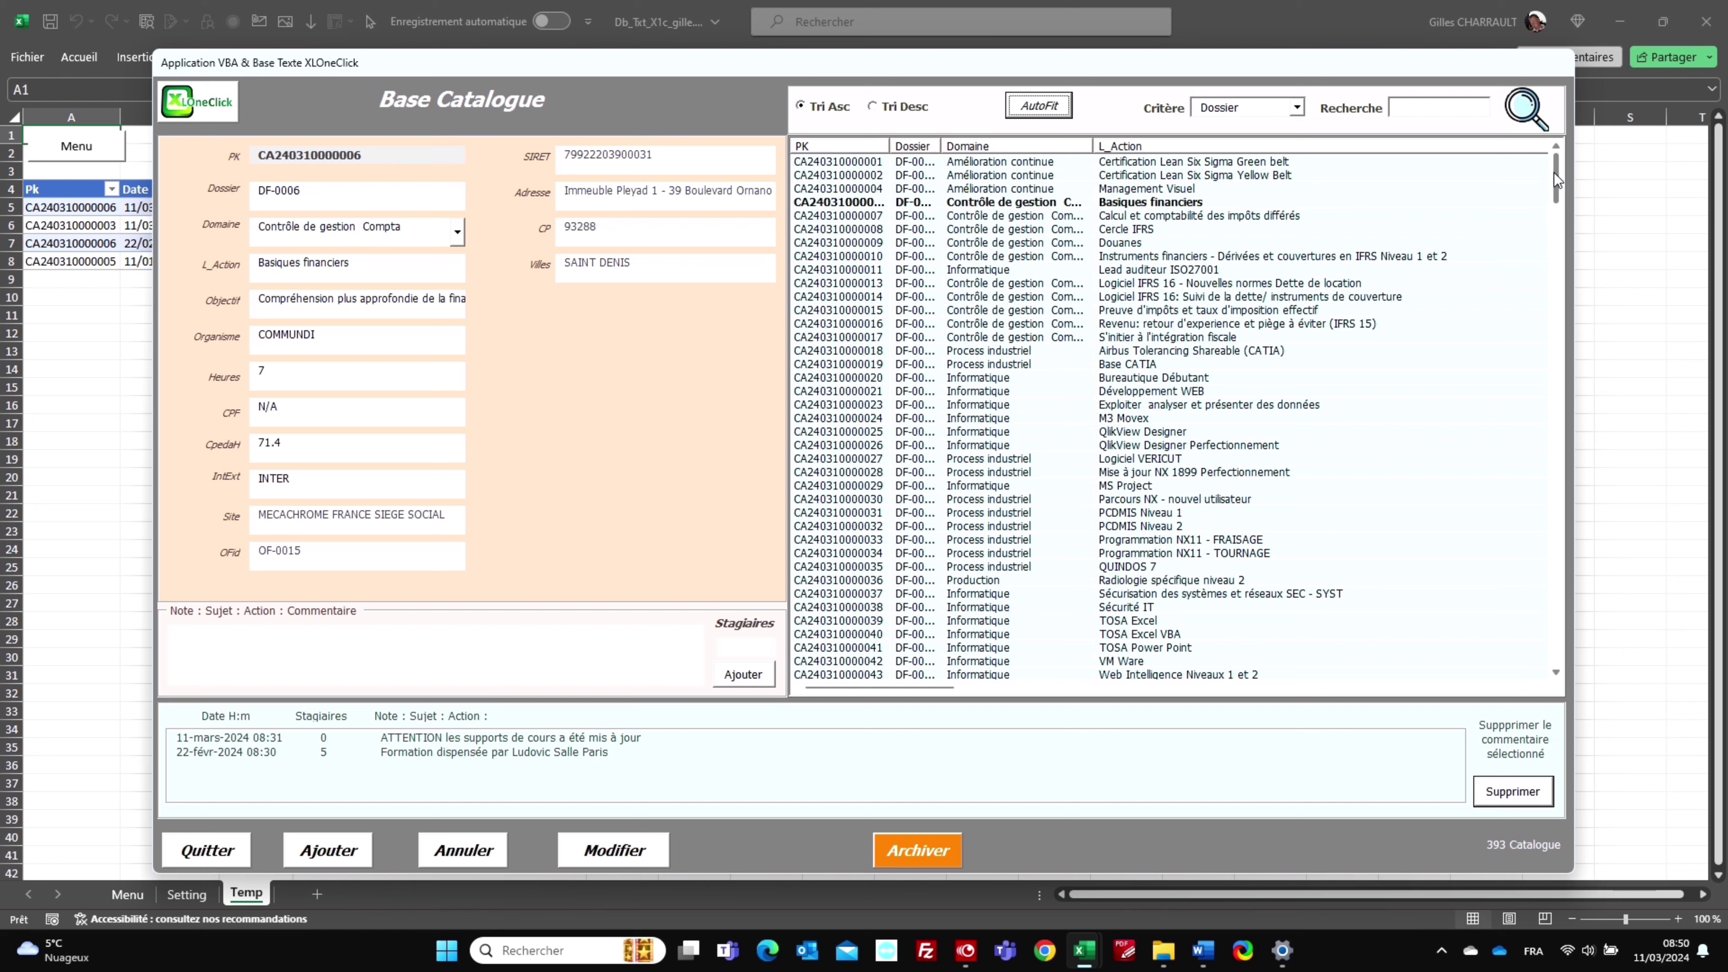
pyautogui.moveTo(1557, 180); pyautogui.dragTo(1559, 695)
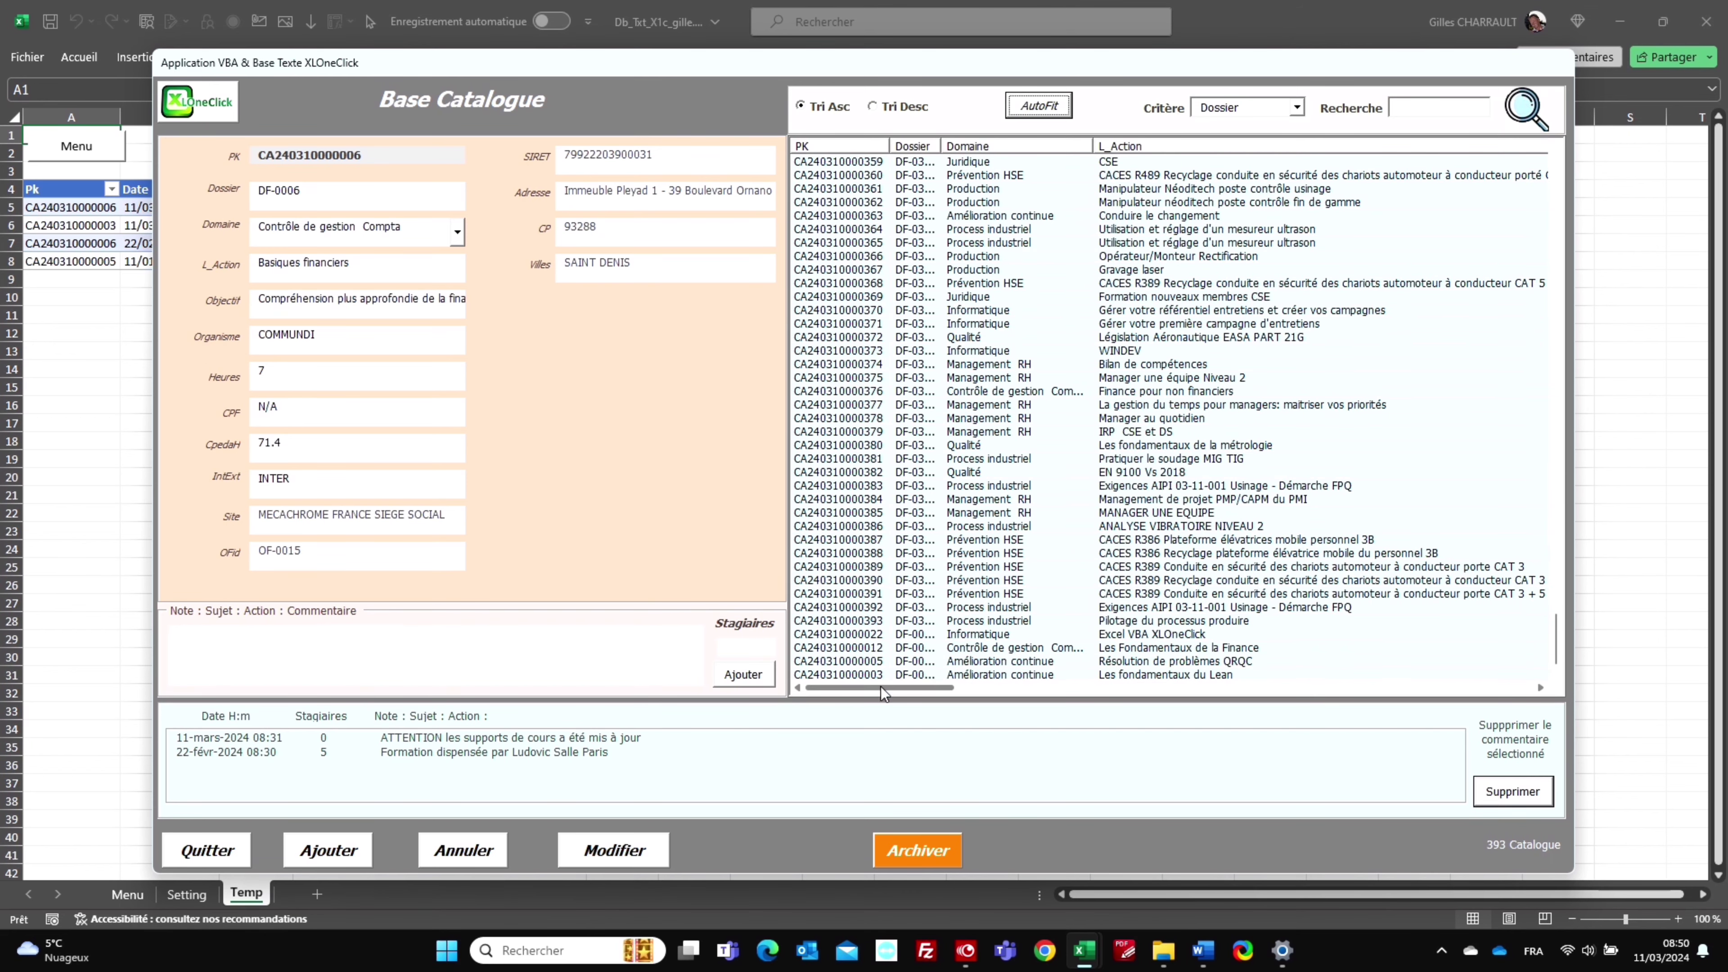
pyautogui.moveTo(1557, 637); pyautogui.dragTo(1540, 136)
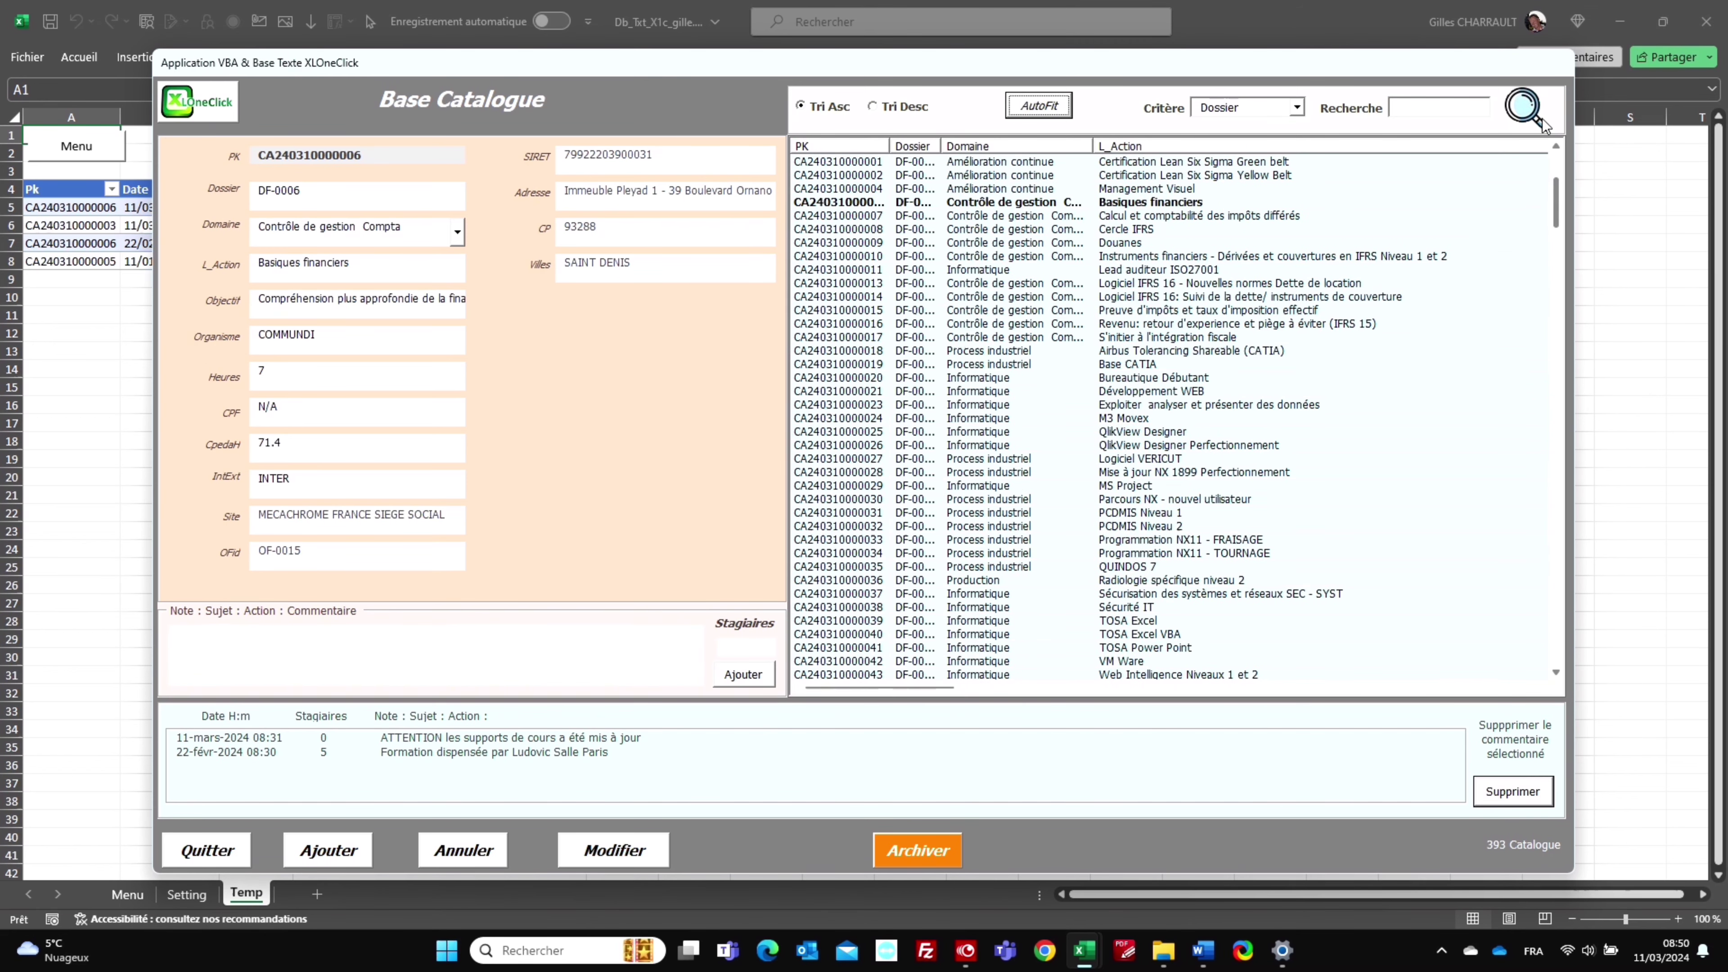
pyautogui.click(823, 144)
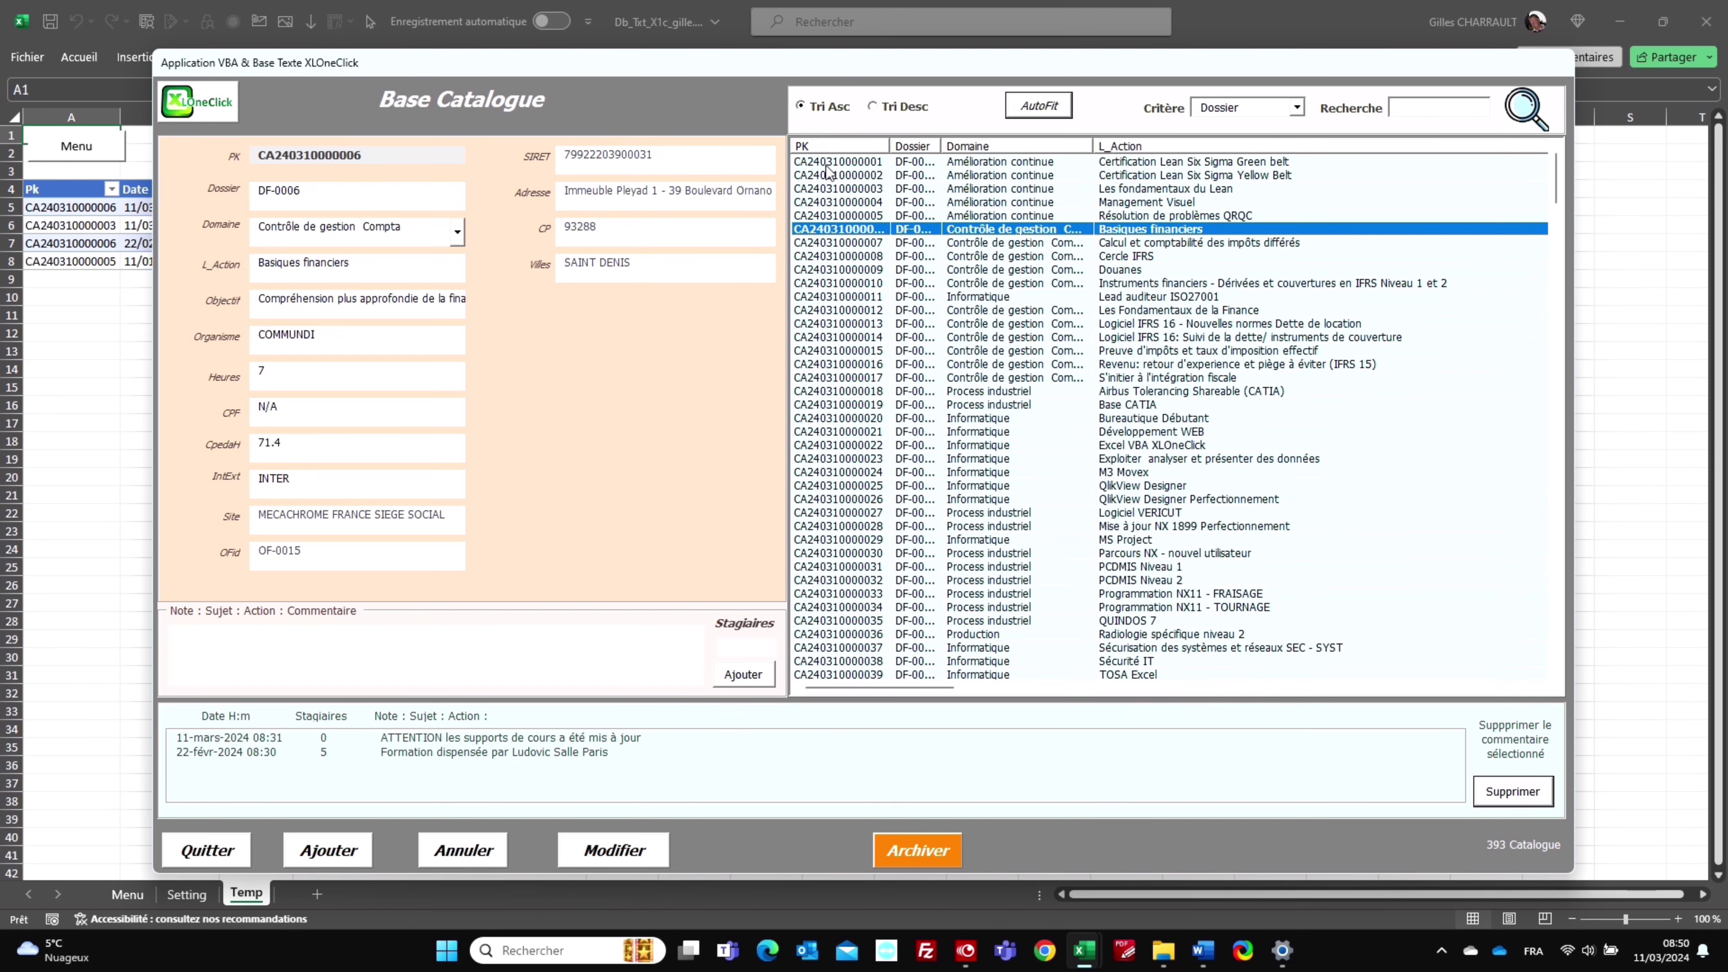
pyautogui.click(847, 202)
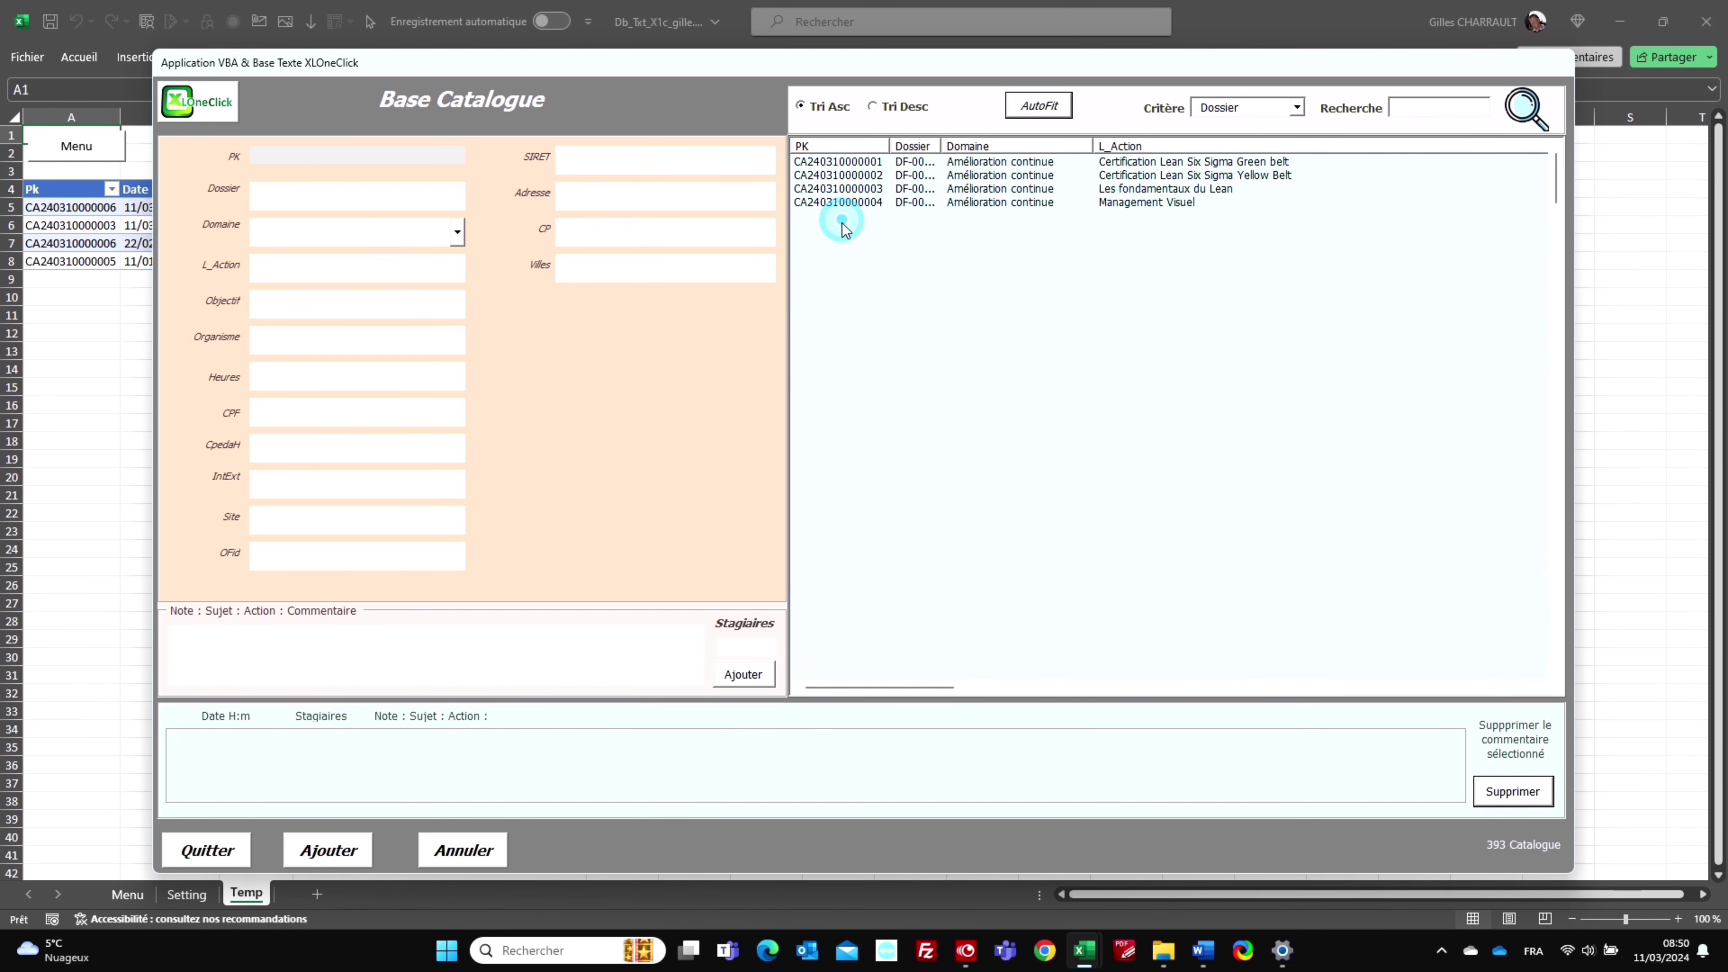
pyautogui.click(846, 194)
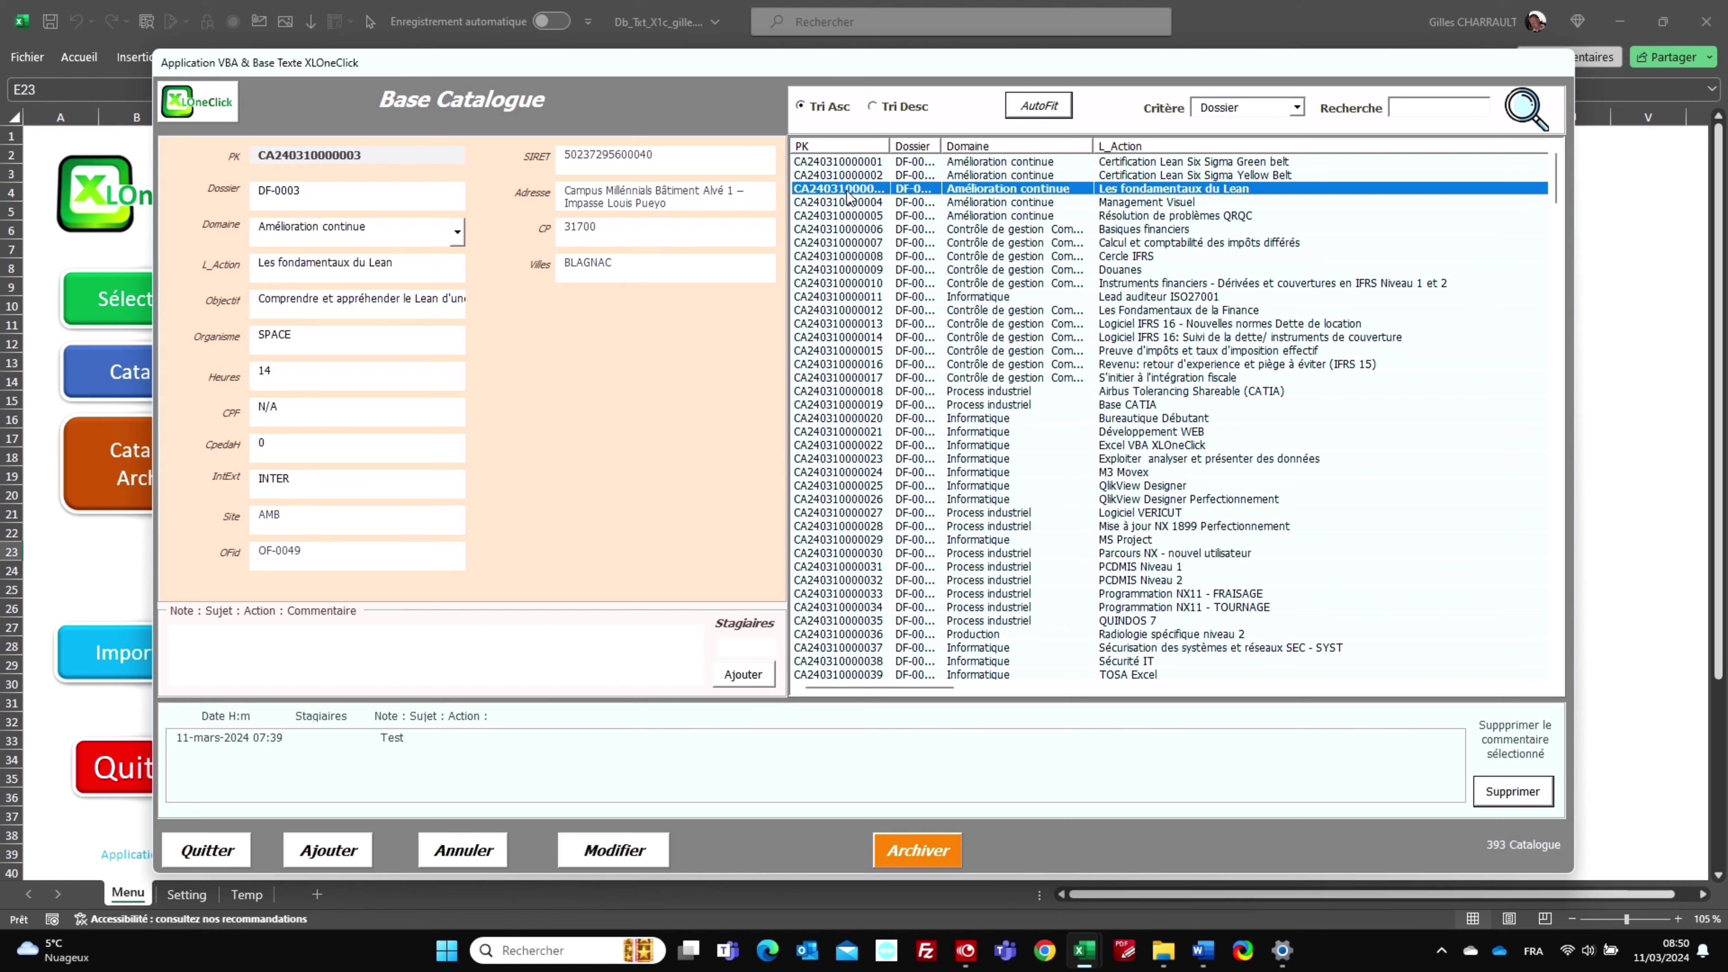
# - Quit Base Catalogue, browse the imported catalogue rows on the Temp sheet, and return to Menu
pyautogui.click(207, 851)
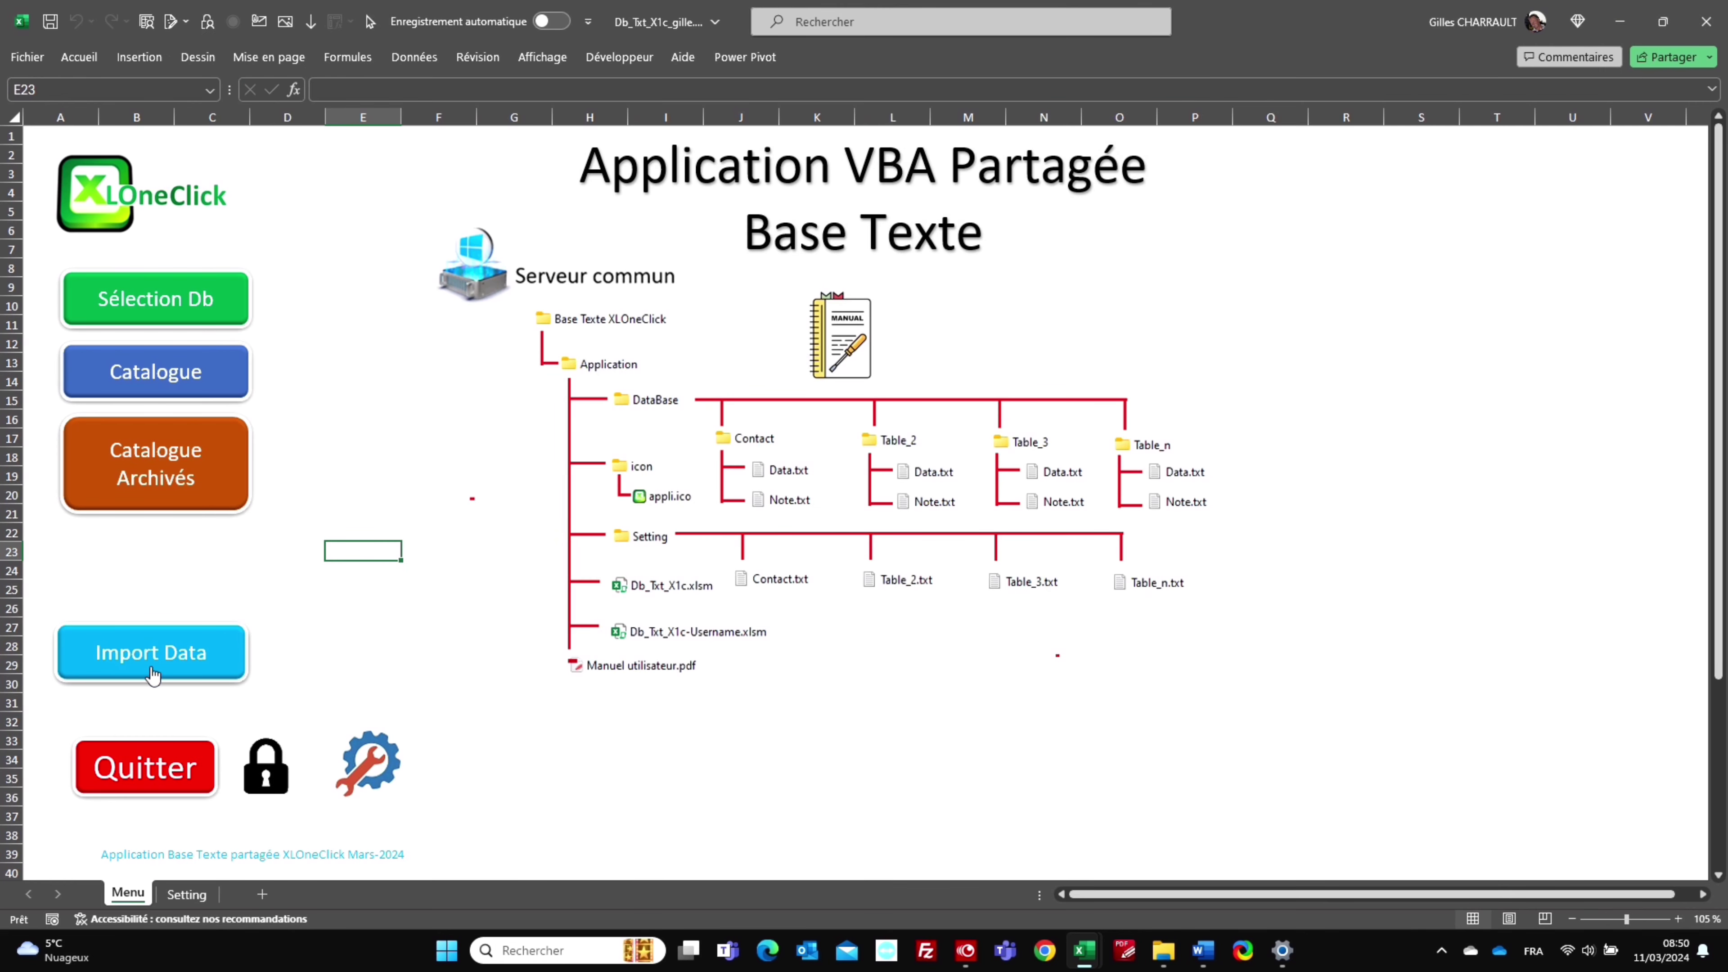
pyautogui.click(154, 656)
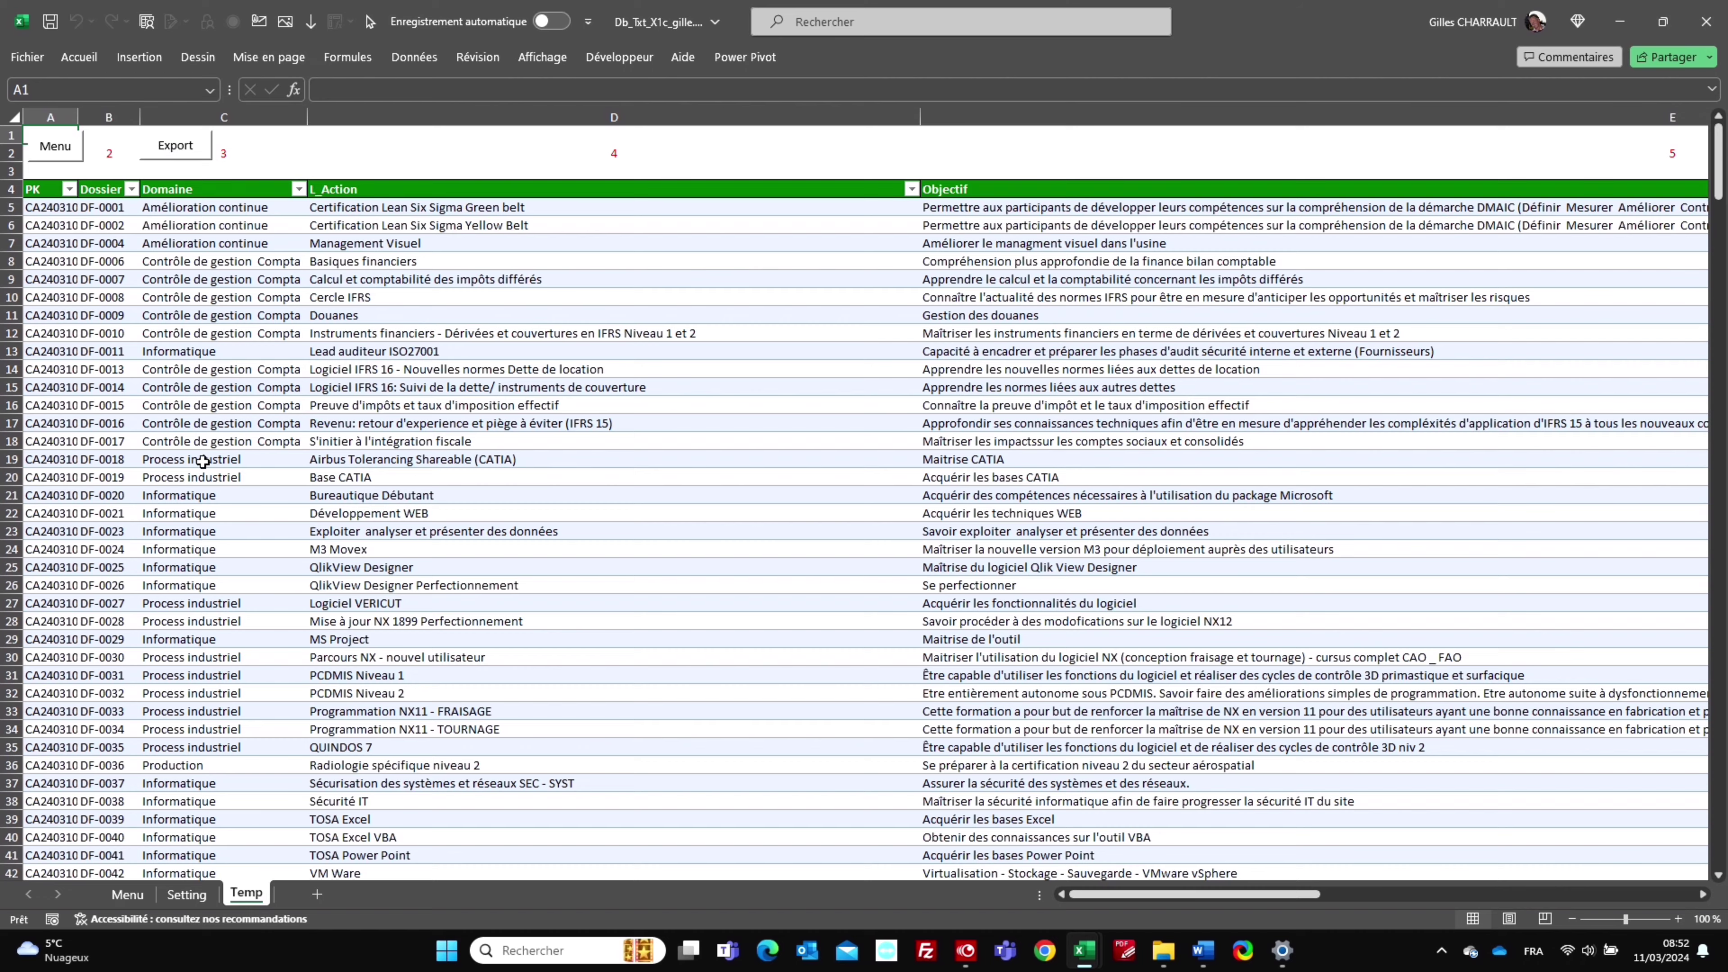
pyautogui.scroll(-3, 265, 502)
pyautogui.scroll(-3, 267, 505)
pyautogui.scroll(-3, 268, 505)
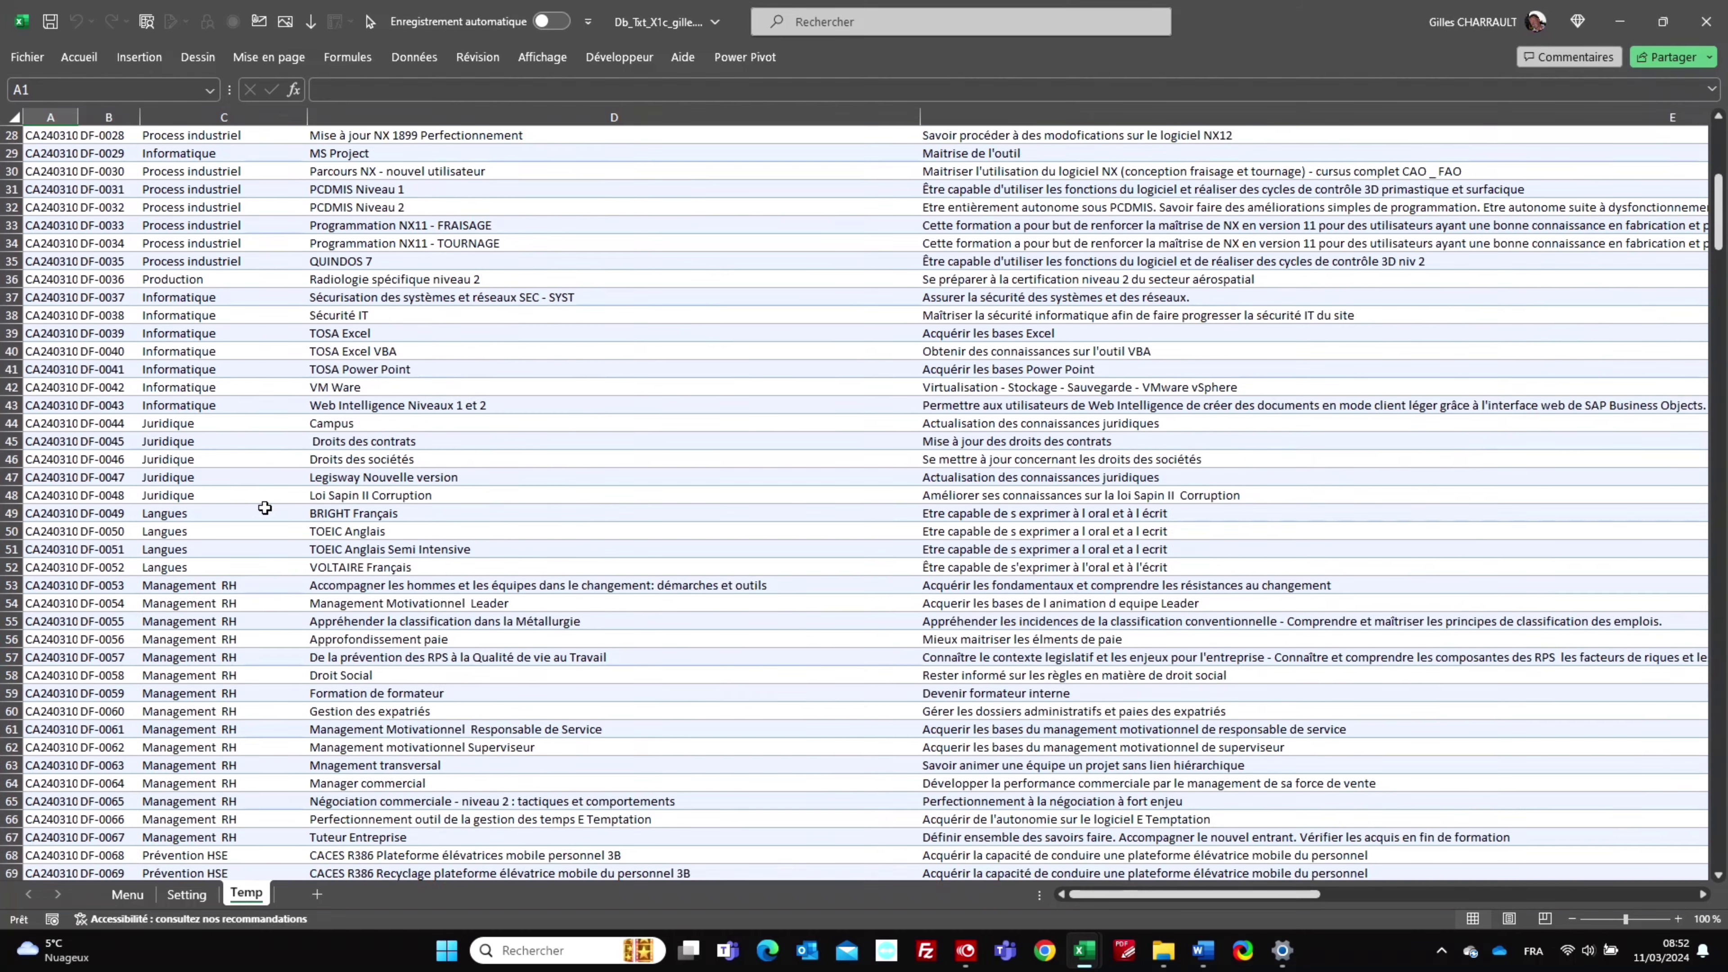
pyautogui.scroll(-7, 267, 506)
pyautogui.scroll(-5, 266, 506)
pyautogui.scroll(-3, 265, 507)
pyautogui.scroll(-4, 265, 507)
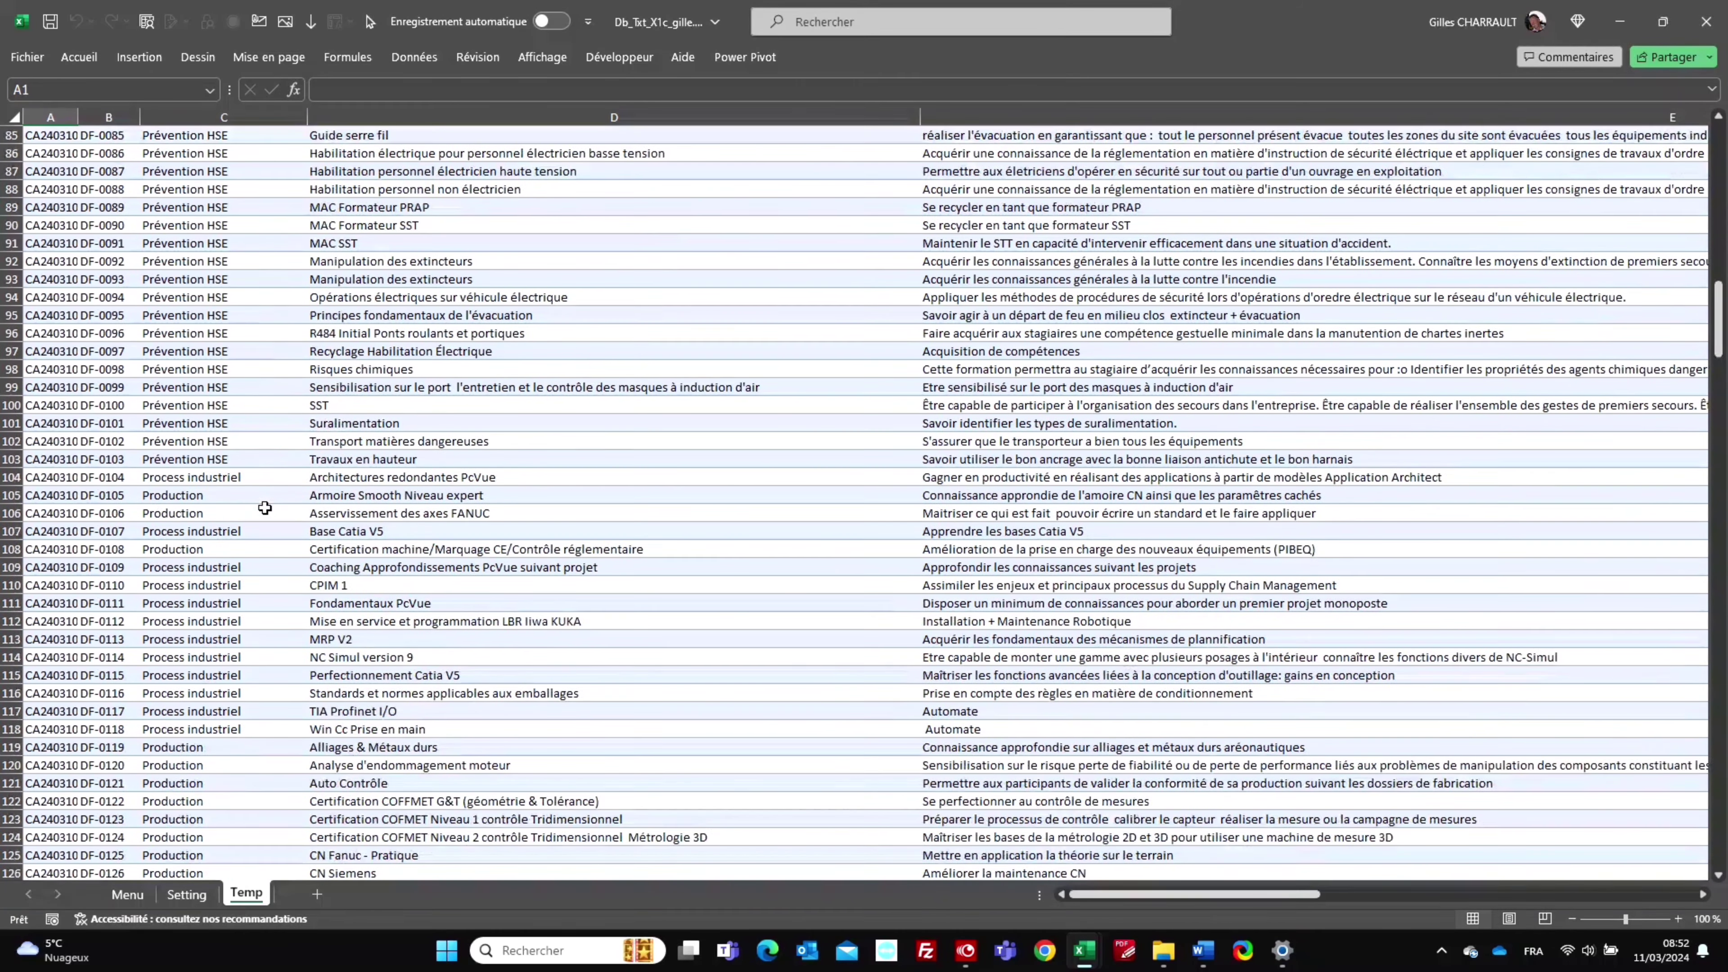
pyautogui.scroll(5, 264, 507)
pyautogui.scroll(7, 265, 508)
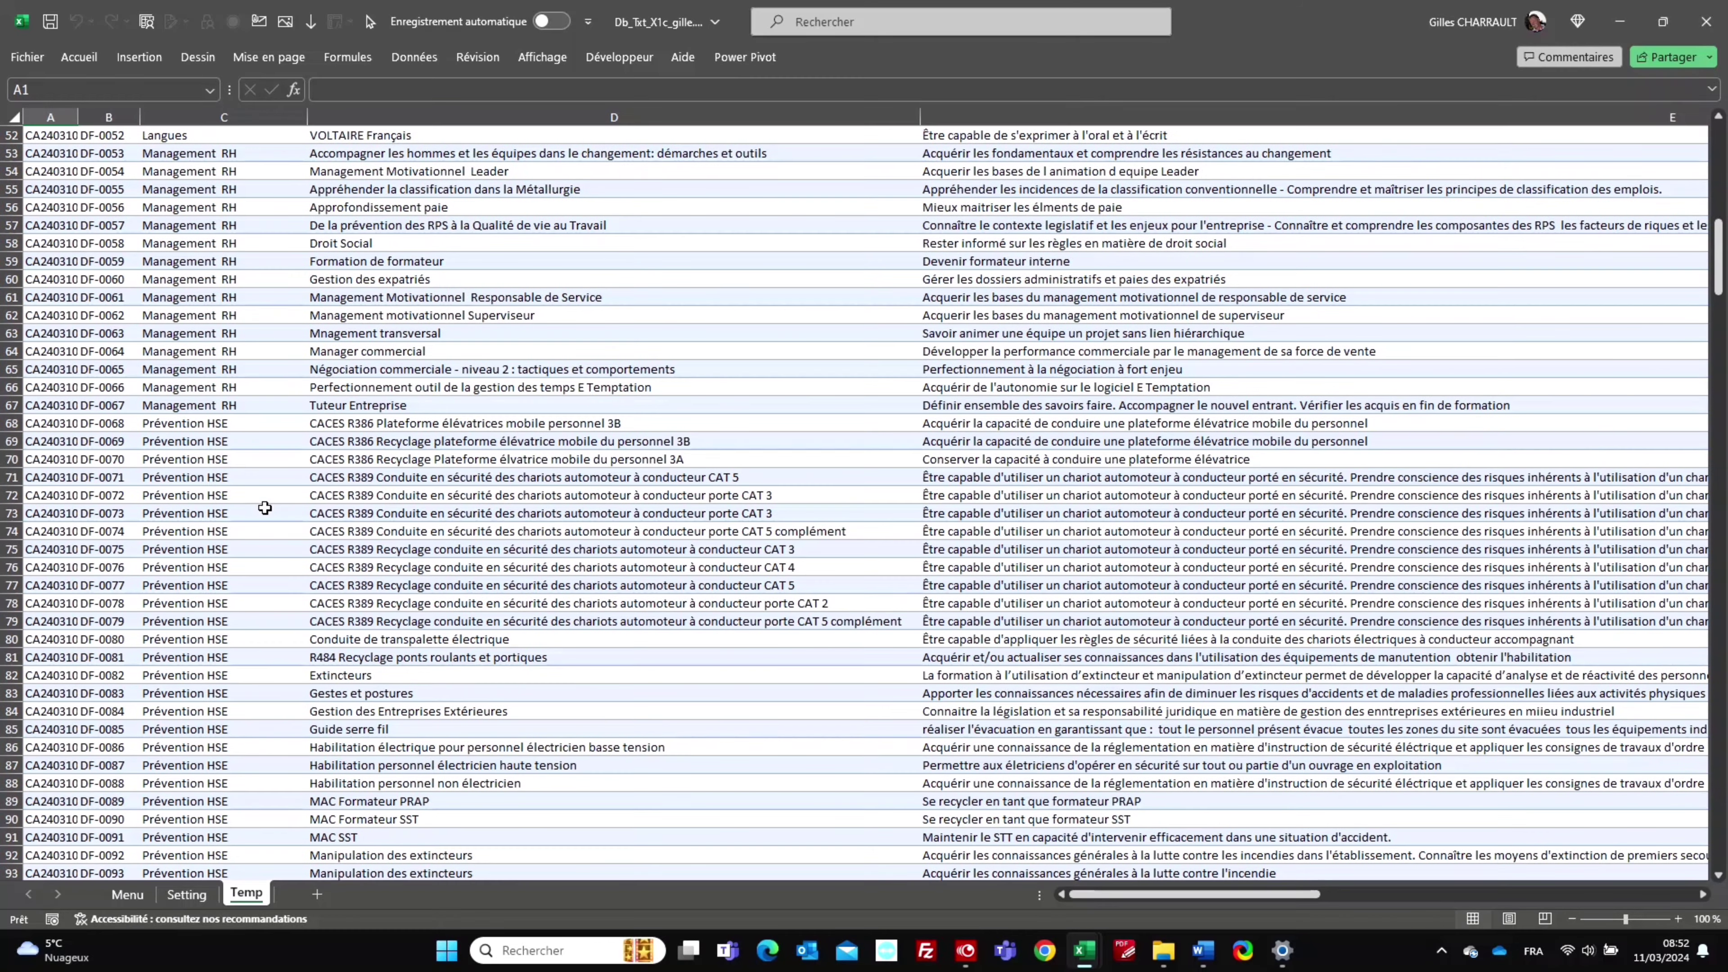
pyautogui.scroll(6, 264, 507)
pyautogui.scroll(6, 263, 507)
pyautogui.scroll(4, 262, 506)
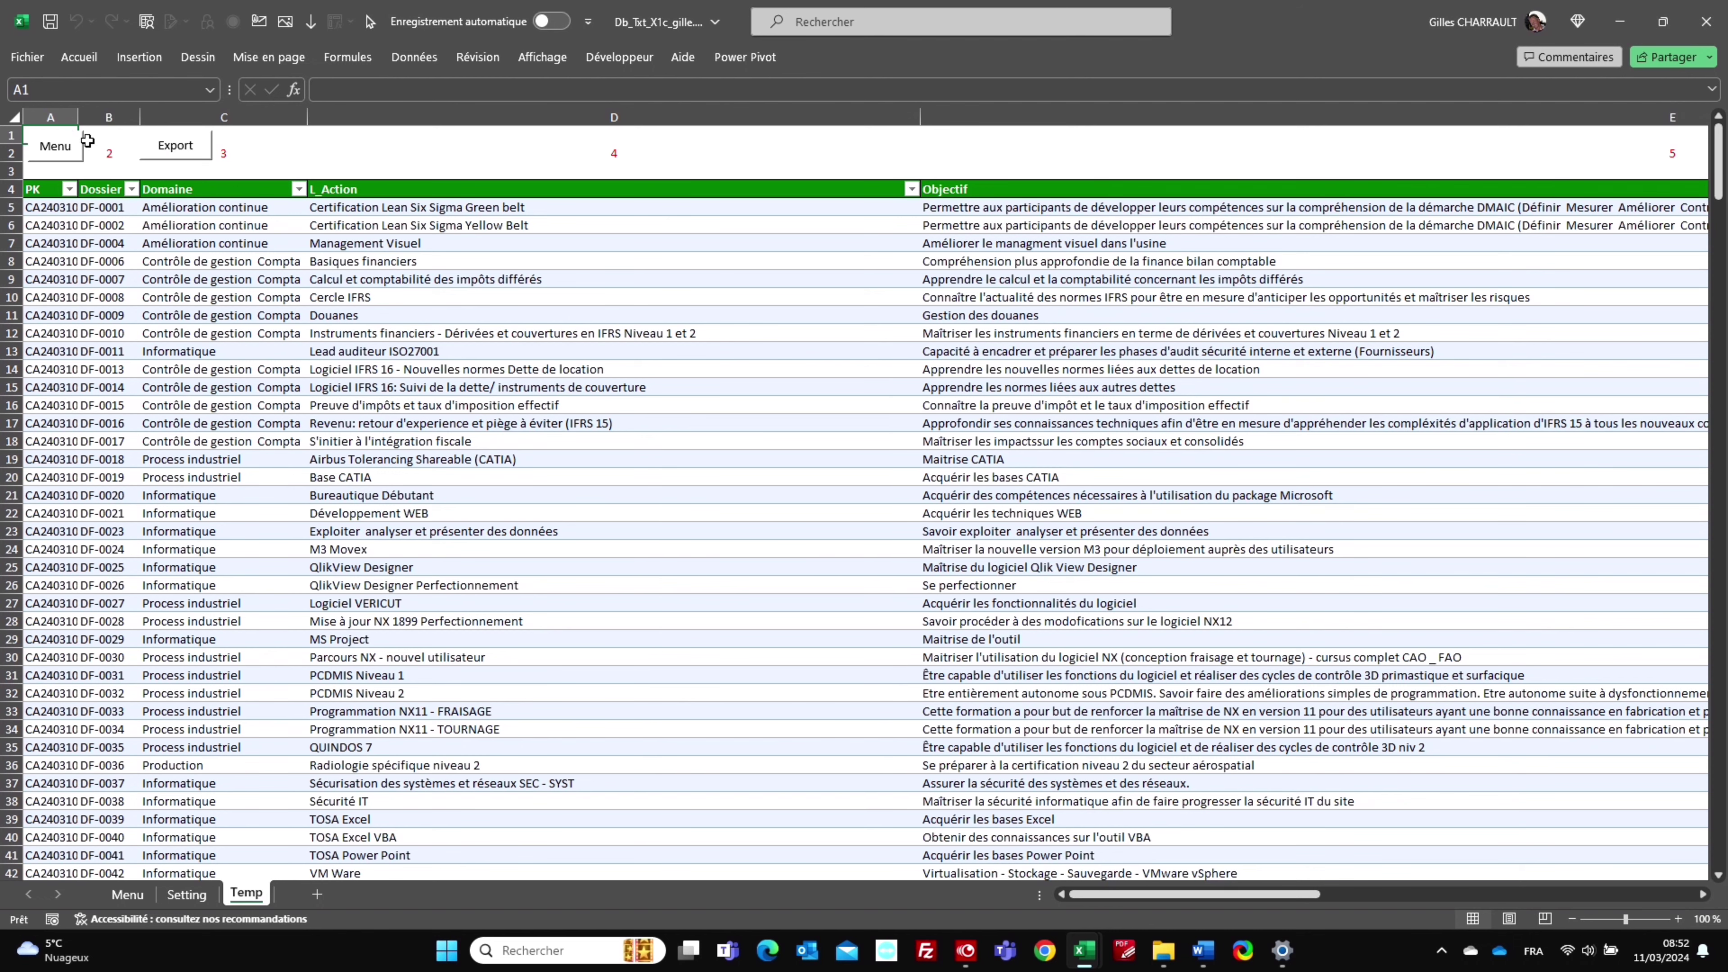
pyautogui.click(55, 145)
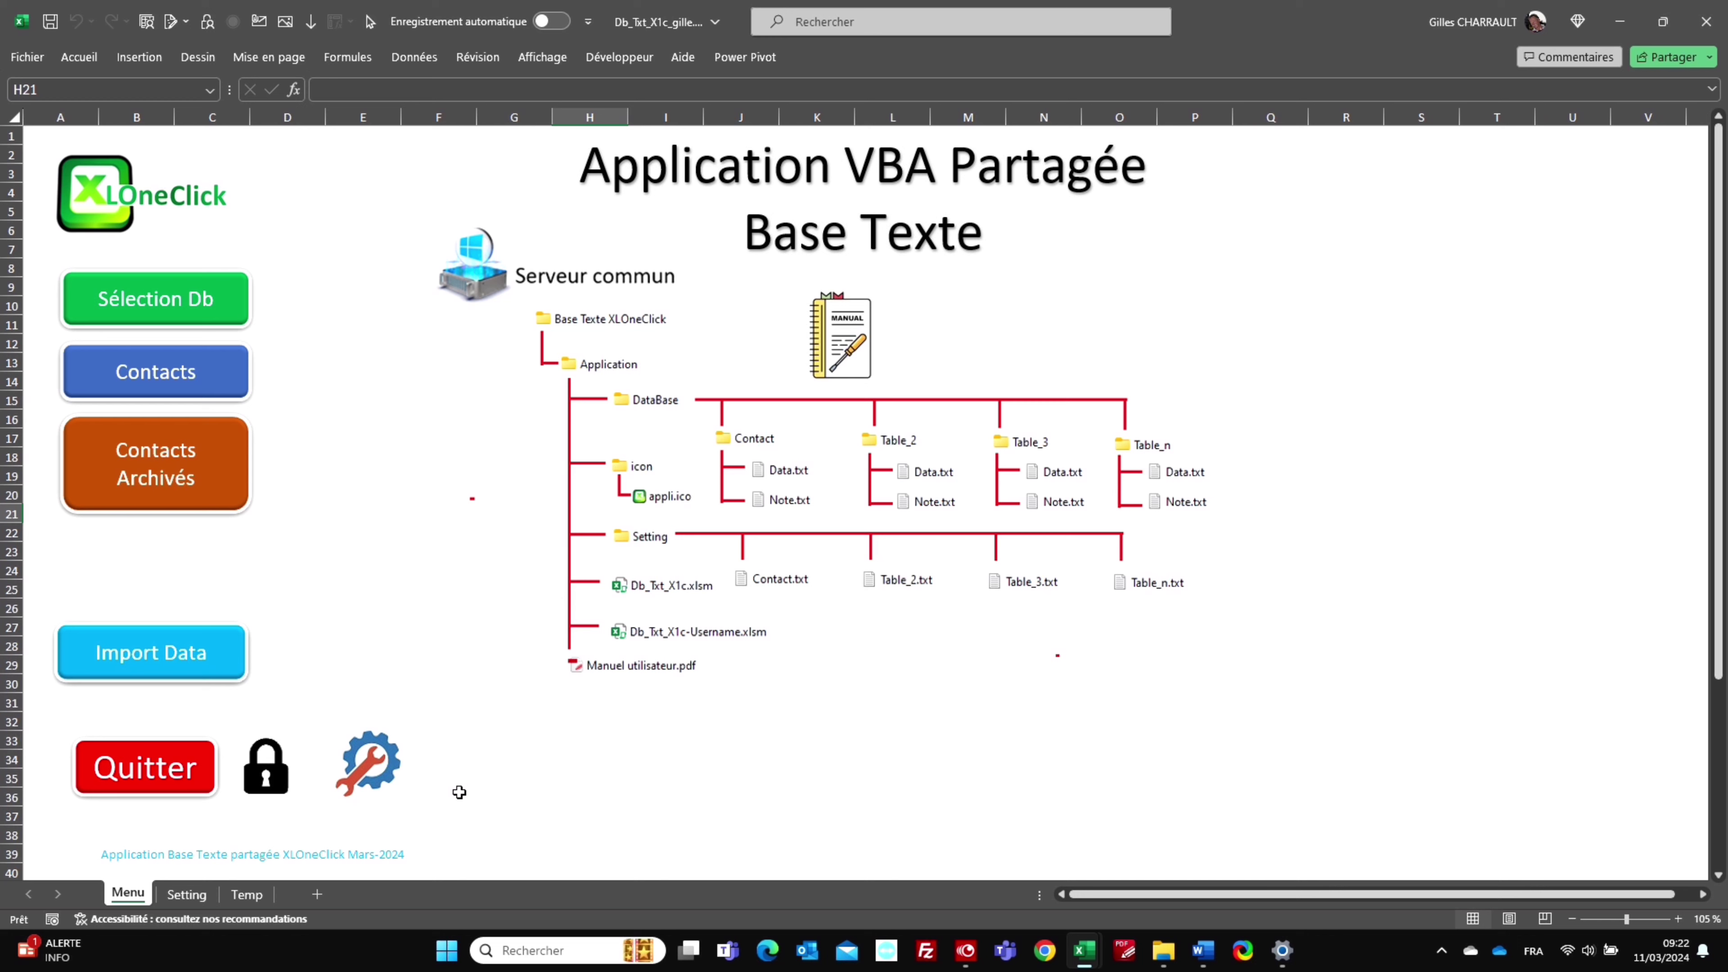
# - Unprotect the Menu sheet by entering the sheet password
pyautogui.click(257, 793)
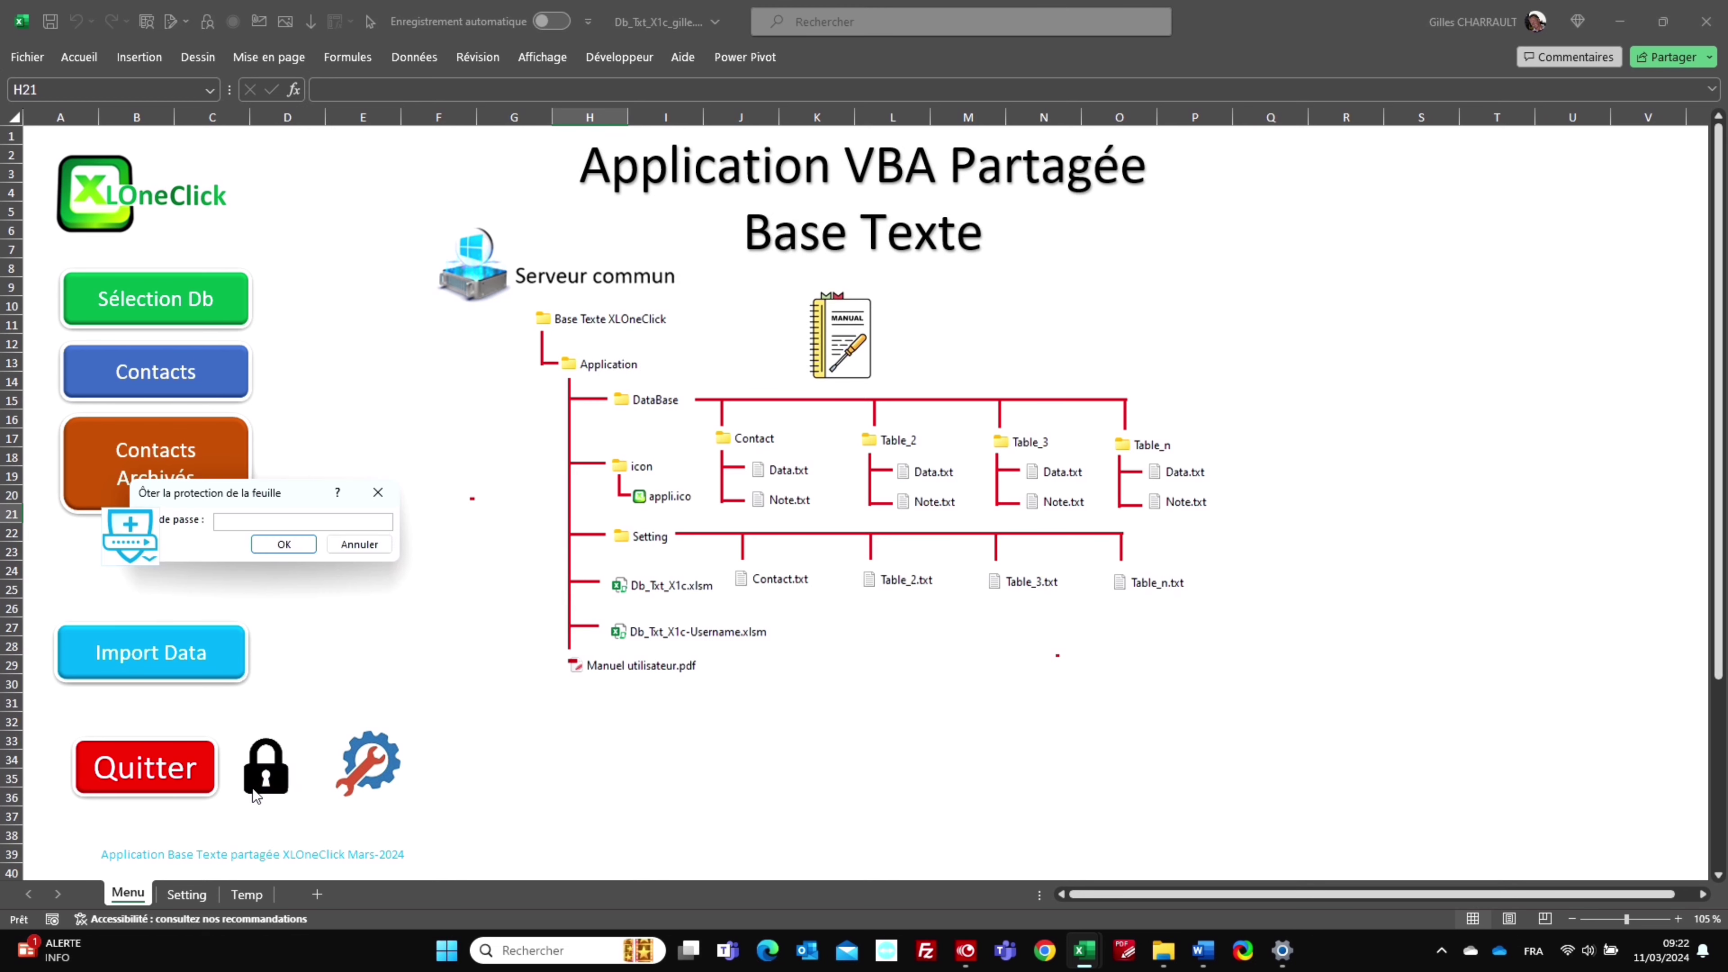
pyautogui.write('•••')
pyautogui.write('••')
pyautogui.click(283, 545)
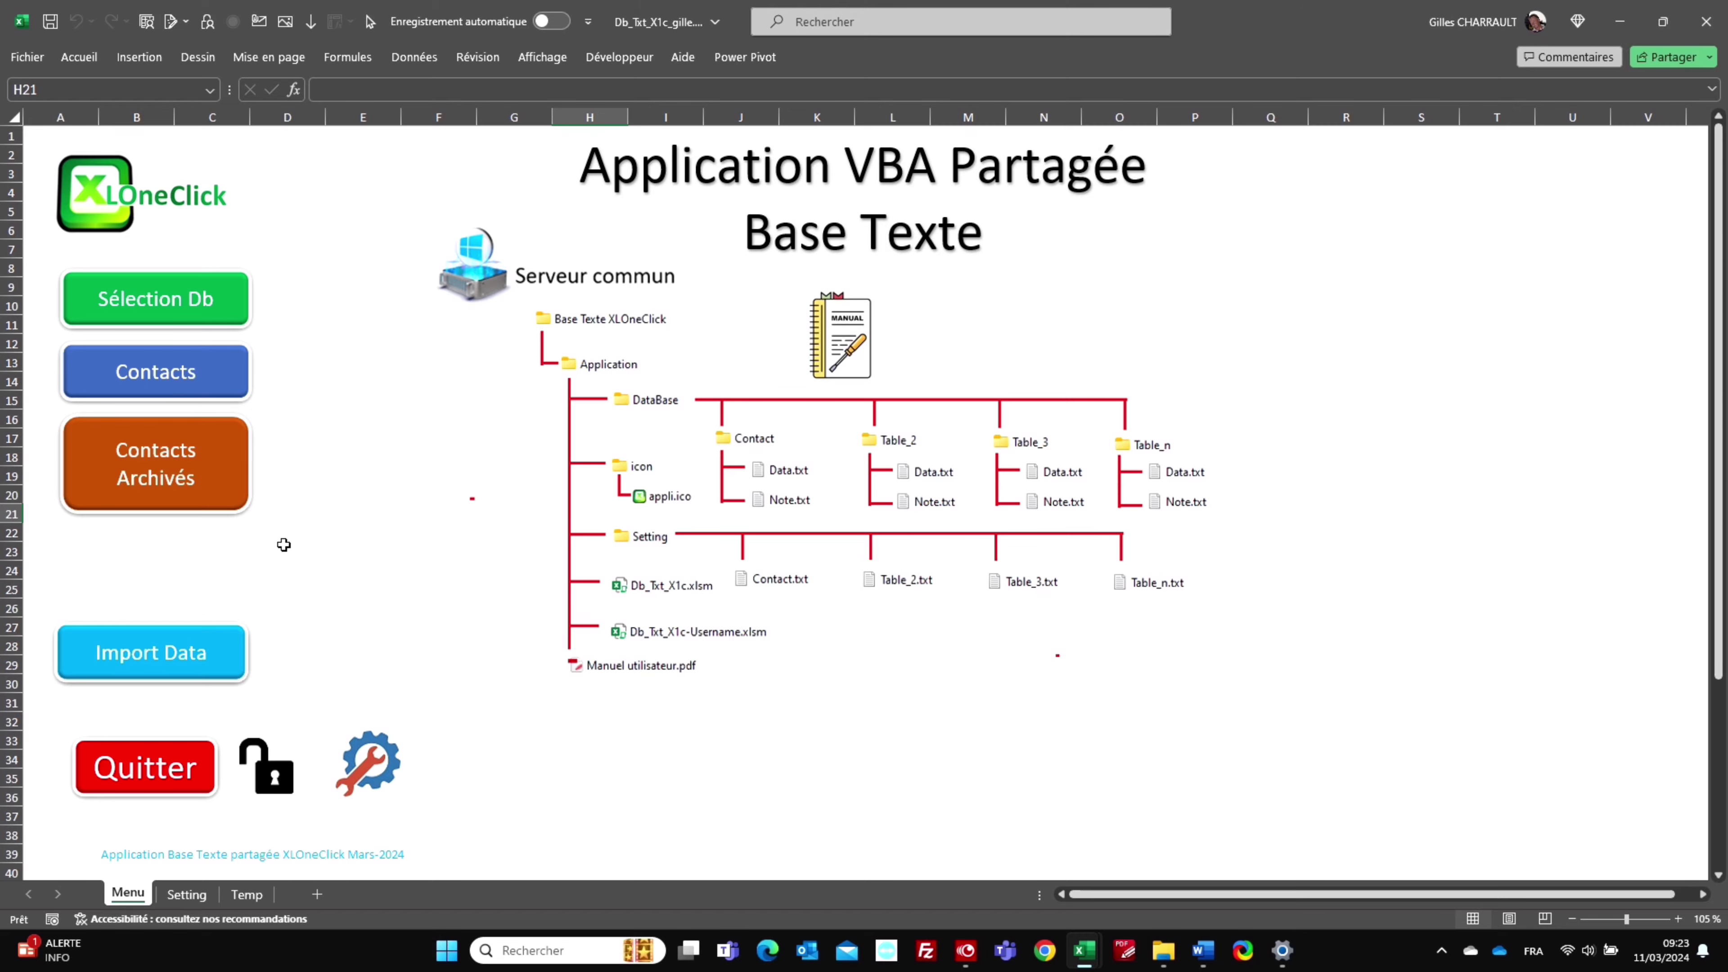
pyautogui.moveTo(1082, 950)
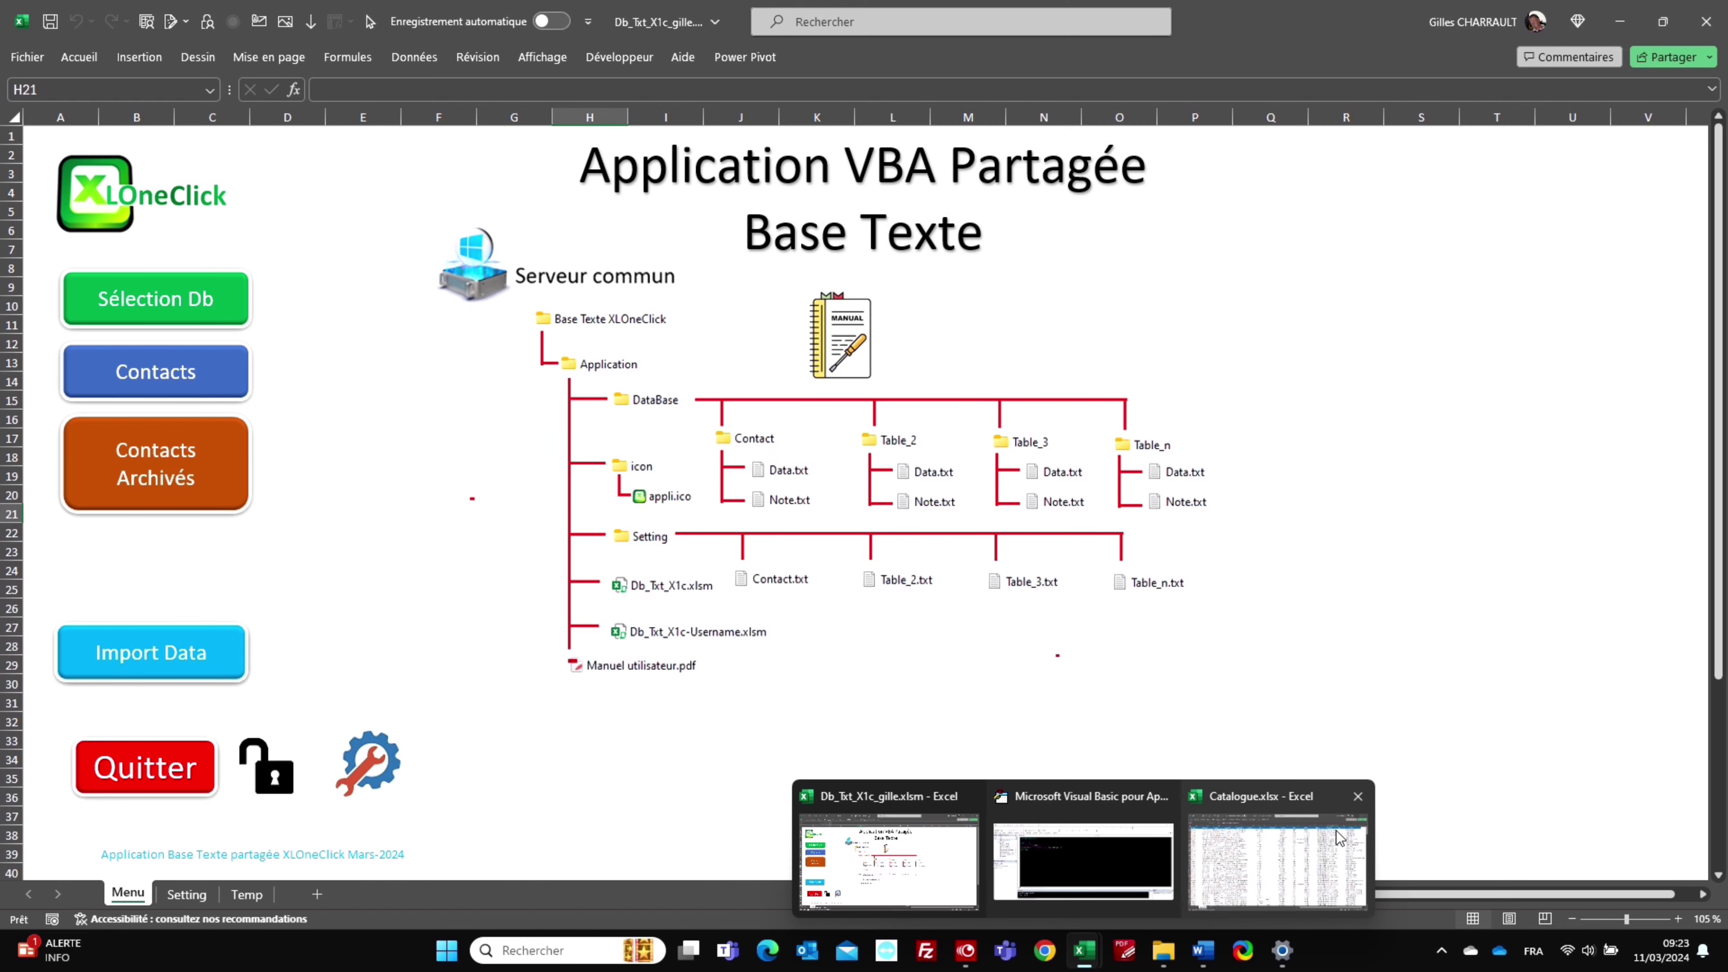
# - Look over the Catalogue workbook, then open the application's Setting sheet
pyautogui.click(1319, 855)
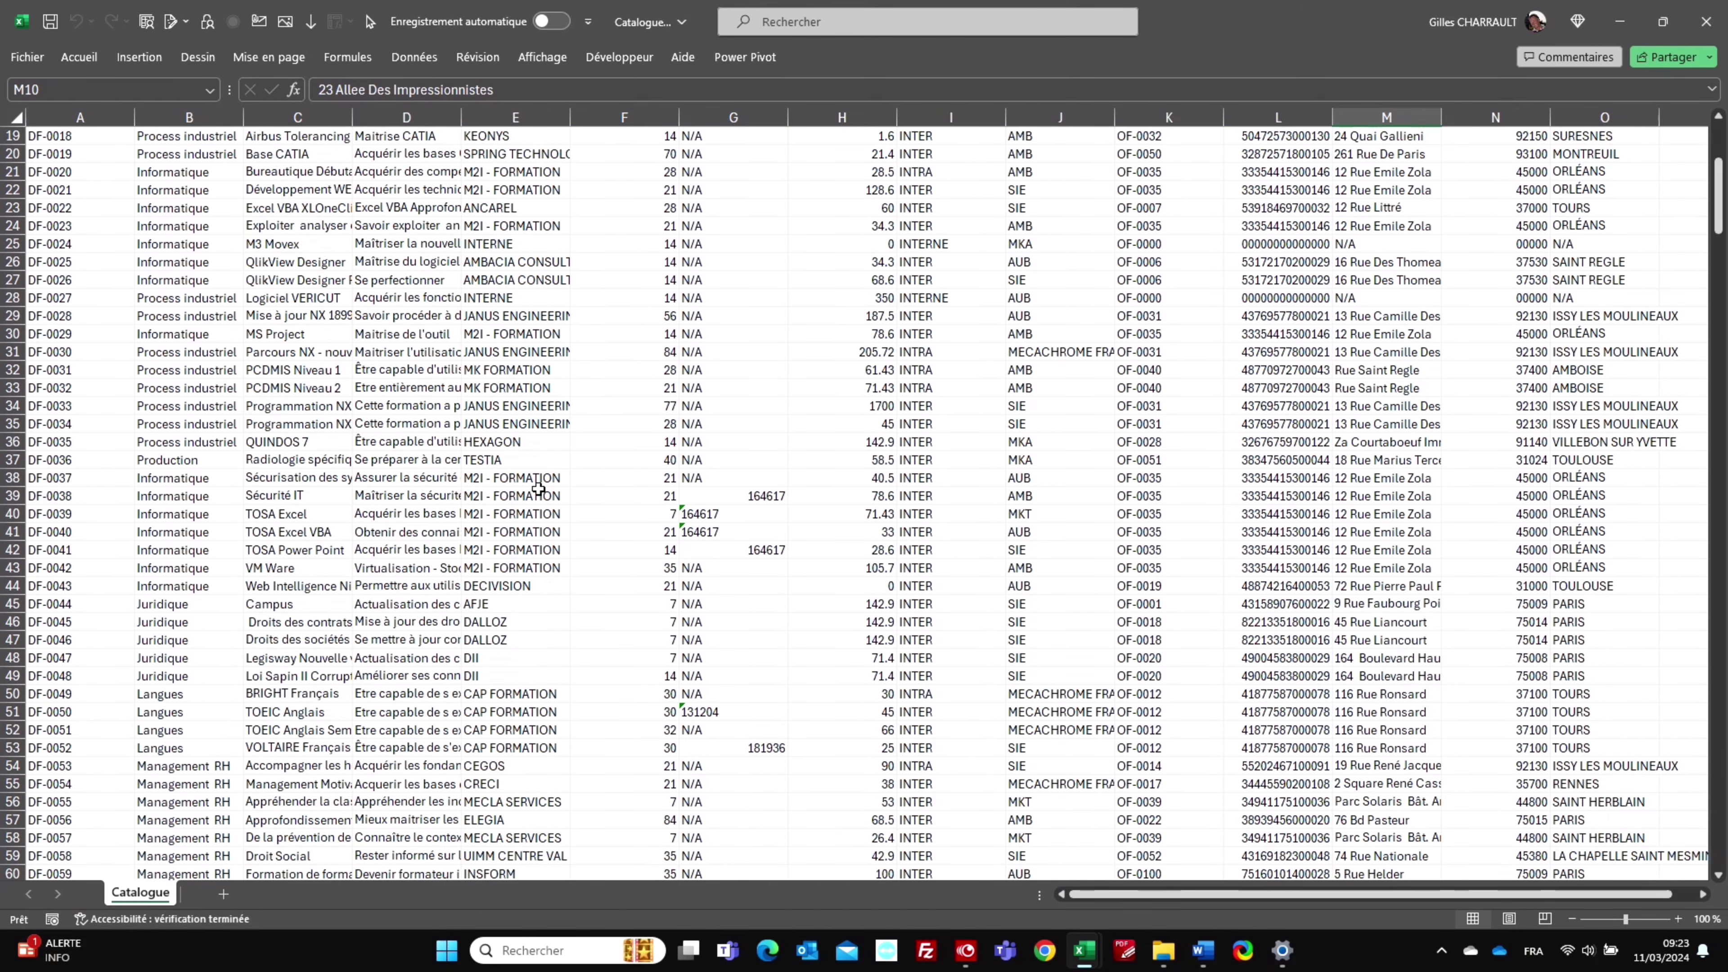
pyautogui.scroll(-8, 538, 489)
pyautogui.scroll(-4, 538, 489)
pyautogui.scroll(4, 534, 494)
pyautogui.scroll(14, 529, 499)
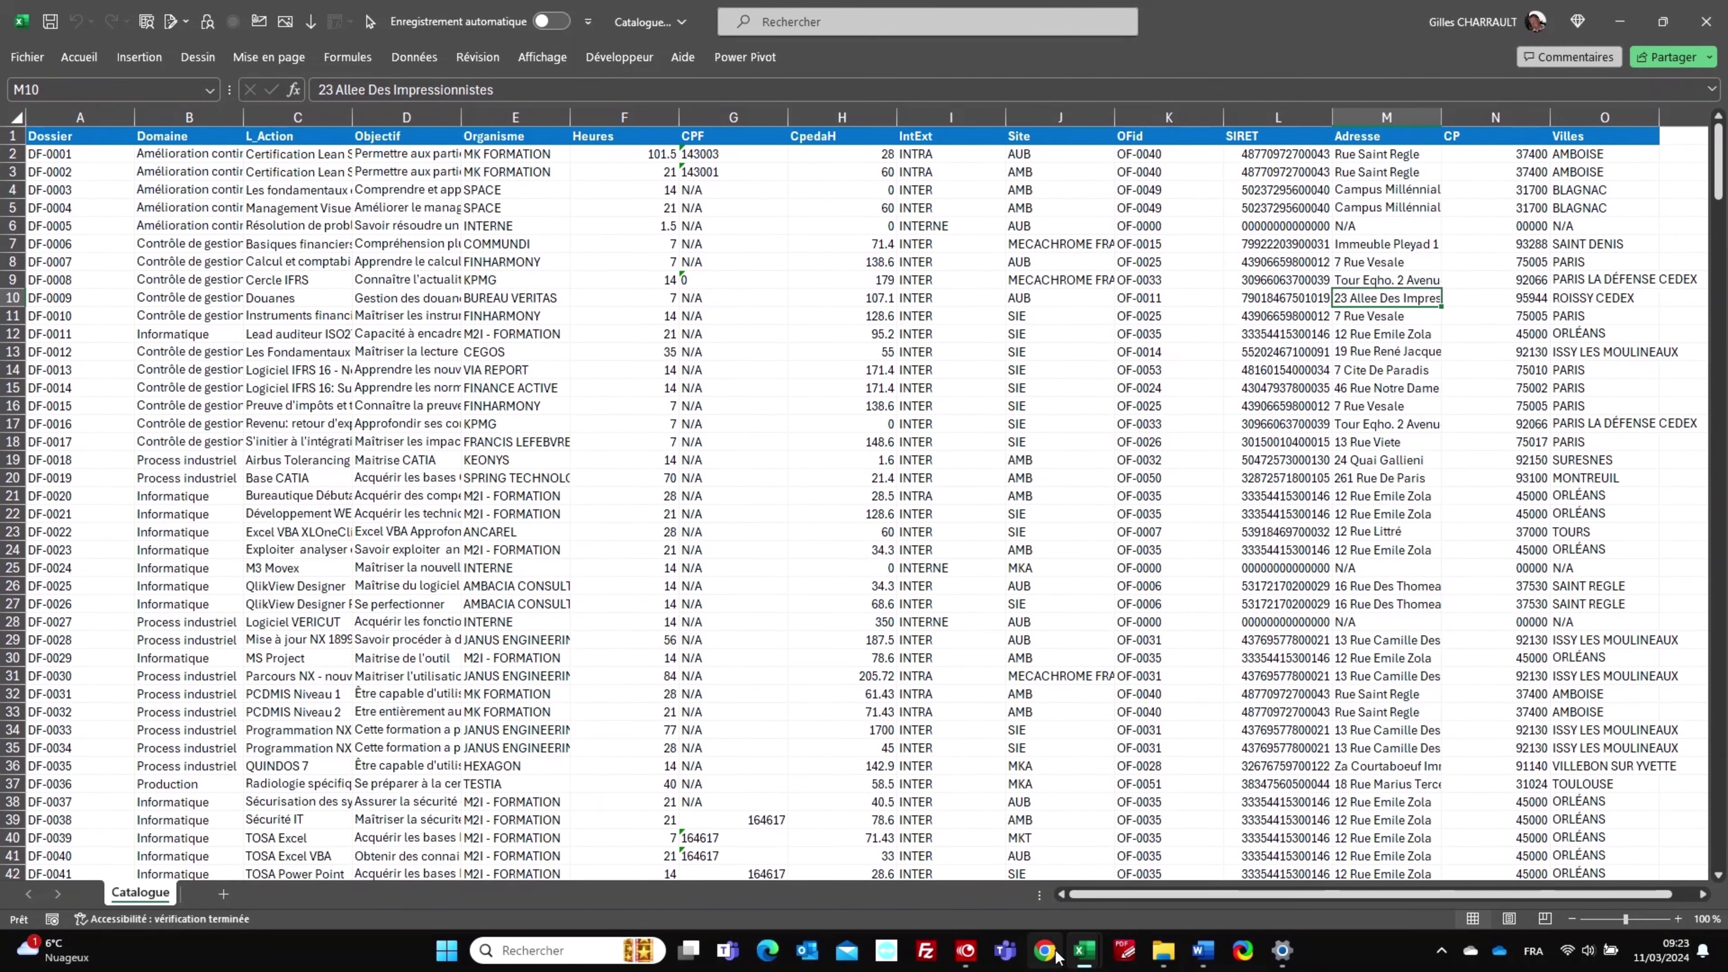
pyautogui.moveTo(1083, 951)
pyautogui.click(933, 869)
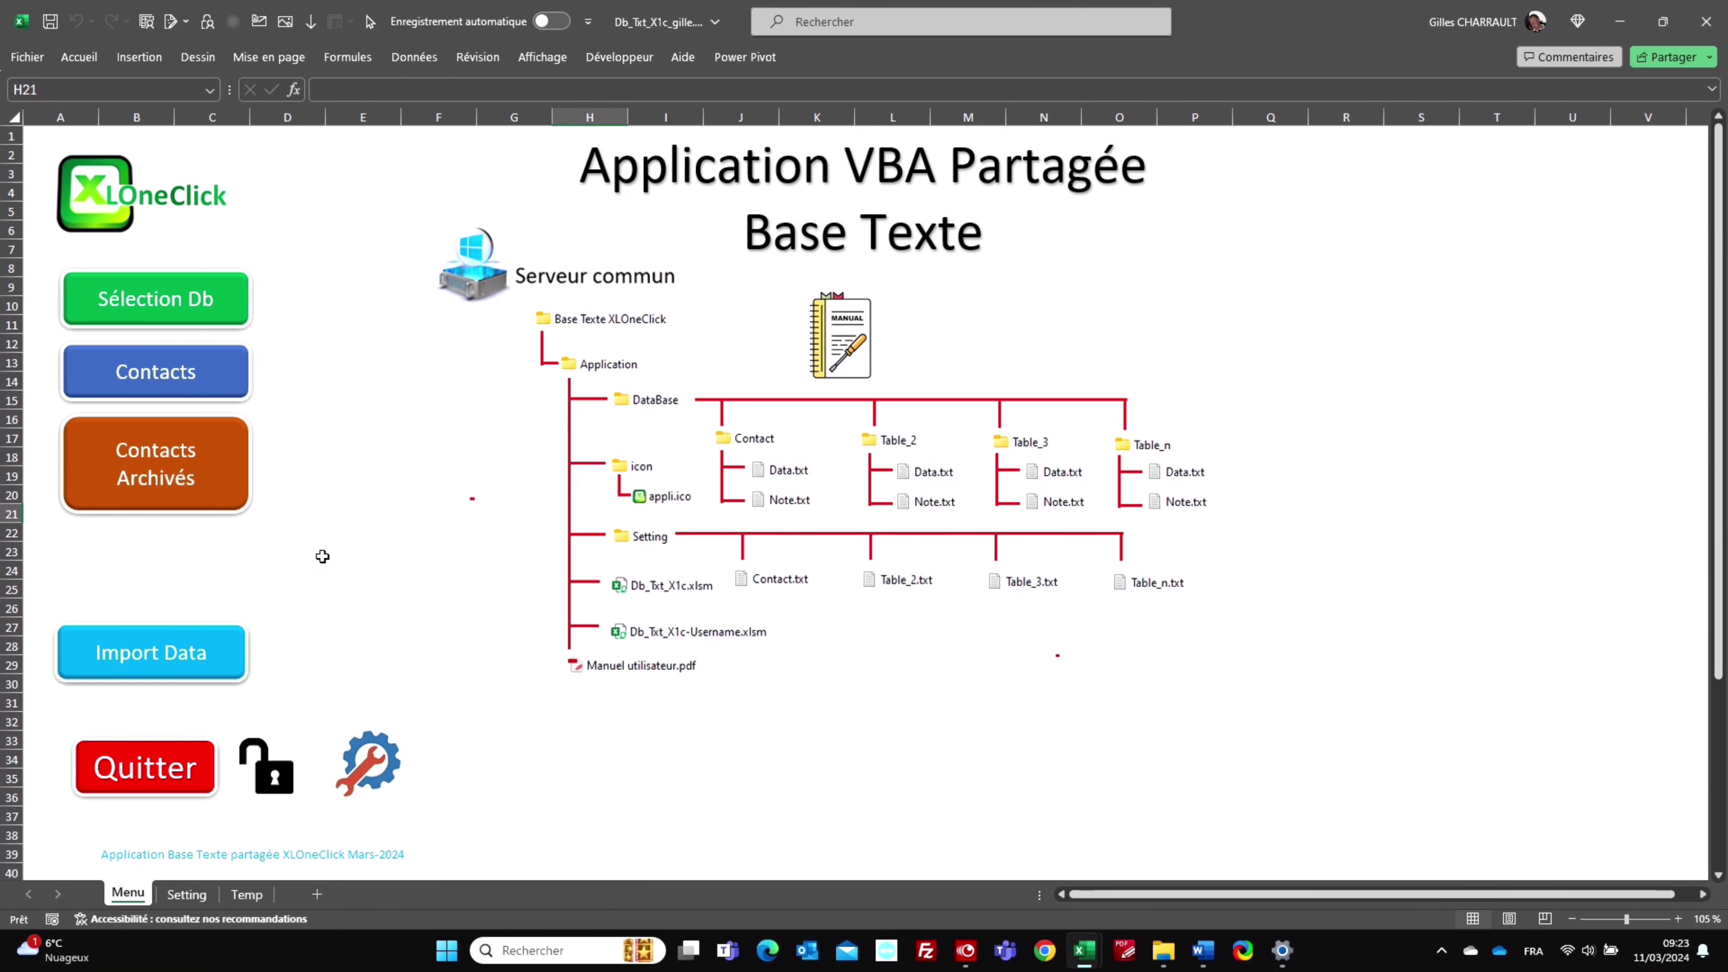
pyautogui.click(388, 766)
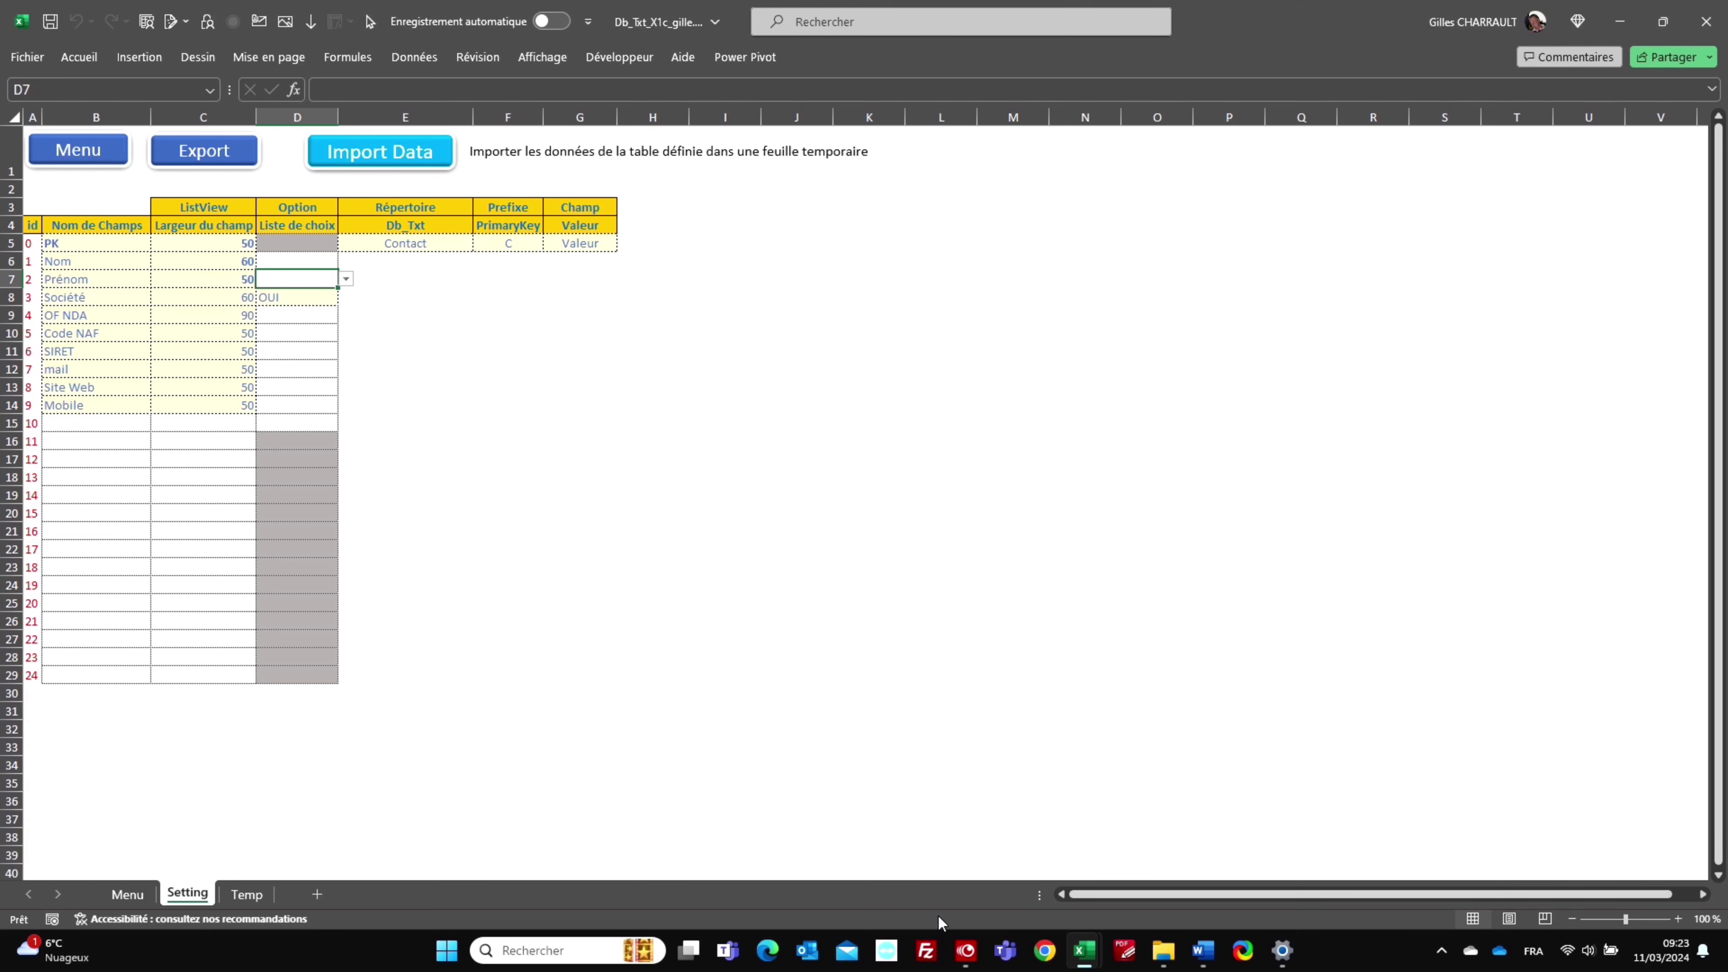
# - Copy the Catalogue header row and paste it transposed into B6:B20 of the Setting sheet
pyautogui.moveTo(1083, 950)
pyautogui.click(1289, 861)
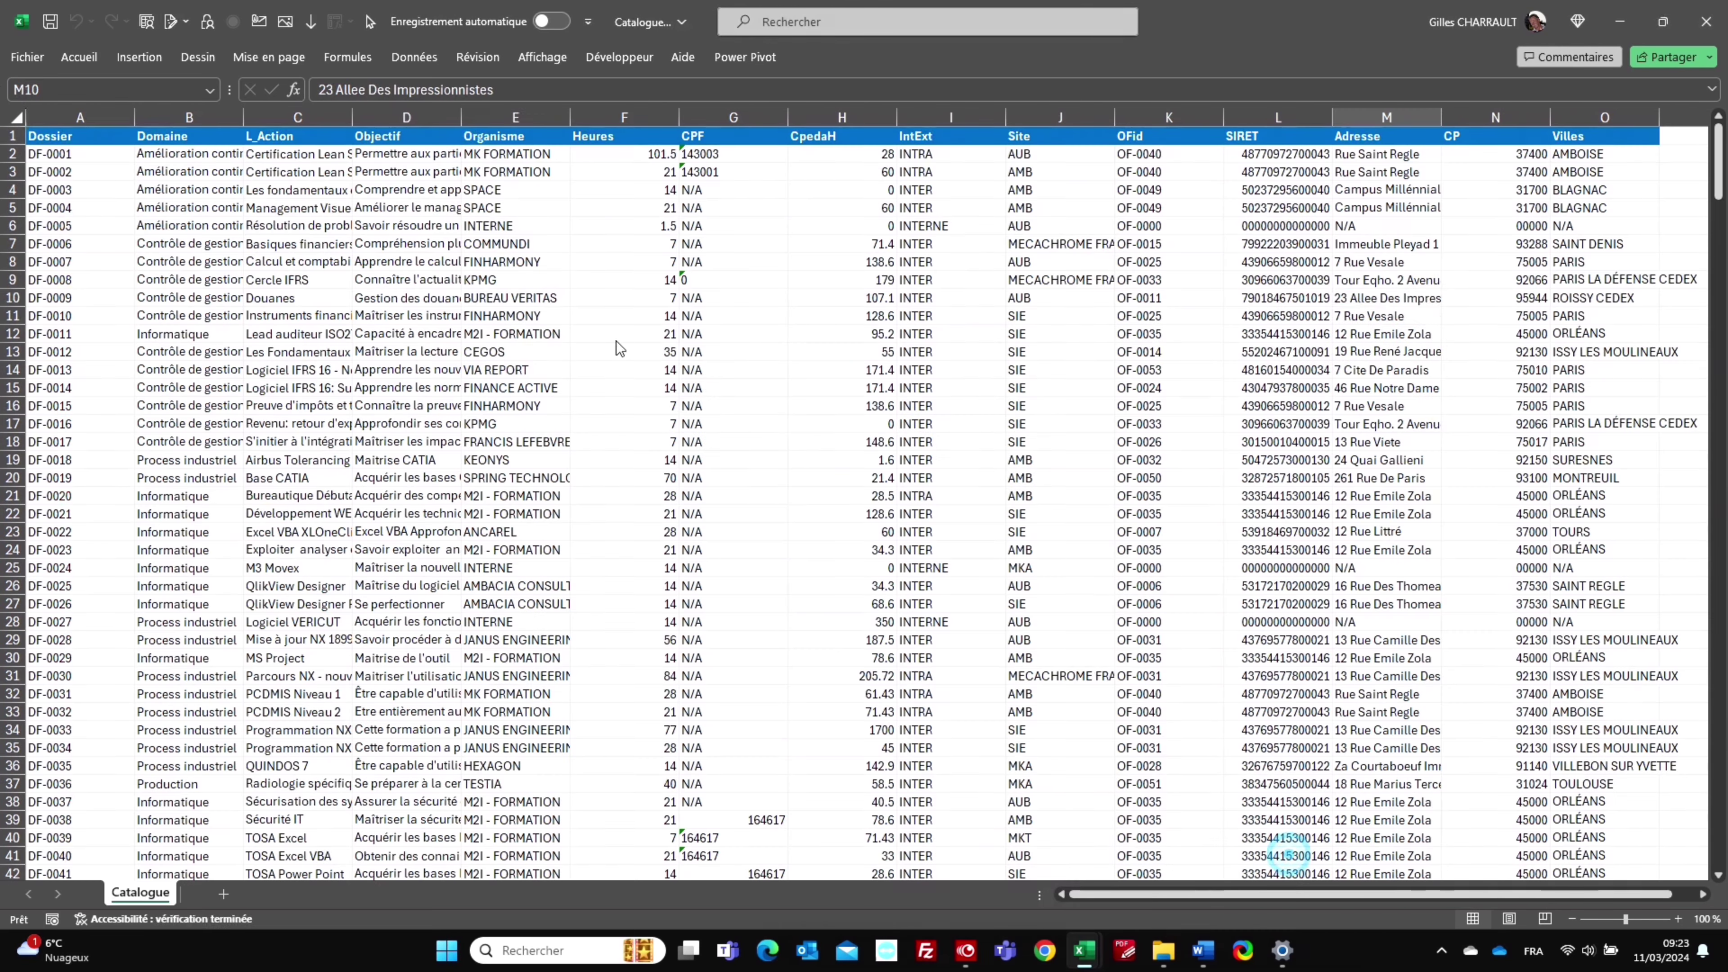
pyautogui.moveTo(51, 139)
pyautogui.mouseDown()
pyautogui.moveTo(1272, 198)
pyautogui.moveTo(1597, 135)
pyautogui.mouseUp()
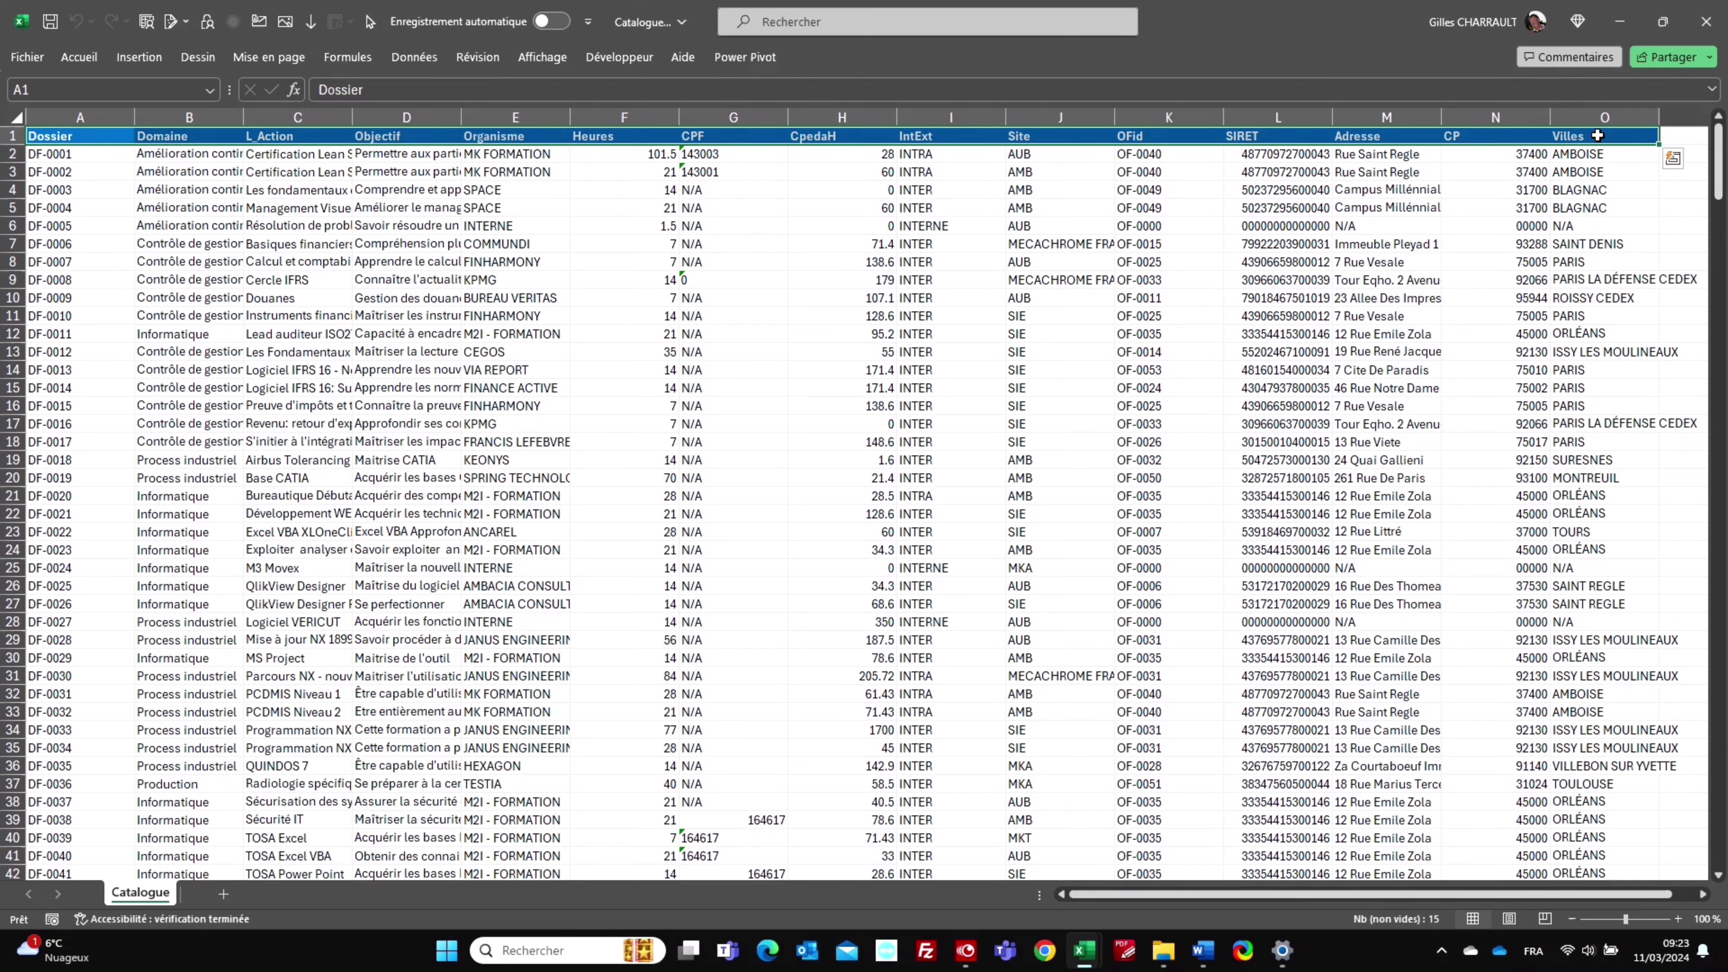
pyautogui.hotkey('ctrl', 'c')
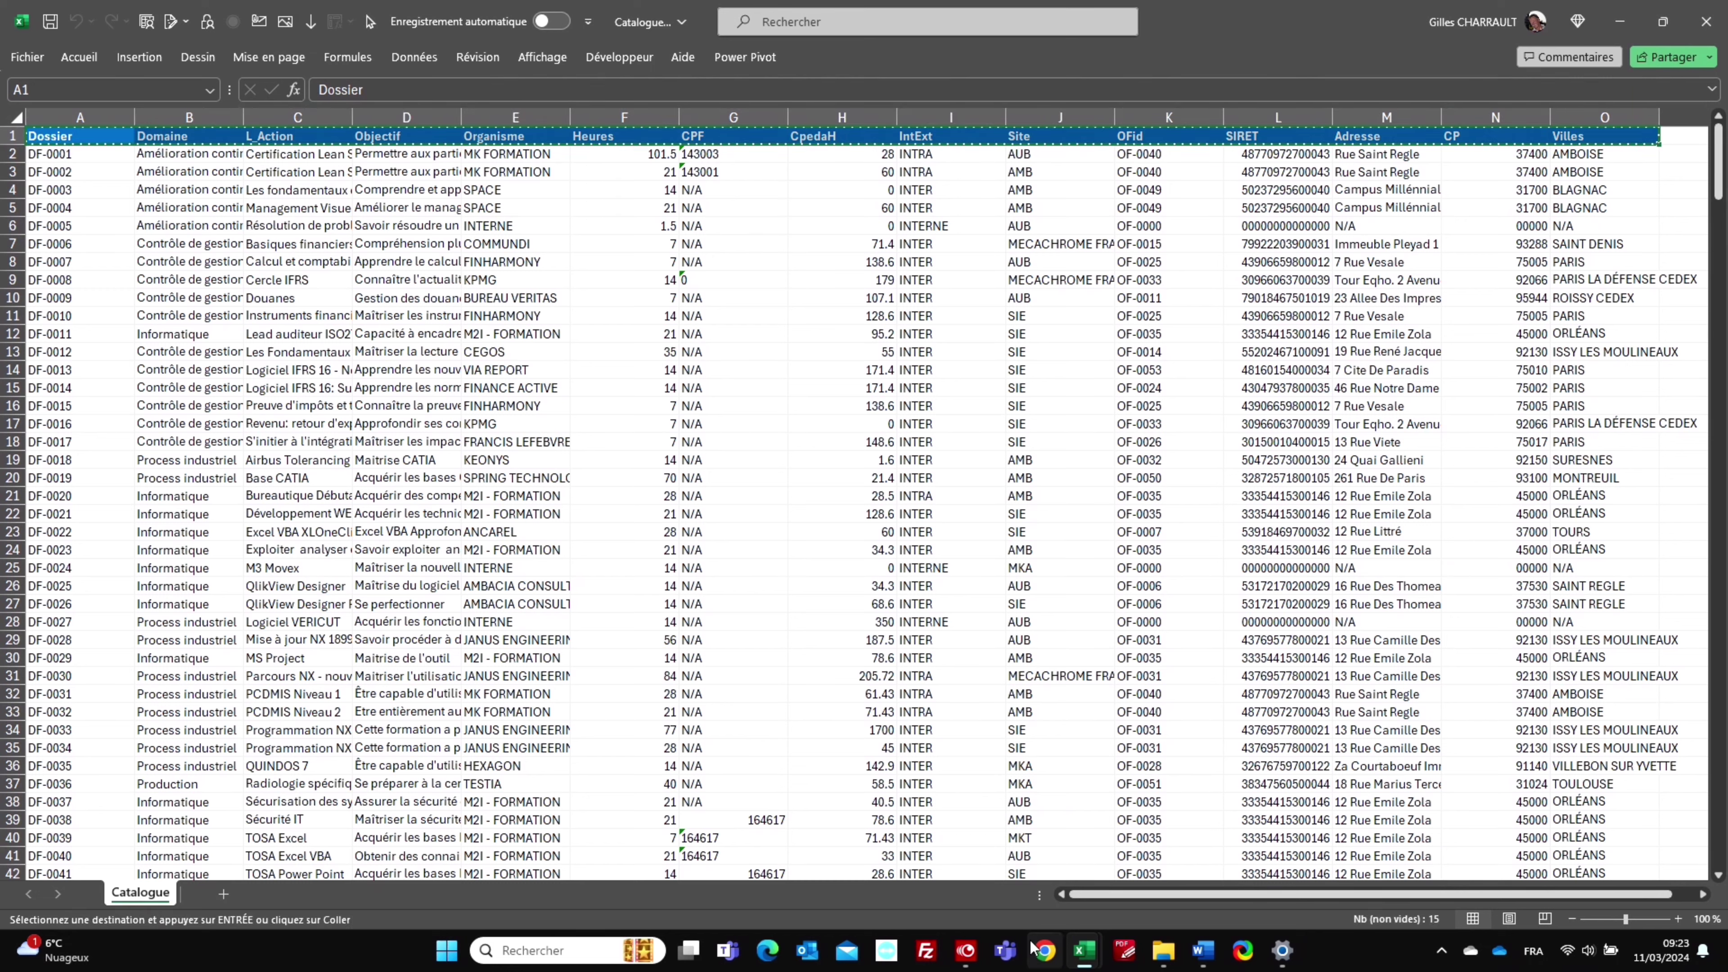
pyautogui.click(898, 875)
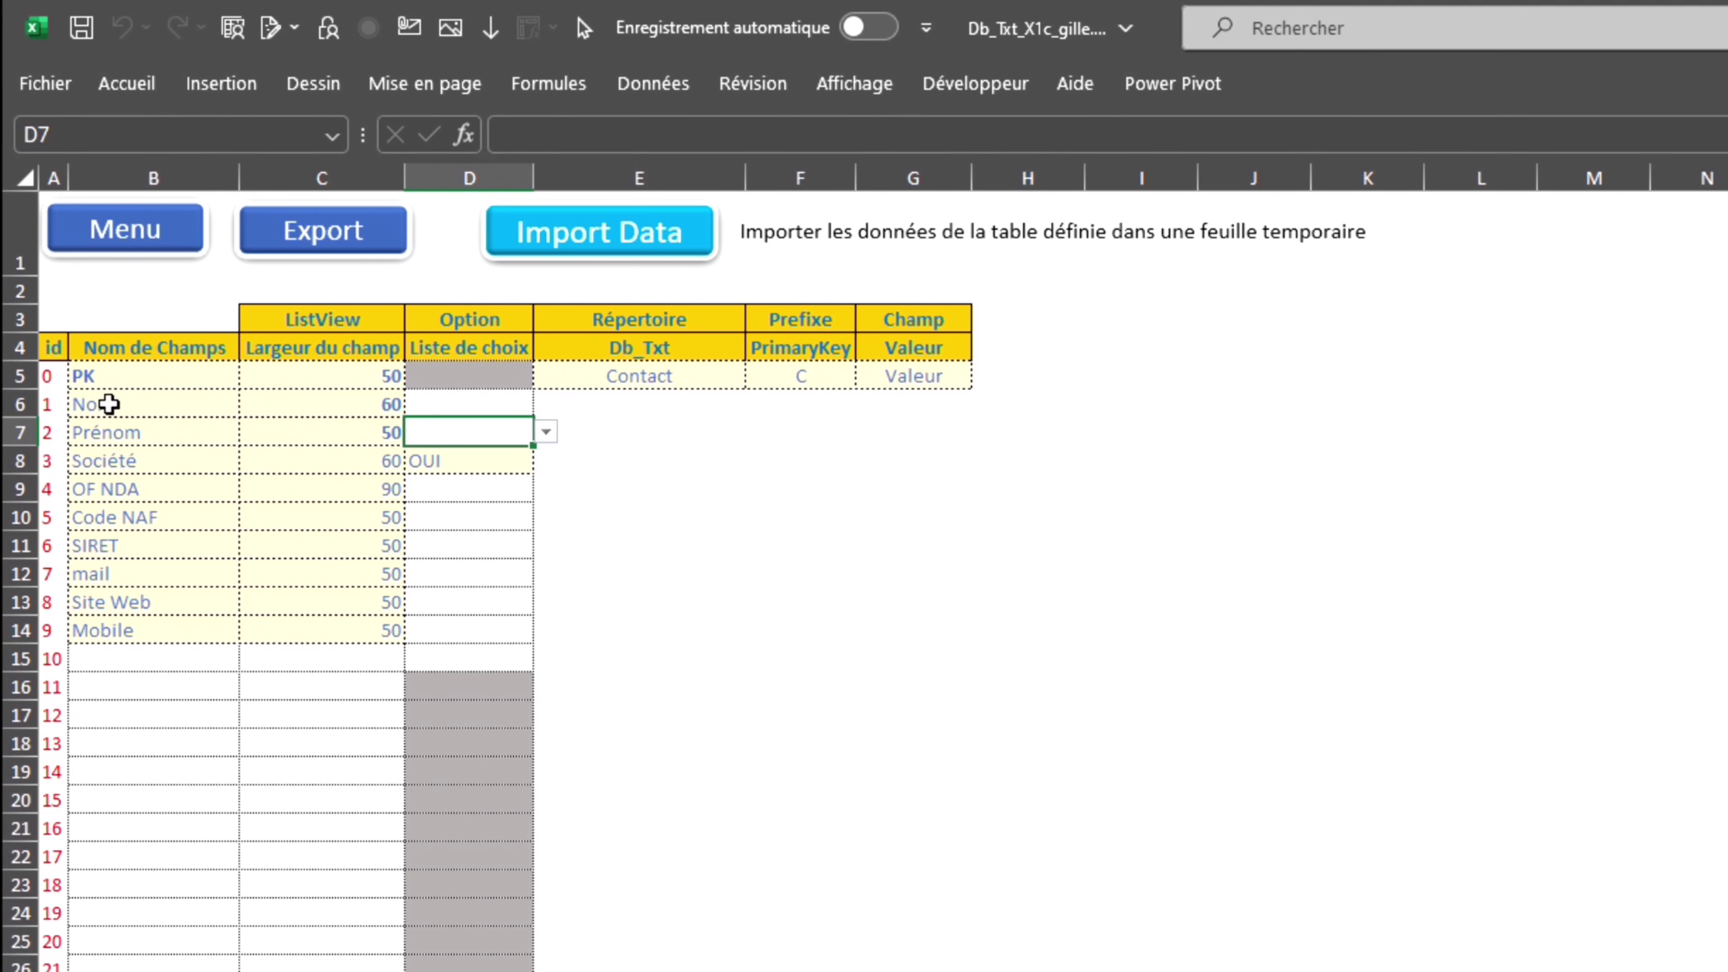
pyautogui.click(109, 404)
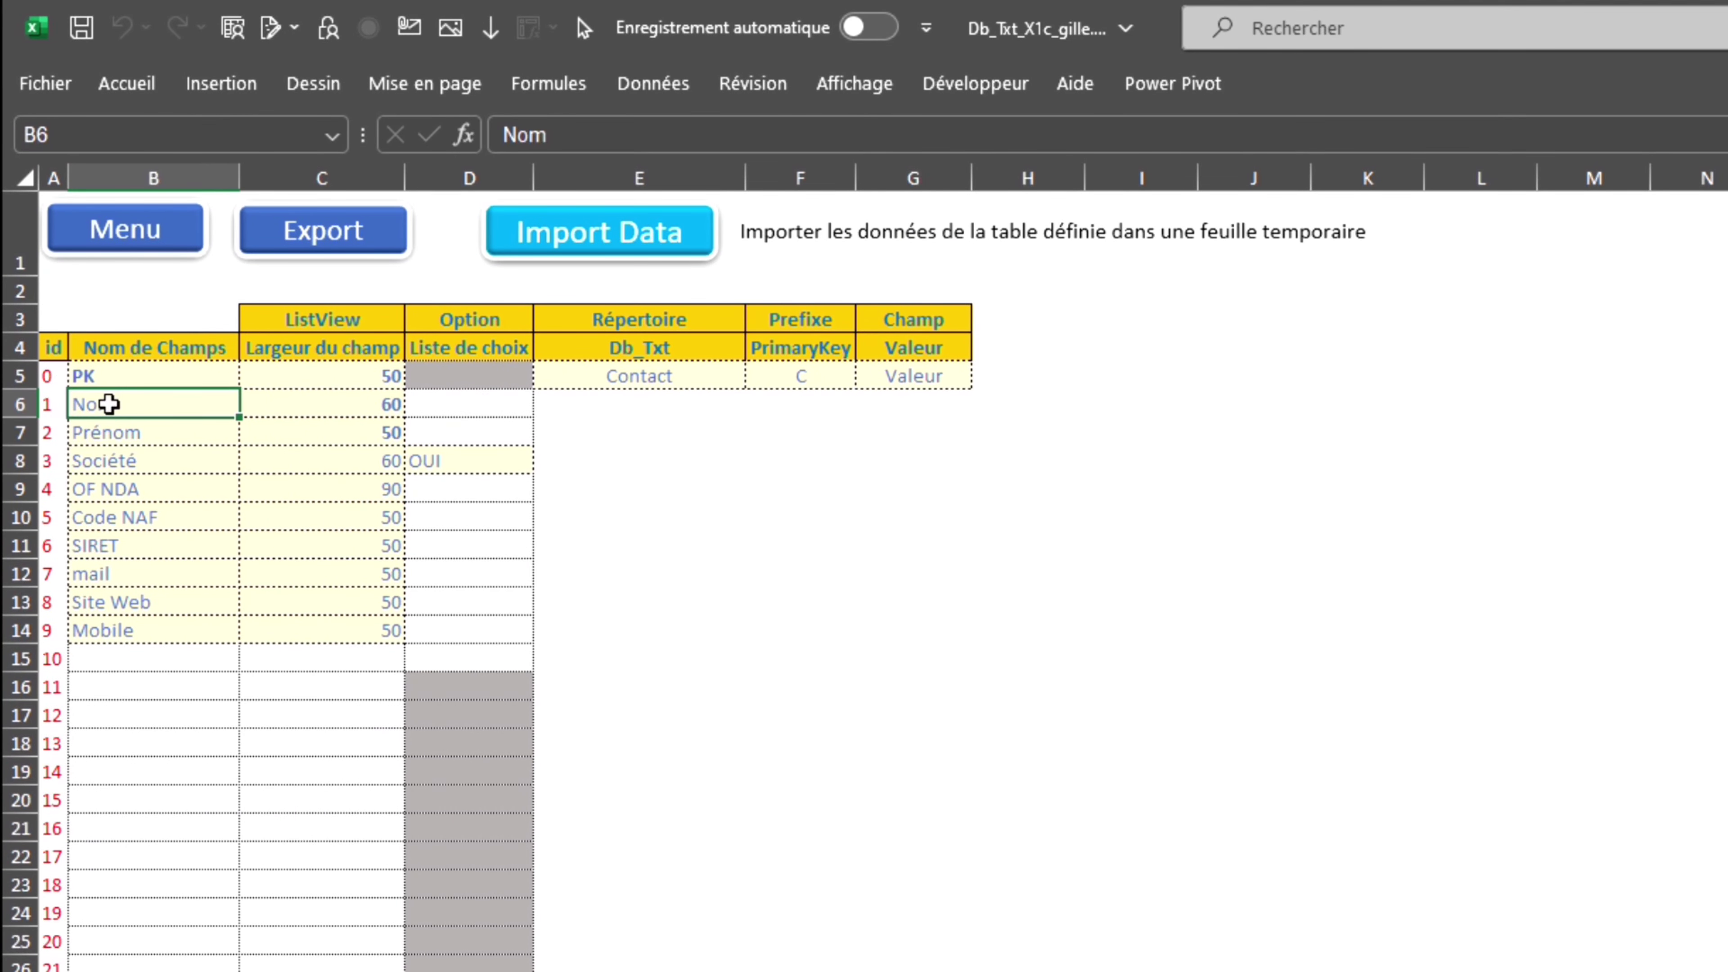
pyautogui.rightClick(109, 405)
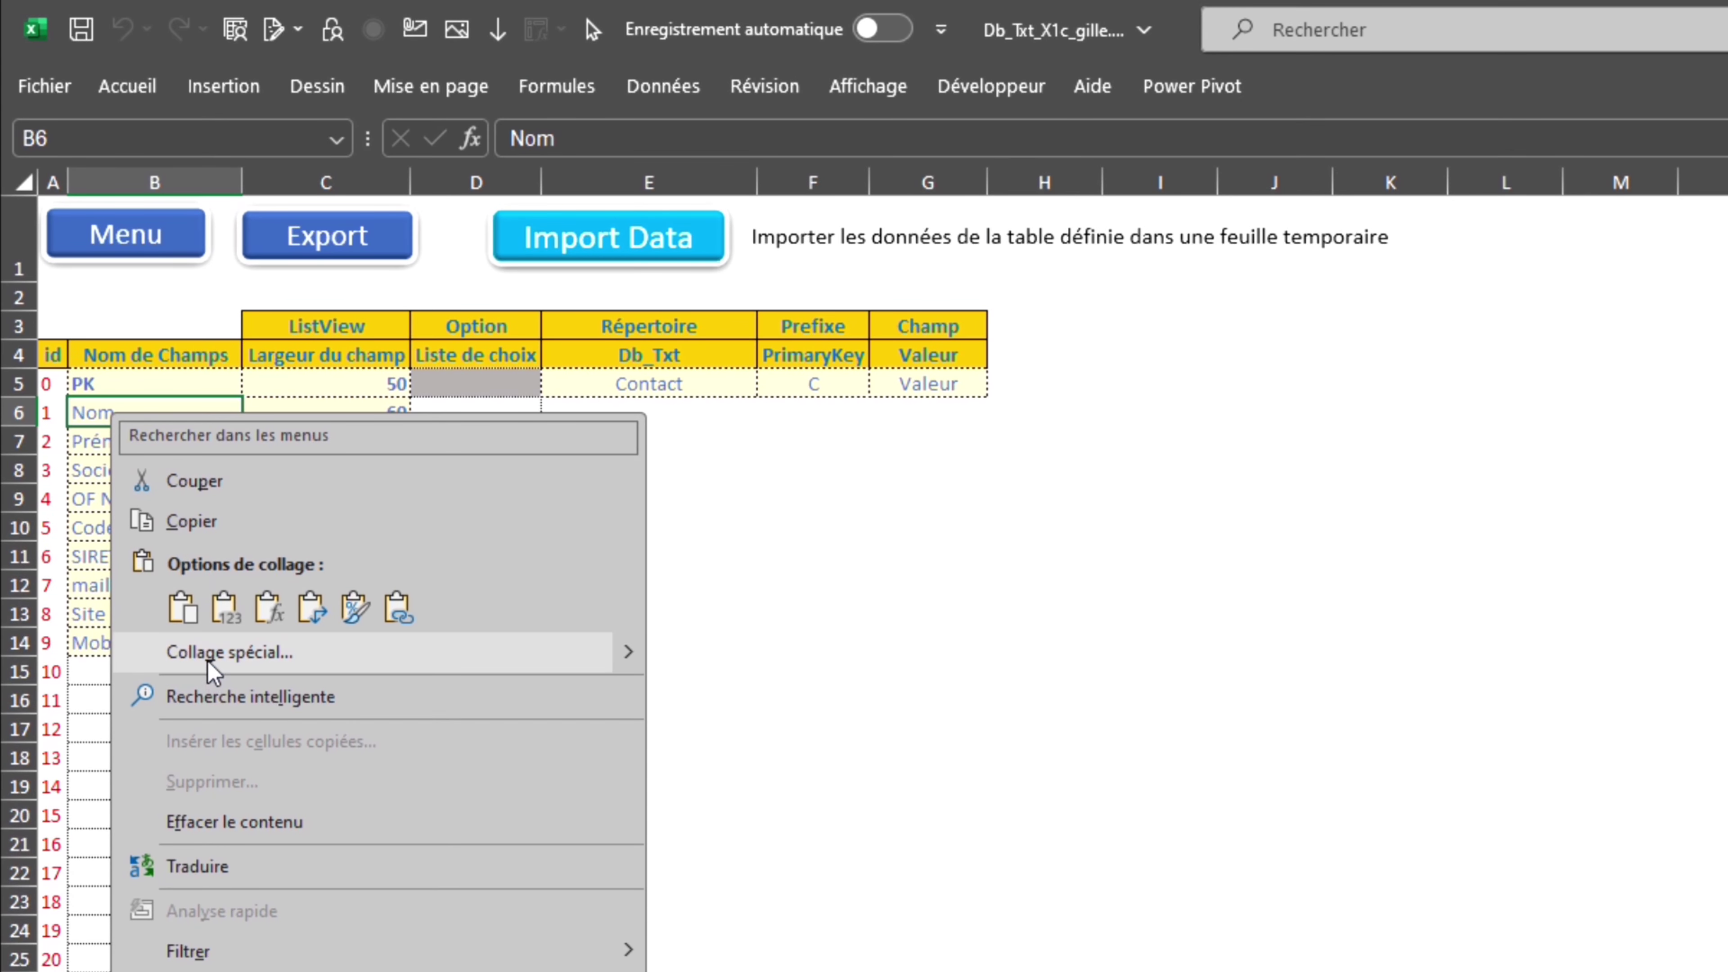
pyautogui.click(208, 657)
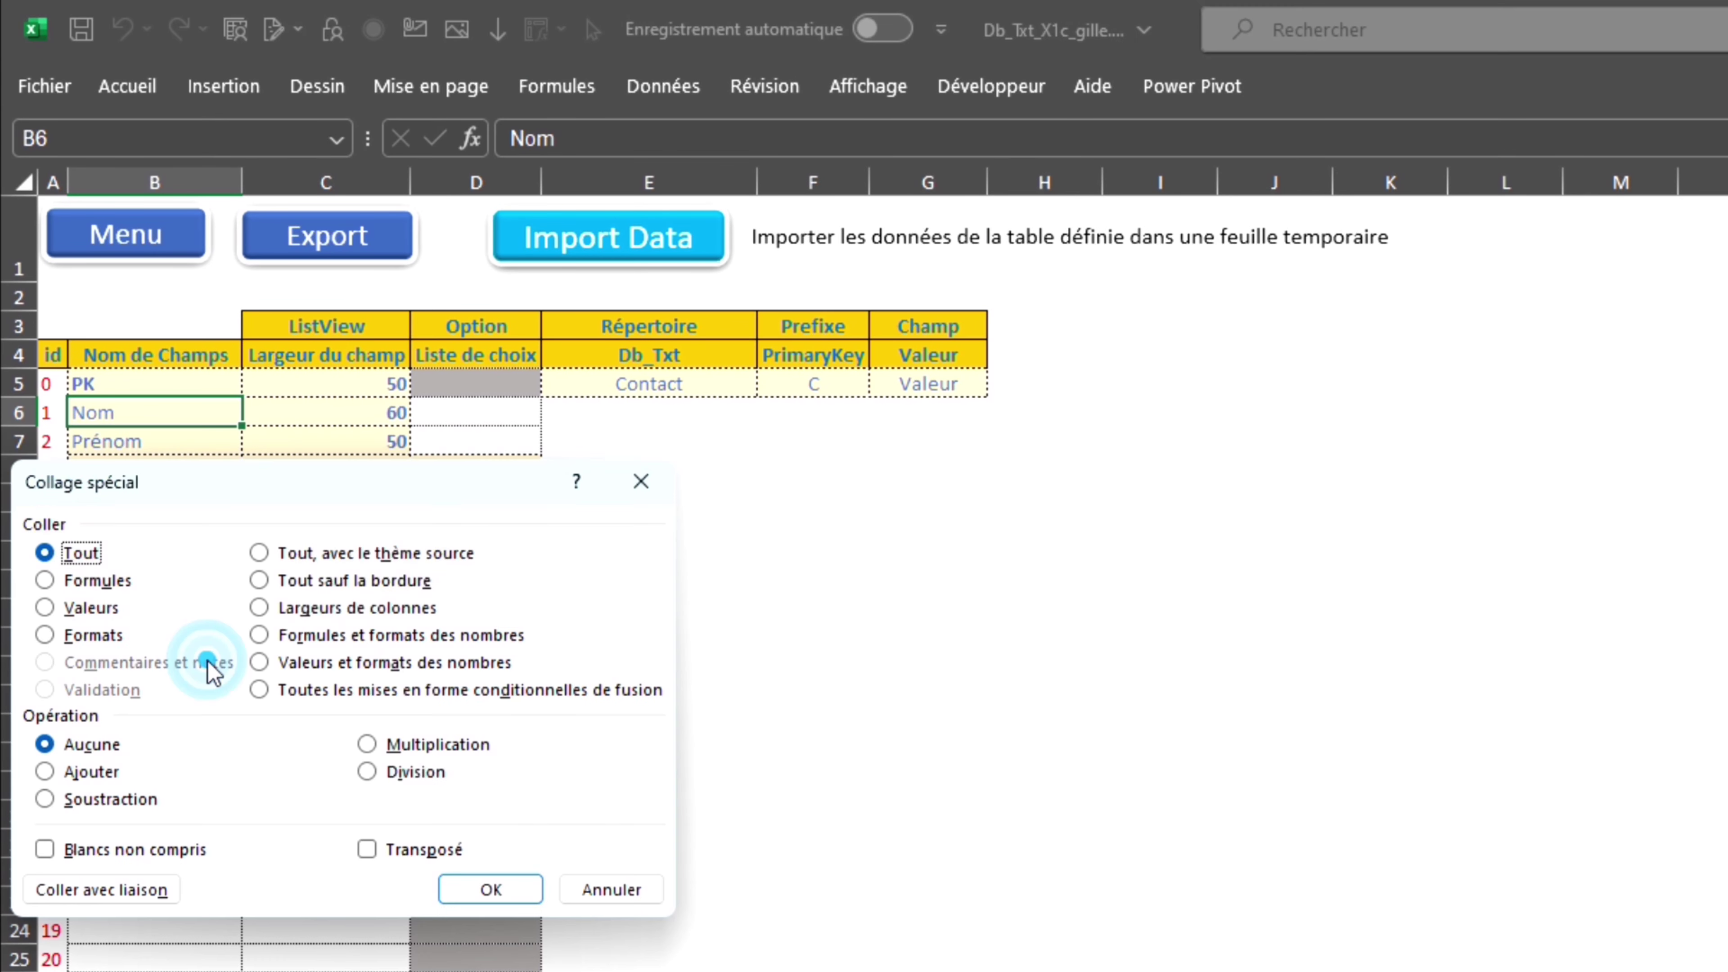
pyautogui.click(367, 849)
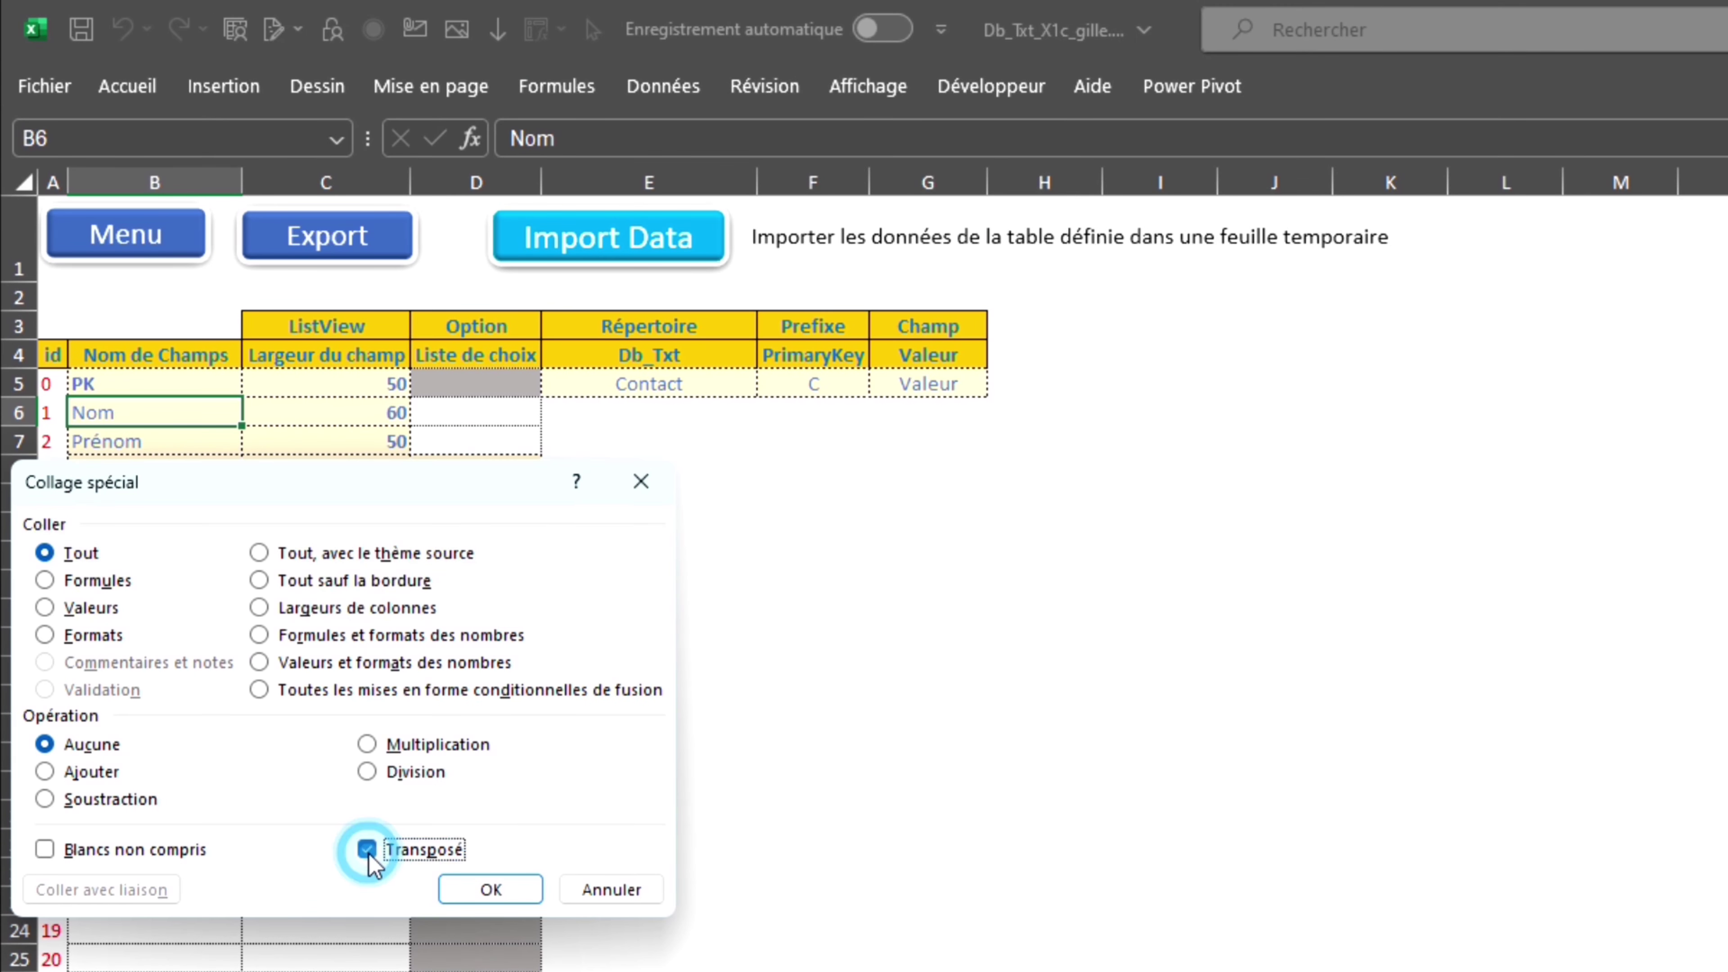
pyautogui.click(468, 899)
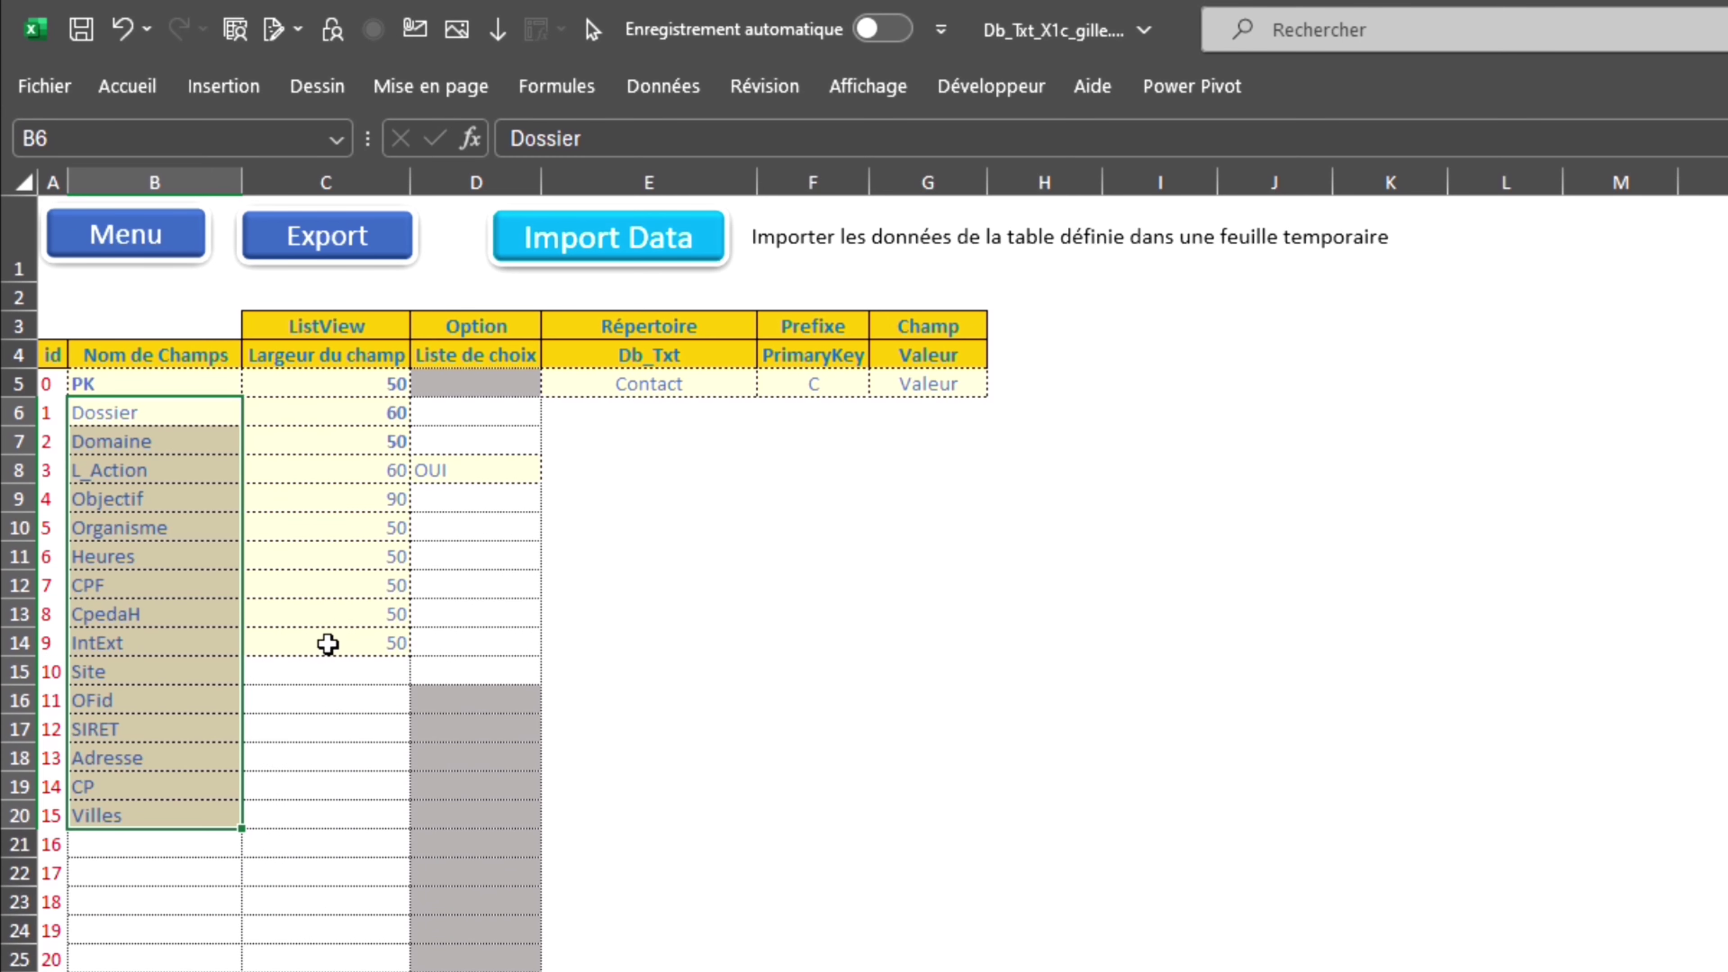
# - Extend ListView width 50 down to C15:C20 and clear the OUI option from D8
pyautogui.moveTo(408, 656); pyautogui.dragTo(408, 828)
pyautogui.click(477, 470)
pyautogui.press('Delete')
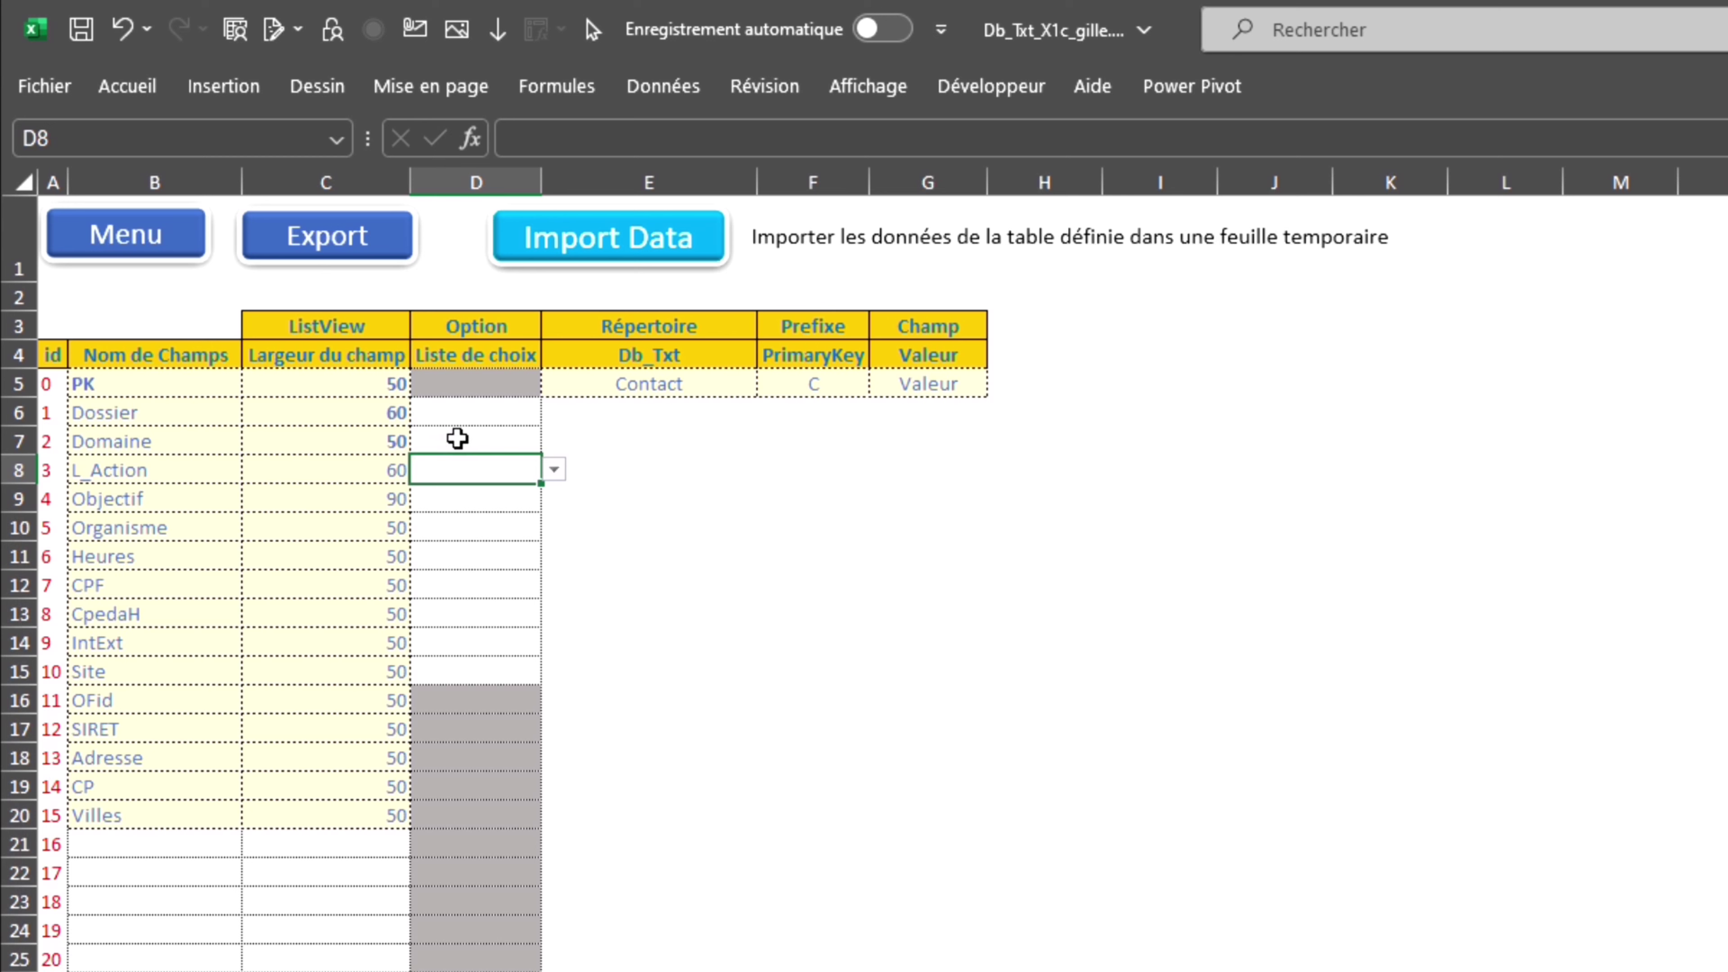
# - Set the Domaine option in D7 to OUI from its dropdown
pyautogui.click(510, 446)
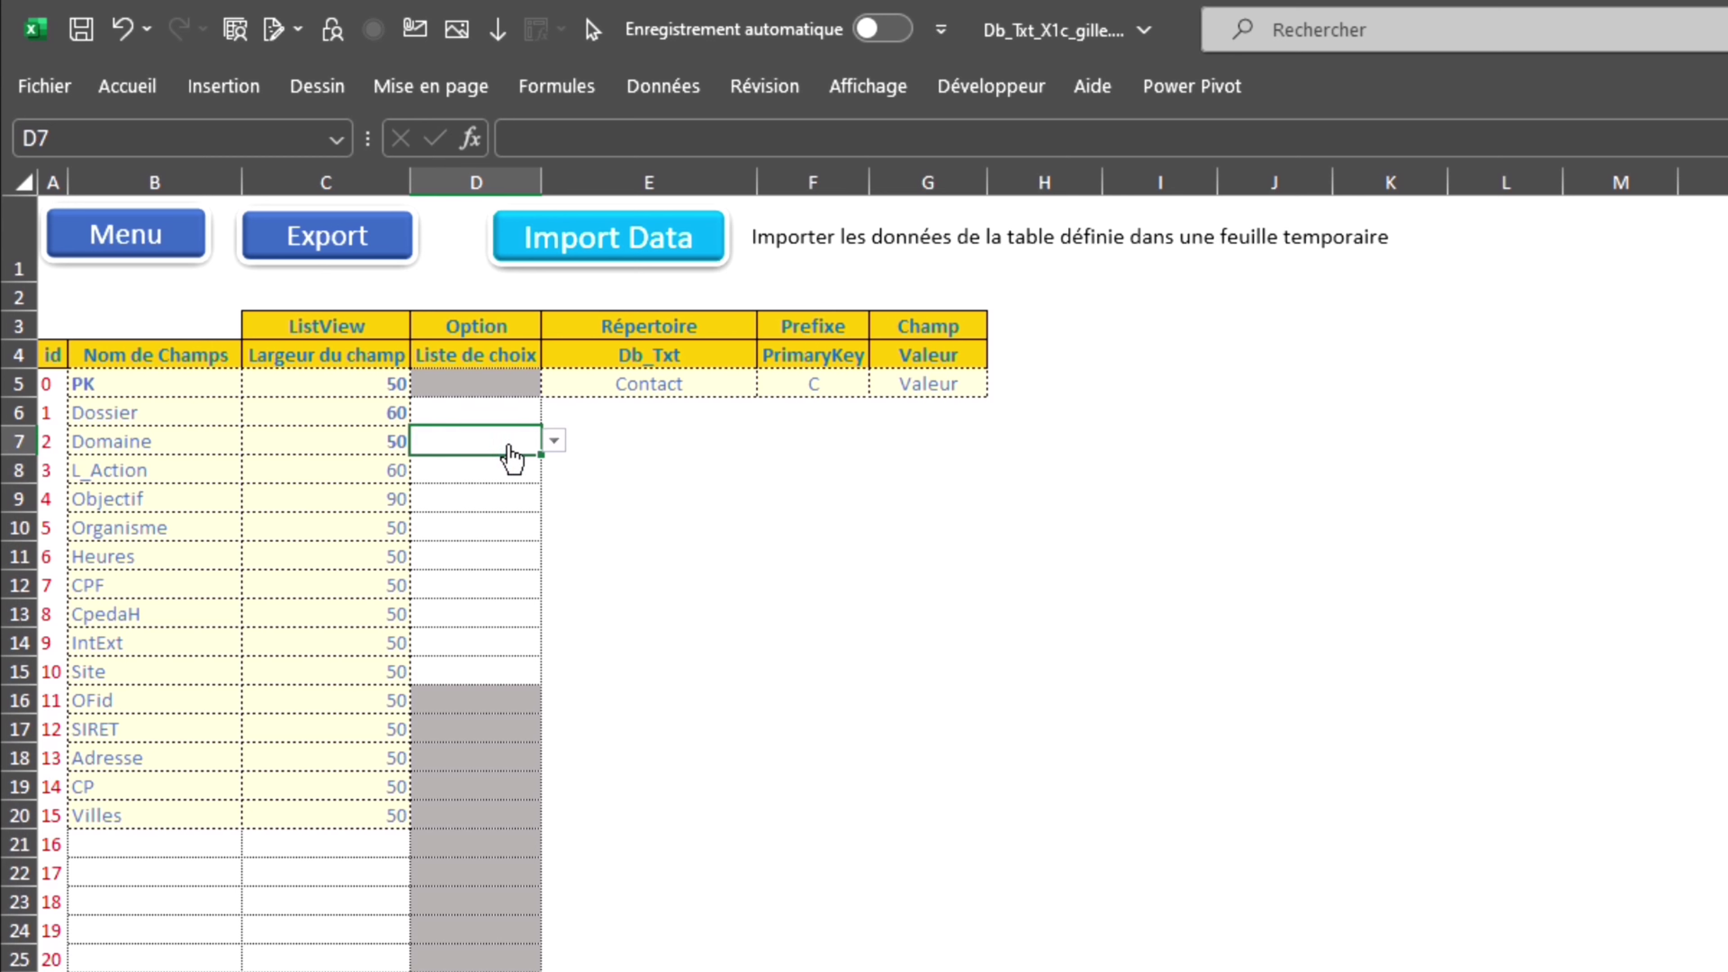
pyautogui.click(556, 443)
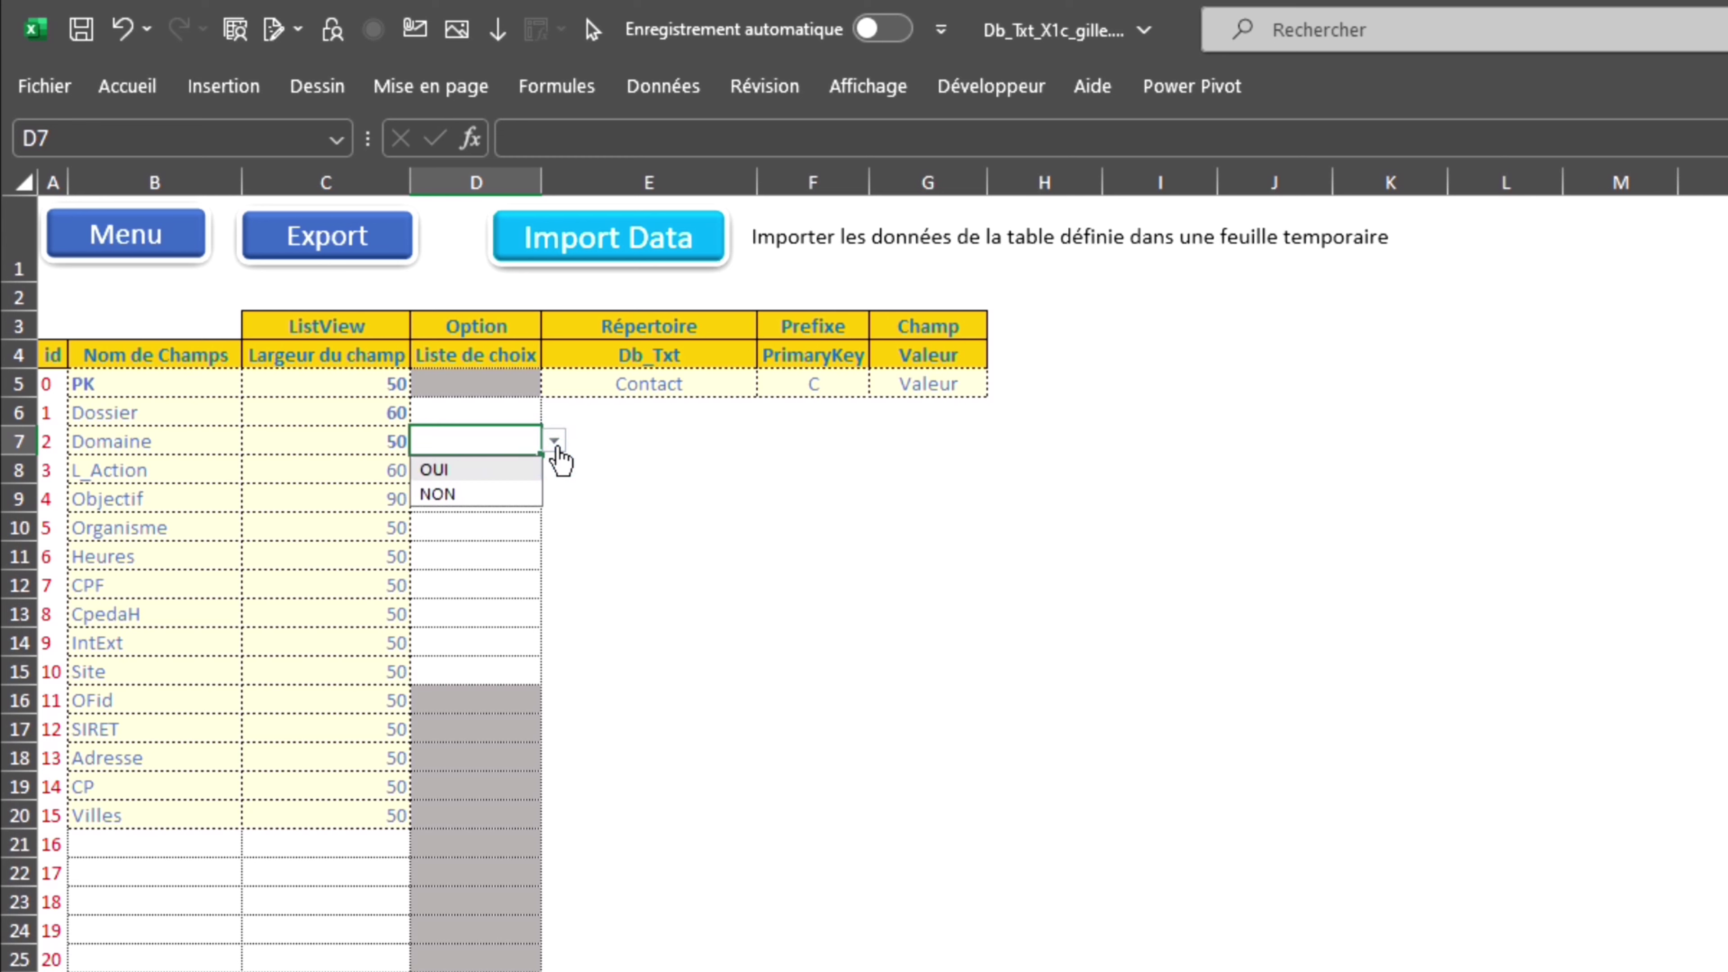
pyautogui.click(467, 472)
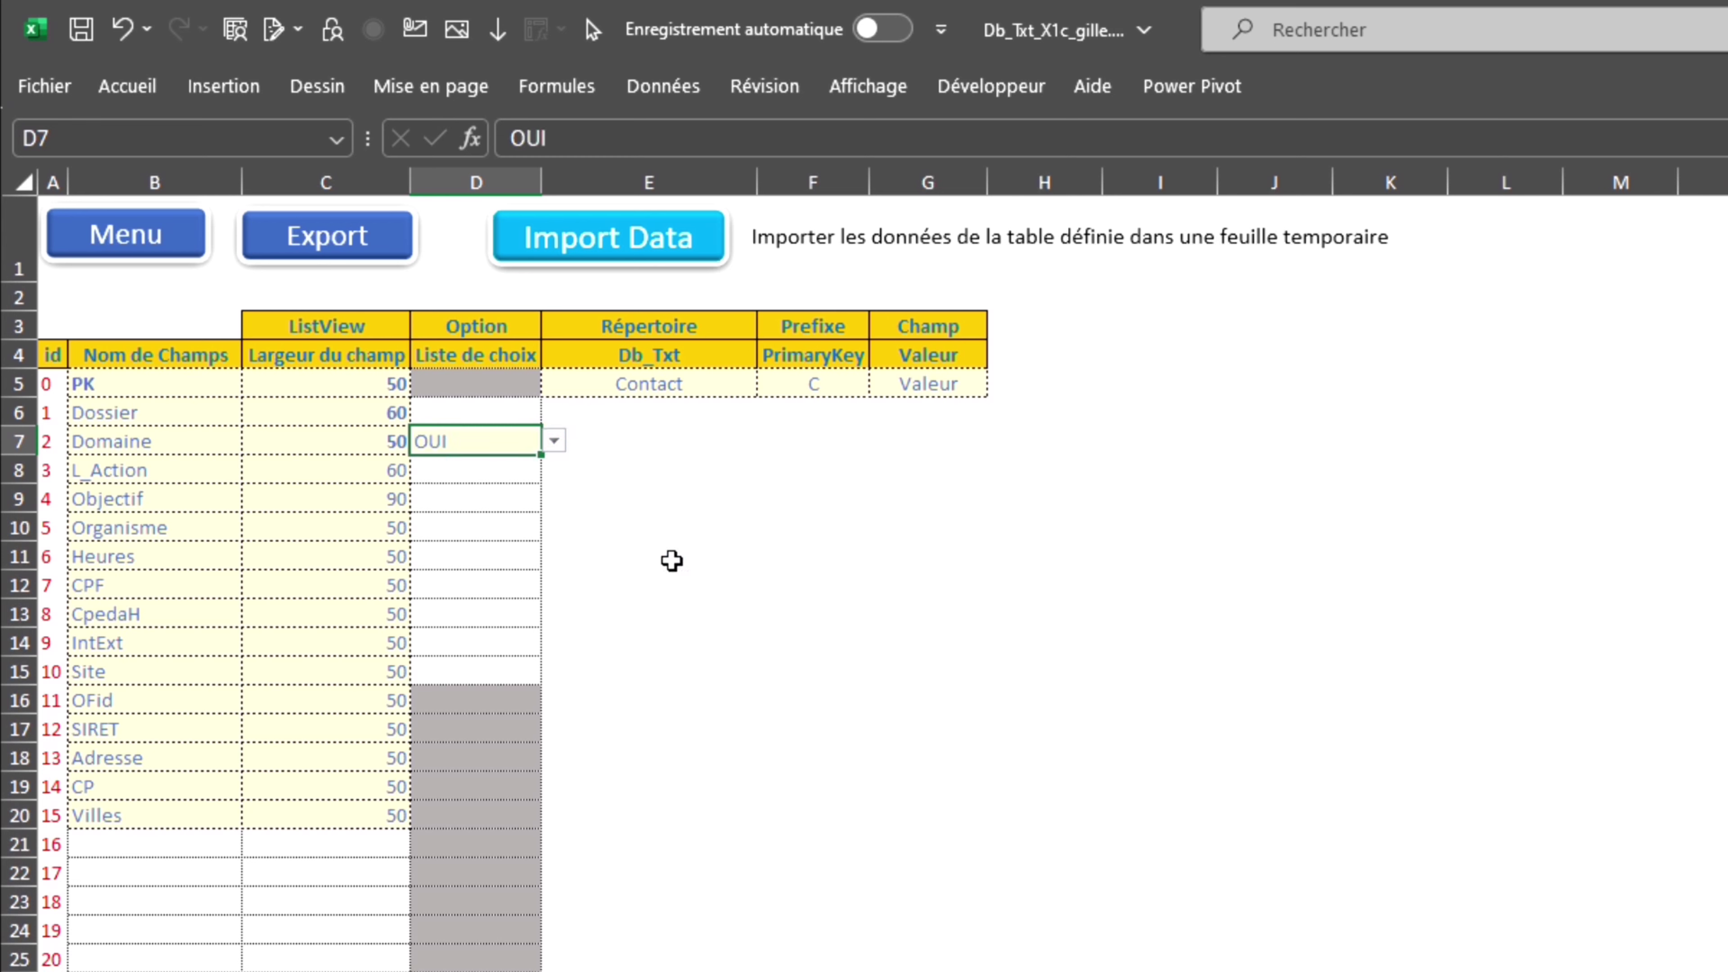
# - Enter directory Catalogue in E5, key prefix CA in F5, and value label Stagiaires in G5
pyautogui.click(667, 385)
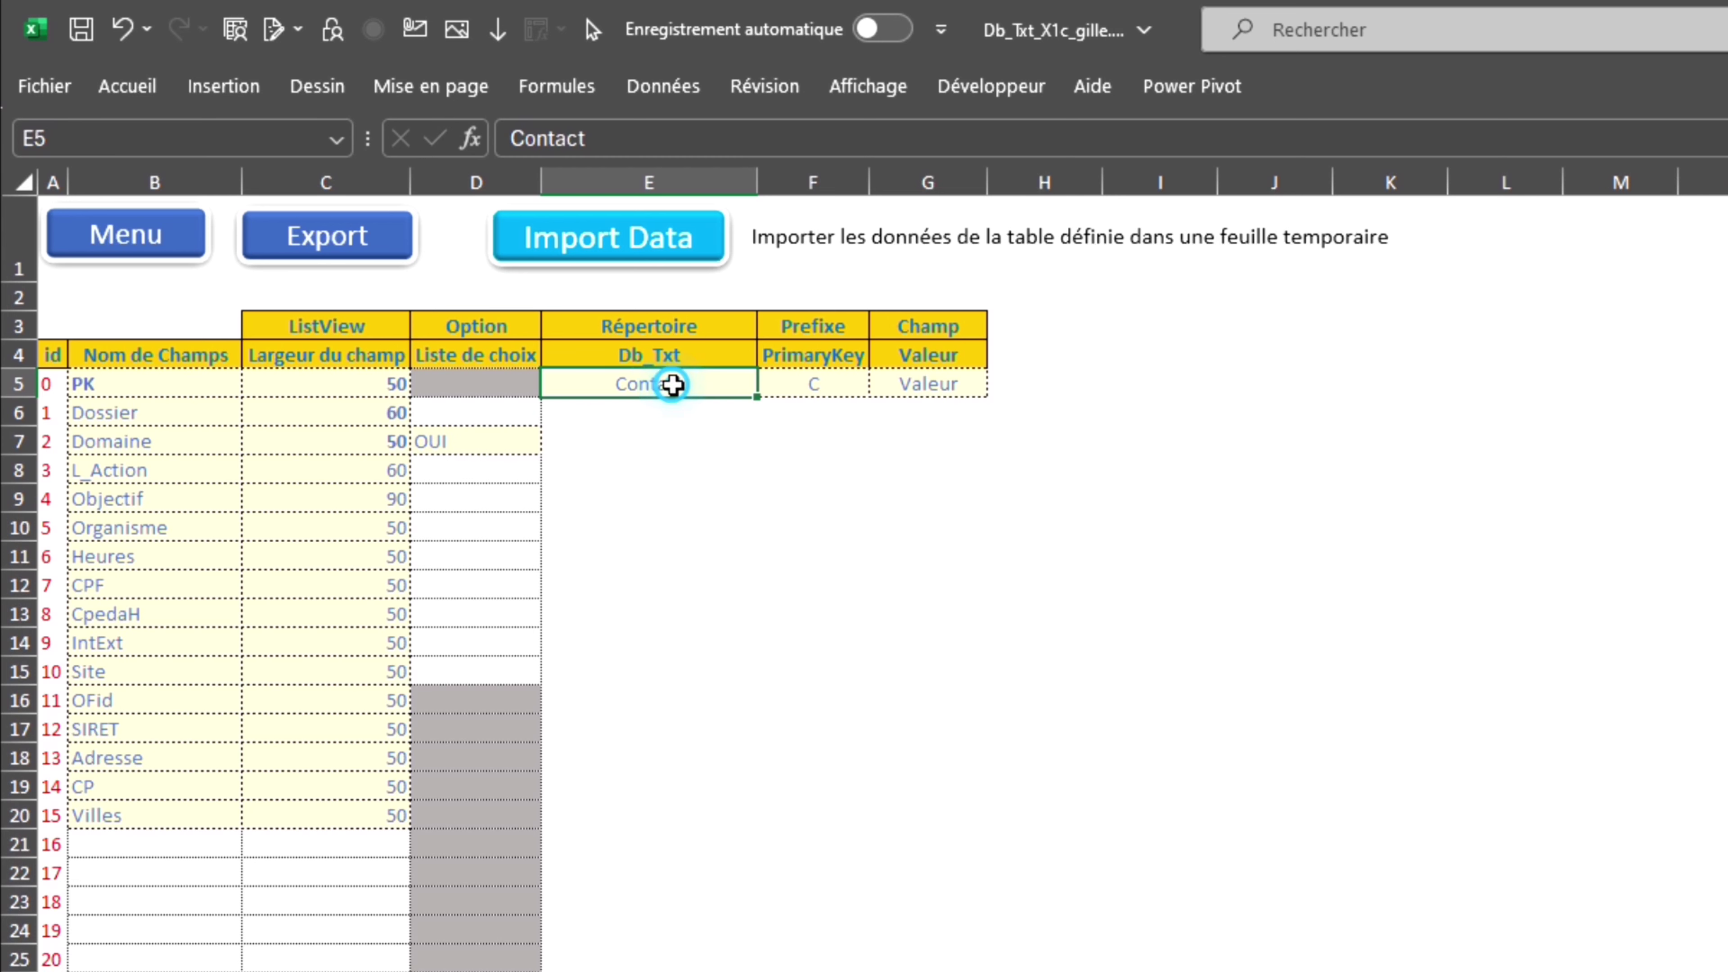
pyautogui.write('C')
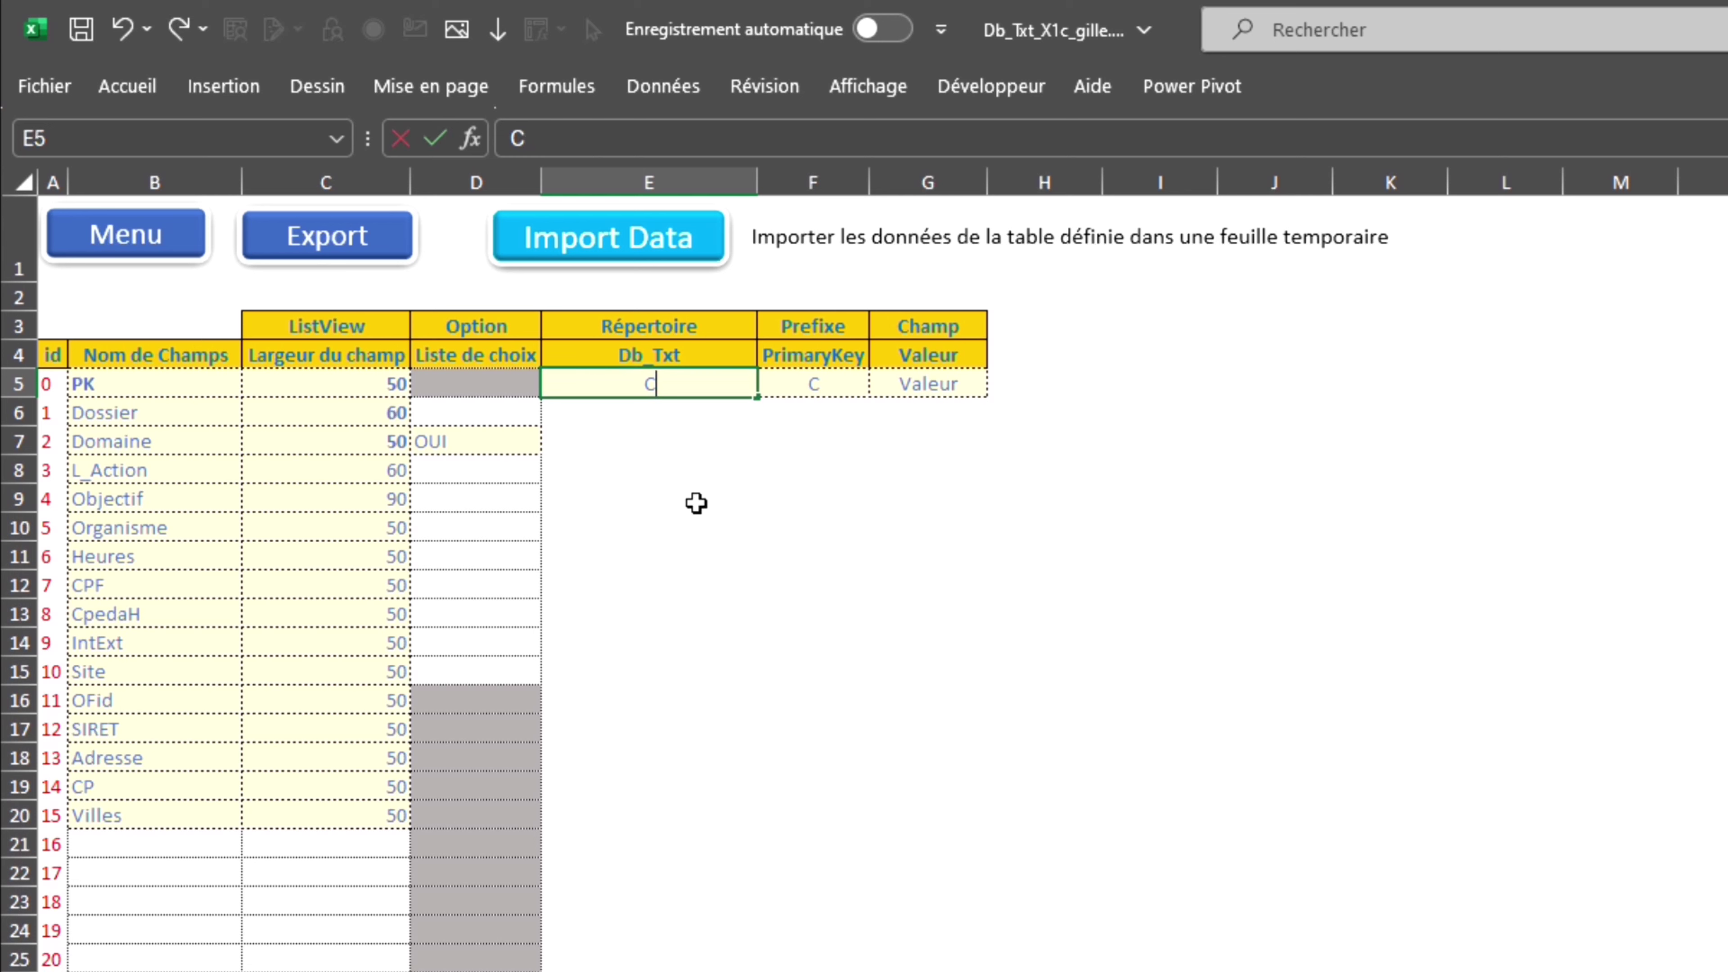
pyautogui.write('atalog')
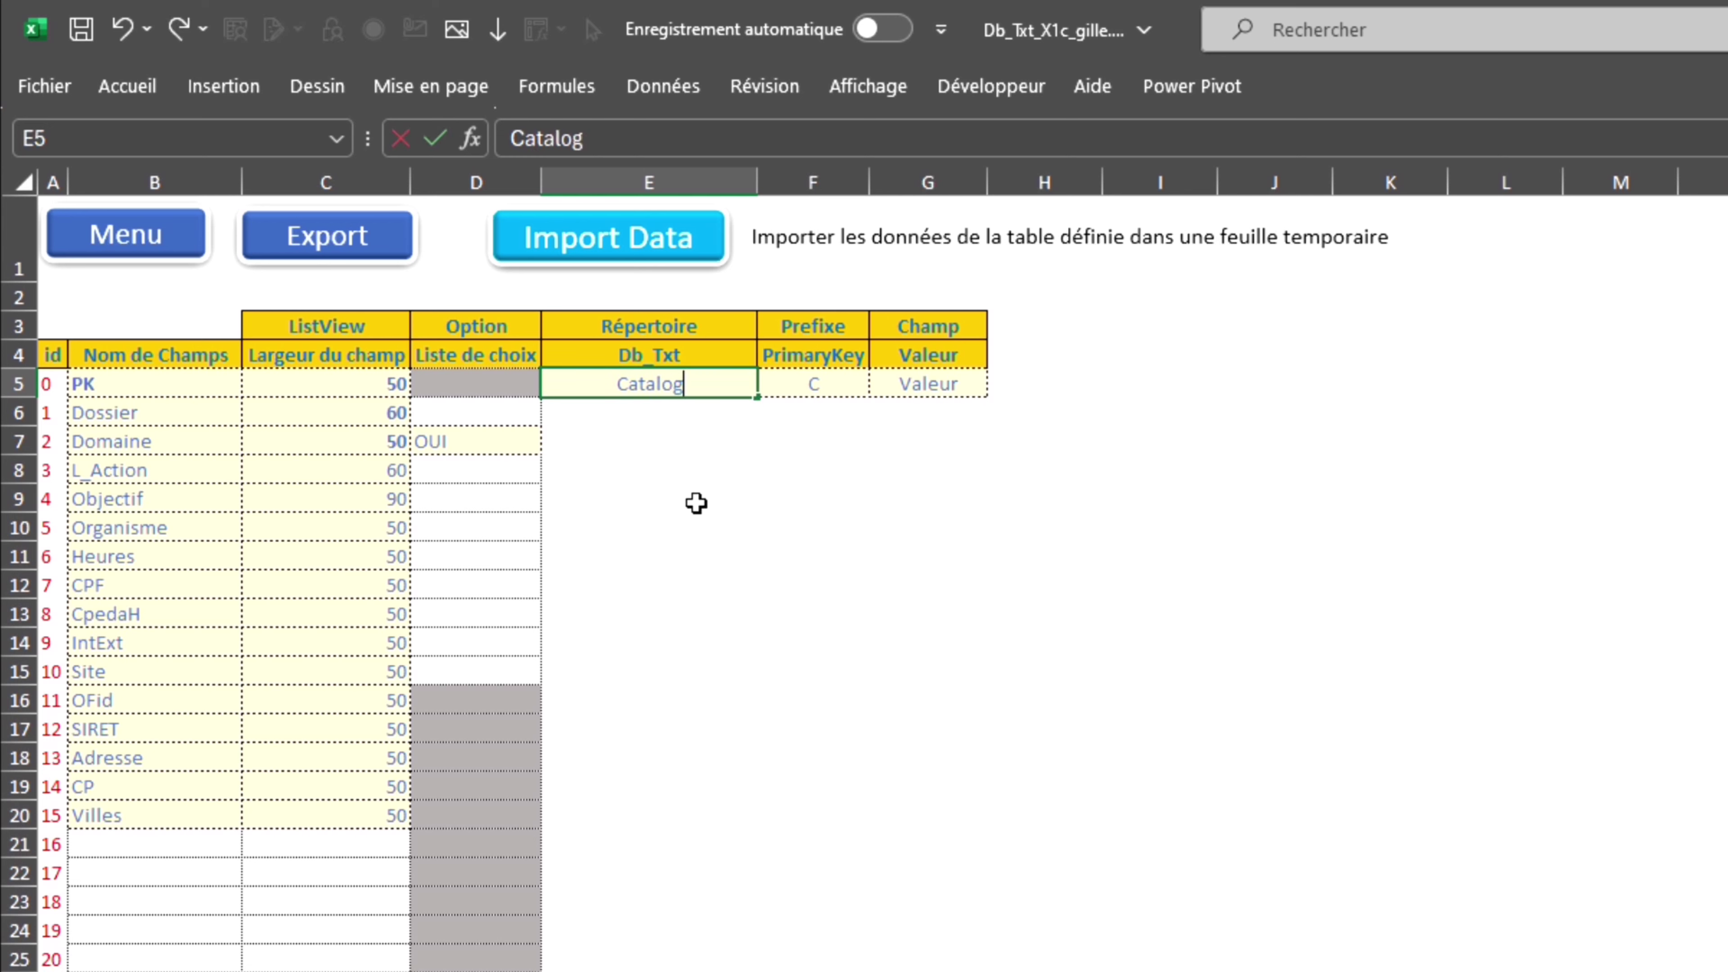
pyautogui.write('ue')
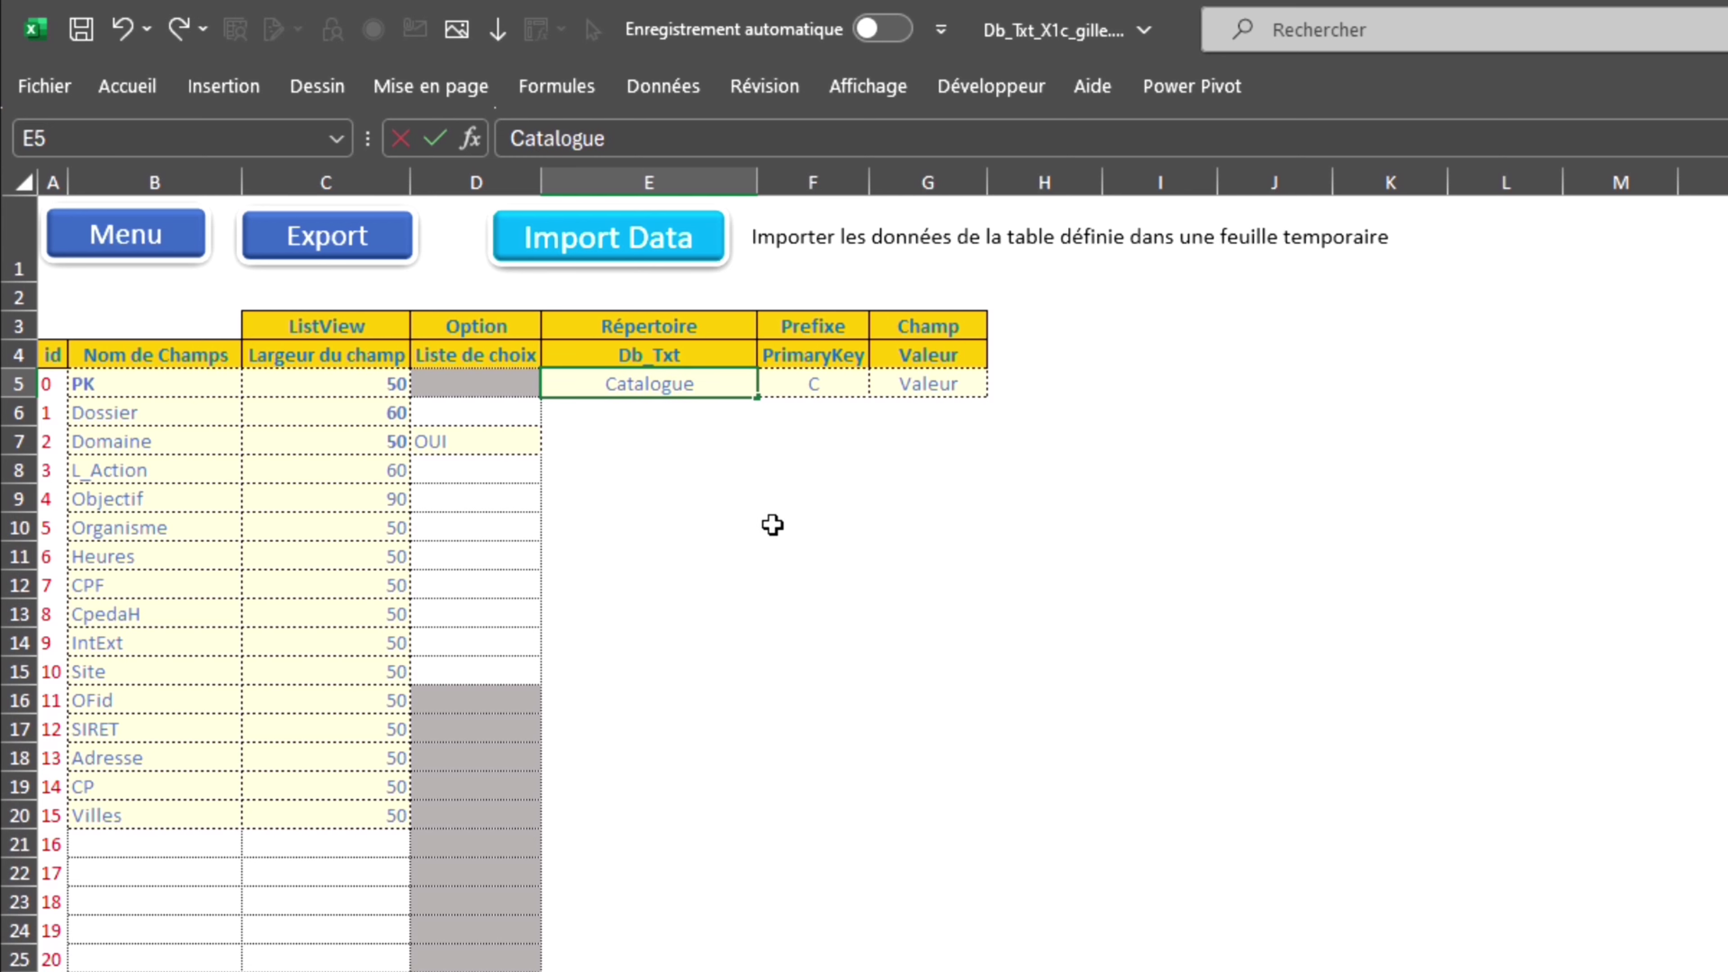
pyautogui.click(751, 476)
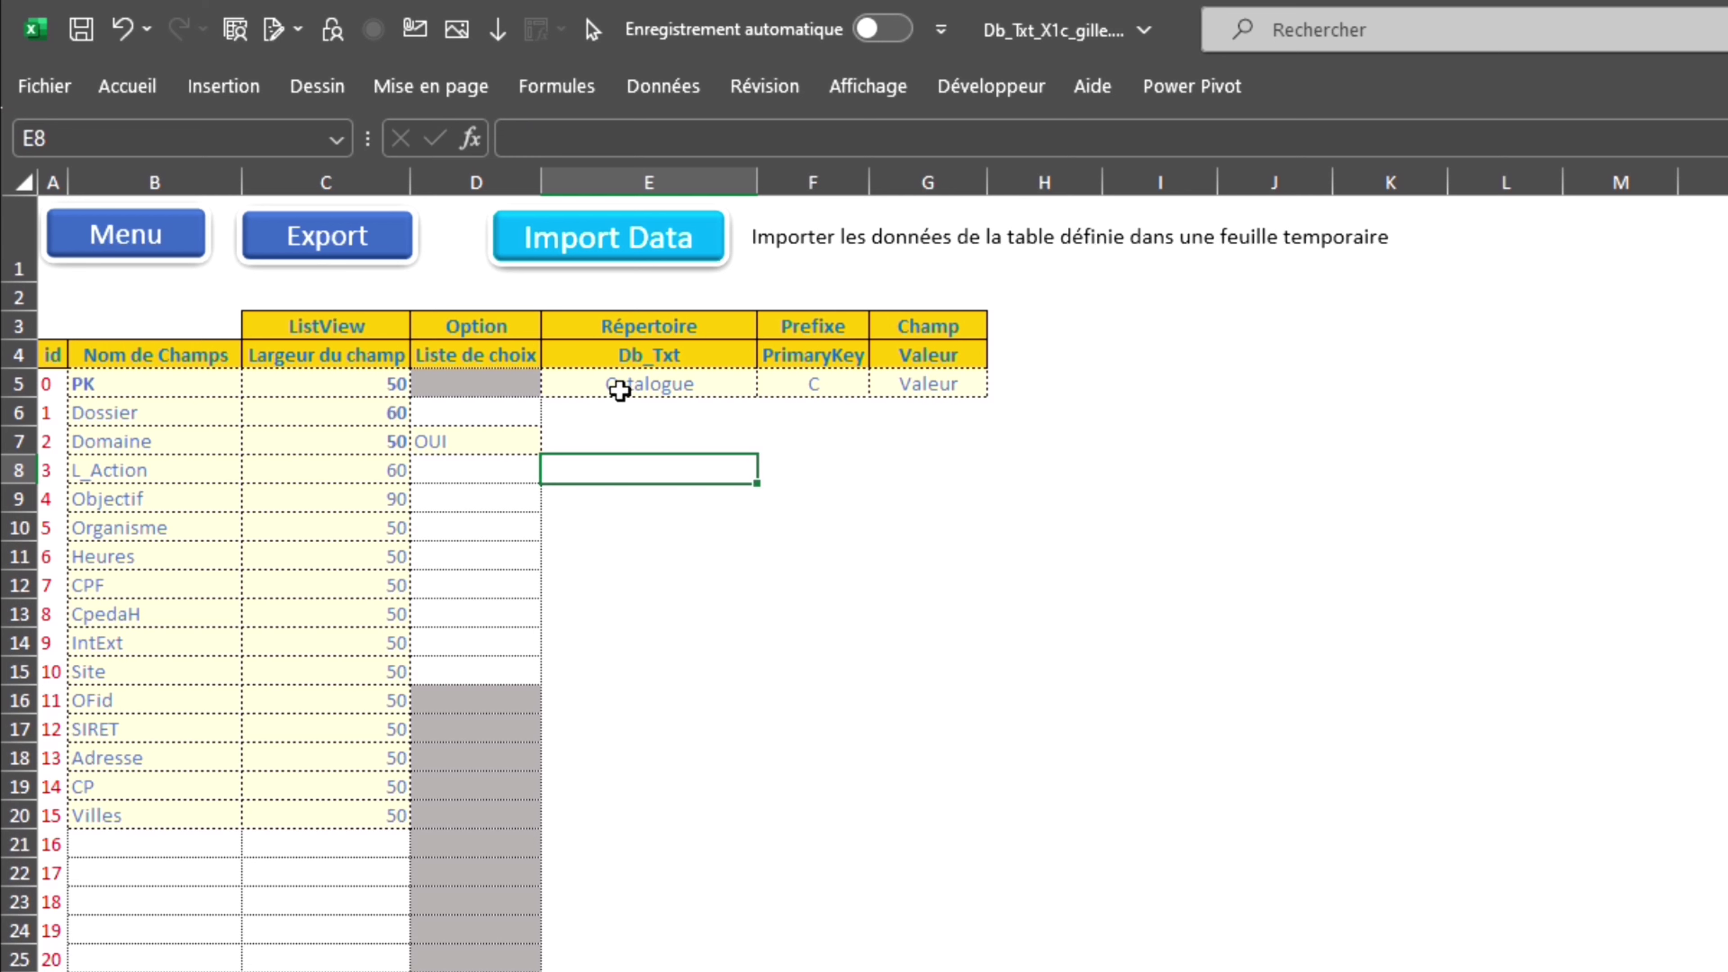
pyautogui.click(791, 382)
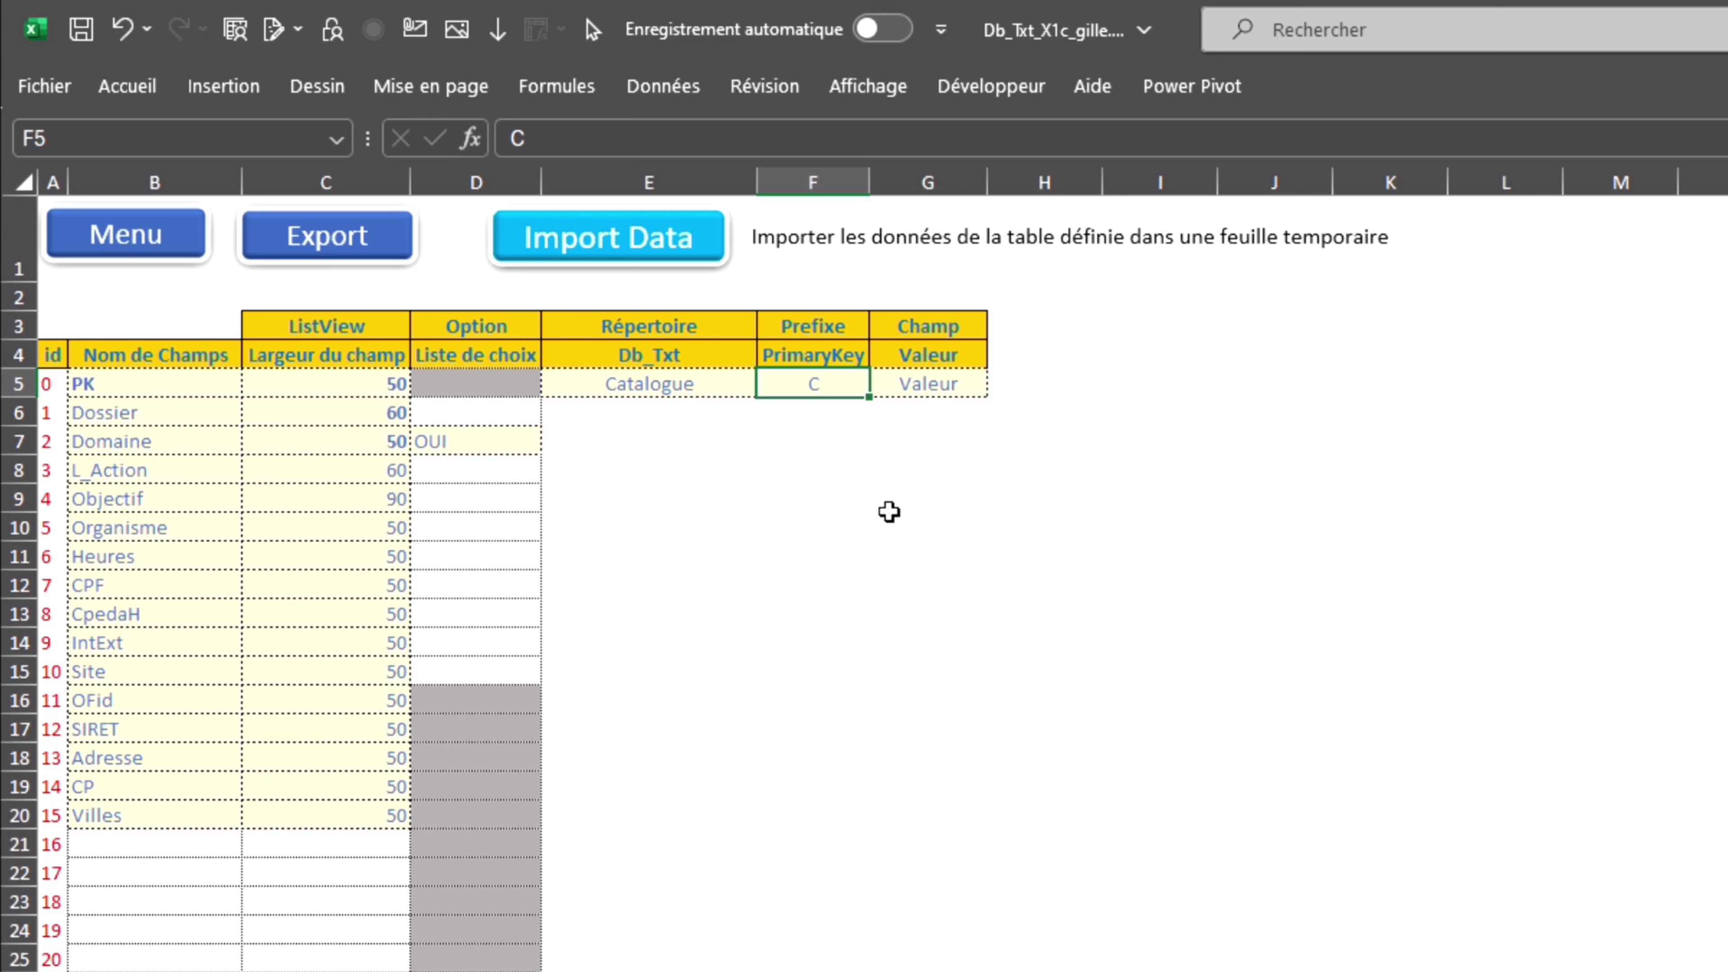
pyautogui.write('CA')
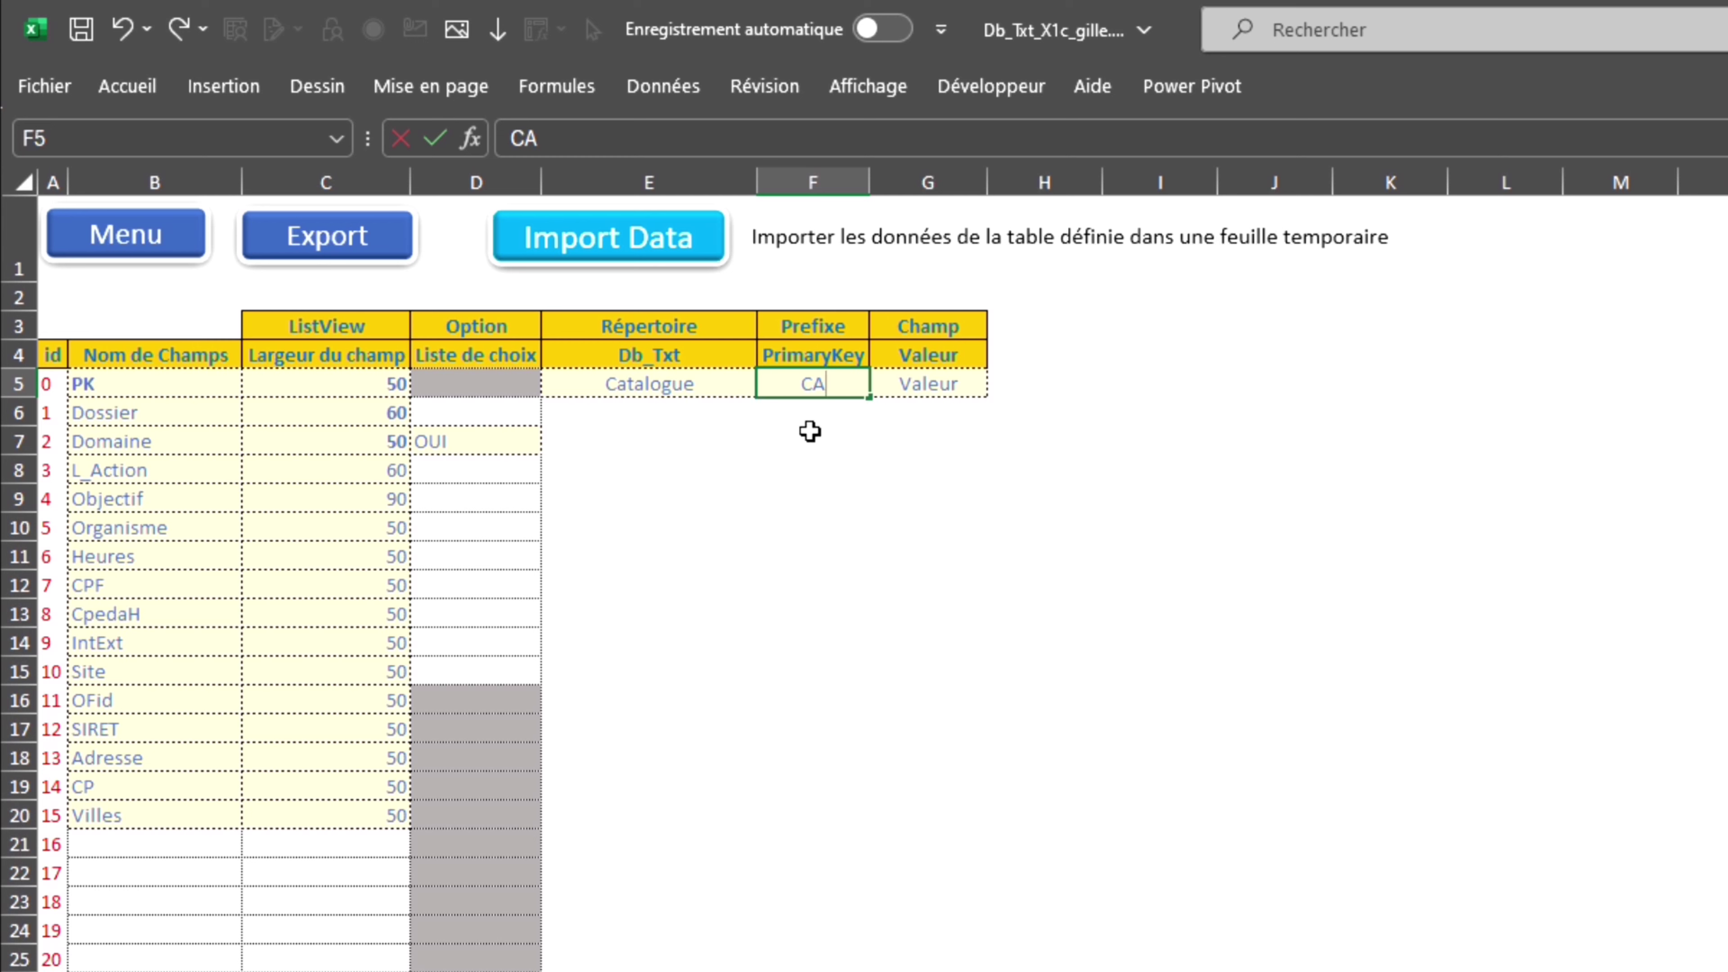
pyautogui.click(937, 386)
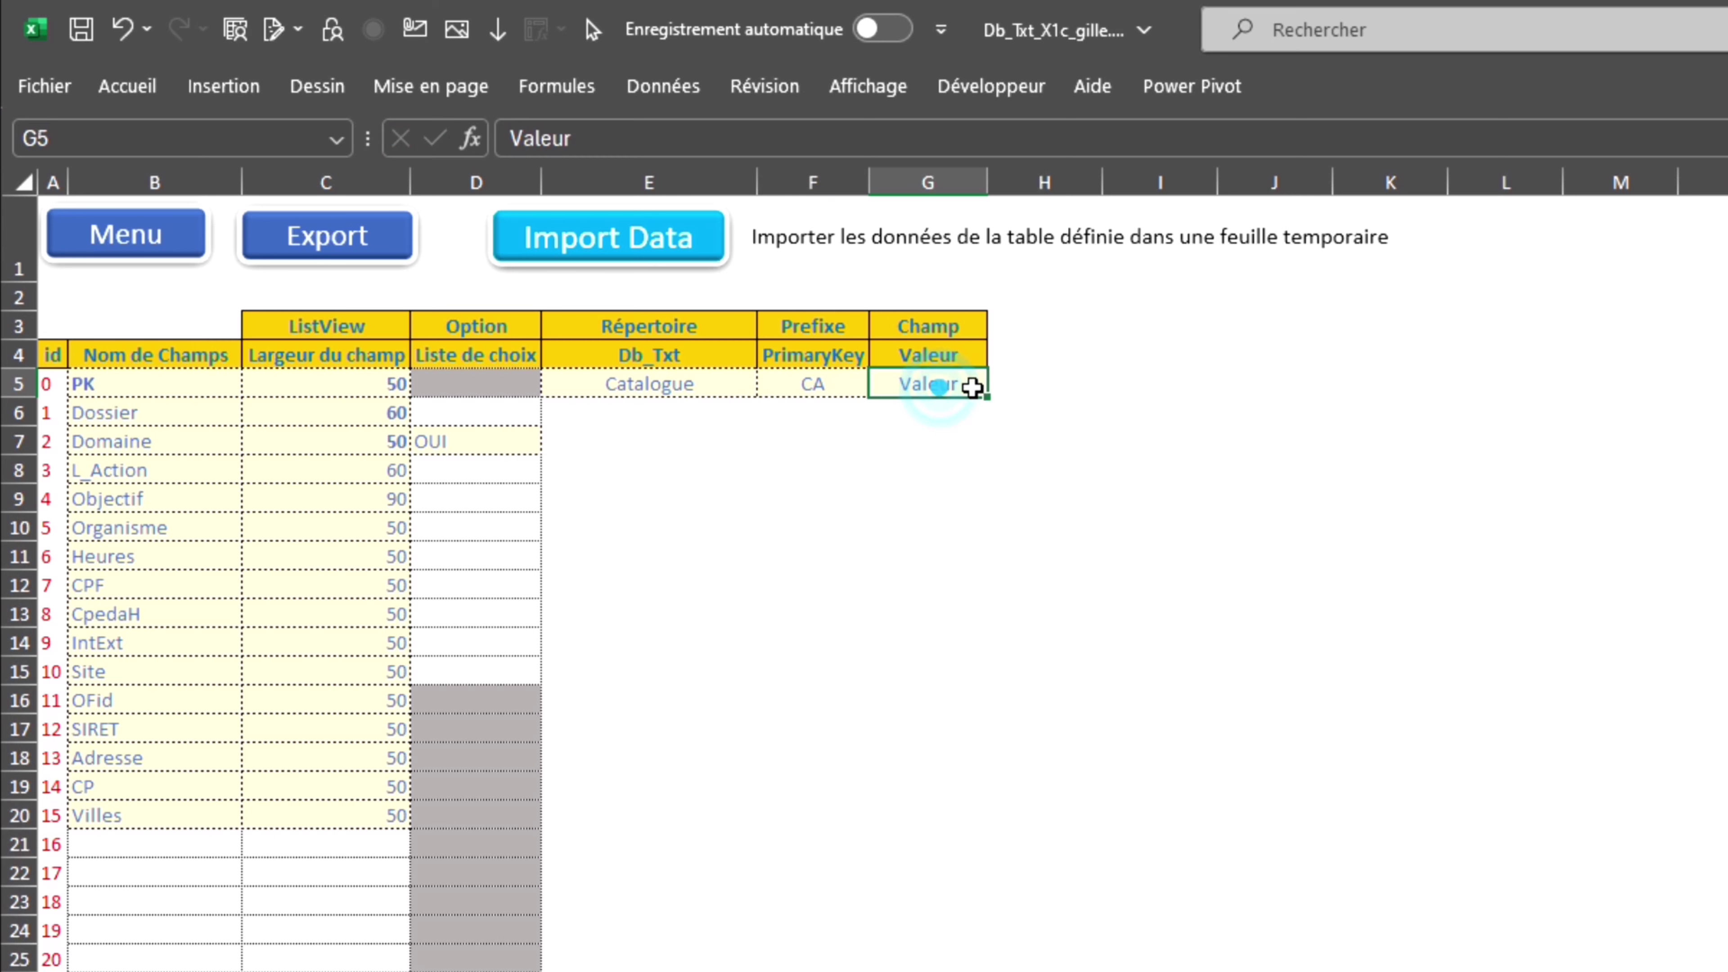
pyautogui.write('St')
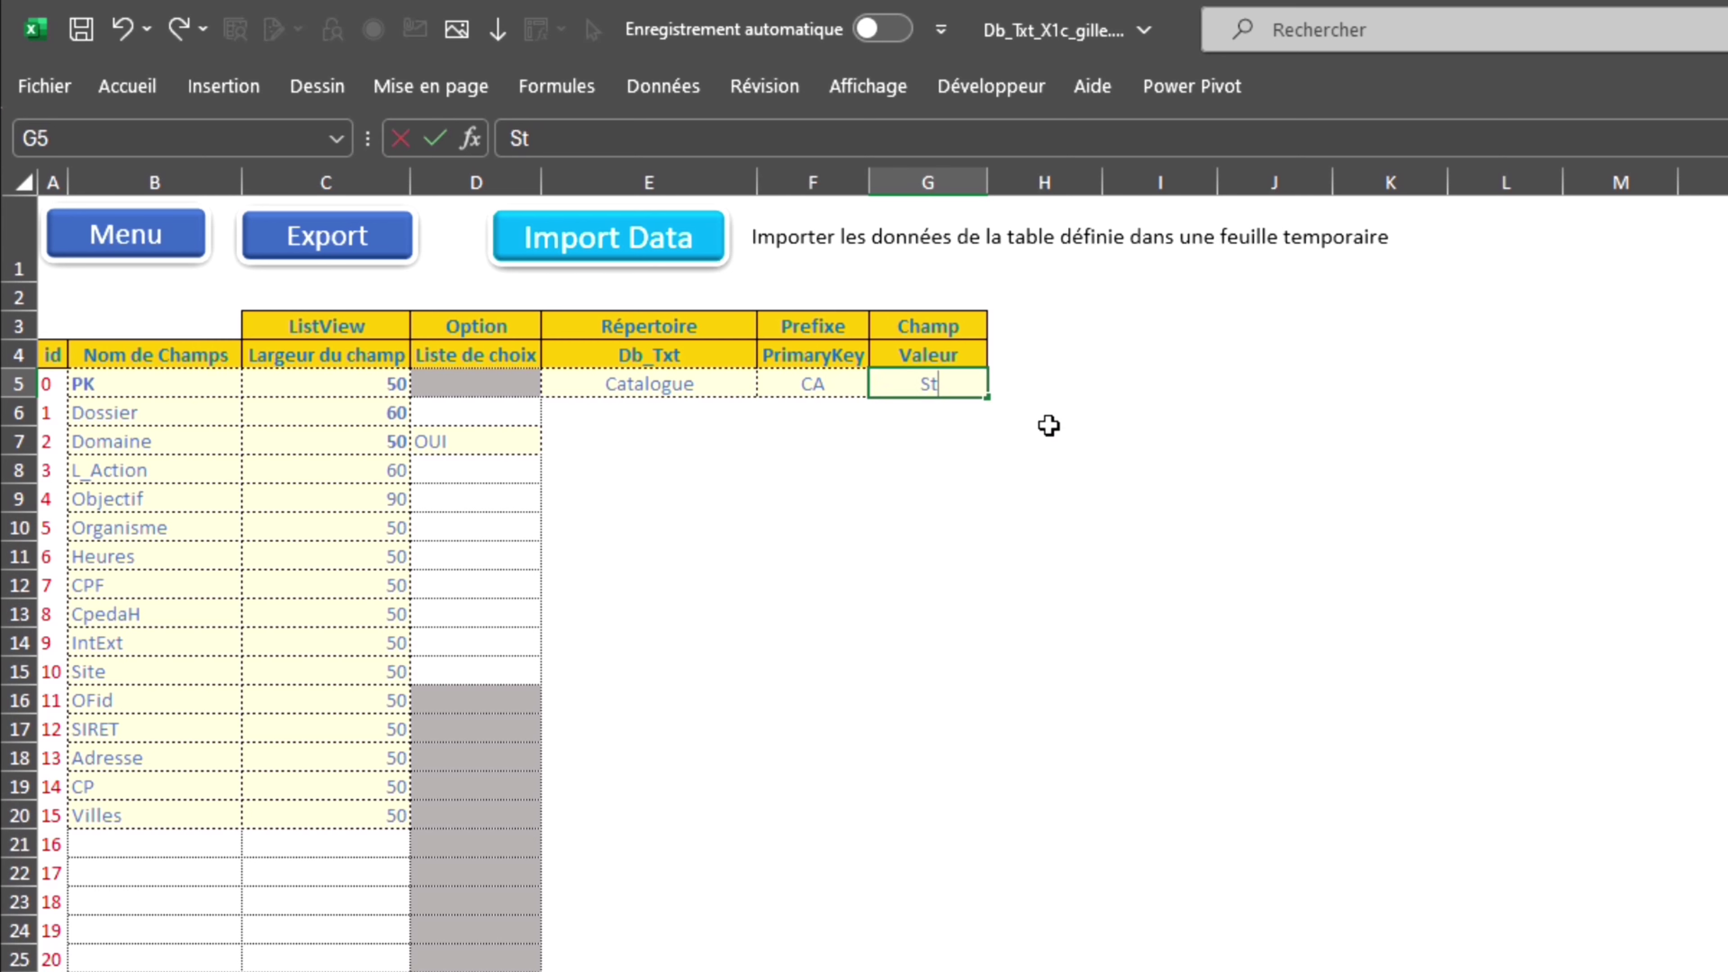
pyautogui.write('agia')
pyautogui.write('ires')
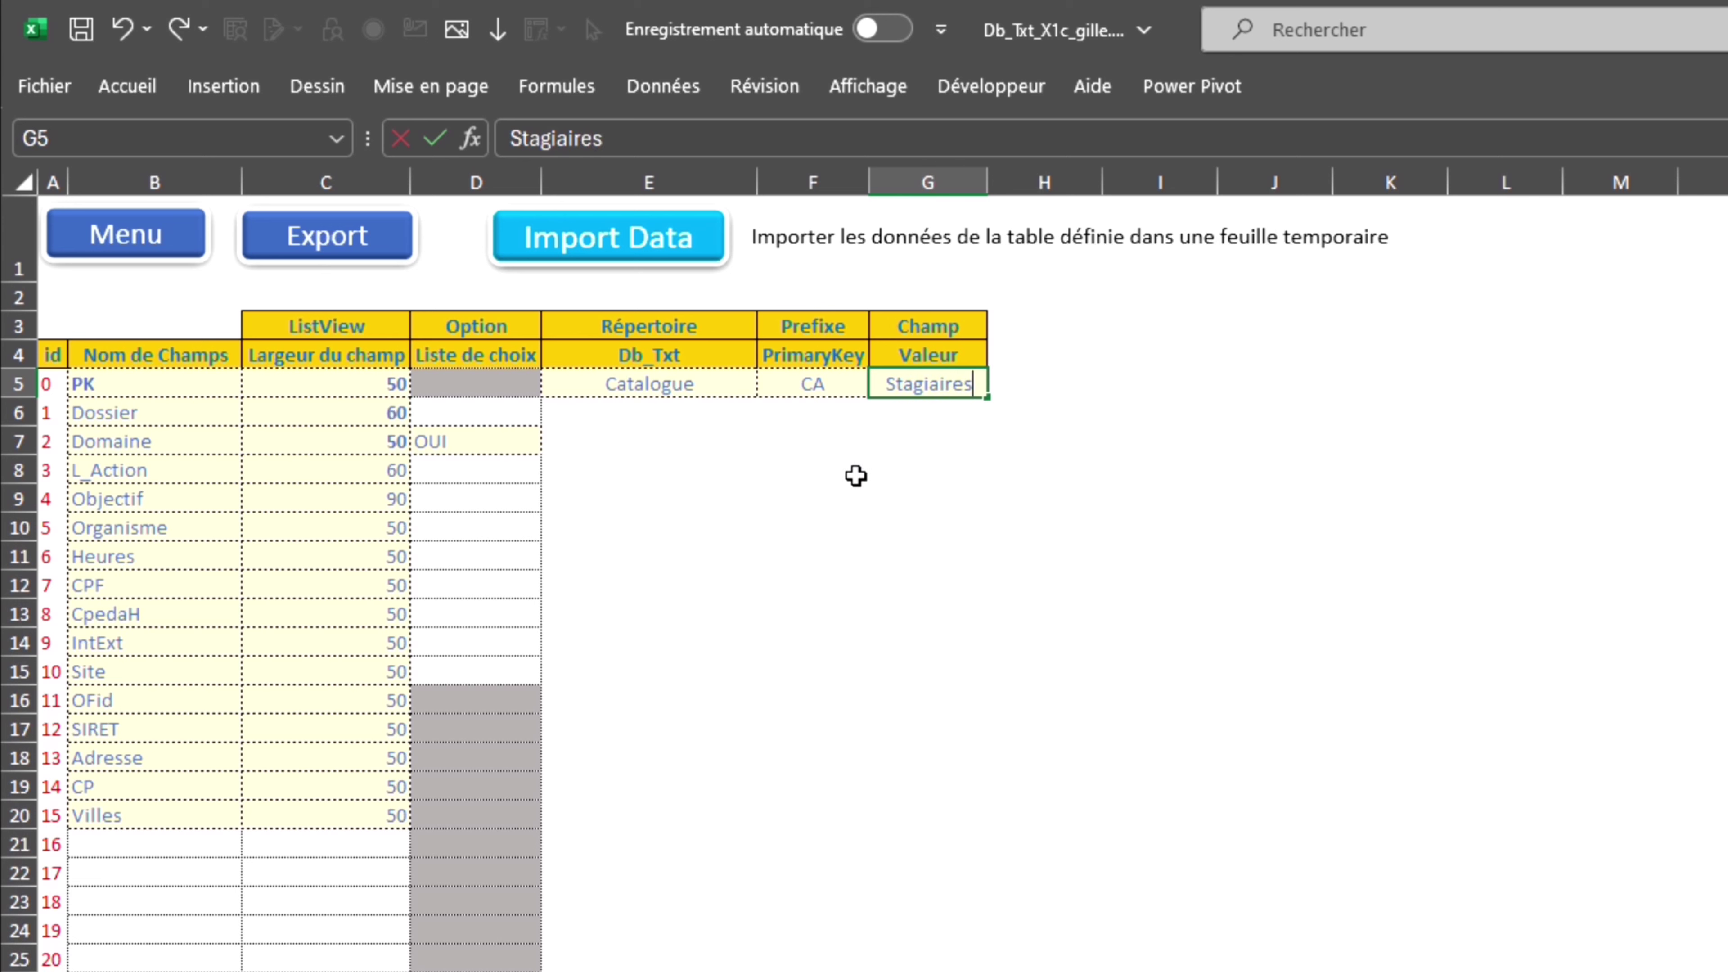
pyautogui.click(887, 459)
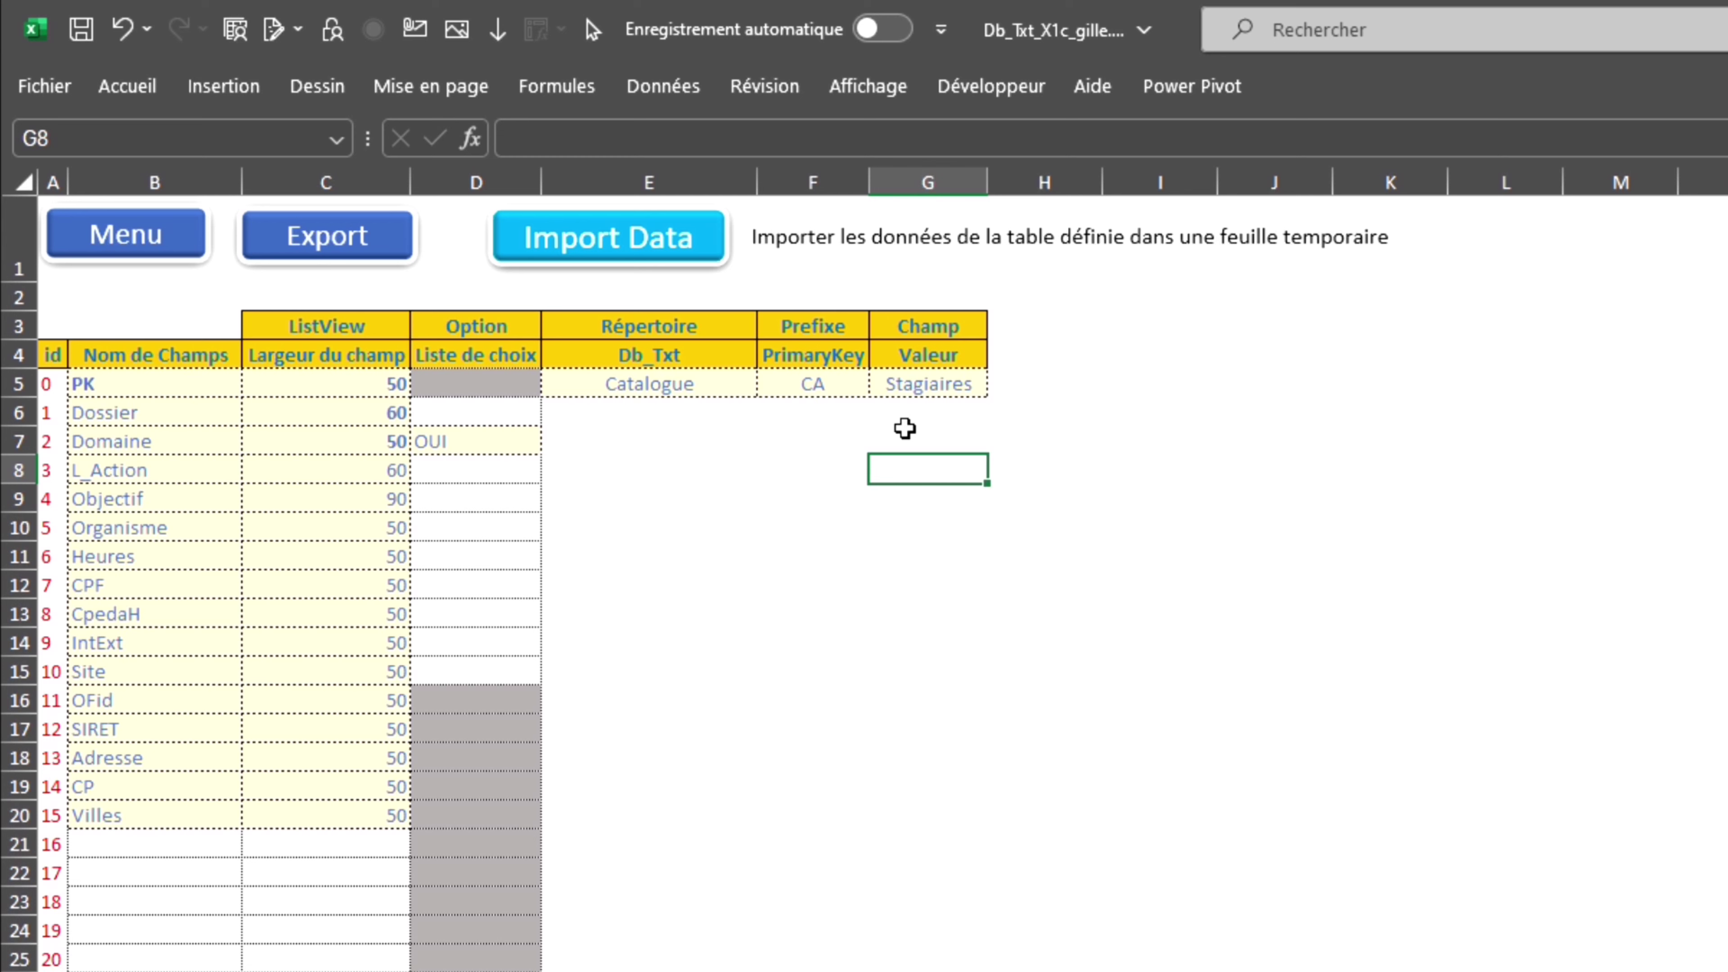
# - Export the field settings, acknowledge Exportation réussie, and create the empty Temp sheet via Import Data
pyautogui.click(334, 253)
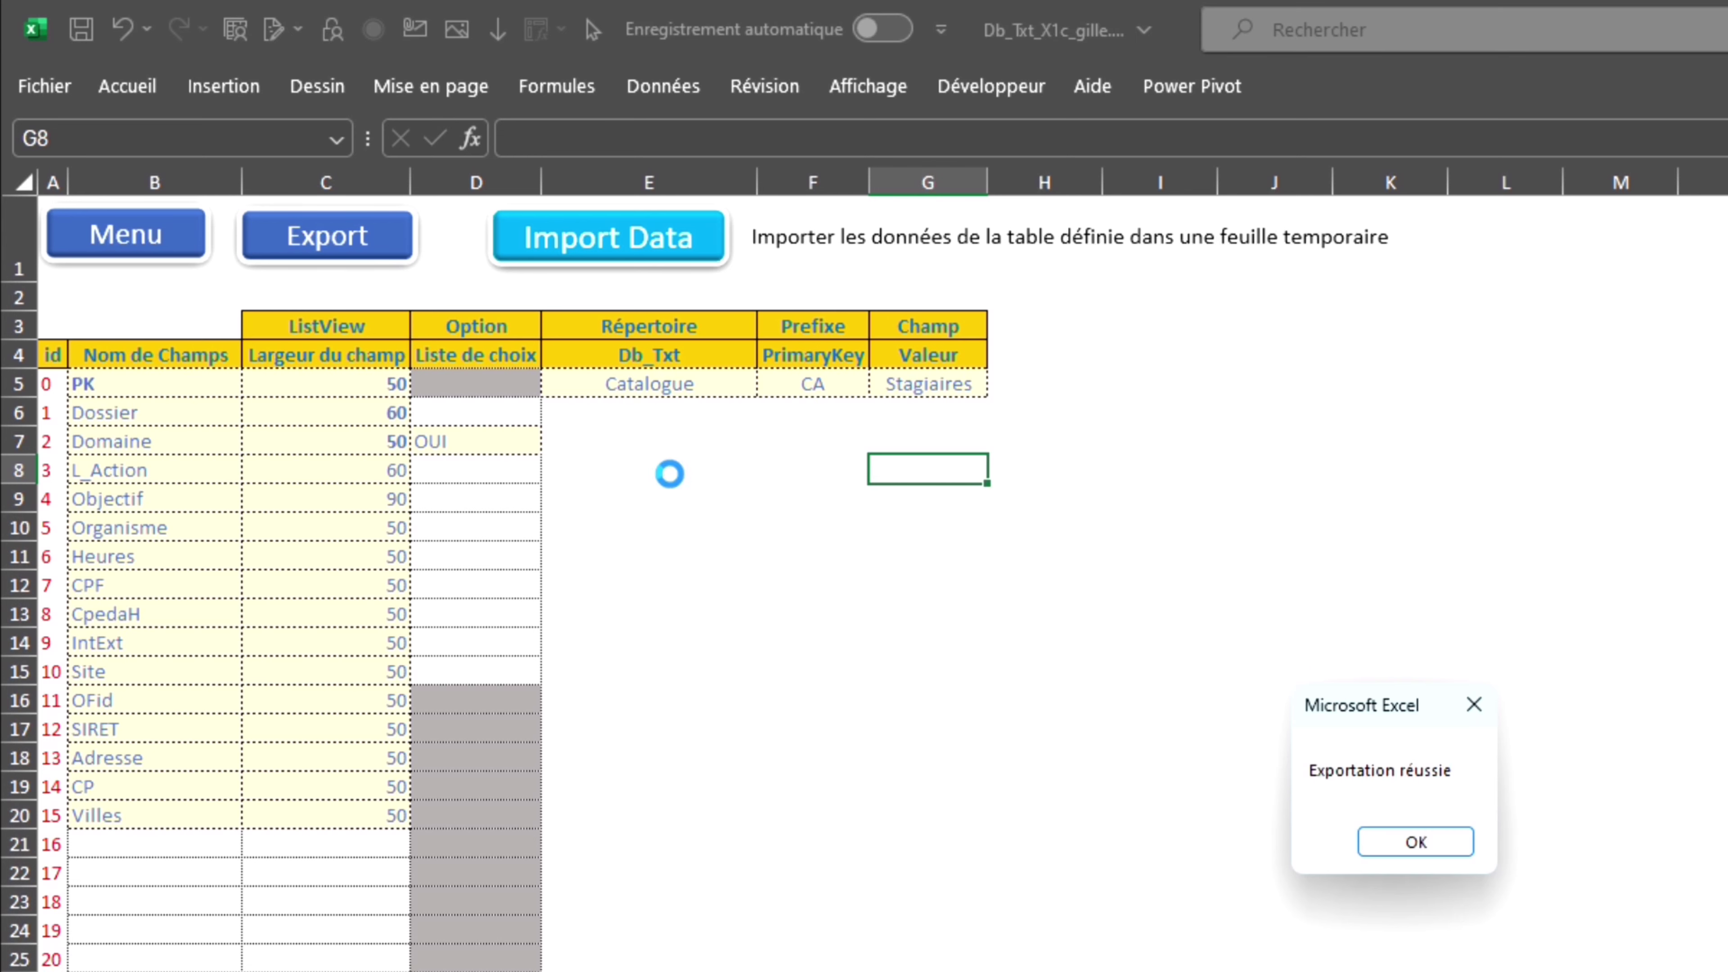
pyautogui.click(1412, 844)
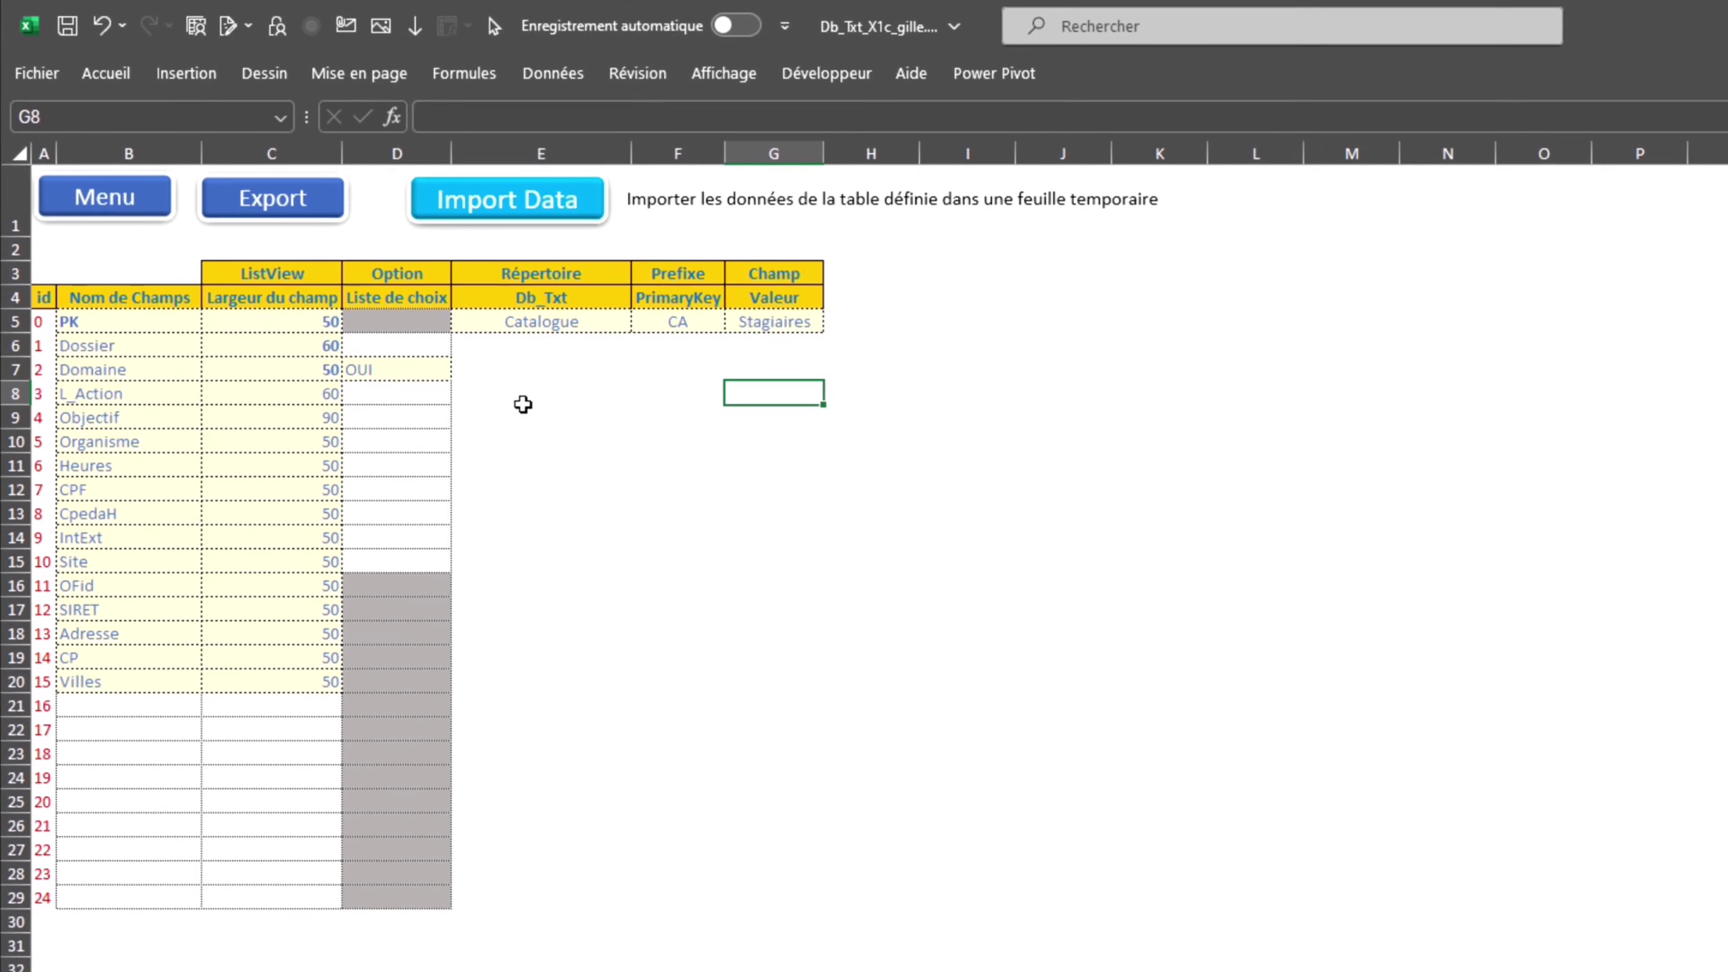
pyautogui.click(391, 155)
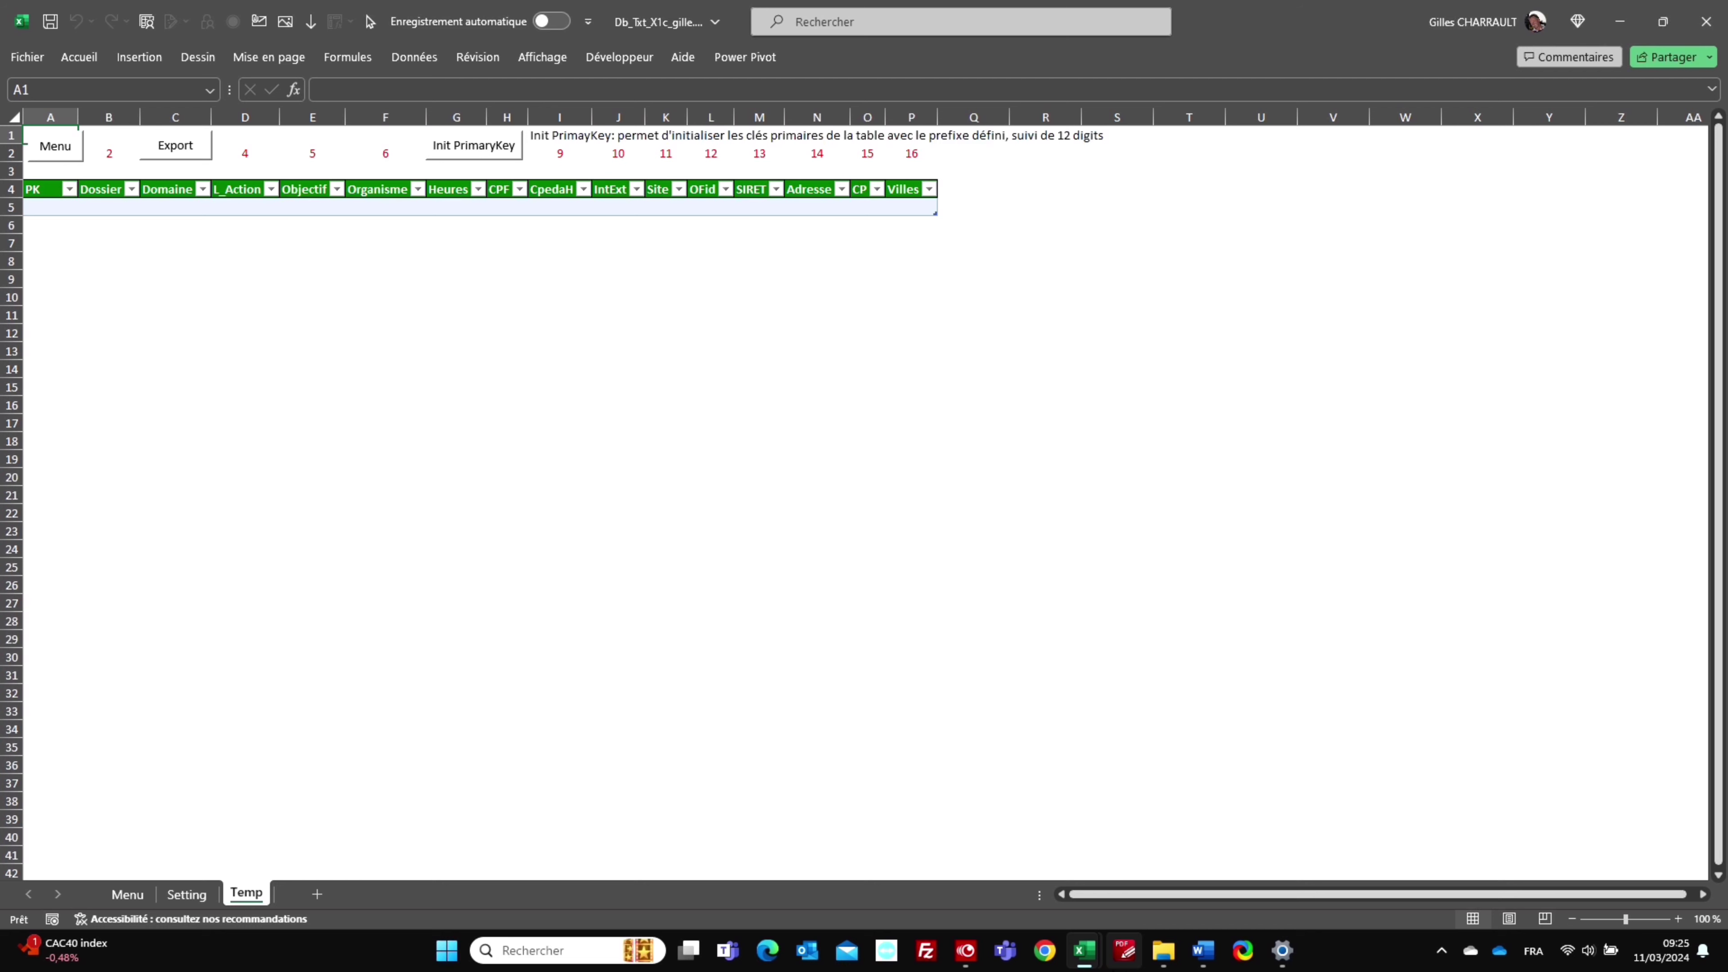
# - Copy all Catalogue.xlsx records from A2 down to the last used cell
pyautogui.moveTo(1083, 951)
pyautogui.click(1258, 857)
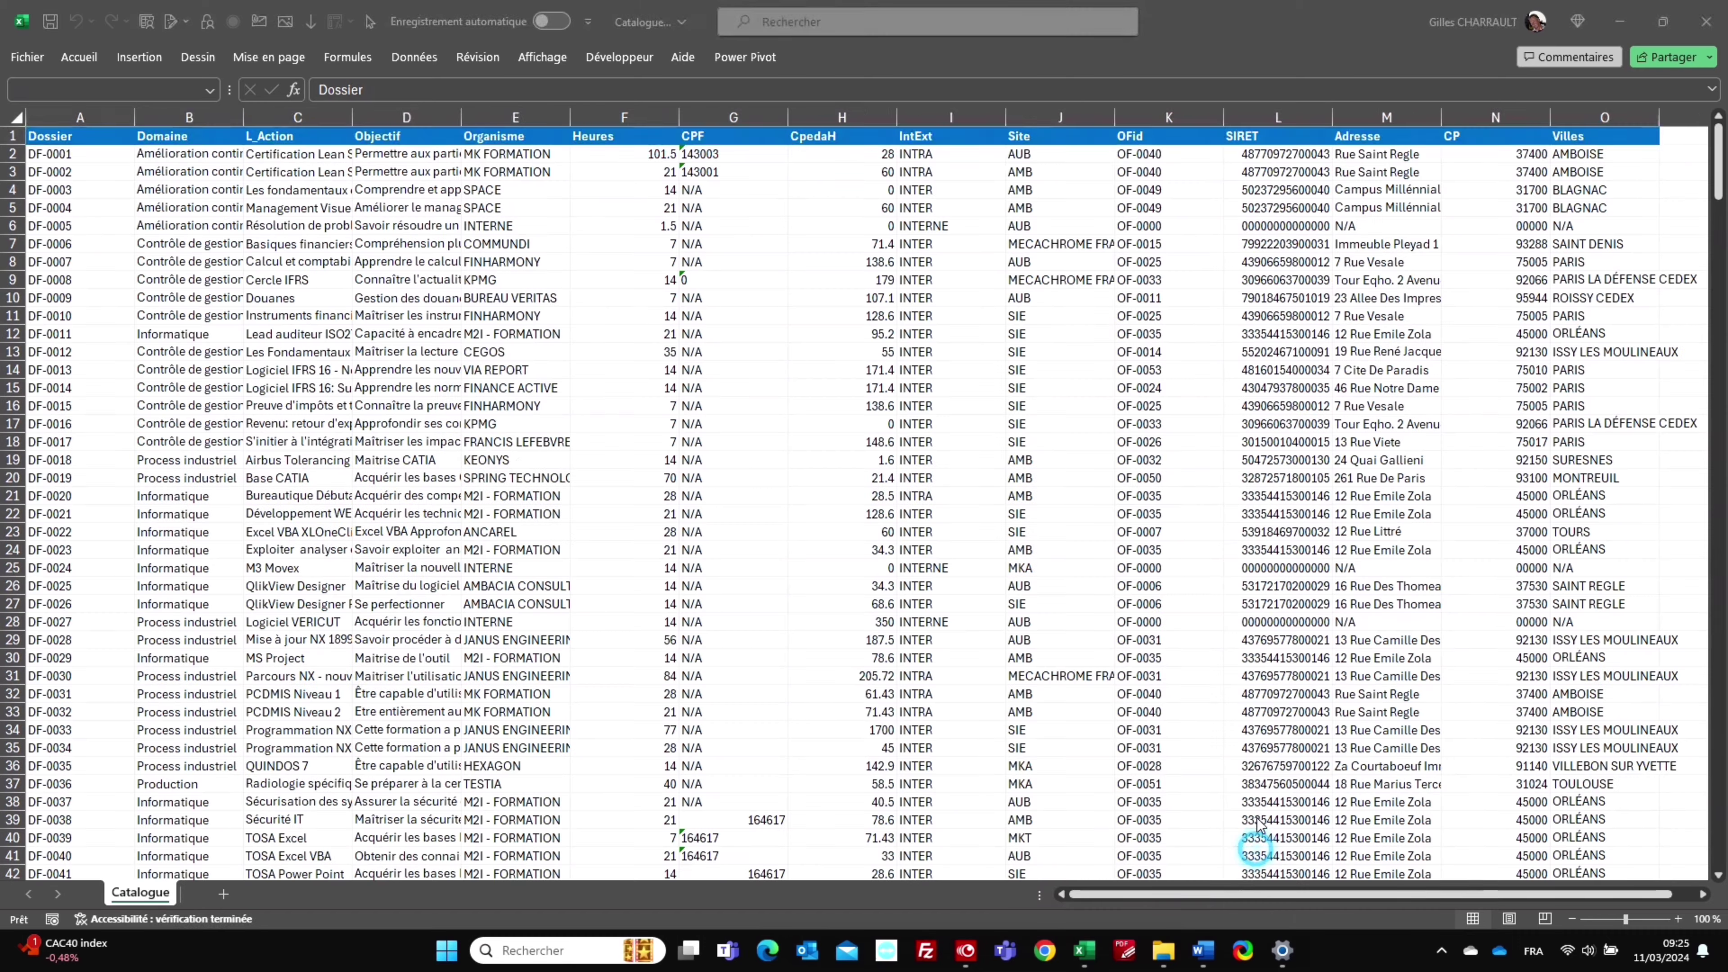
pyautogui.click(58, 155)
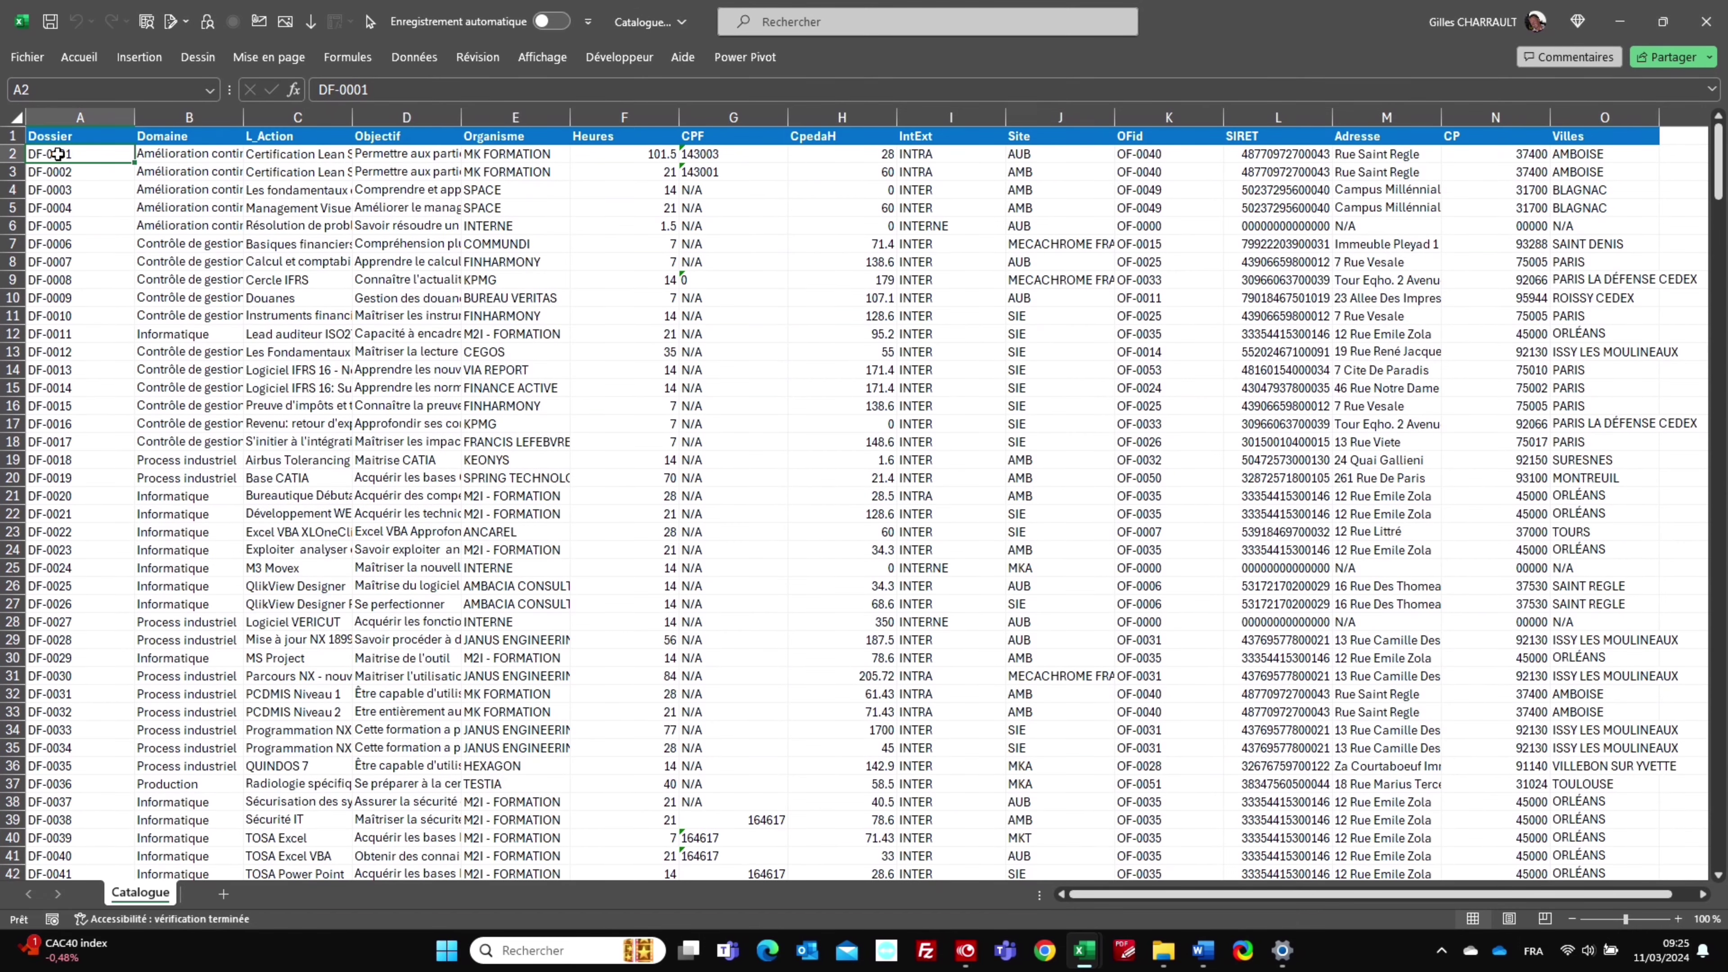
pyautogui.hotkey('ctrl', 'shift', 'End')
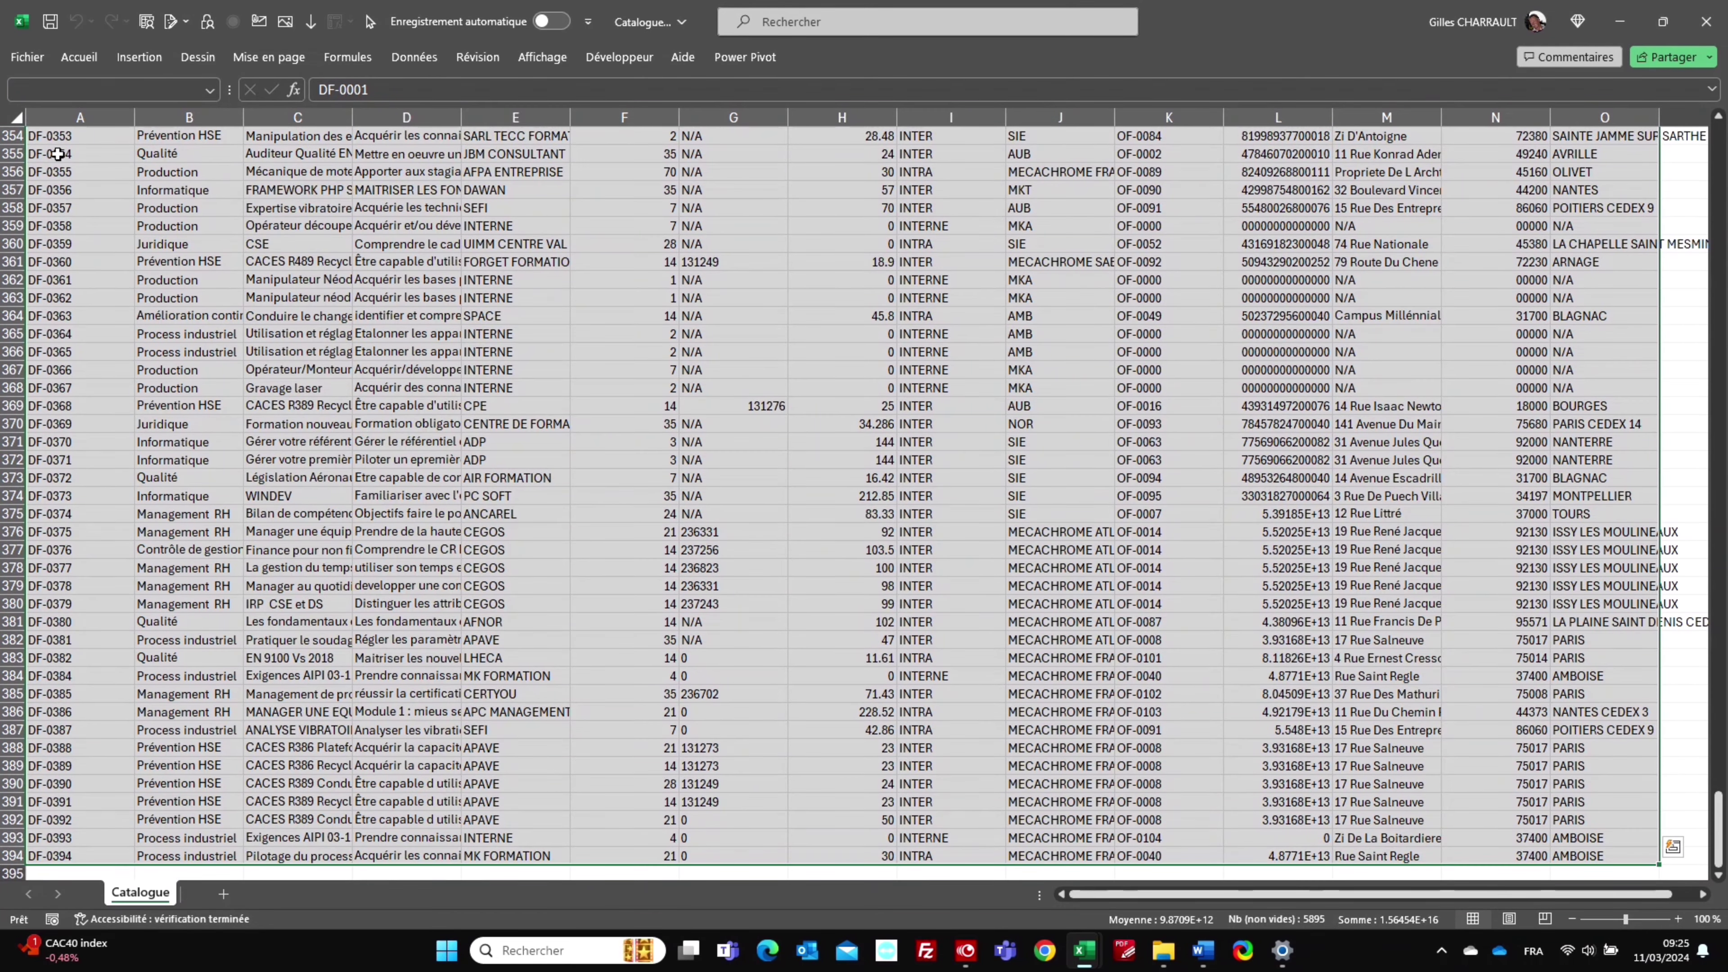
pyautogui.hotkey('ctrl', 'c')
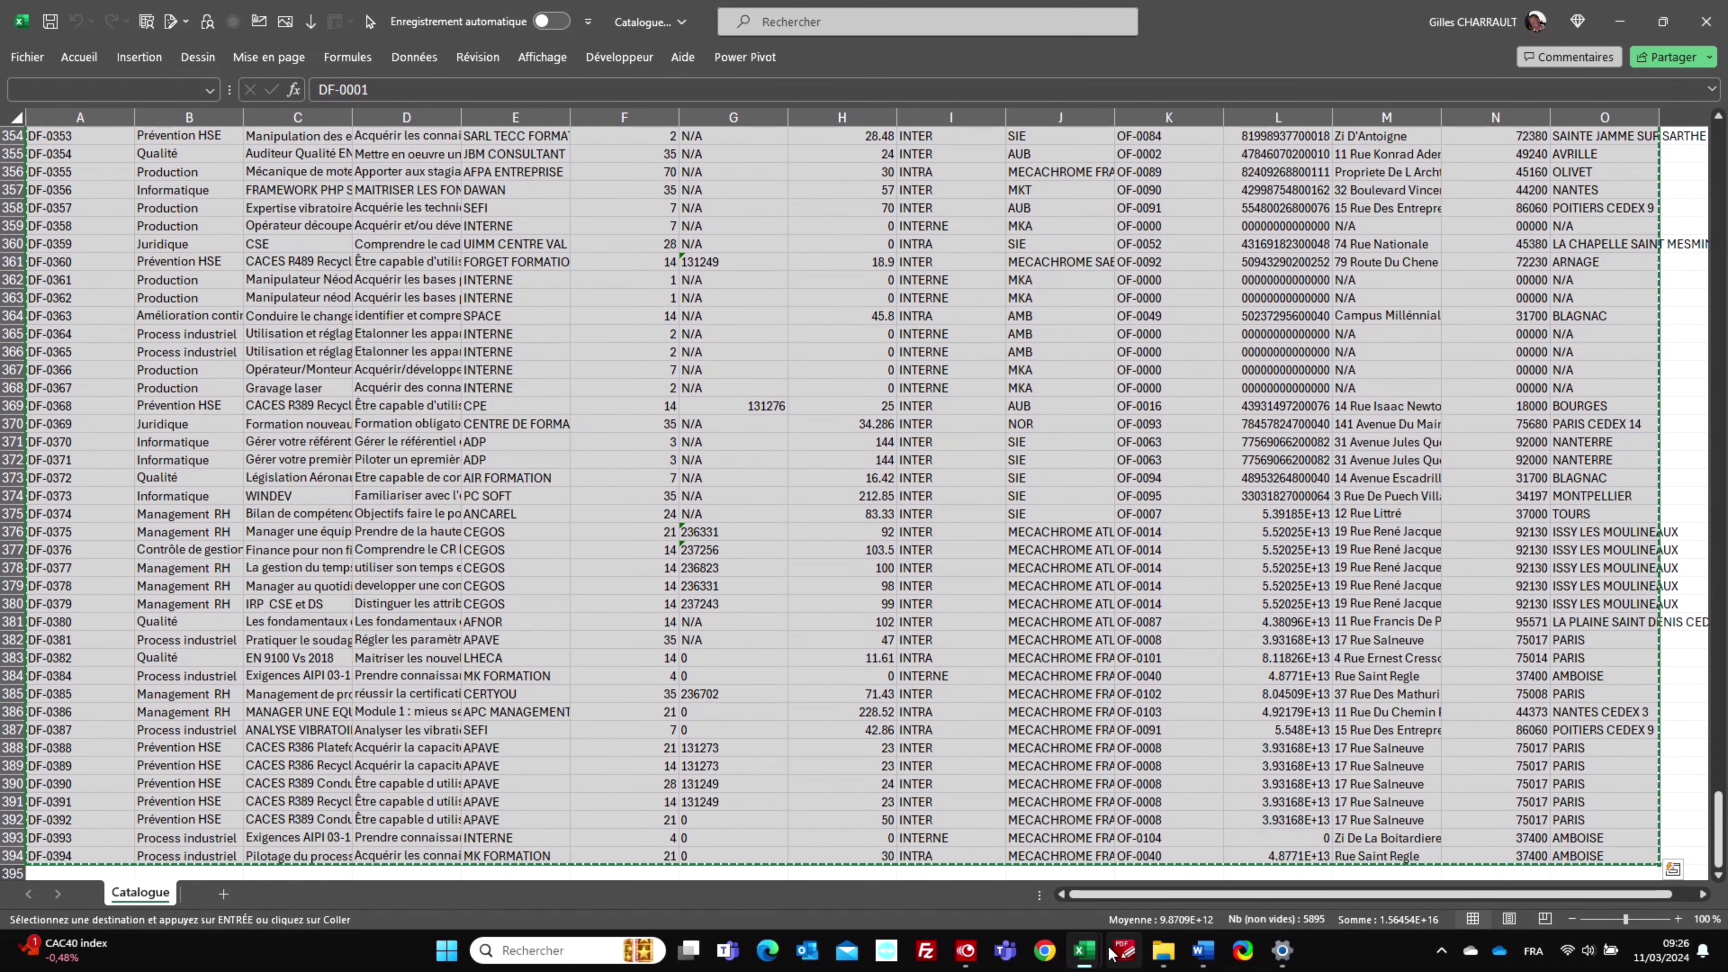
# - Paste the records into Temp at B5, generate CA-prefixed primary keys, and autofit column A
pyautogui.moveTo(1082, 951)
pyautogui.click(932, 871)
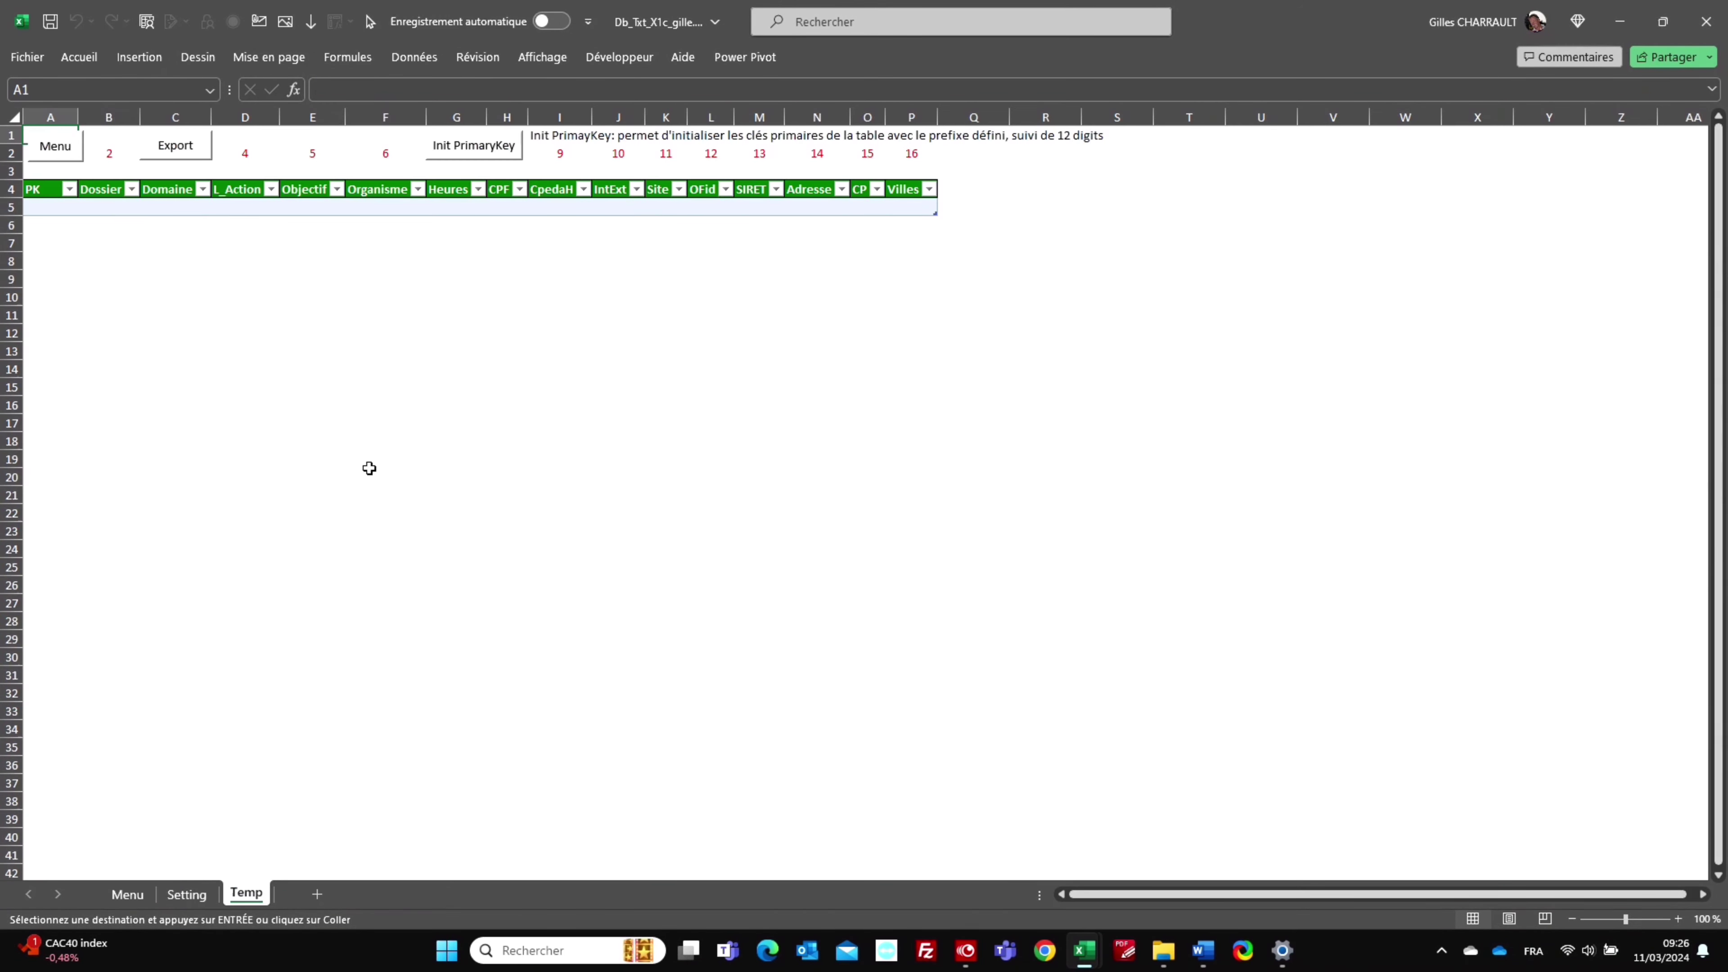
pyautogui.click(100, 206)
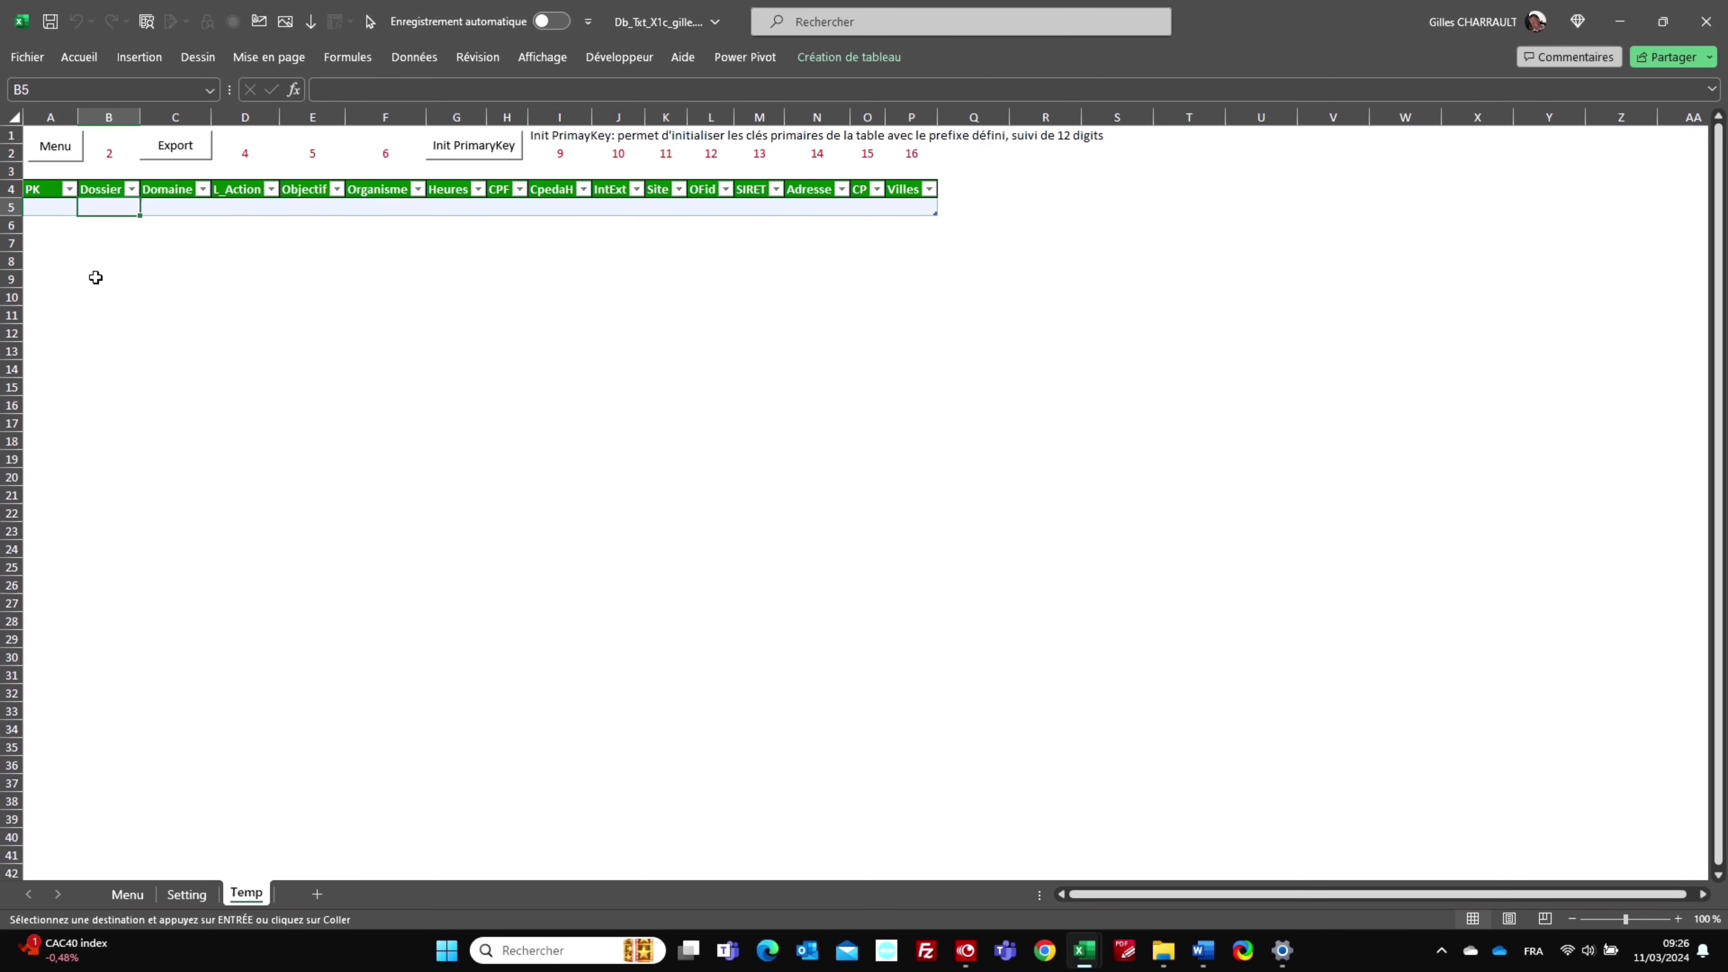
pyautogui.hotkey('ctrl', 'v')
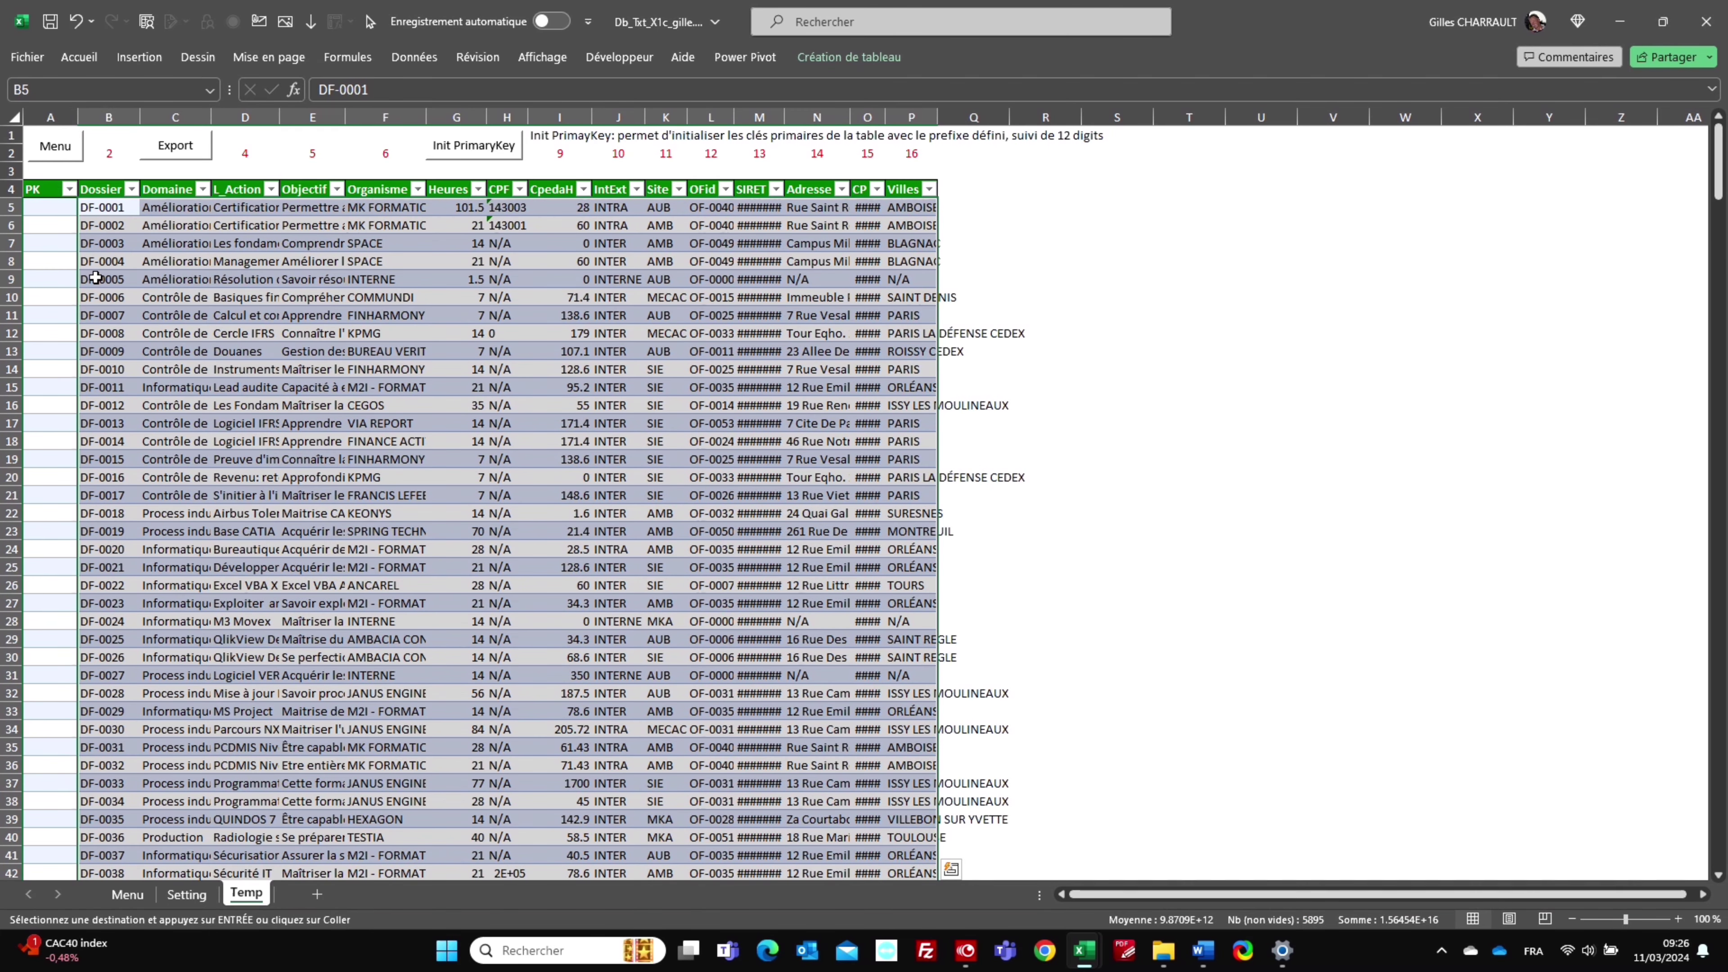
pyautogui.click(490, 151)
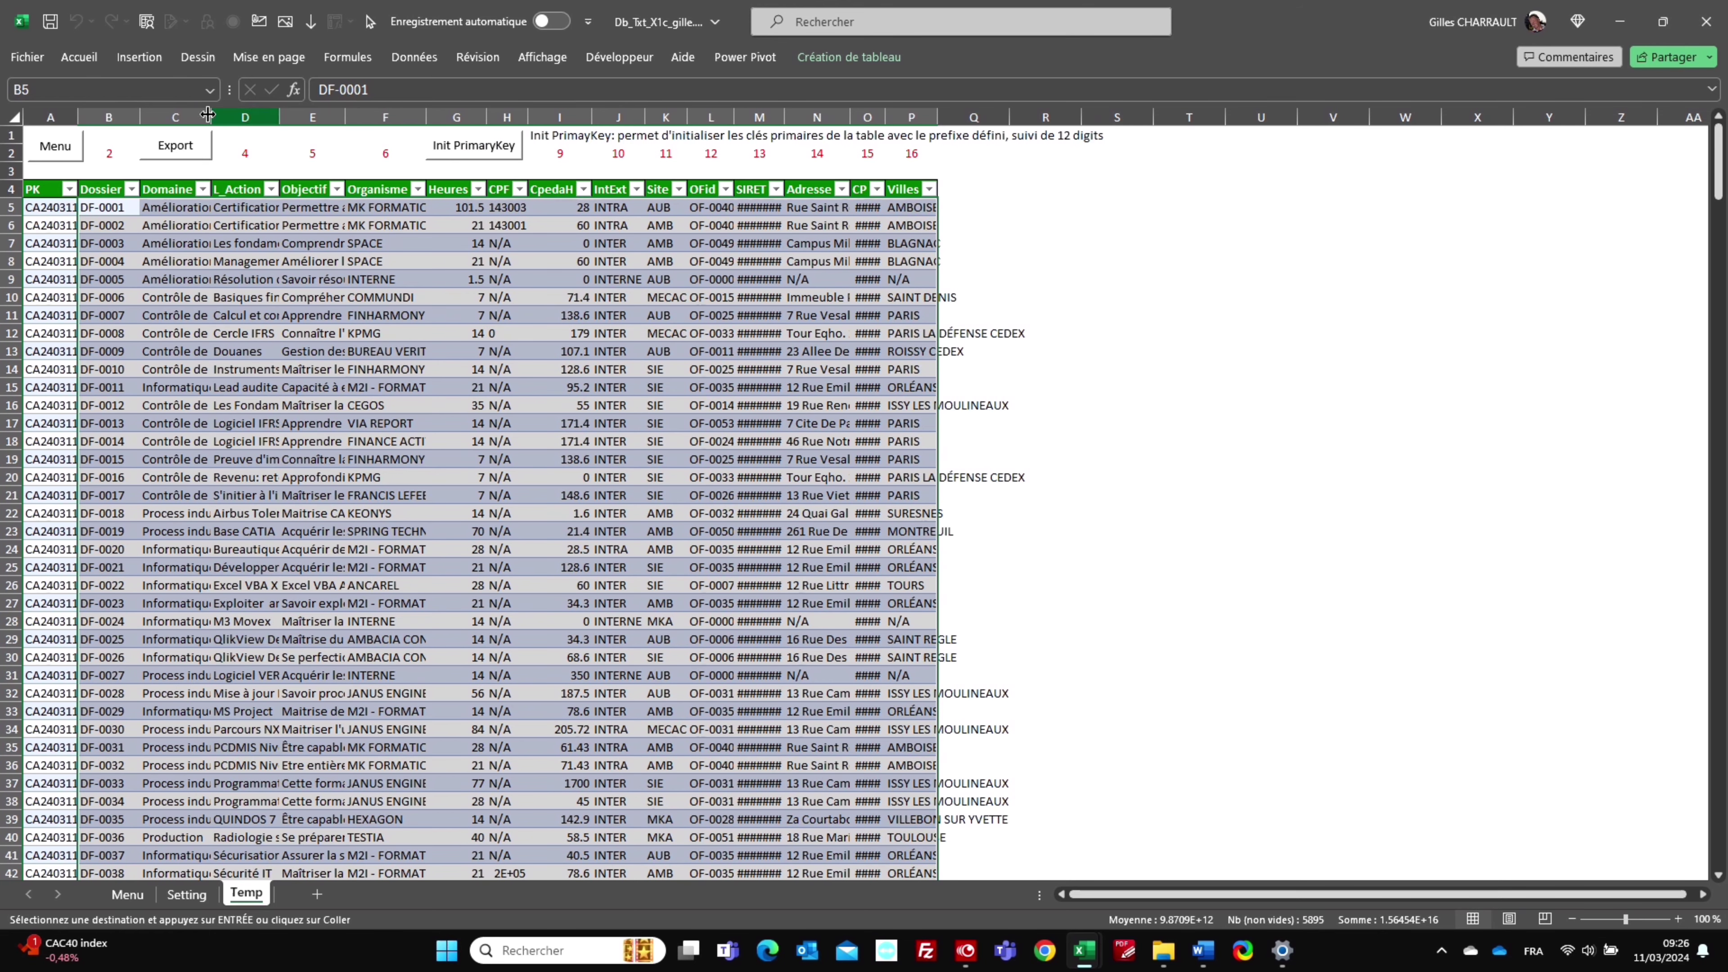
pyautogui.doubleClick(78, 117)
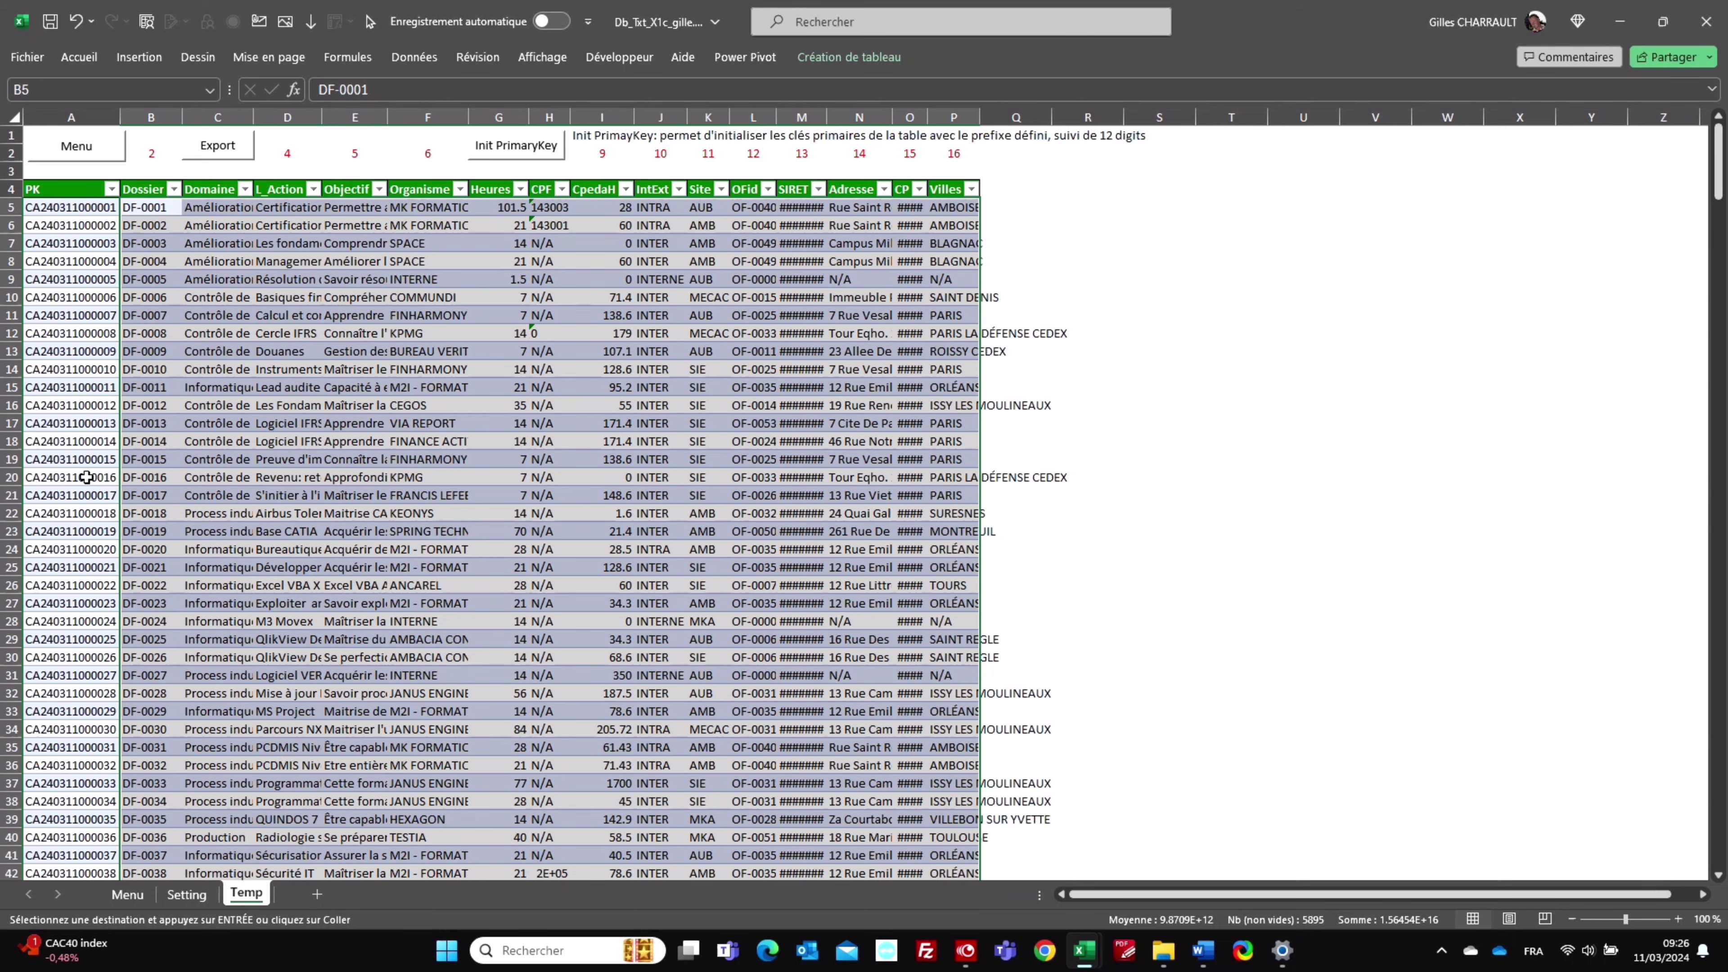
# - Export the Temp catalogue data, acknowledge 'Exportation Réussie', and go back to the Menu sheet
pyautogui.click(213, 481)
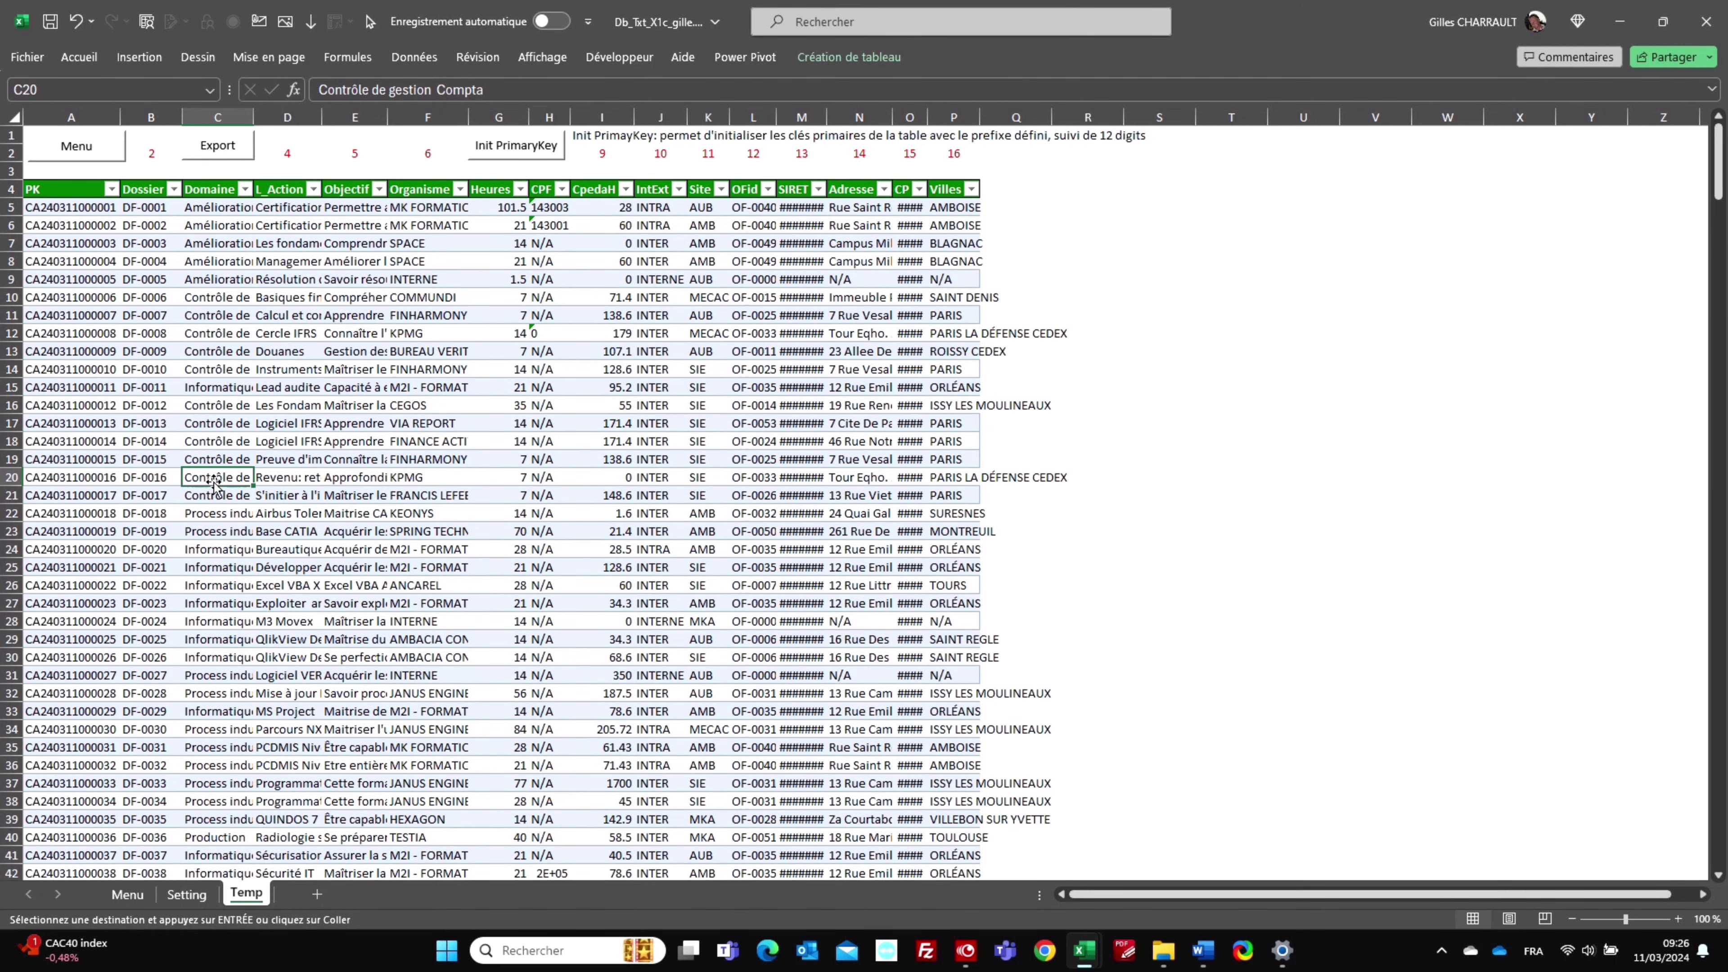
pyautogui.click(210, 143)
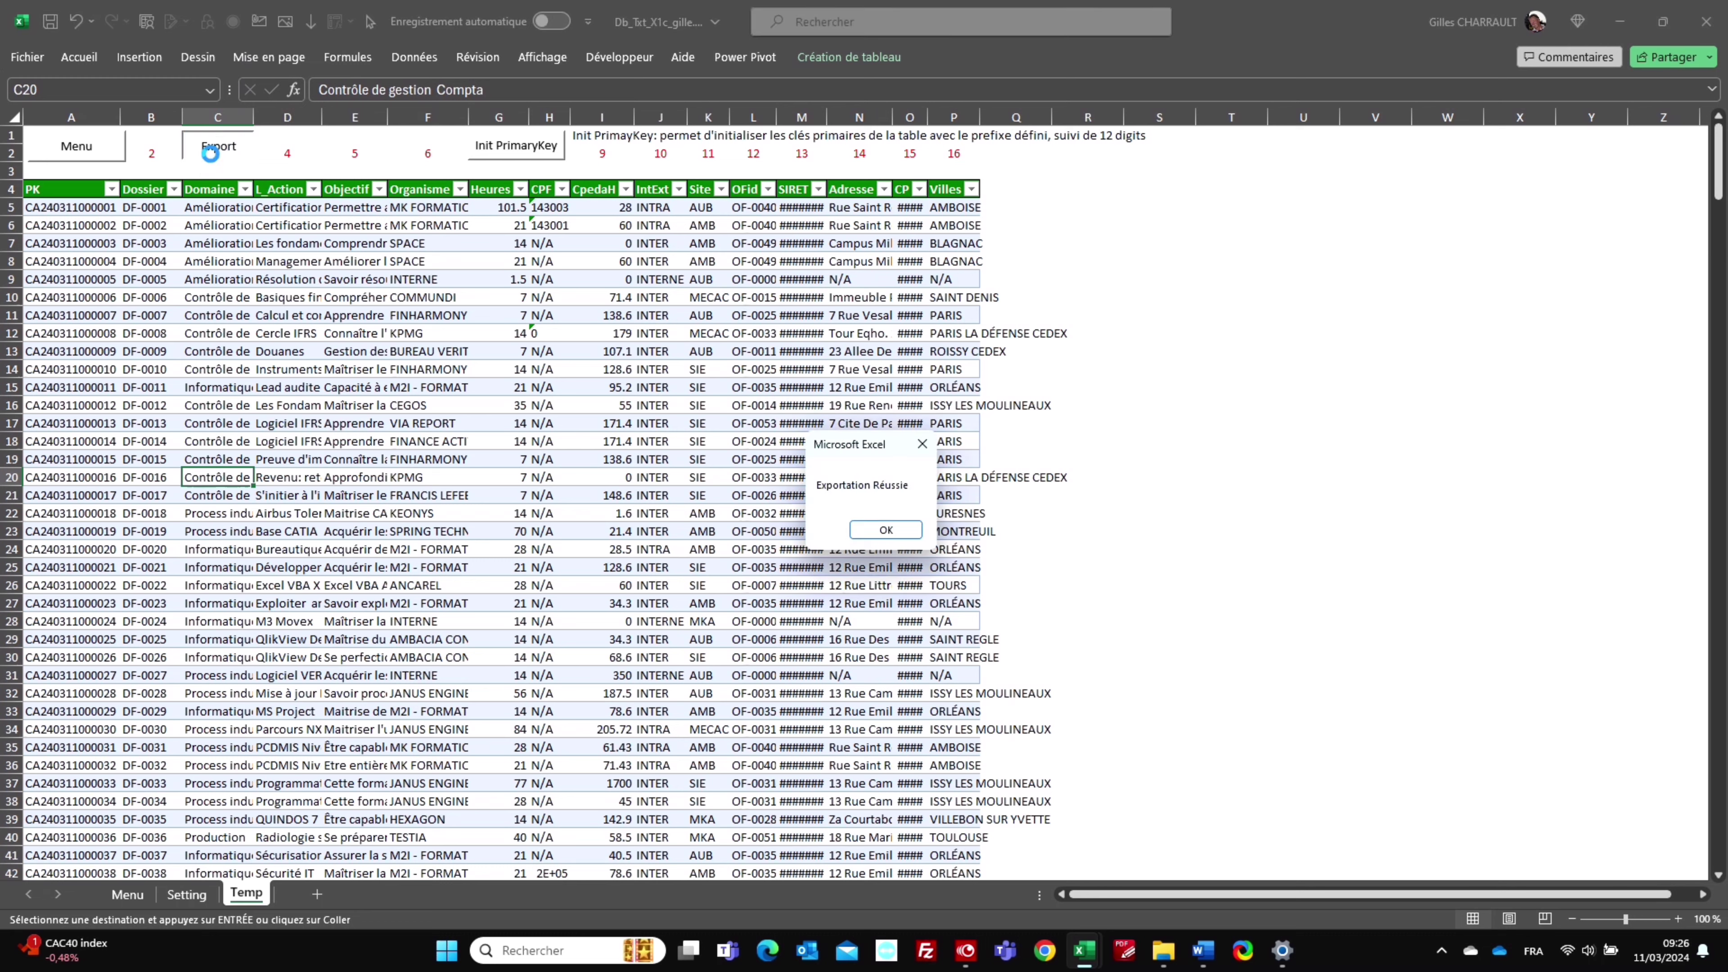
pyautogui.click(886, 531)
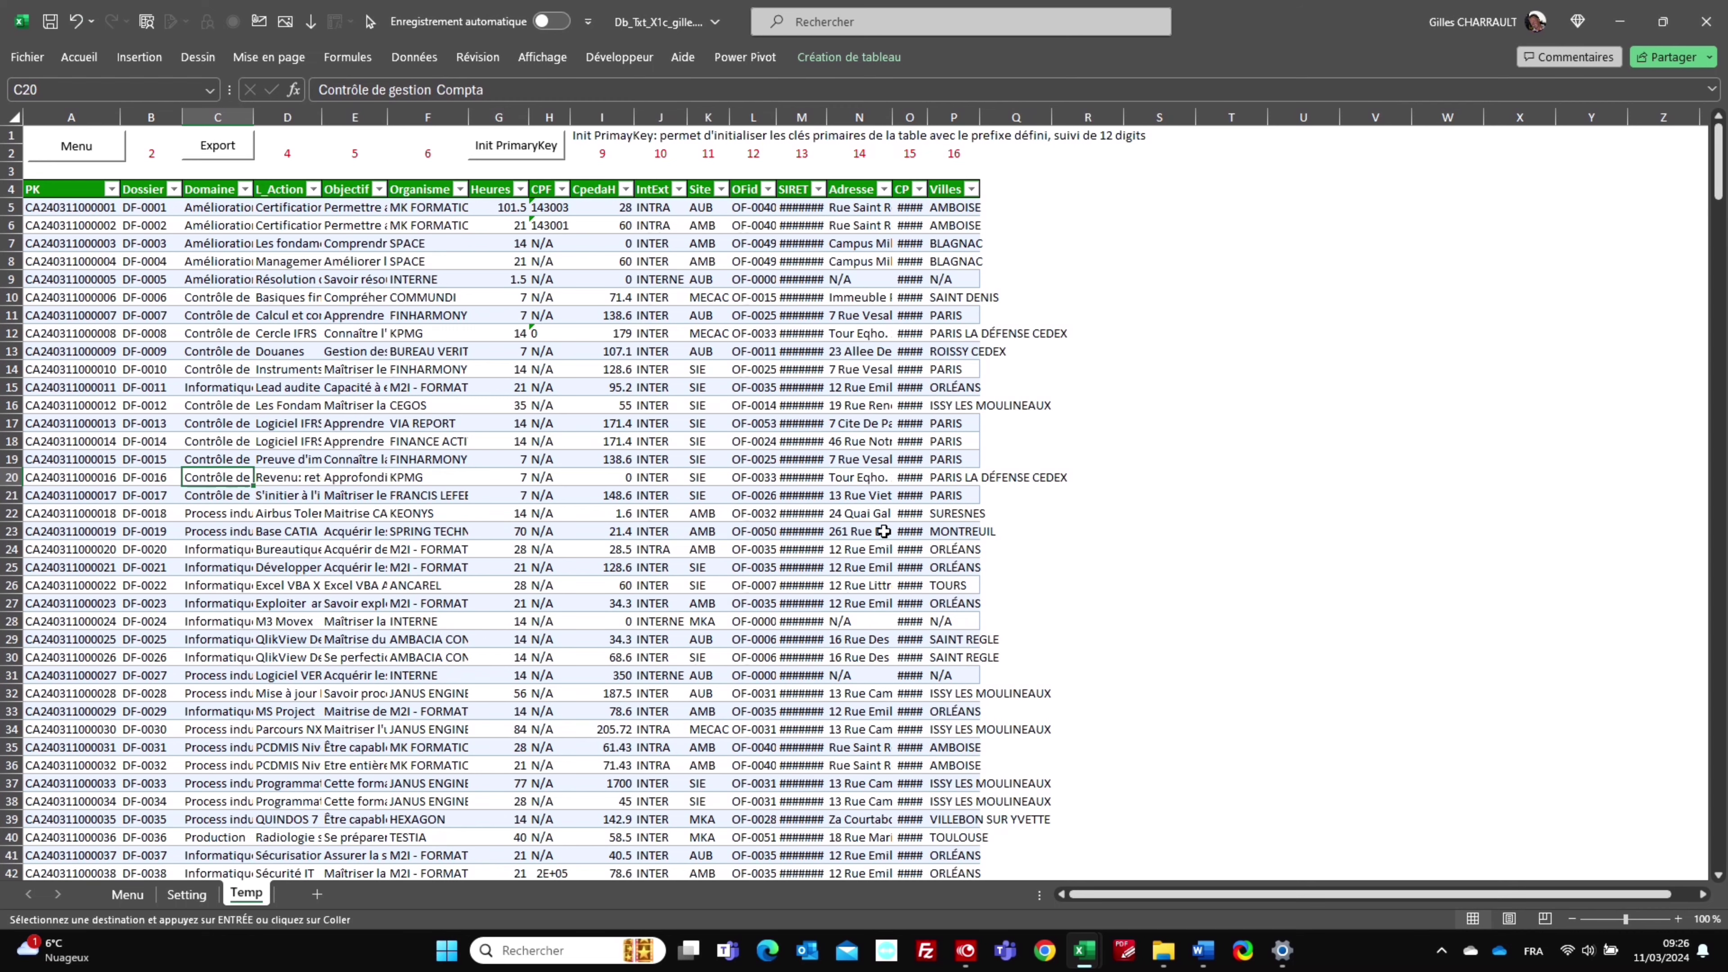
pyautogui.click(76, 161)
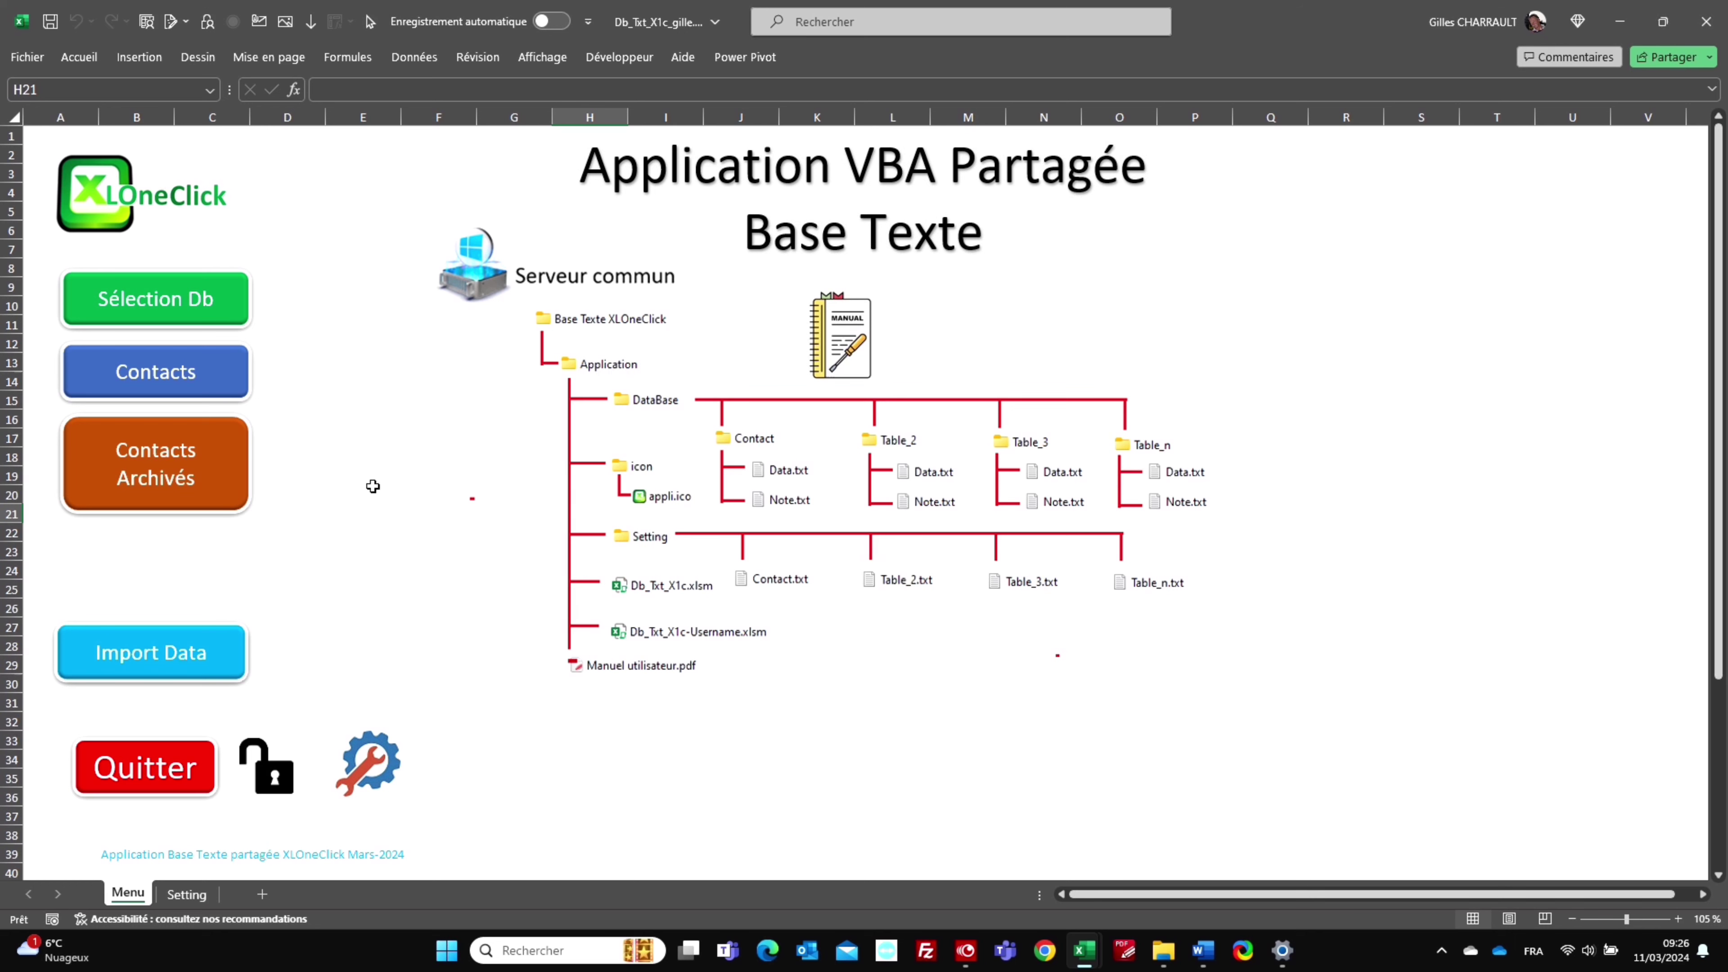
# - Choose Catalogue under Sélection Db and open the Catalogue form listing 393 records
pyautogui.click(166, 310)
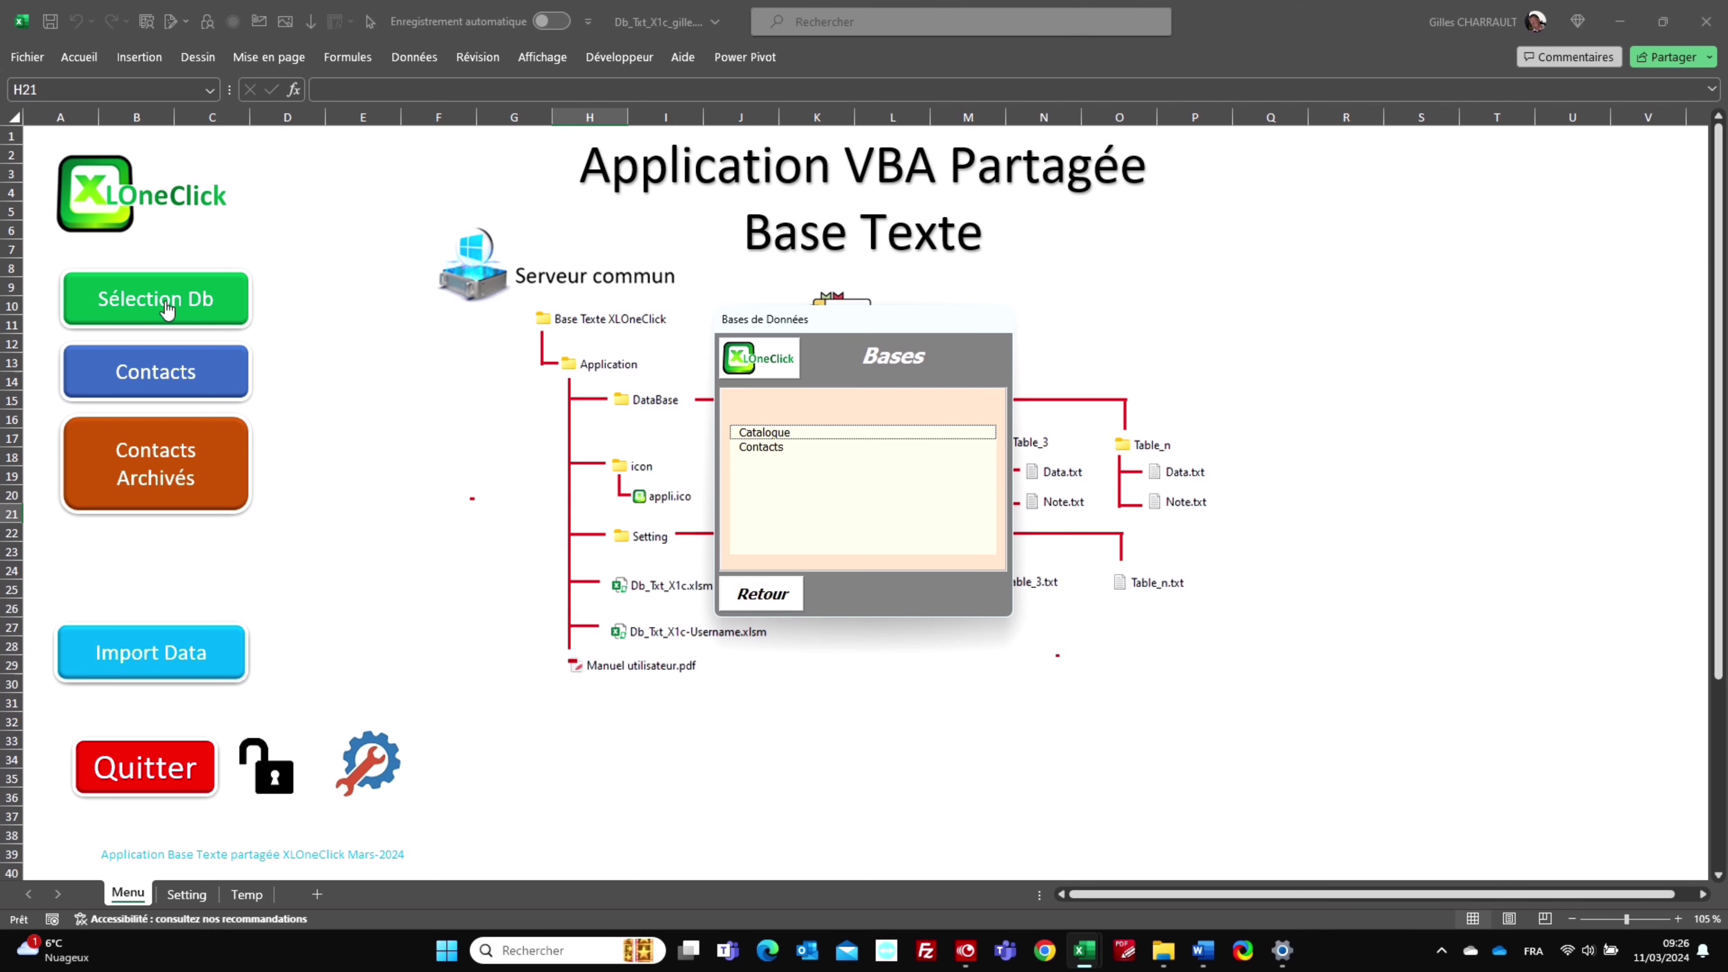
pyautogui.click(779, 433)
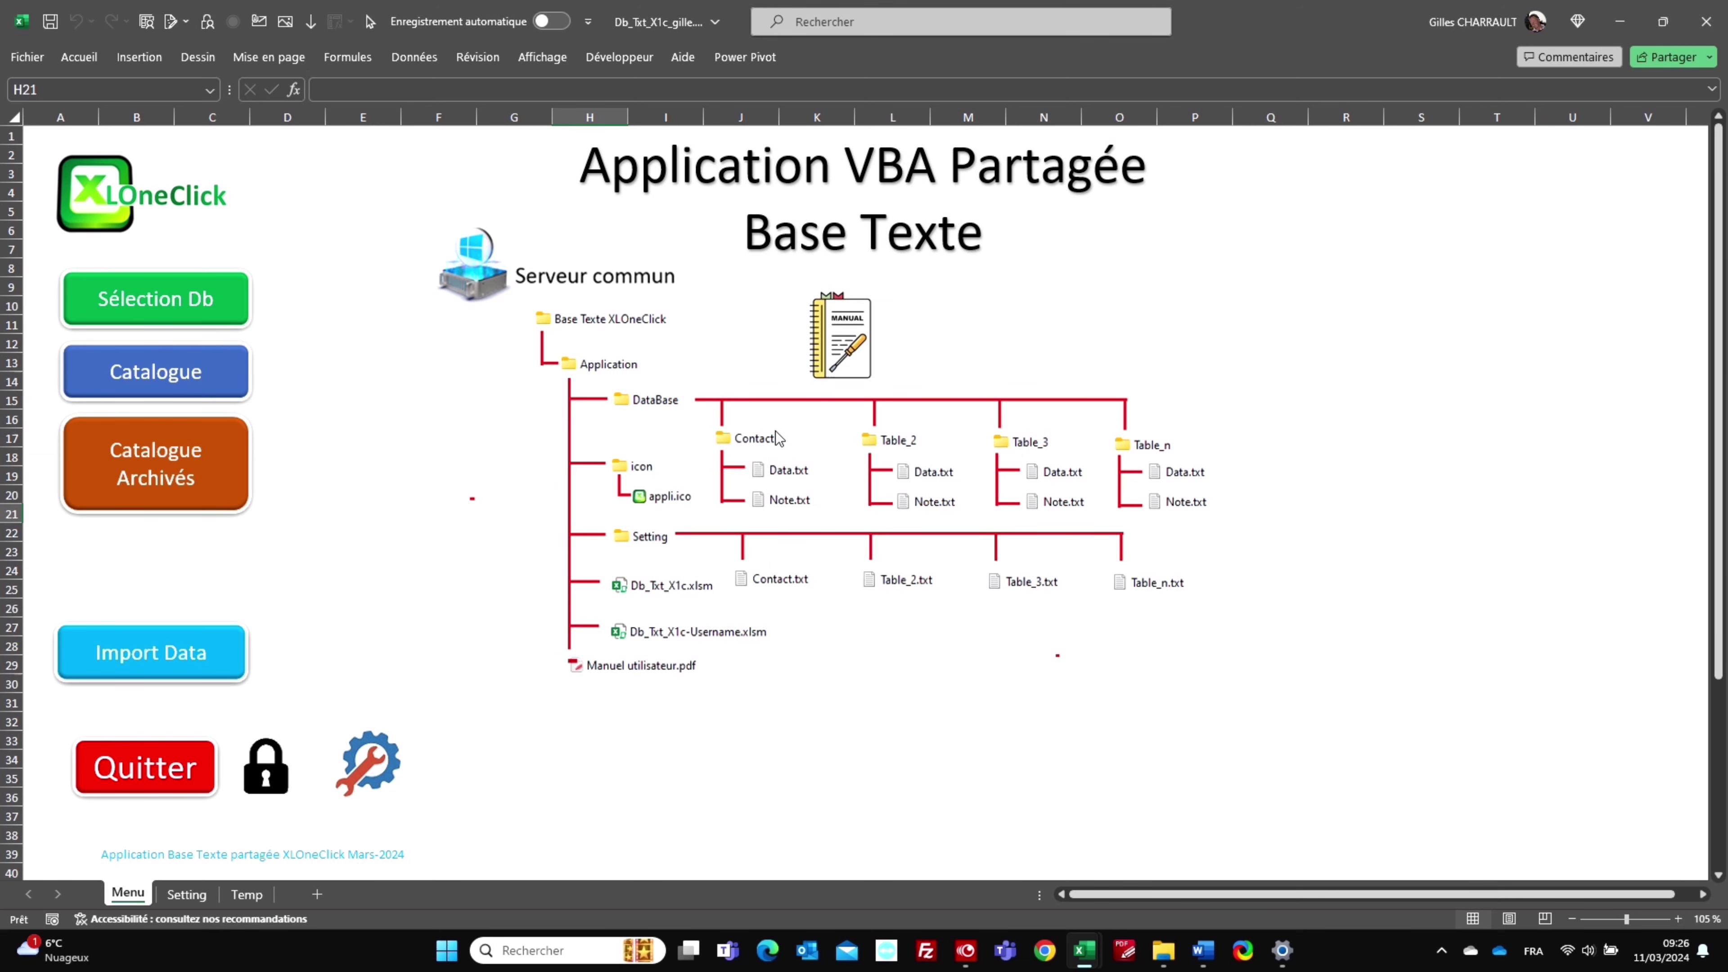
pyautogui.click(191, 298)
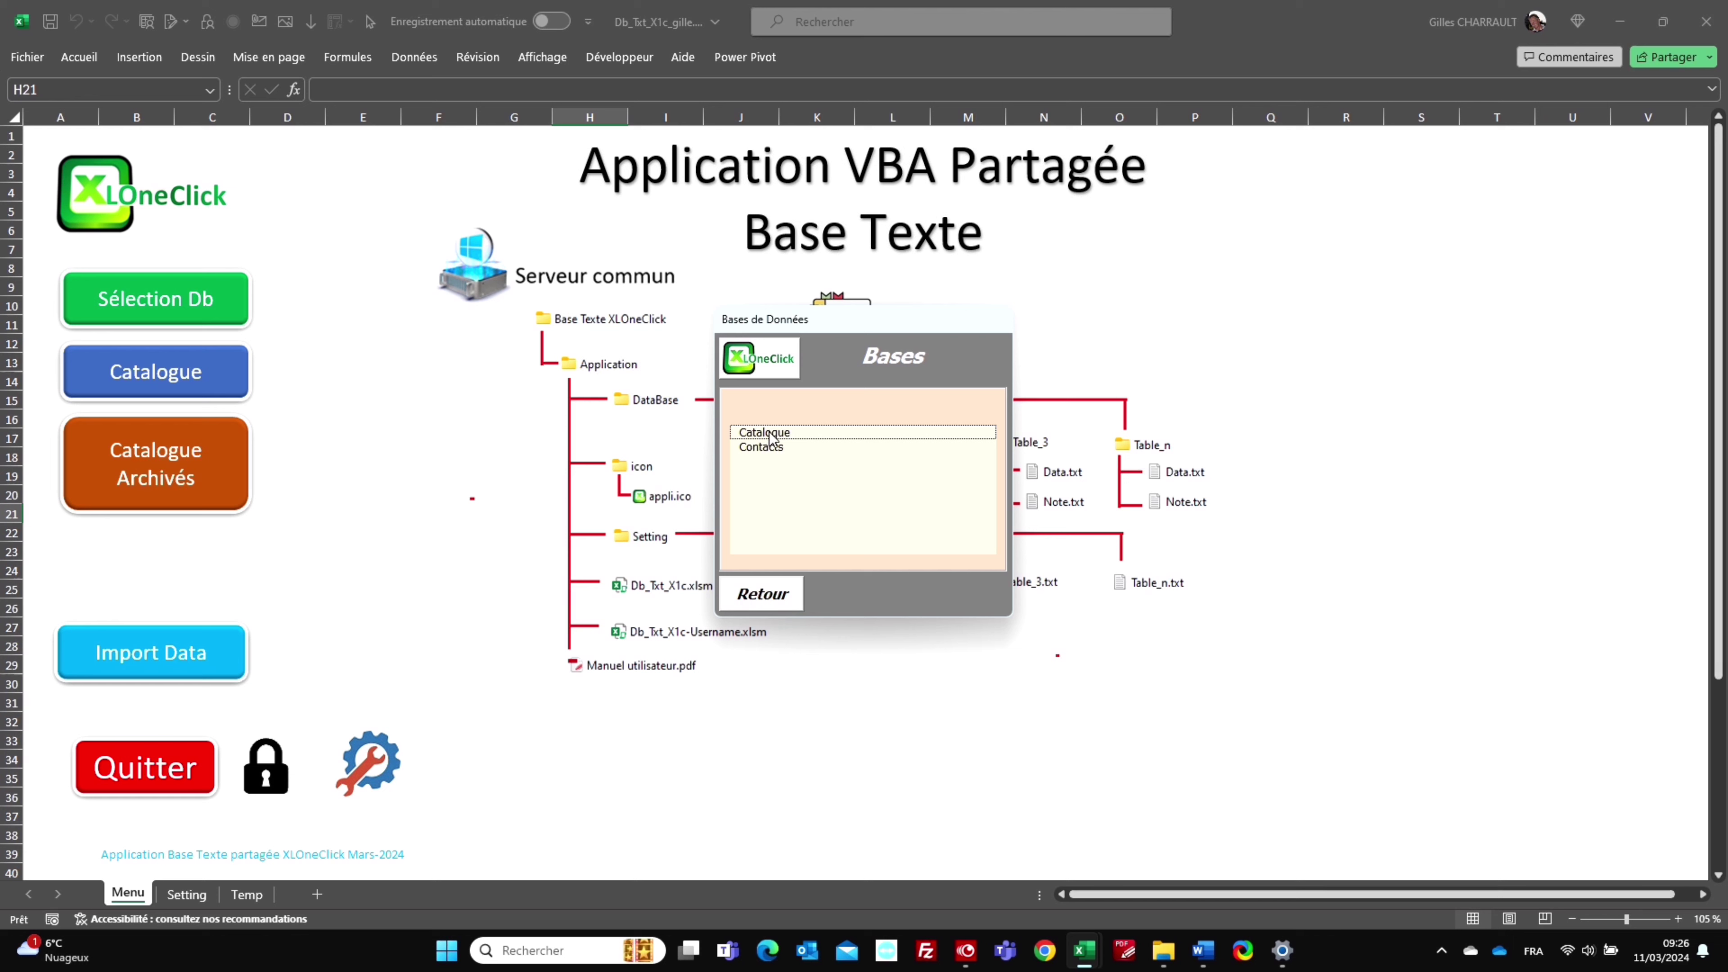
pyautogui.click(769, 433)
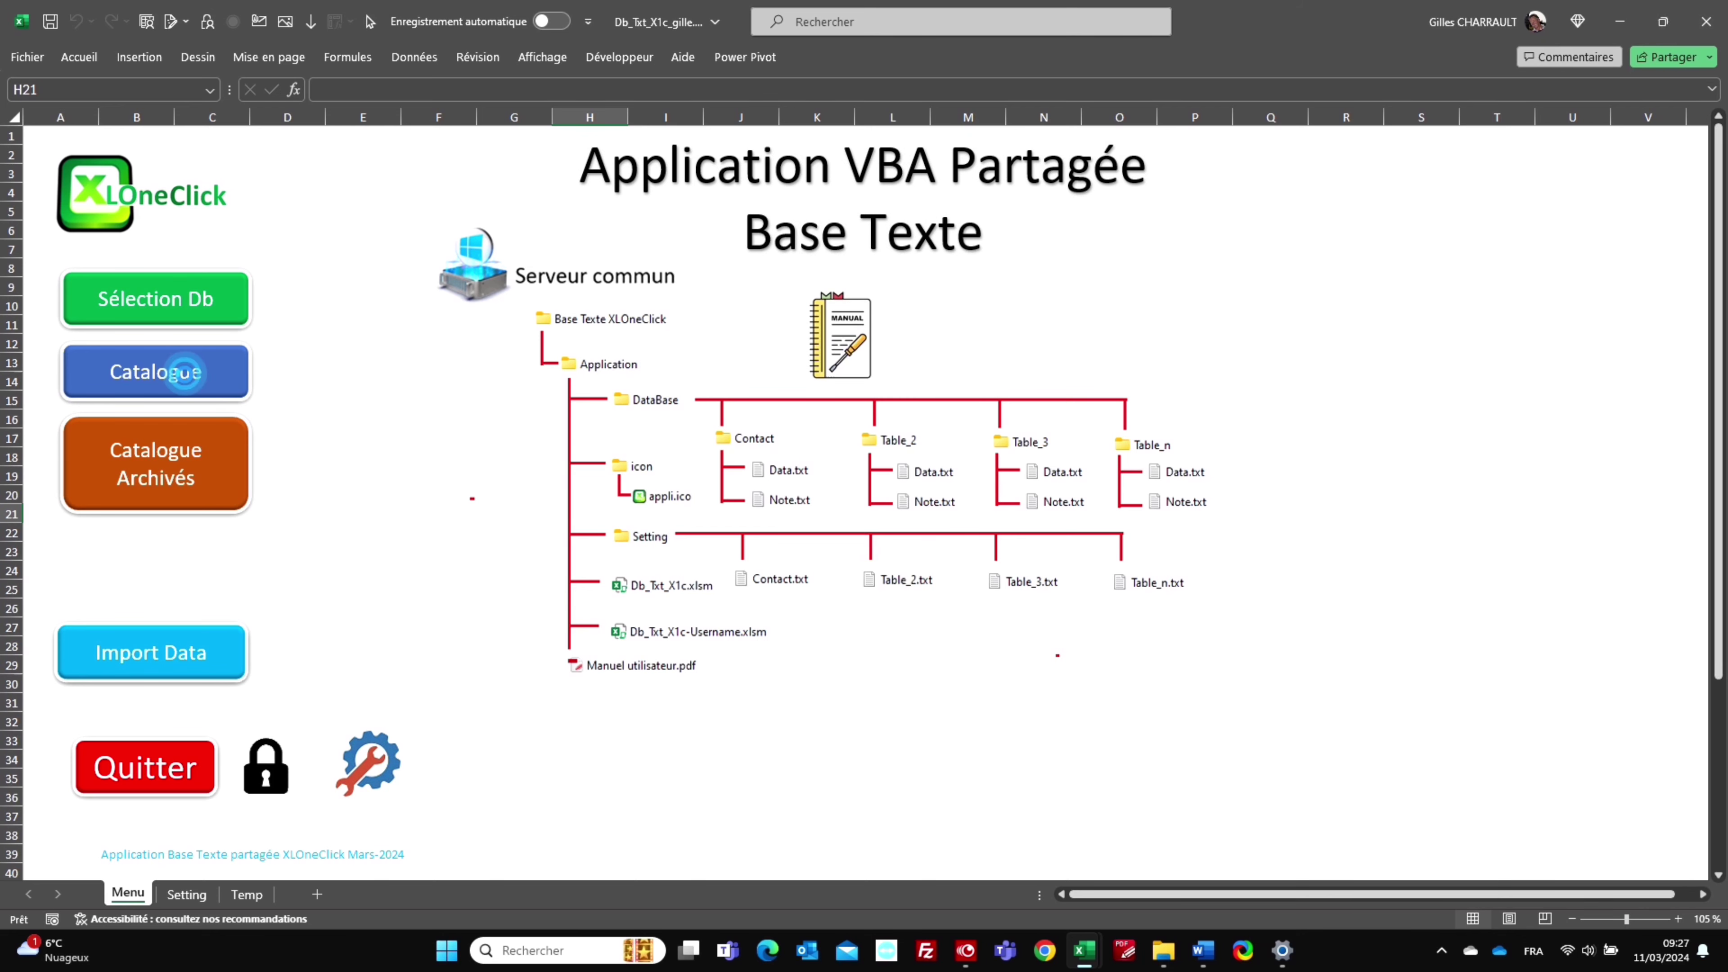
pyautogui.click(181, 385)
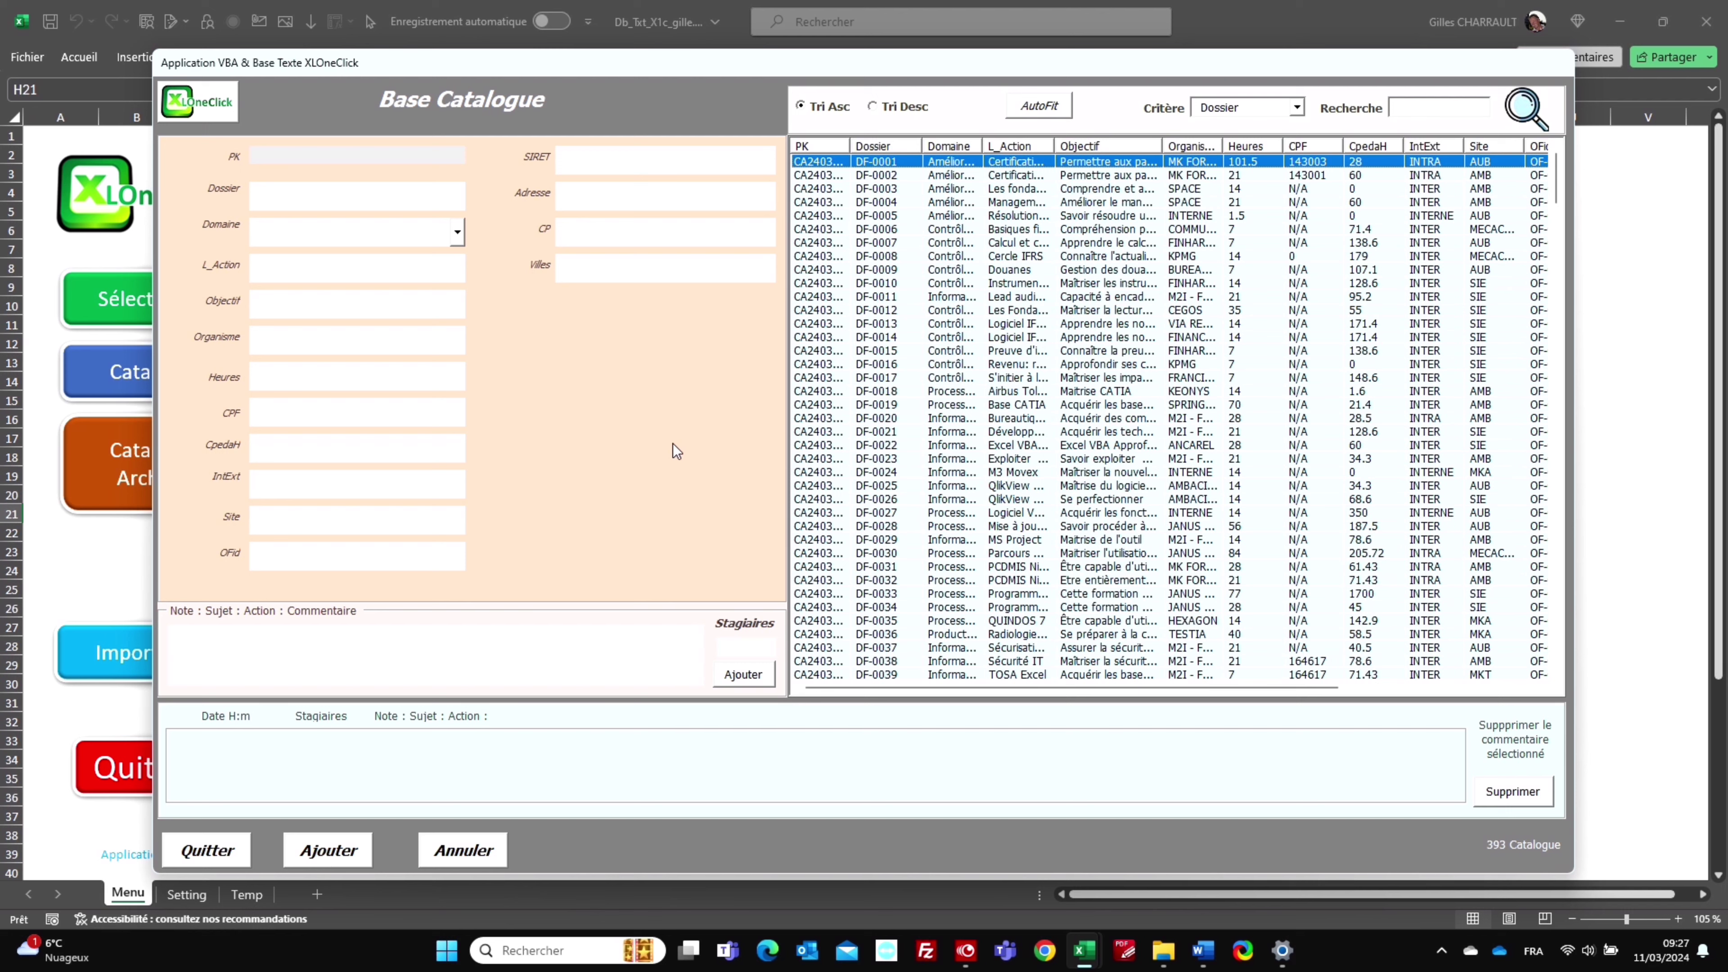
# - Load record DF-0004 'Management Visuel', then check its Domaine options and full Objectif text without changes
pyautogui.click(894, 204)
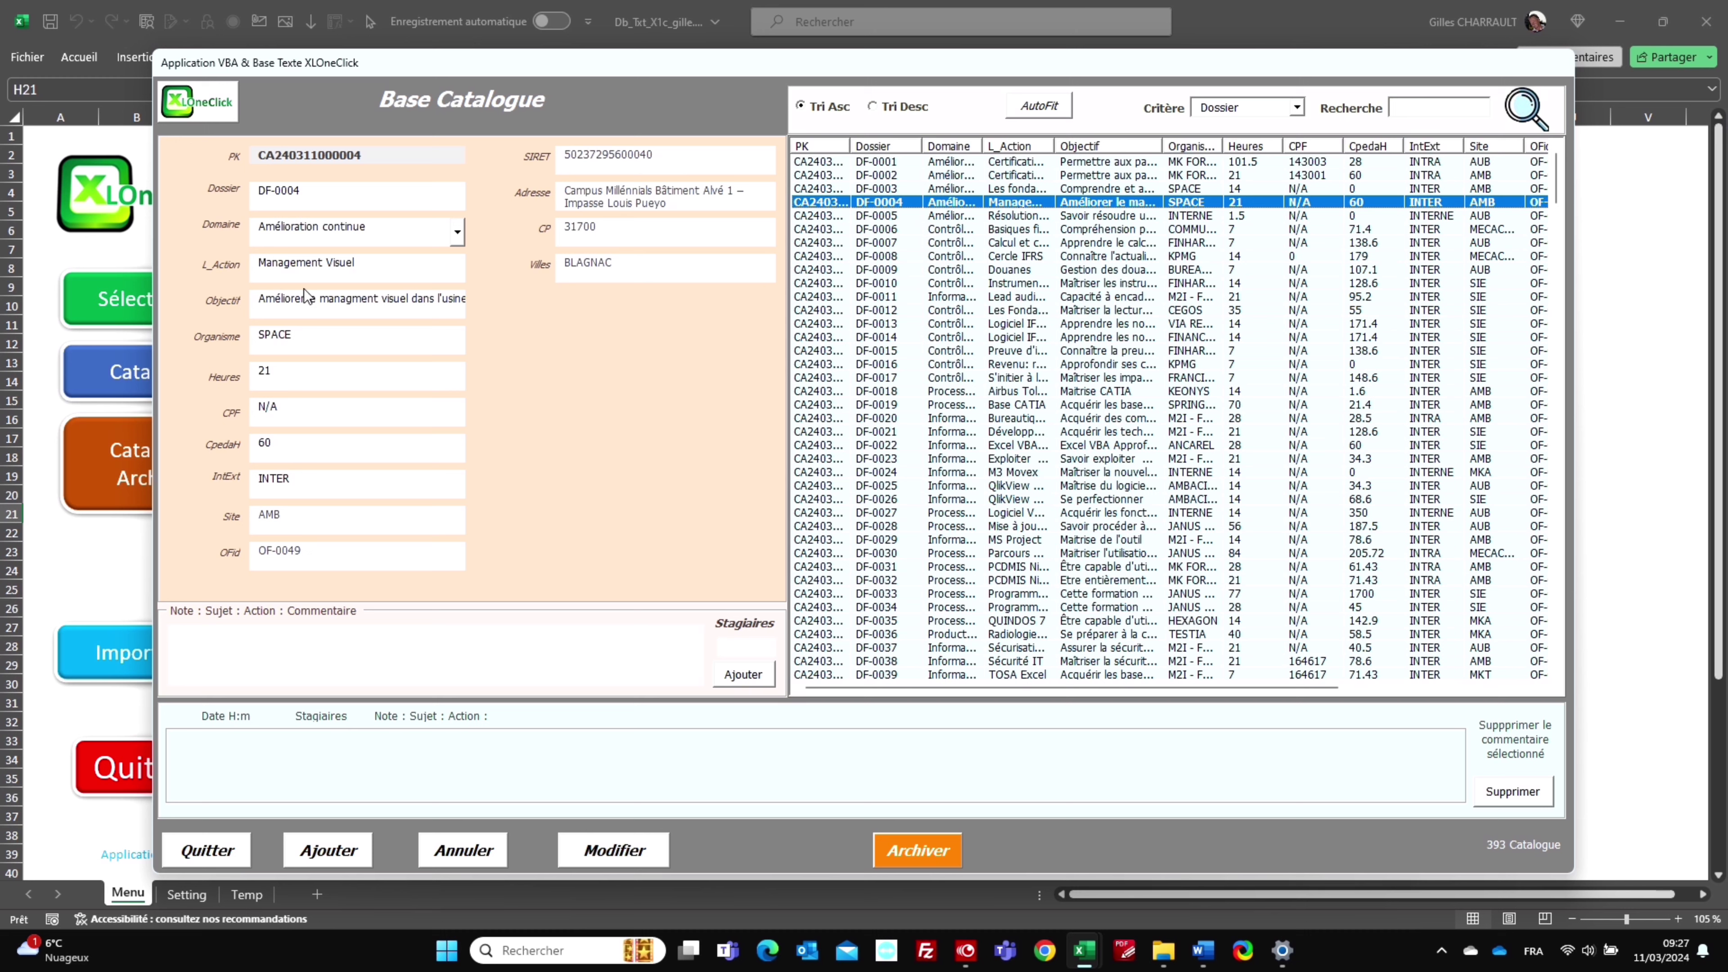
pyautogui.click(458, 232)
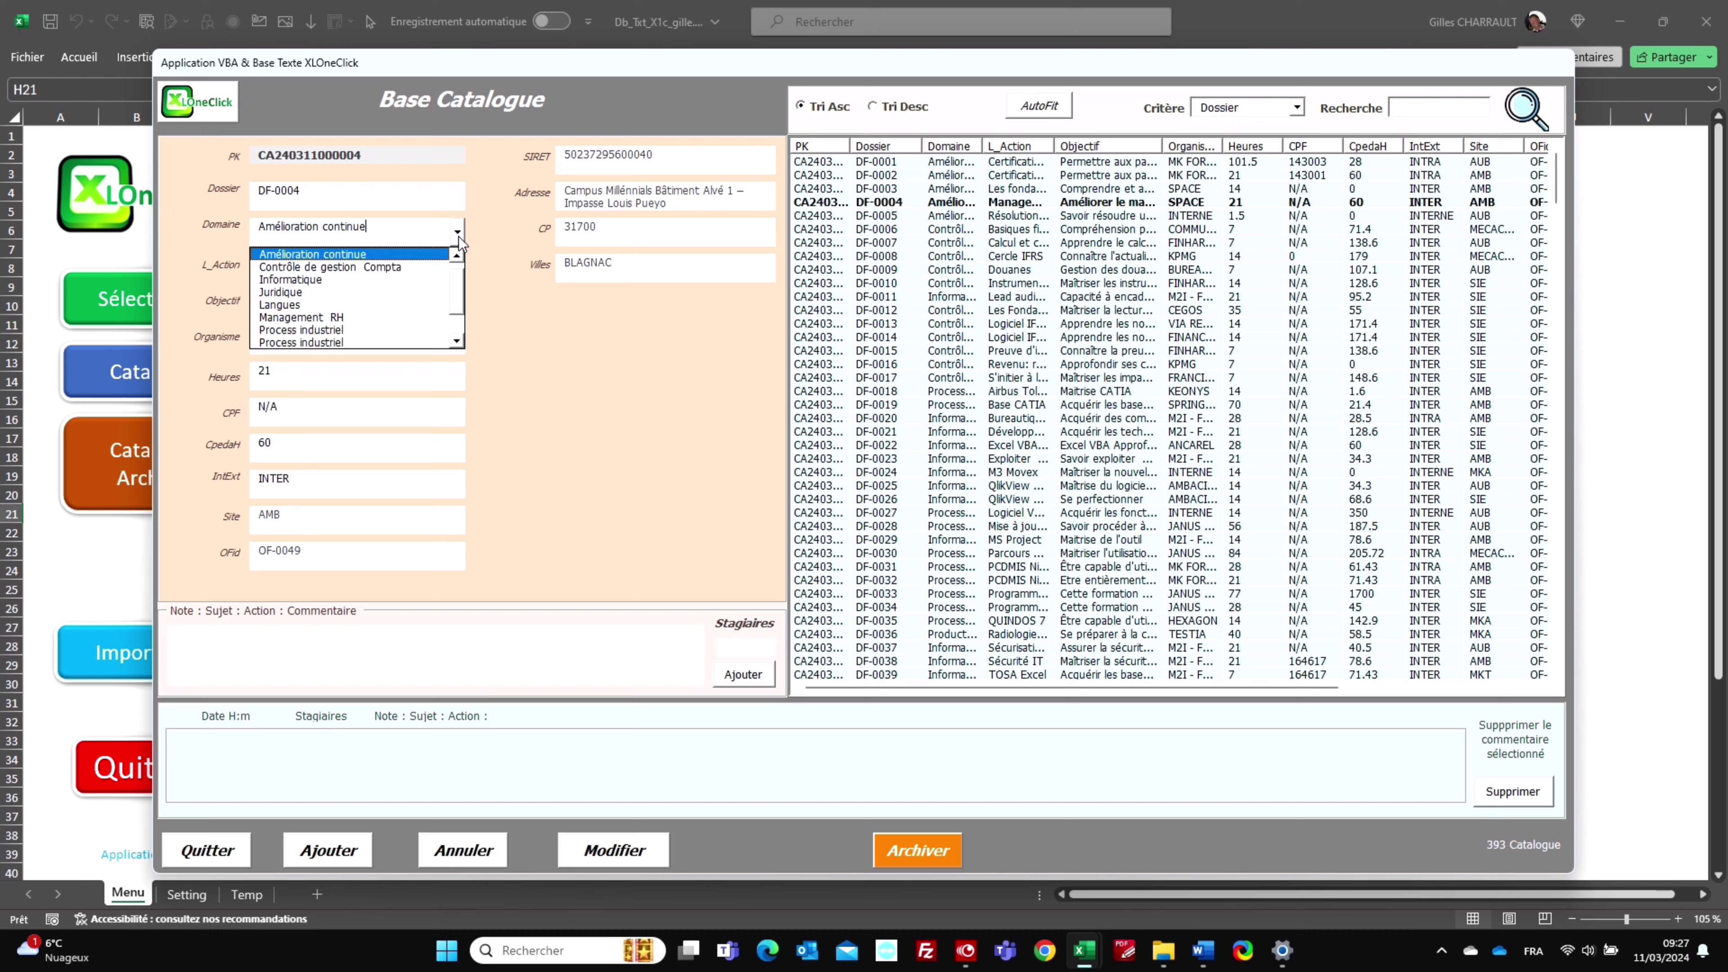
pyautogui.click(381, 254)
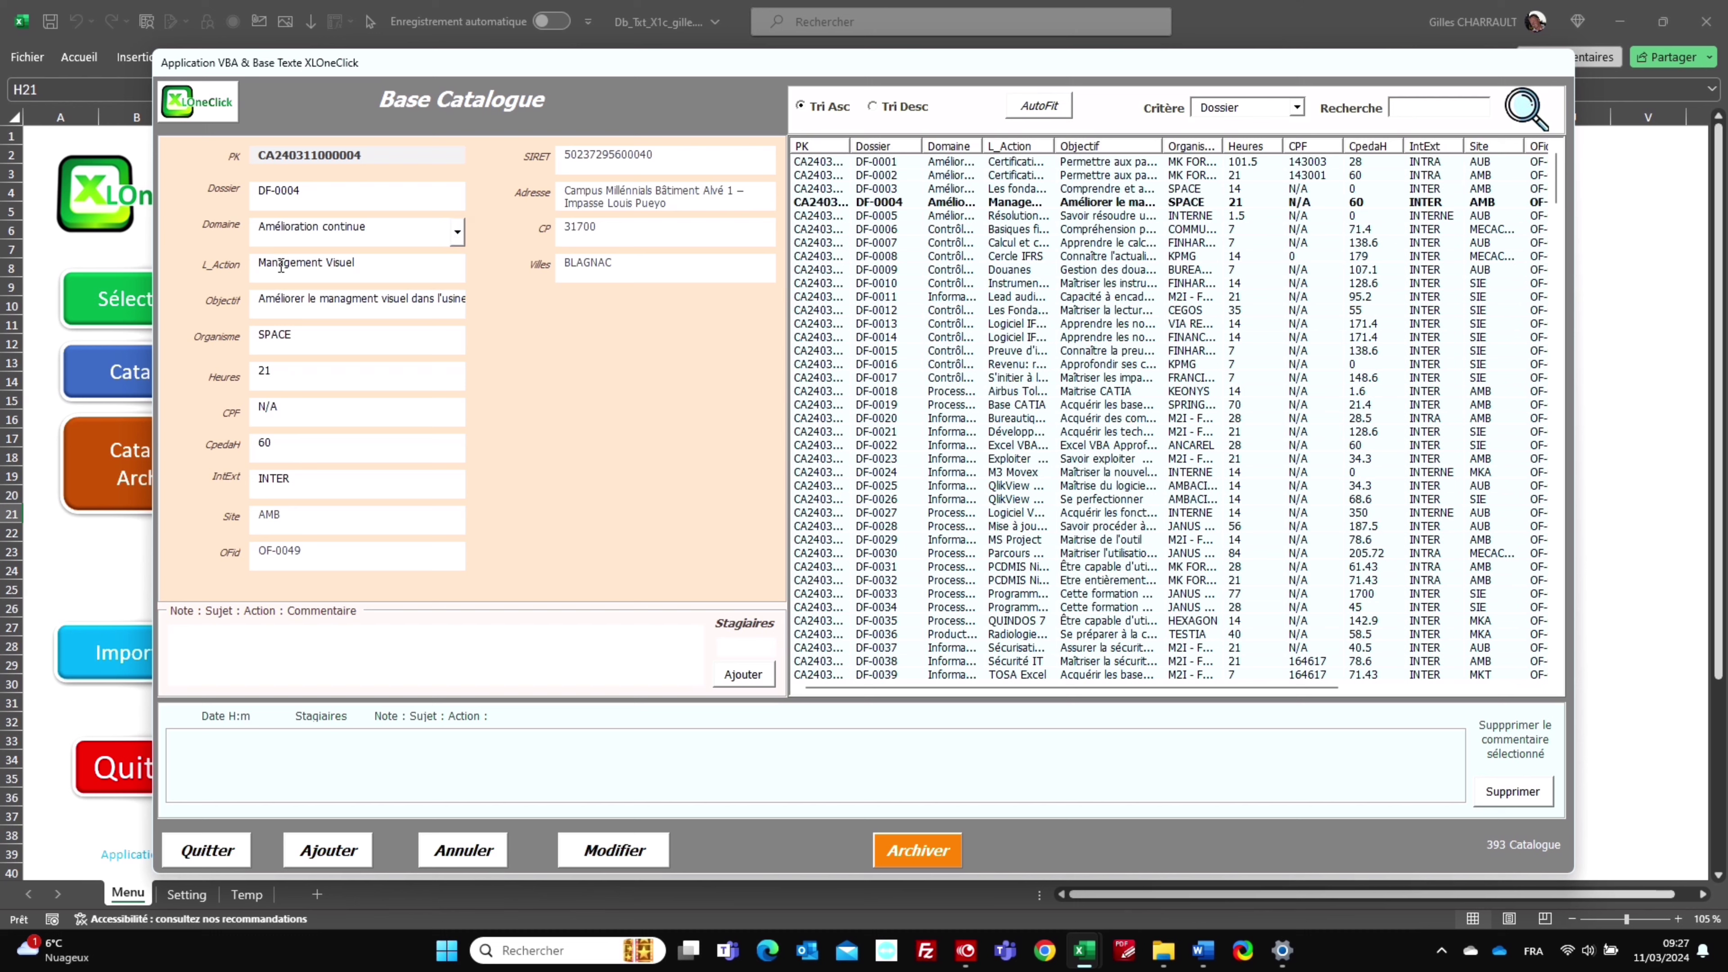
pyautogui.click(226, 303)
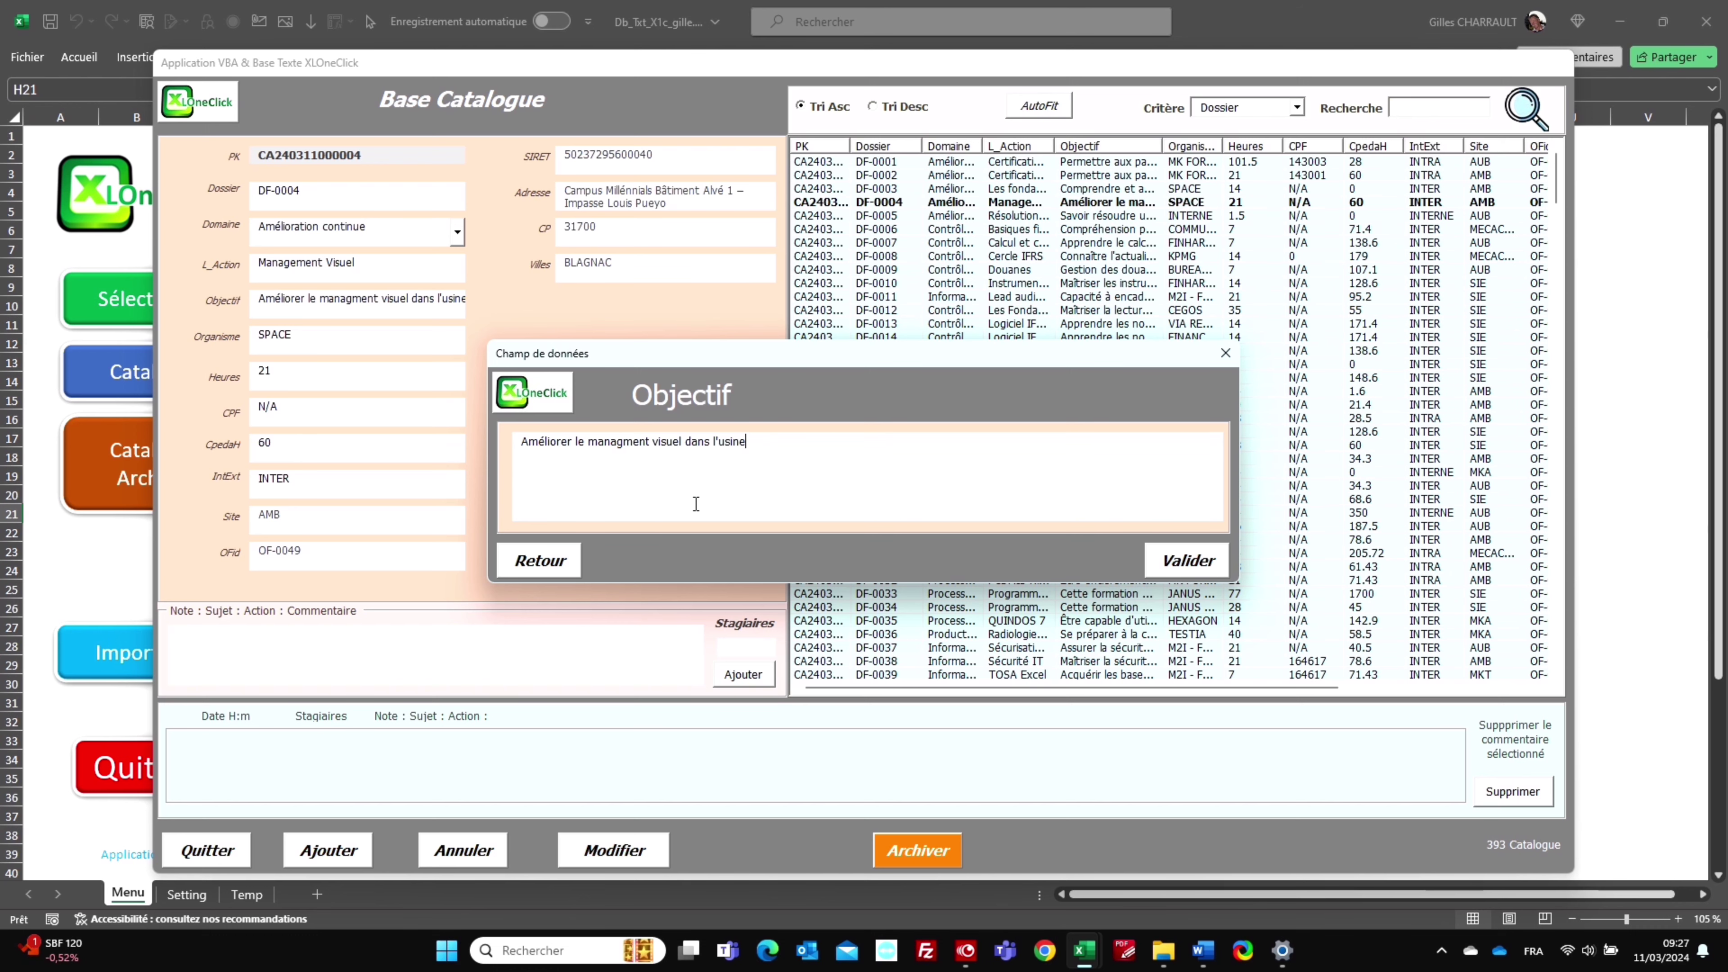
pyautogui.click(534, 564)
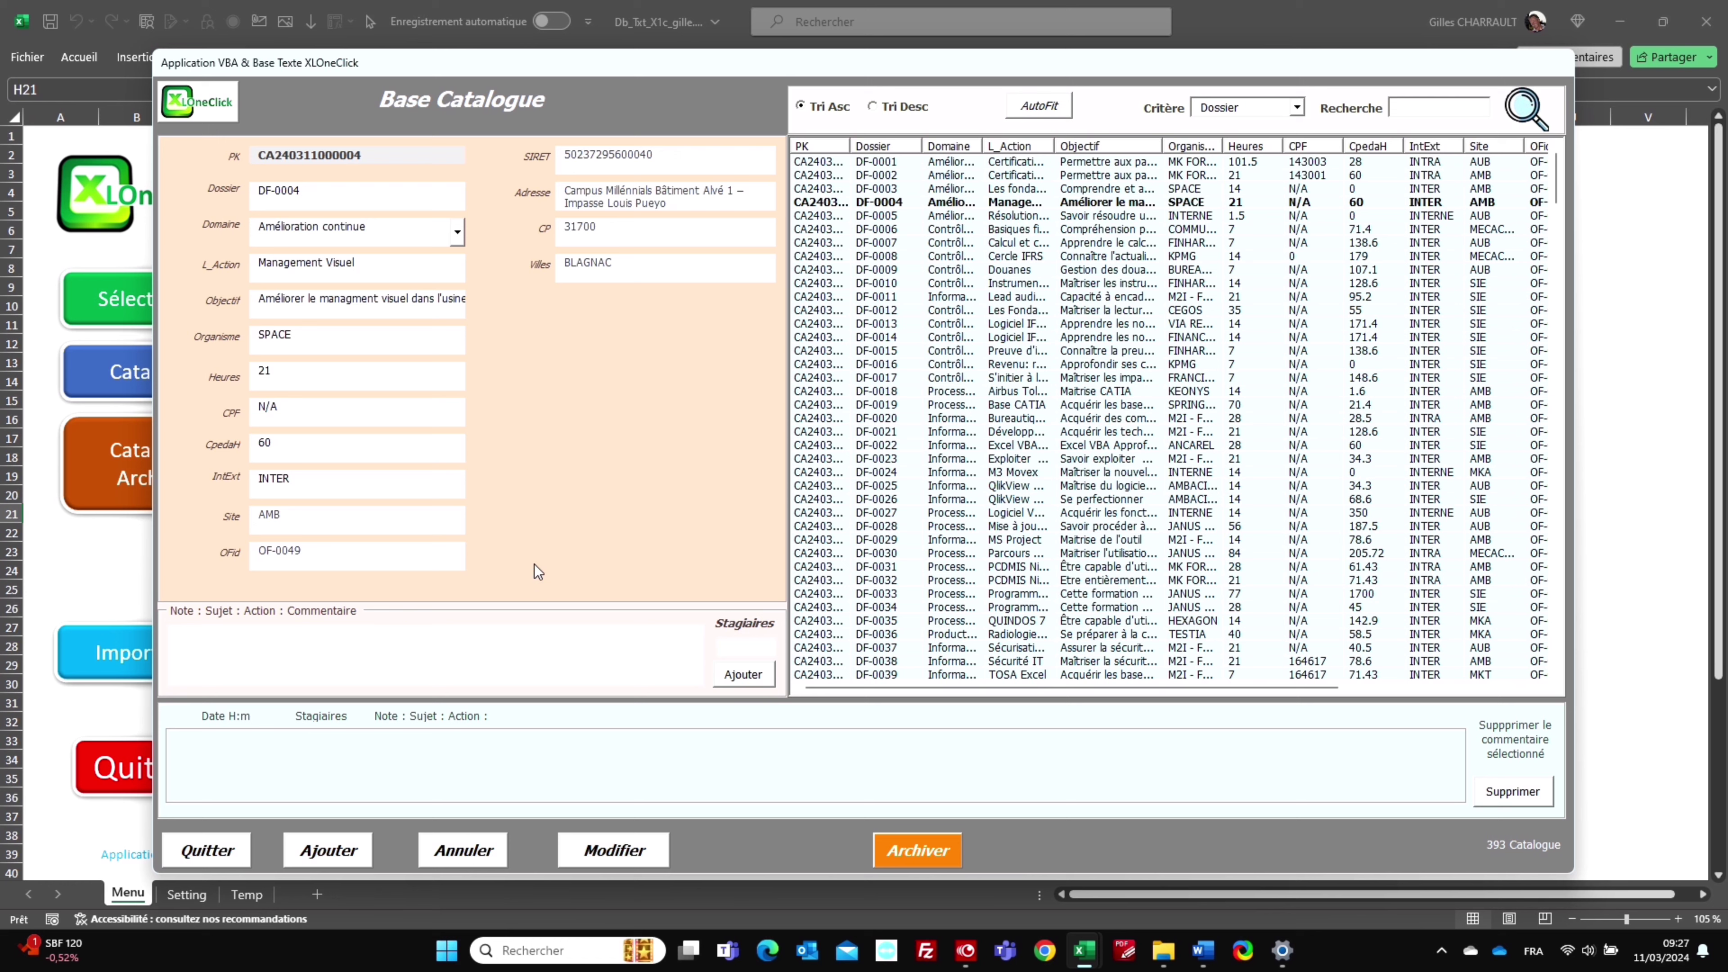